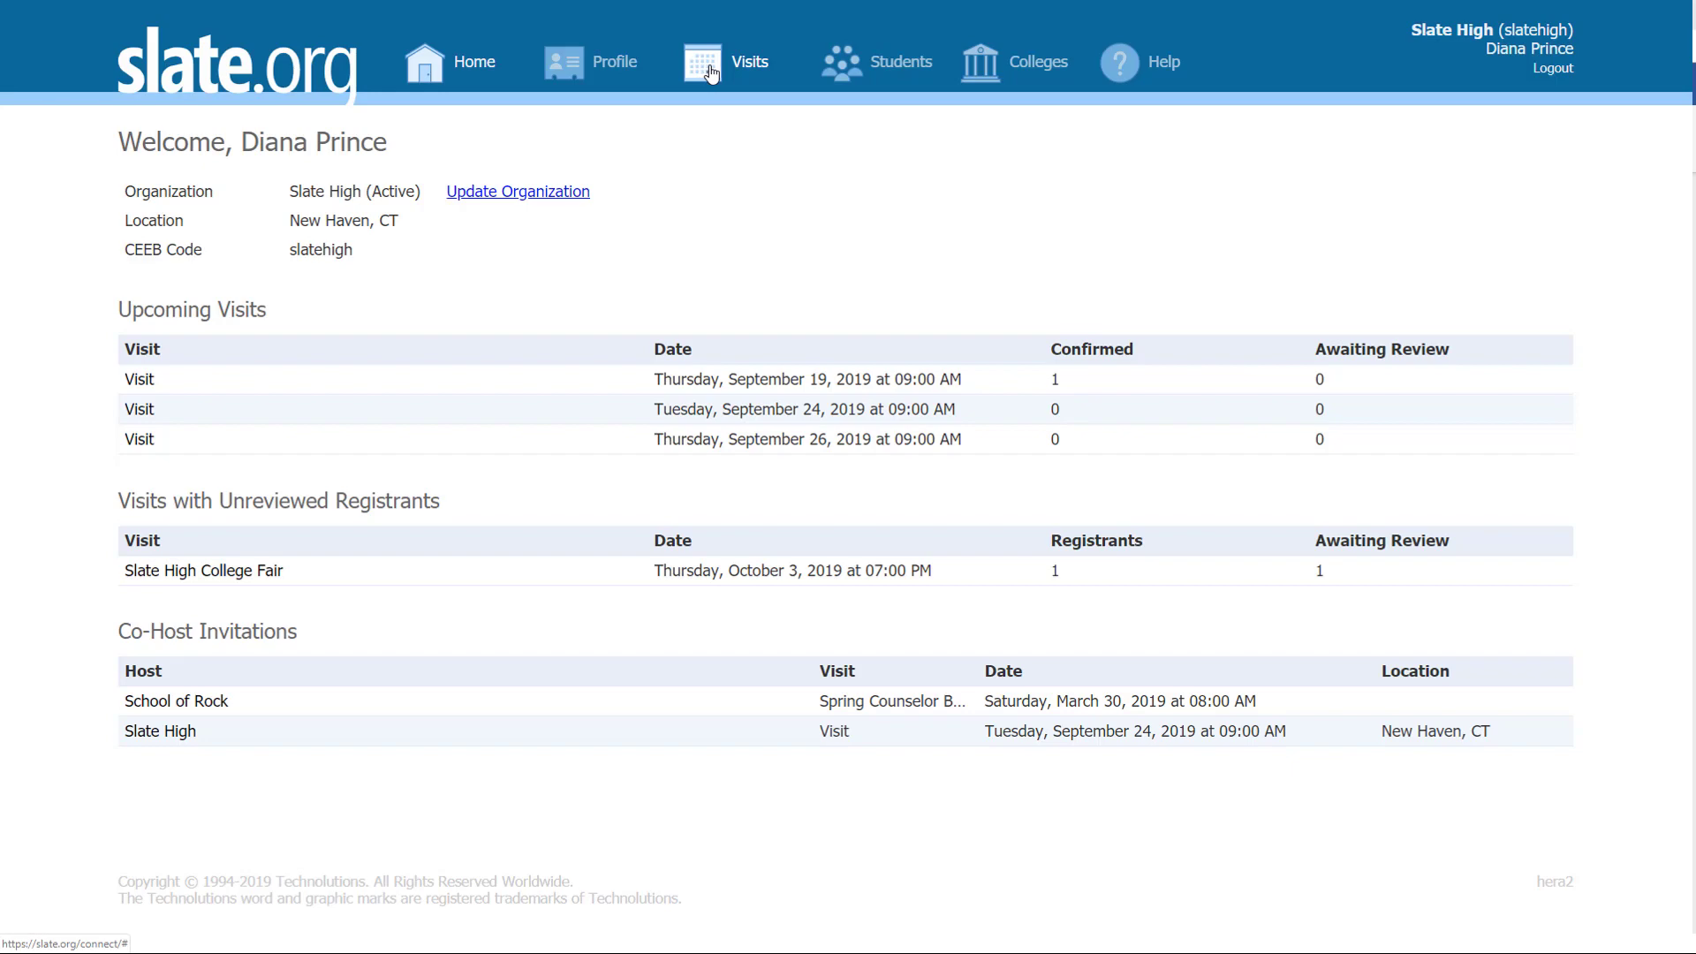
# Step: Open the Visits page to see the September 2019 calendar of scheduled visits
pyautogui.click(711, 72)
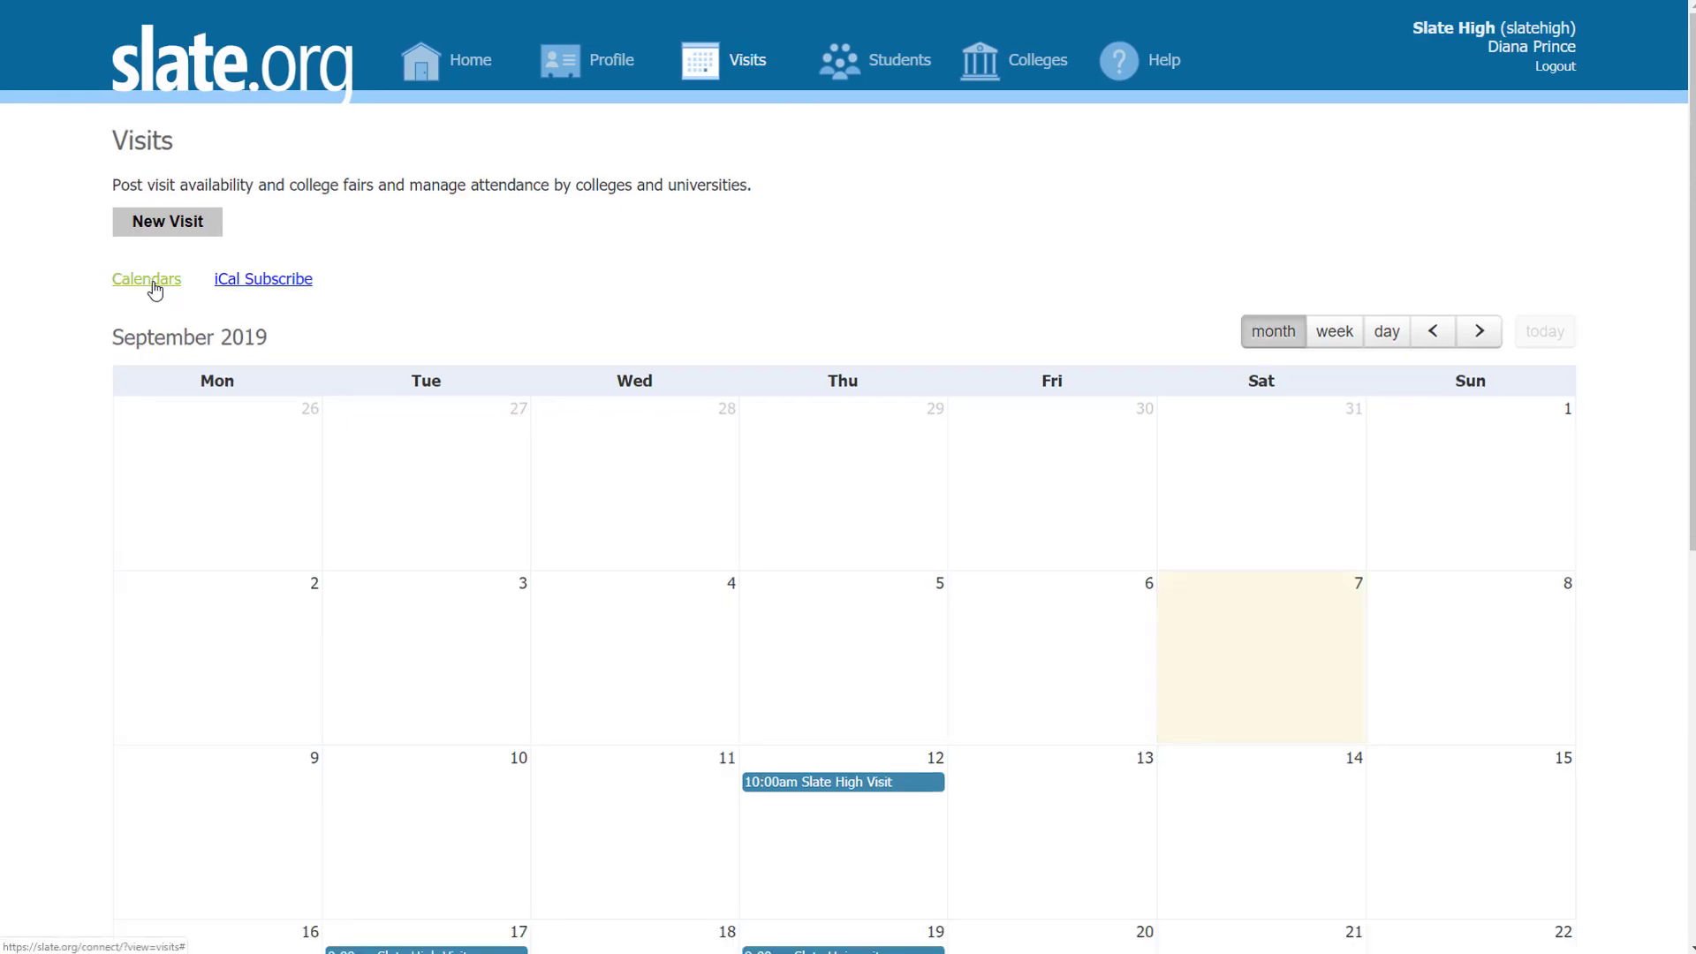
# Step: Subscribe to the popular US Holidays calendar, colour it light green, and save
pyautogui.click(146, 281)
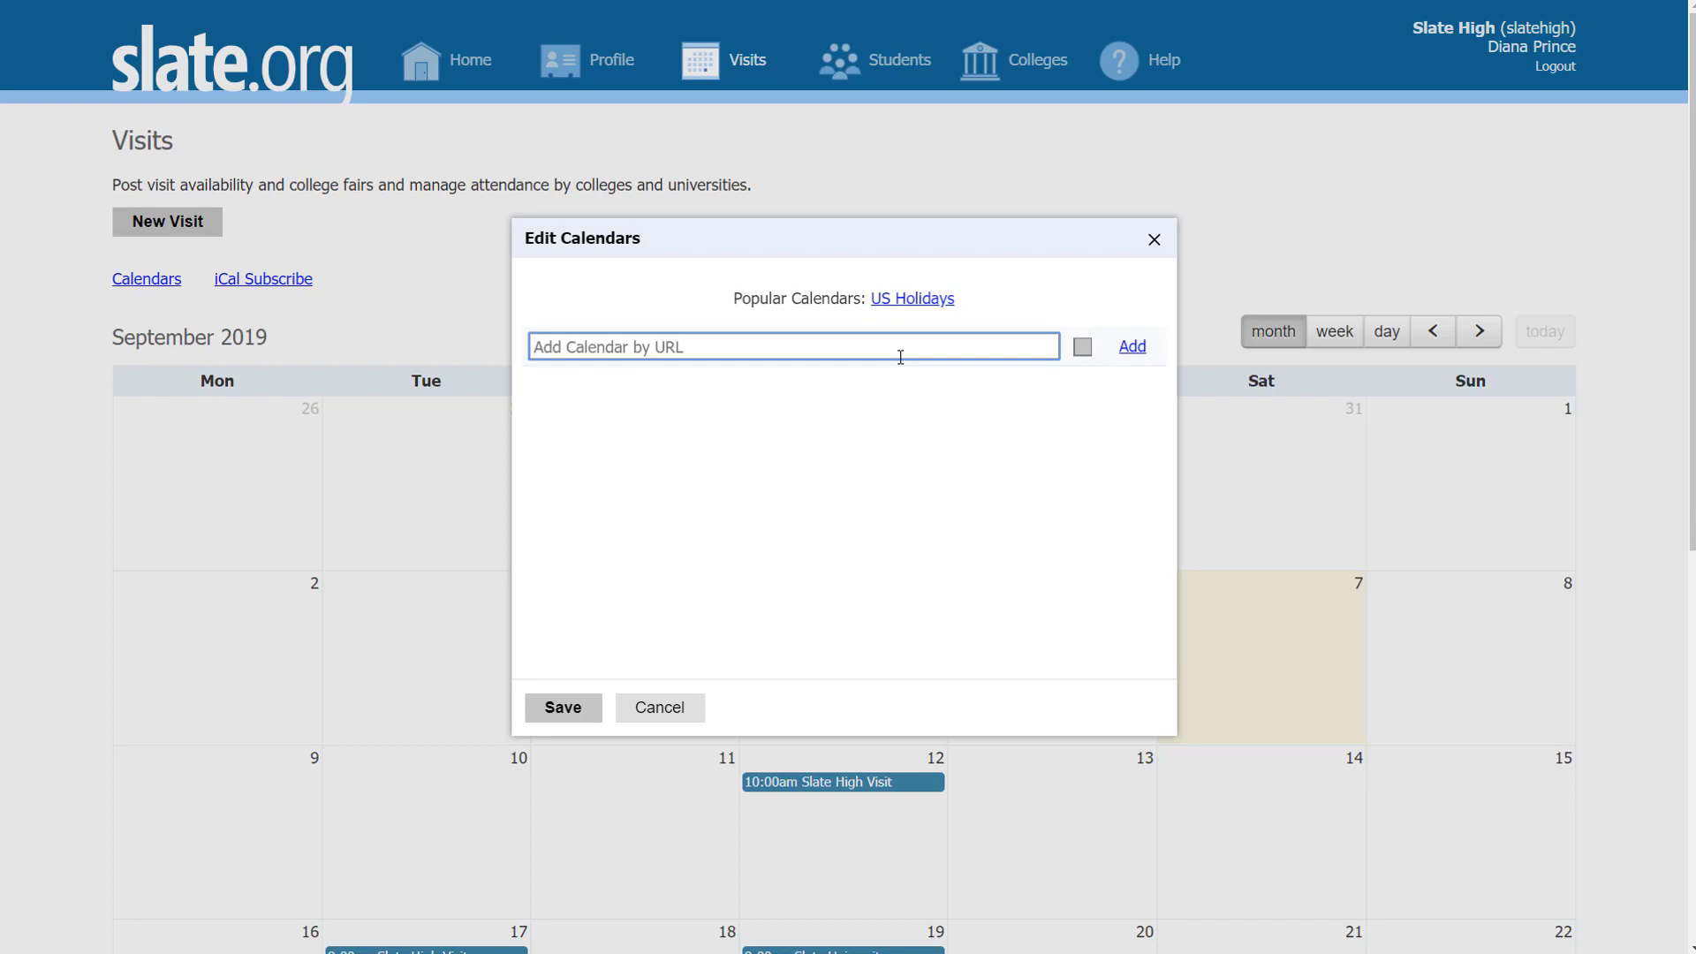
pyautogui.scroll(-1, 682, 826)
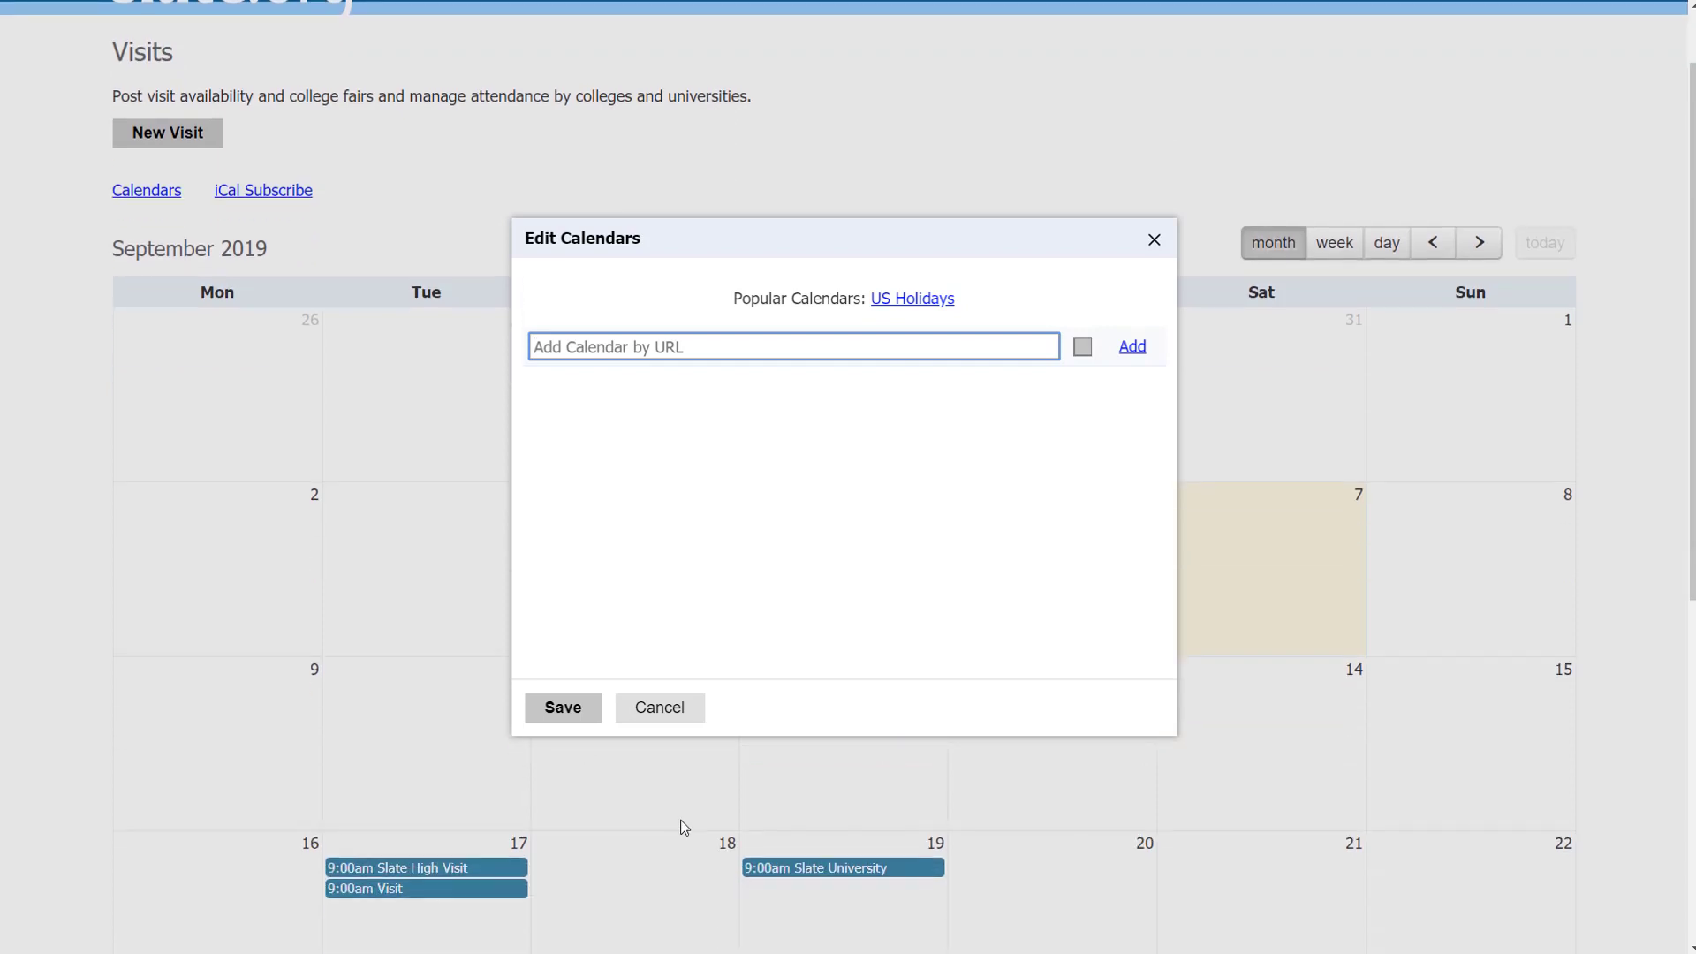
pyautogui.scroll(-1, 735, 835)
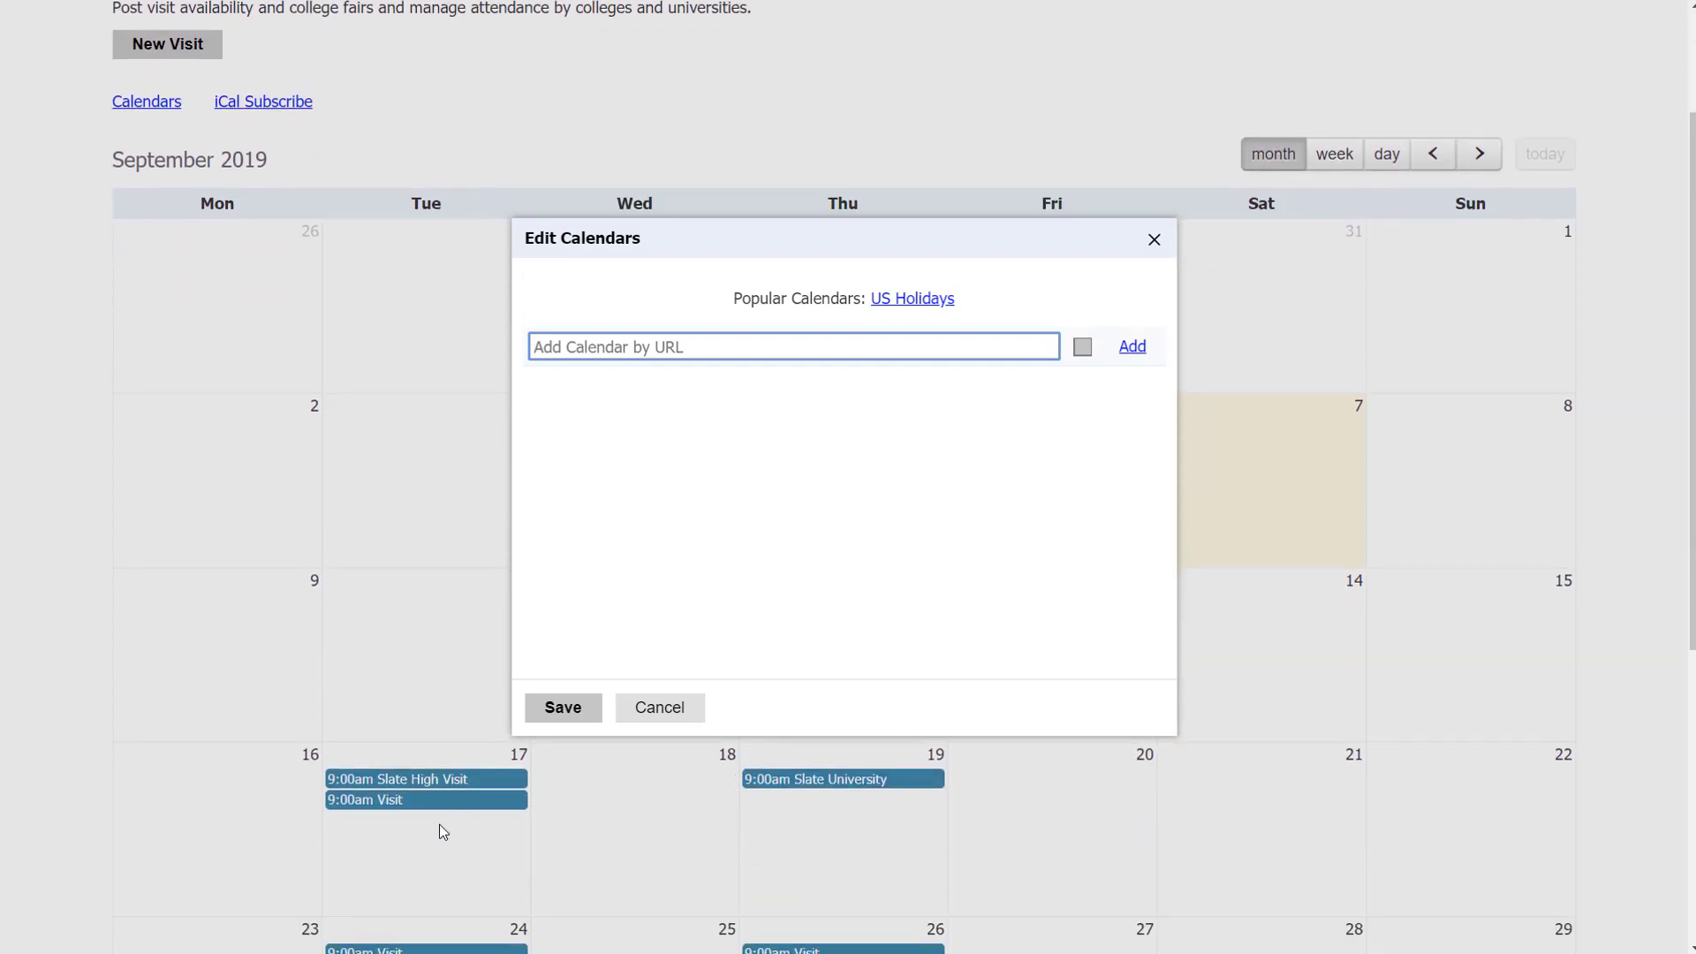
pyautogui.scroll(-1, 417, 817)
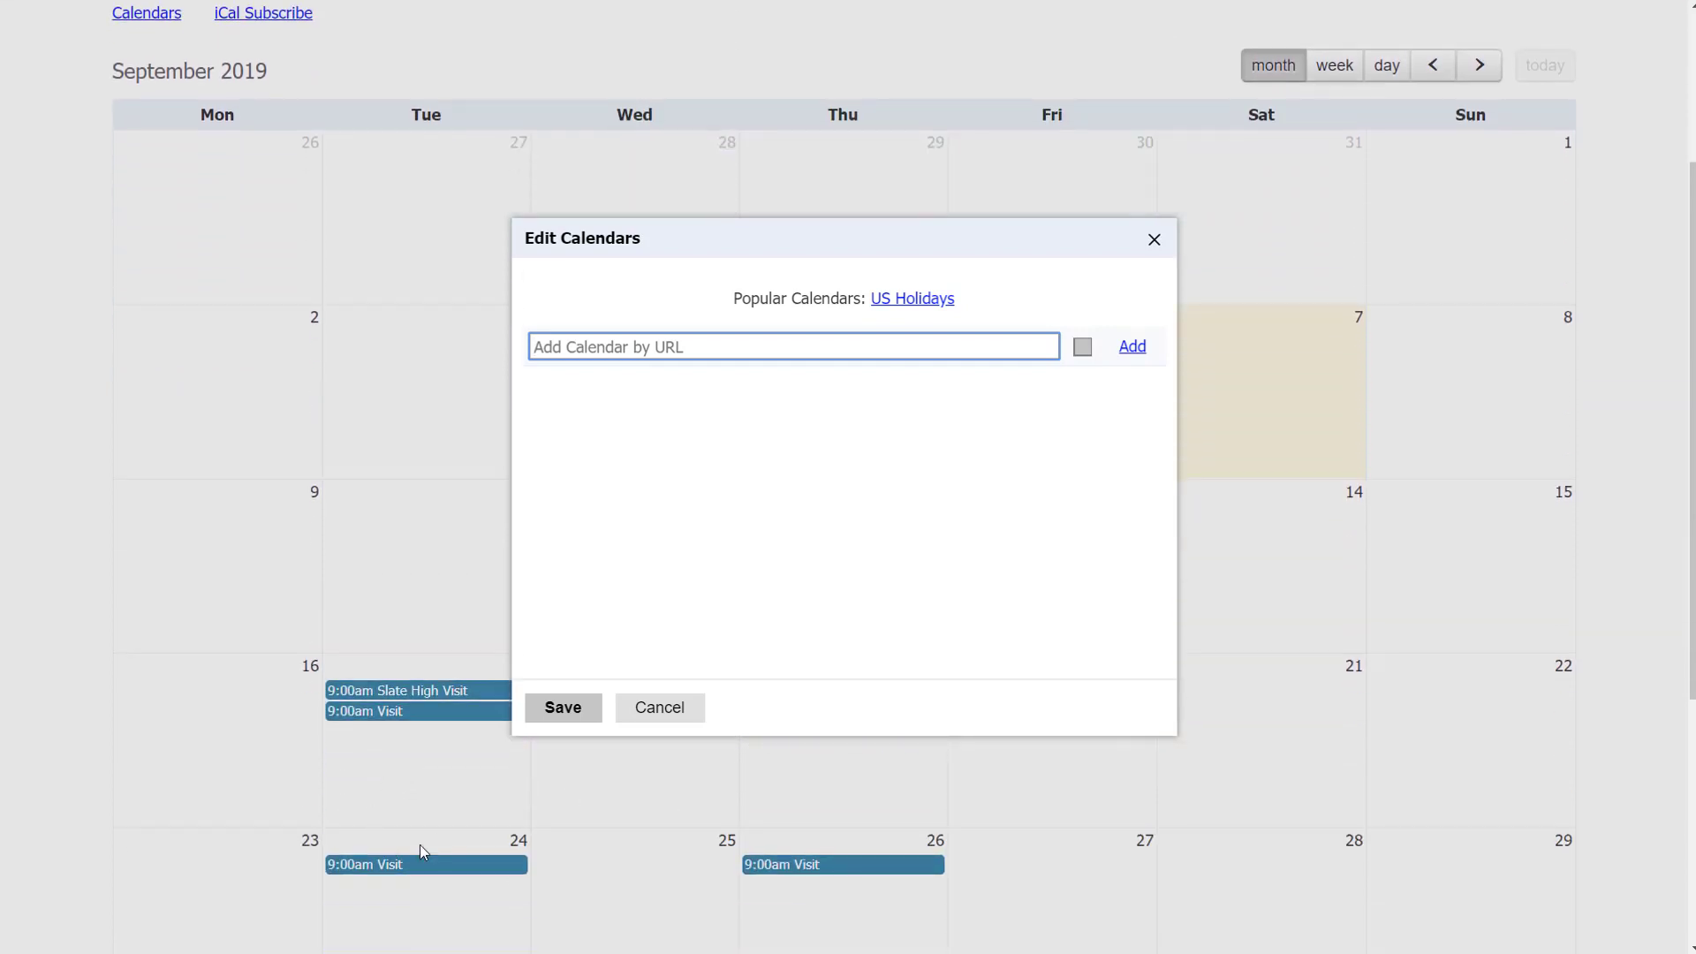
pyautogui.scroll(2, 416, 871)
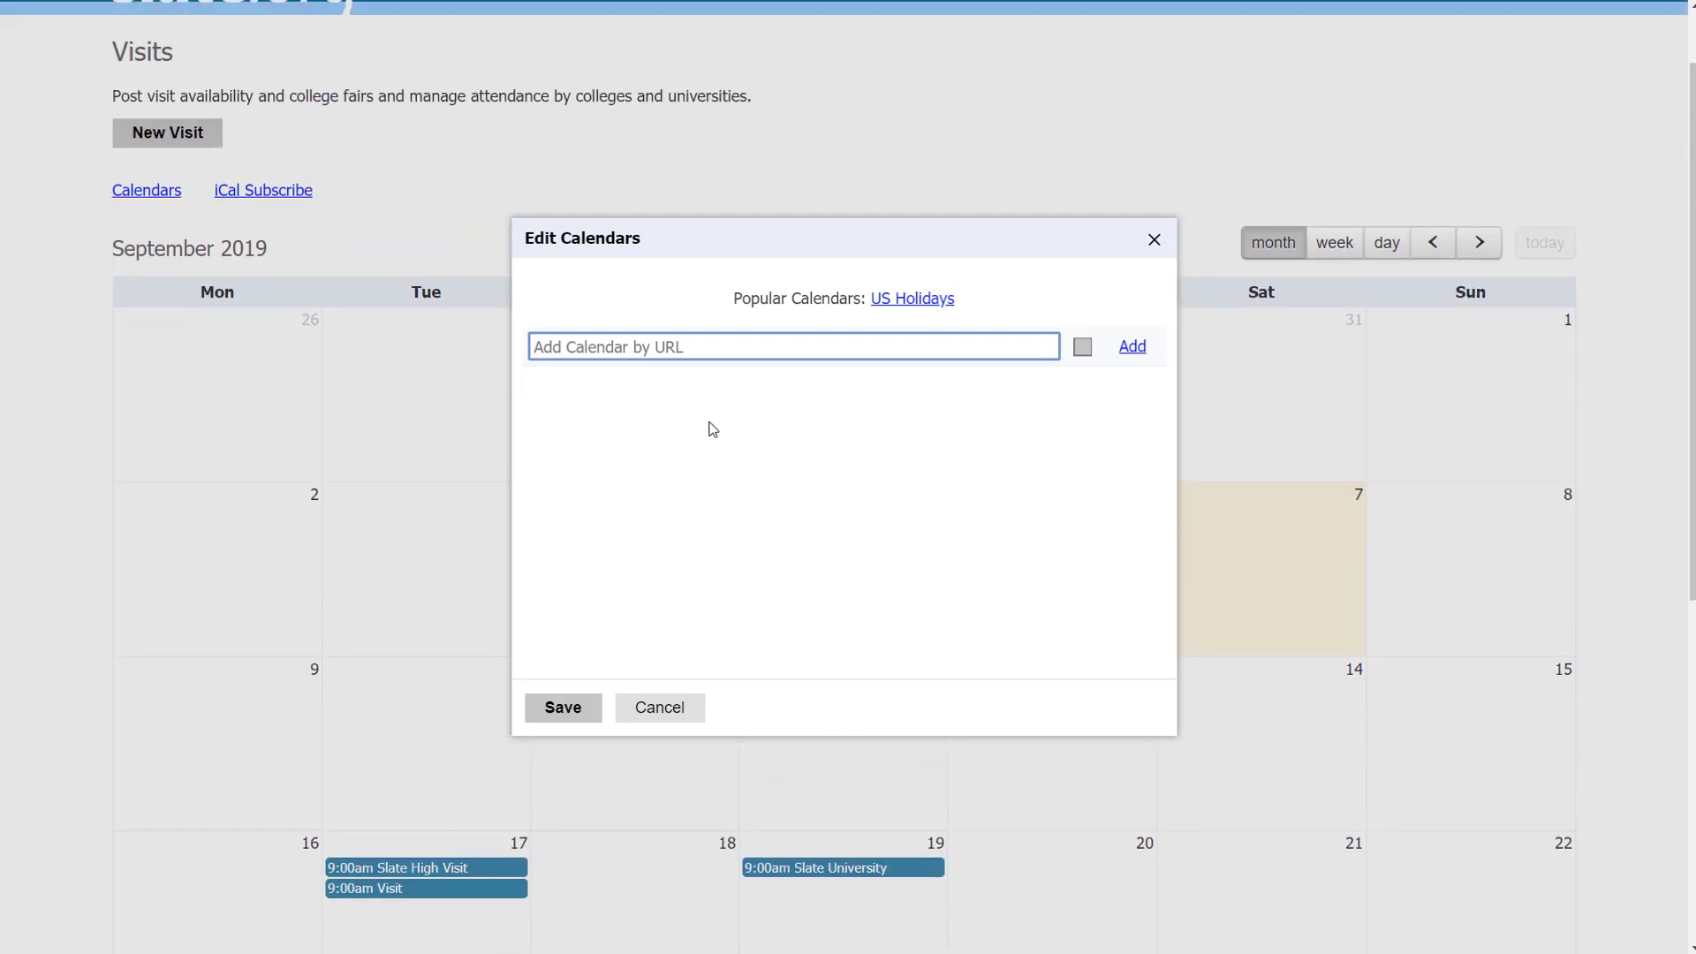
pyautogui.click(917, 305)
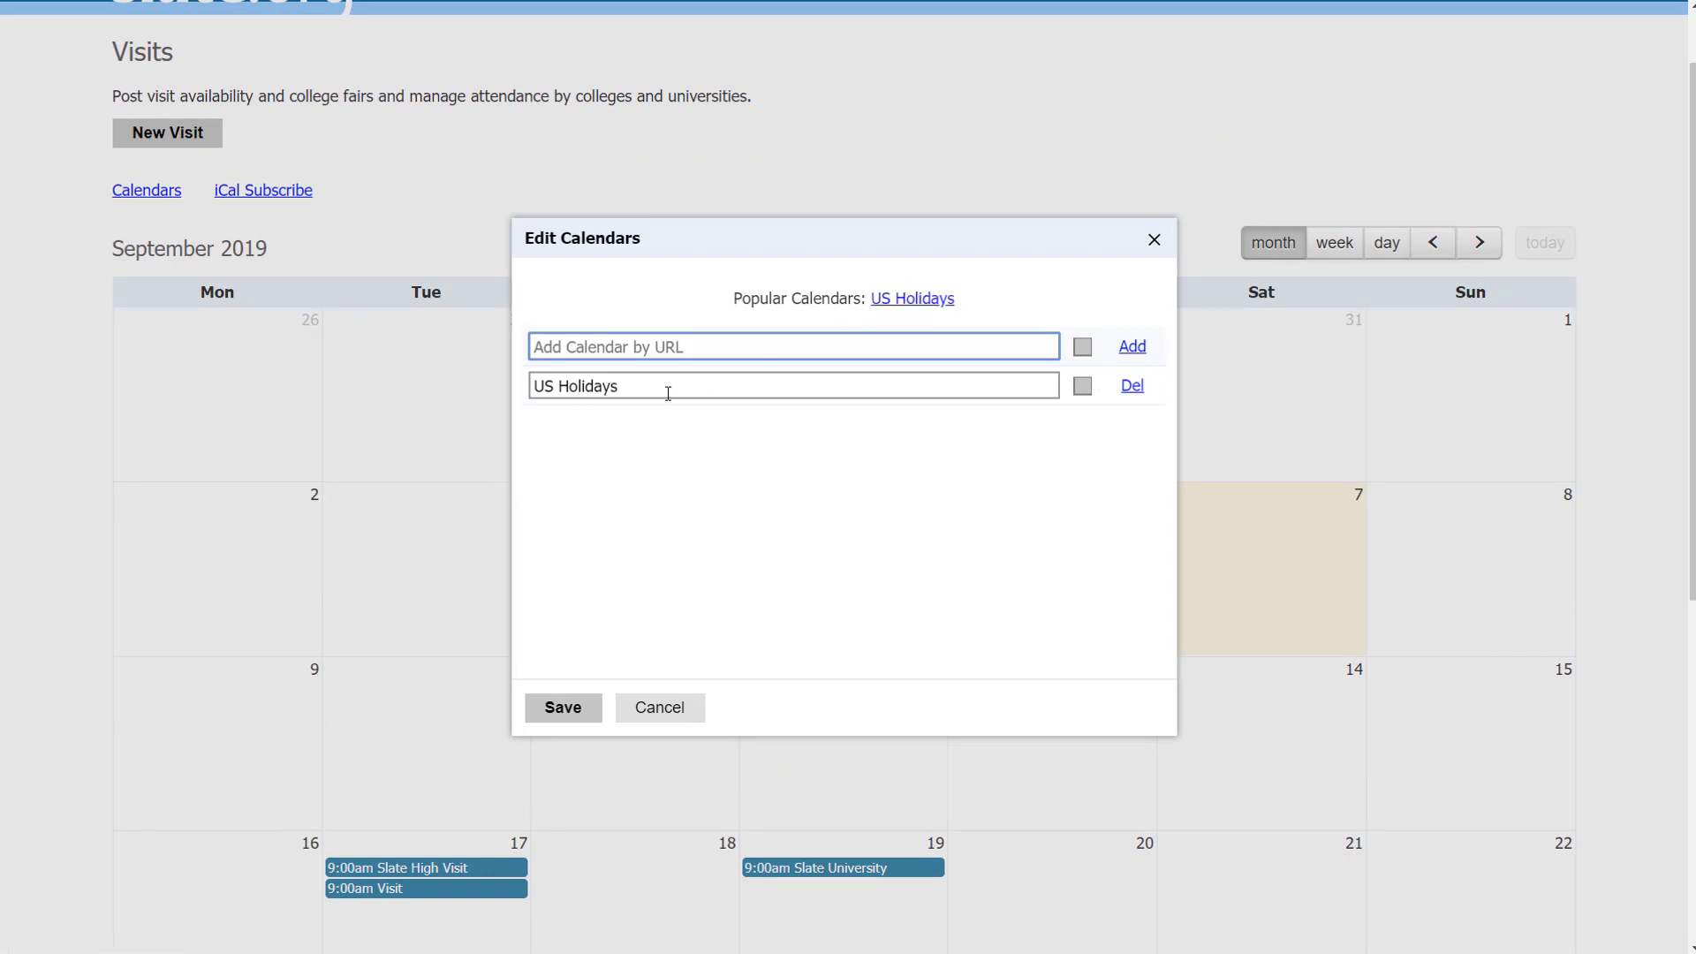
pyautogui.click(1084, 388)
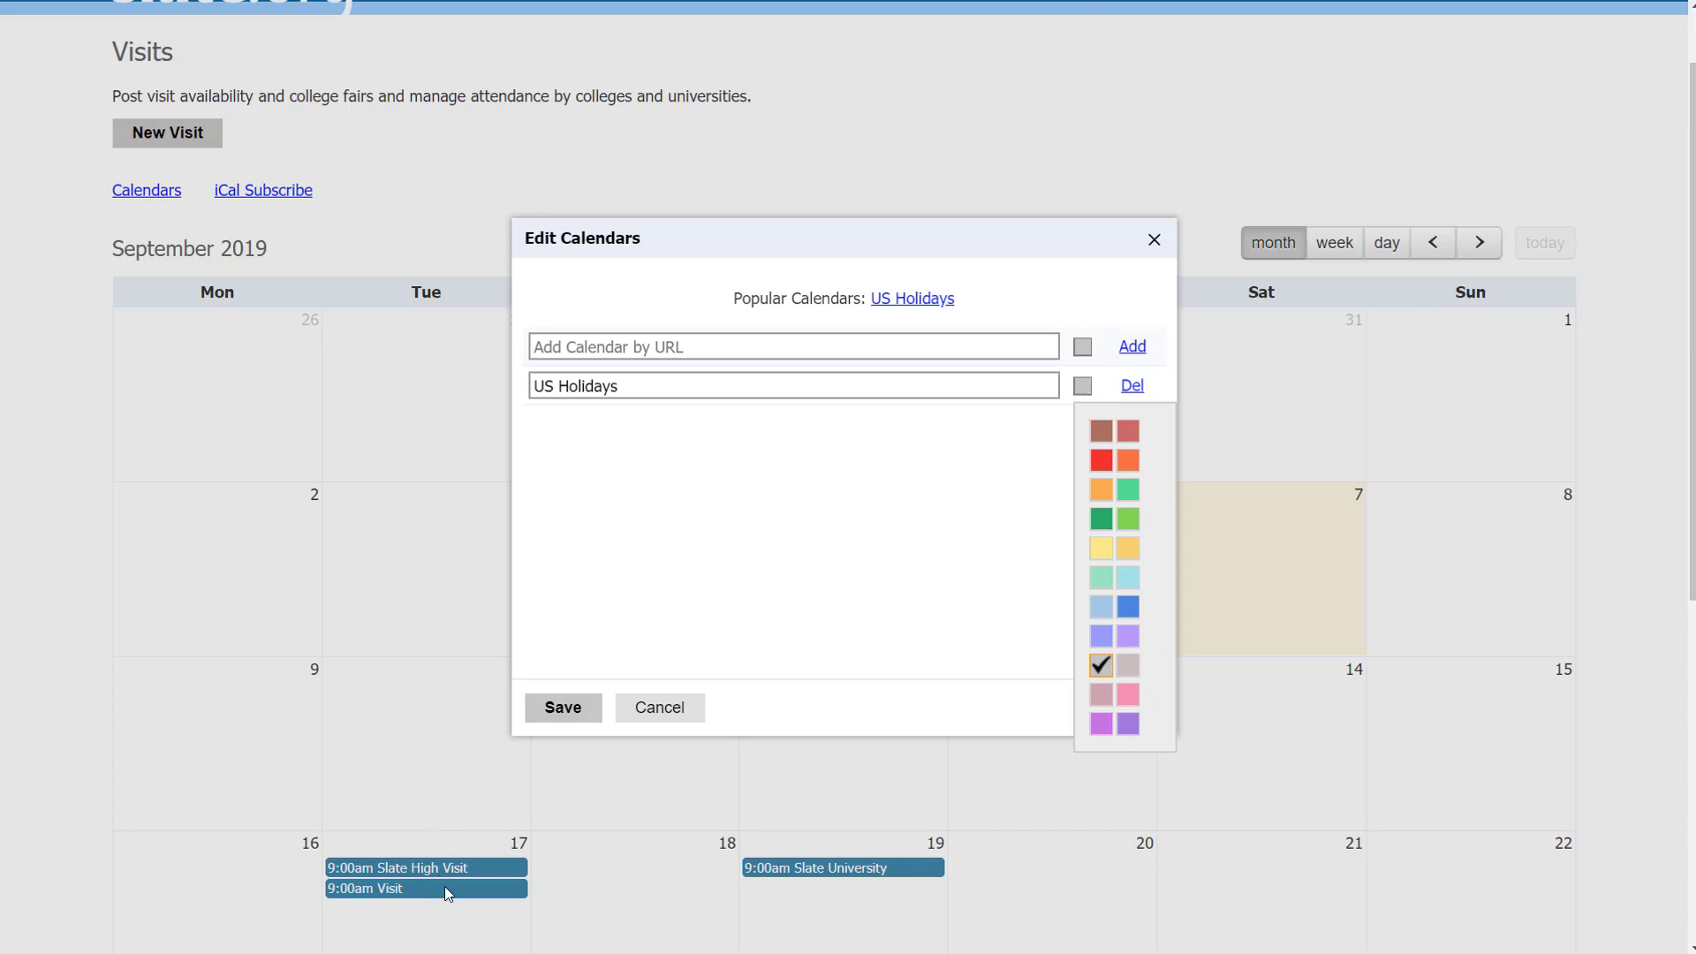
pyautogui.click(1129, 521)
pyautogui.click(560, 708)
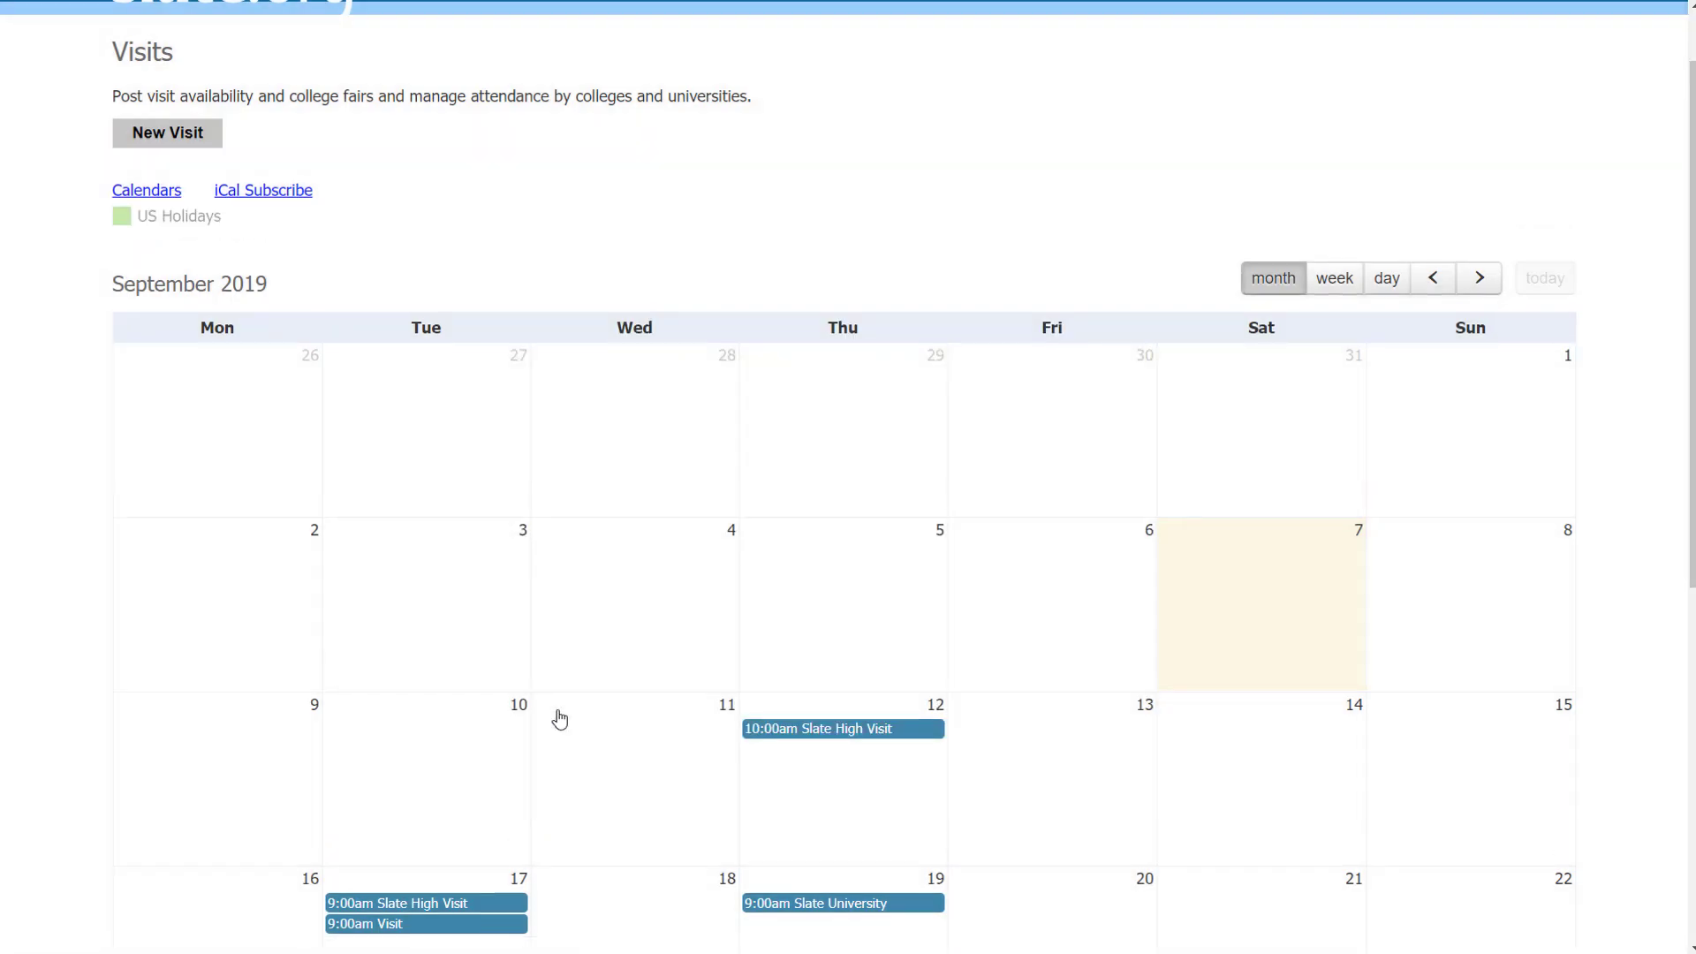
# Step: Show US Holidays events, with Labor Day on September 2, and start a new visit
pyautogui.click(175, 217)
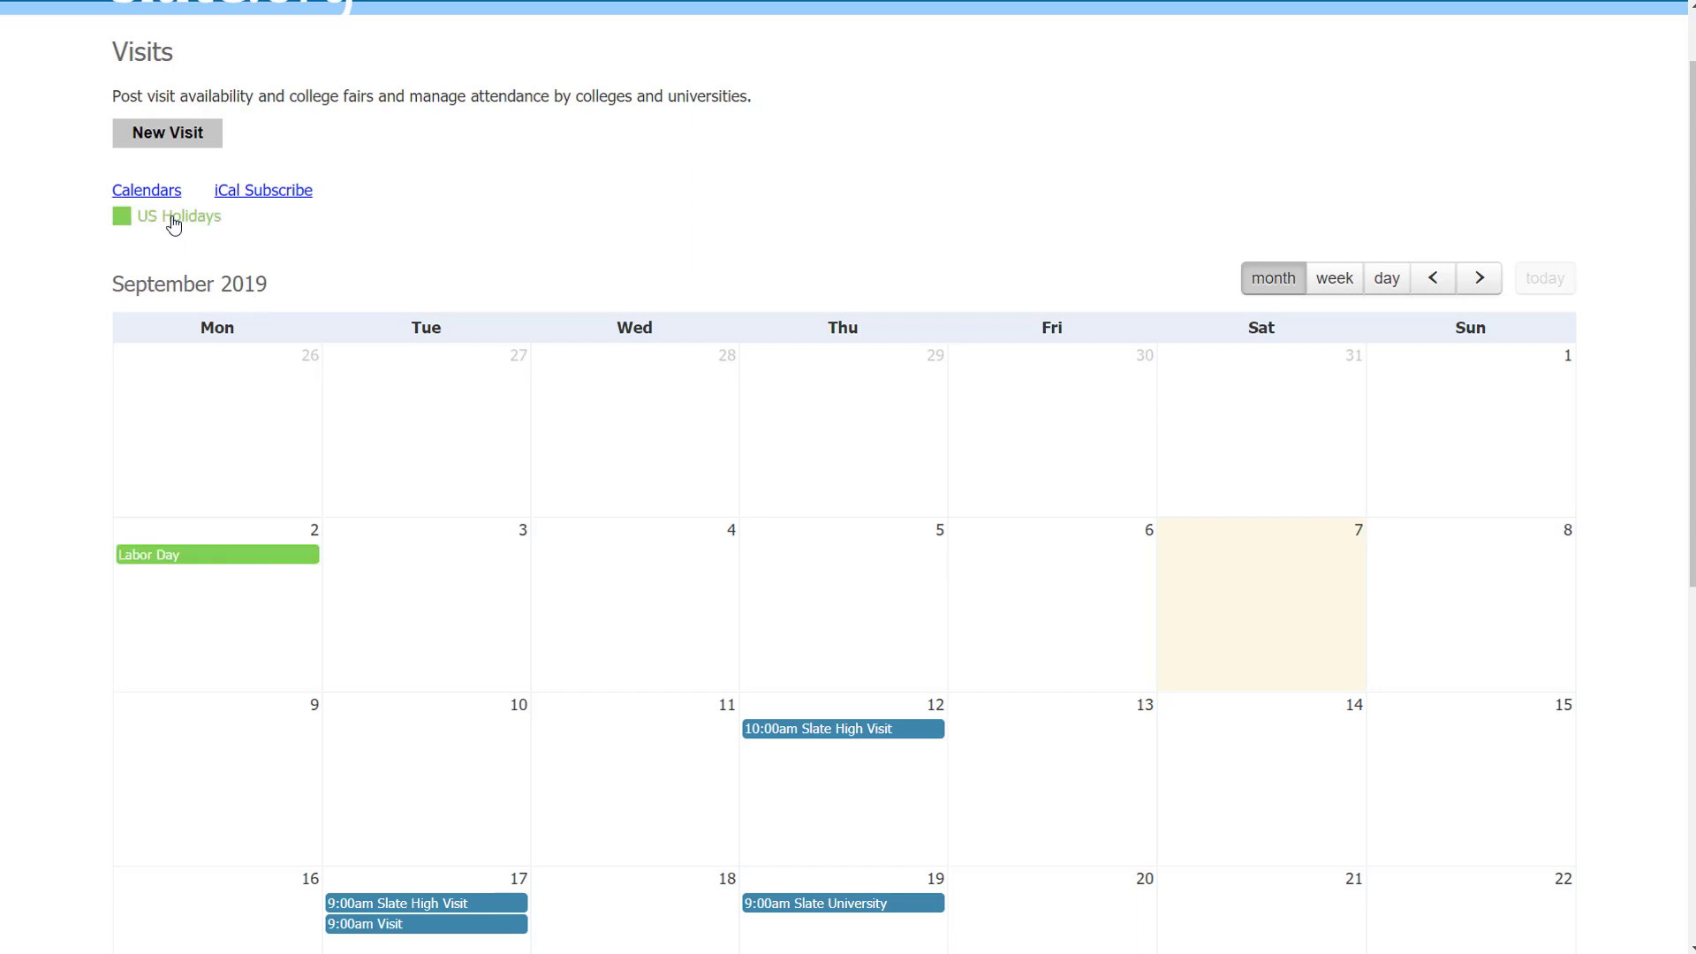
pyautogui.click(173, 221)
pyautogui.click(173, 221)
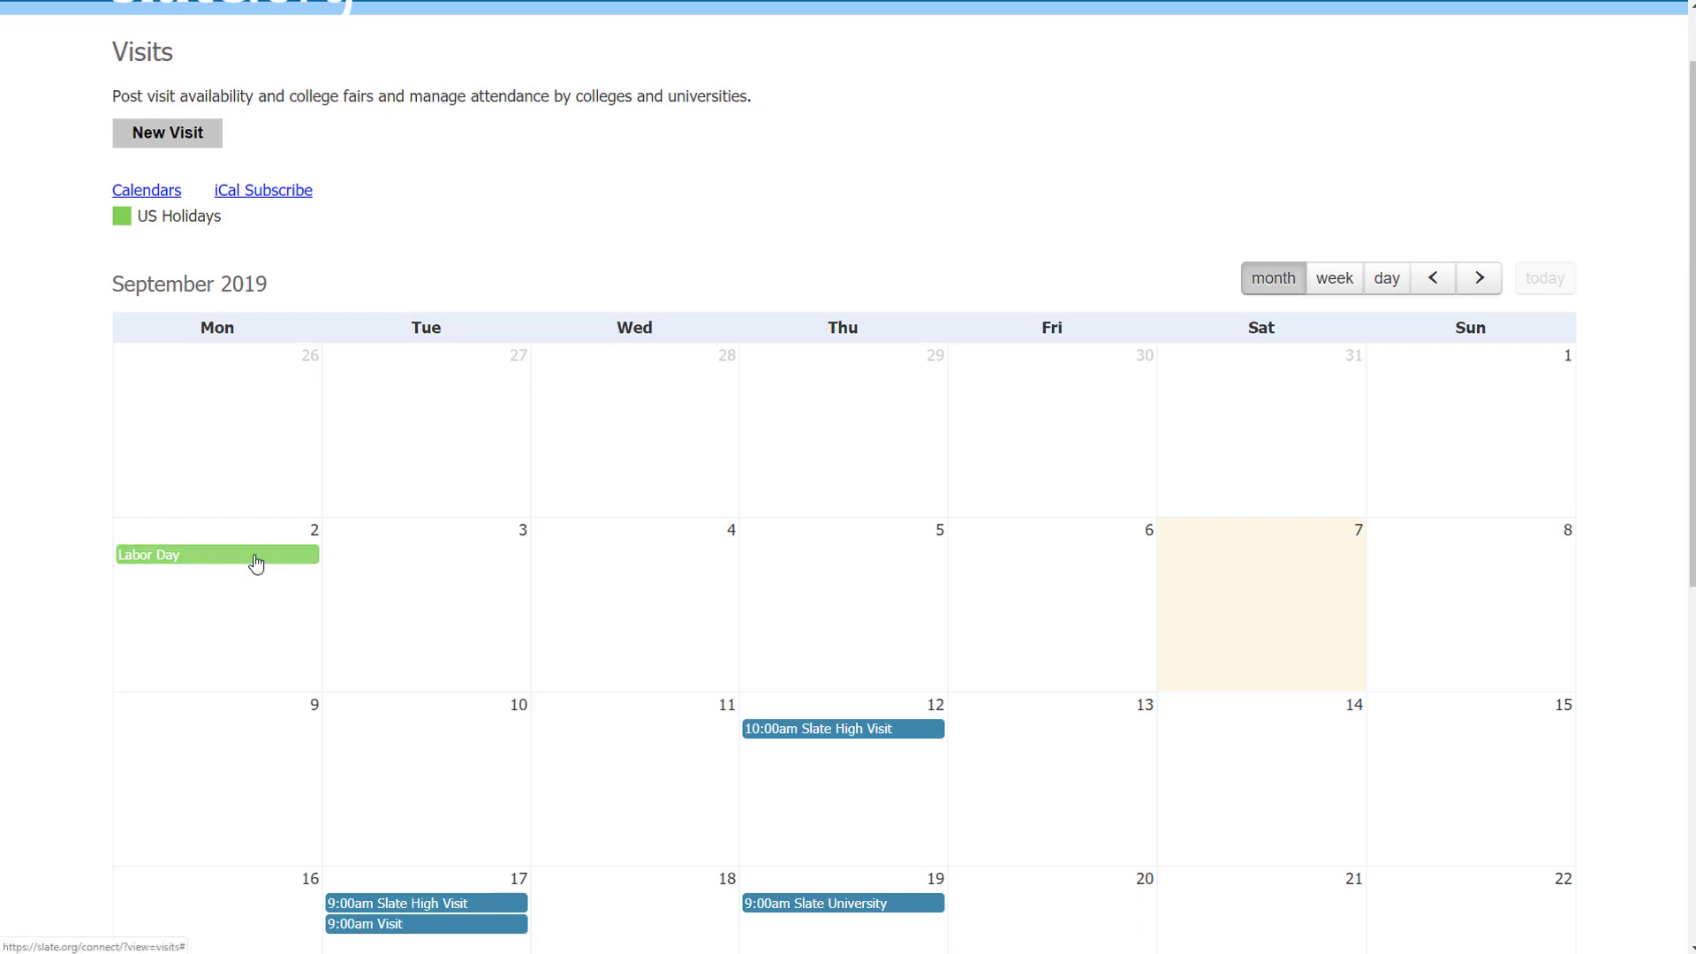
pyautogui.scroll(-1, 255, 563)
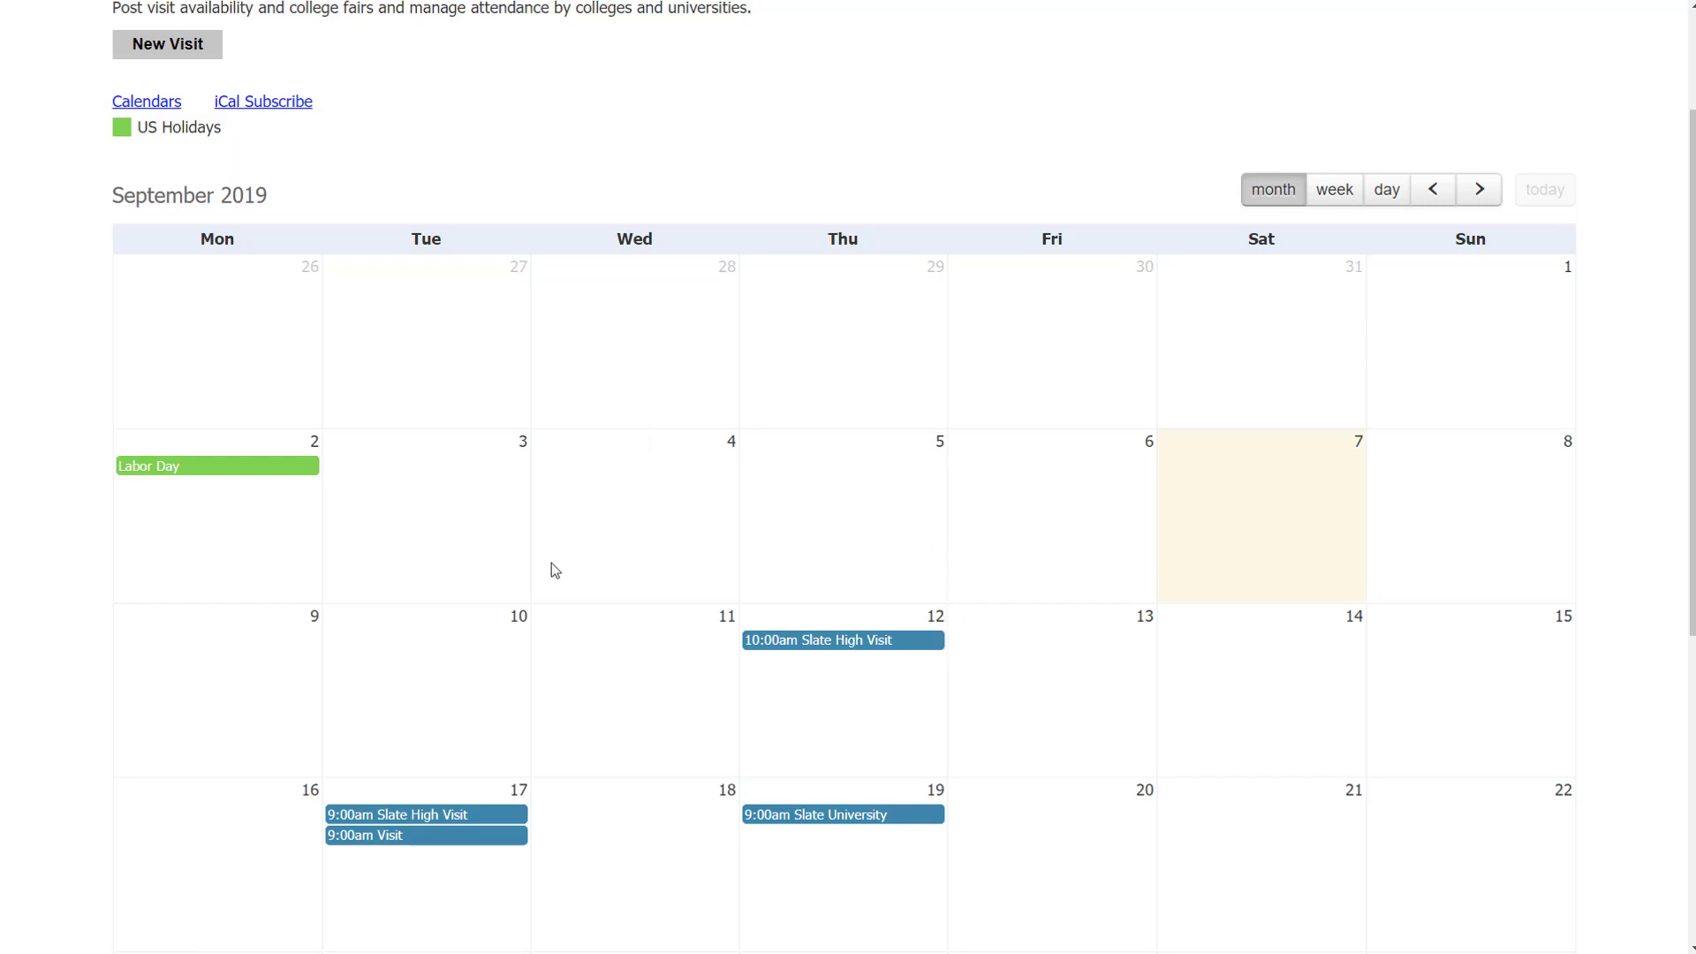
pyautogui.scroll(2, 798, 432)
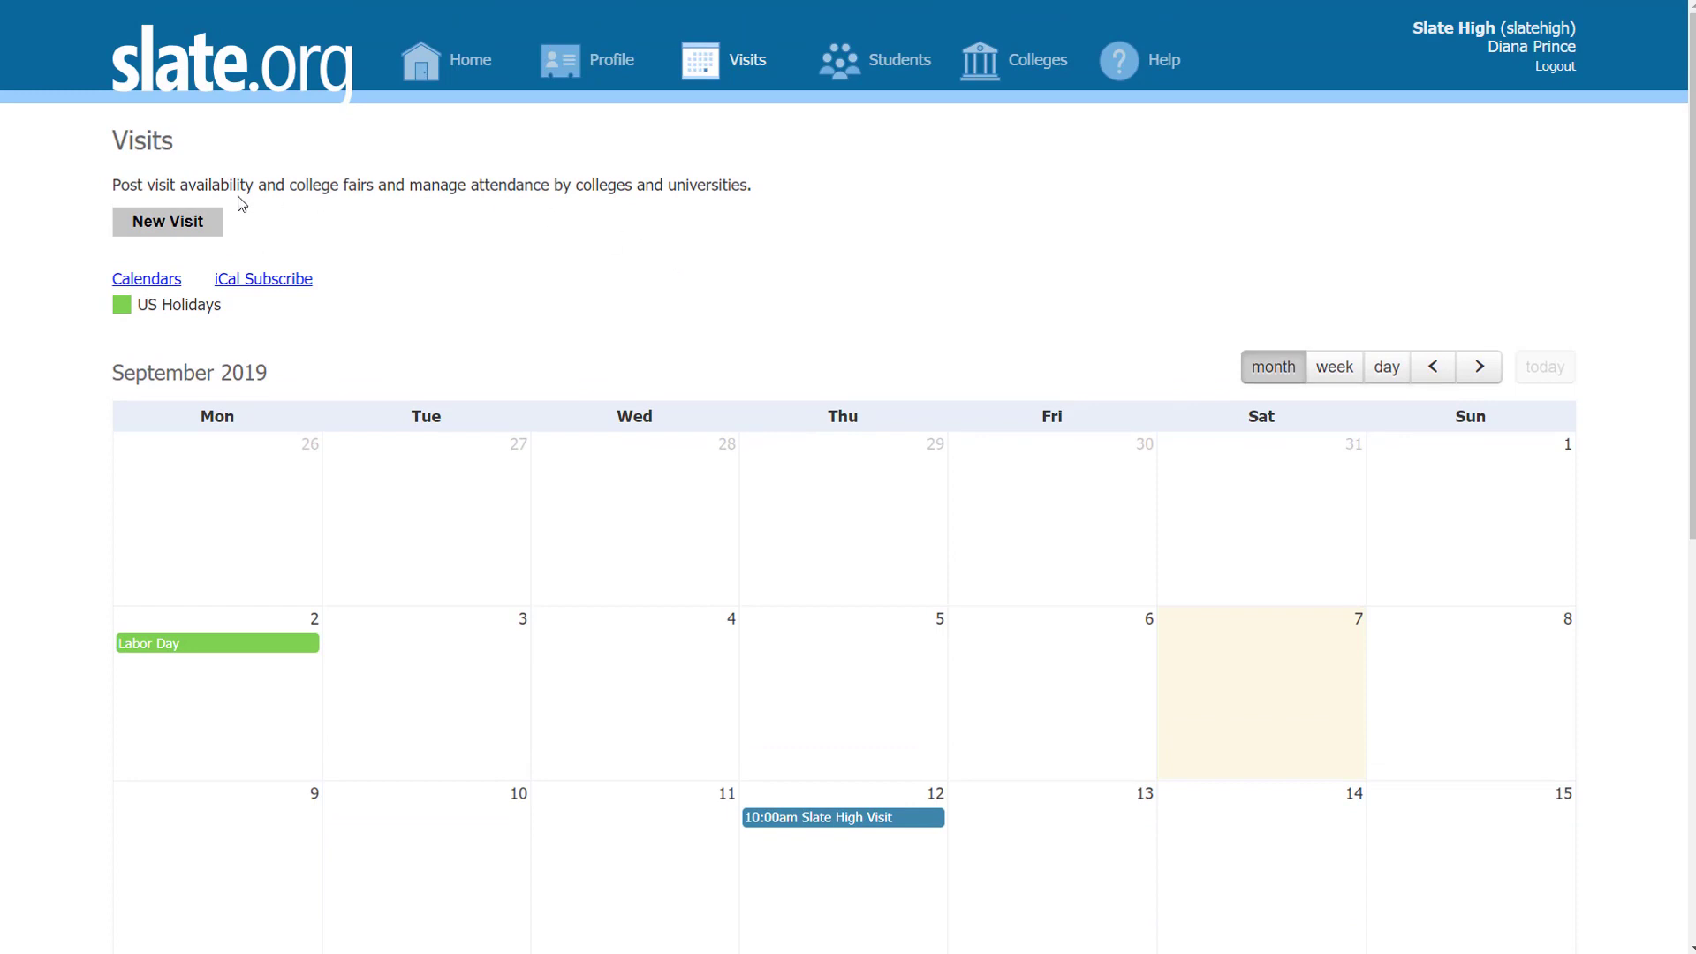
pyautogui.click(175, 220)
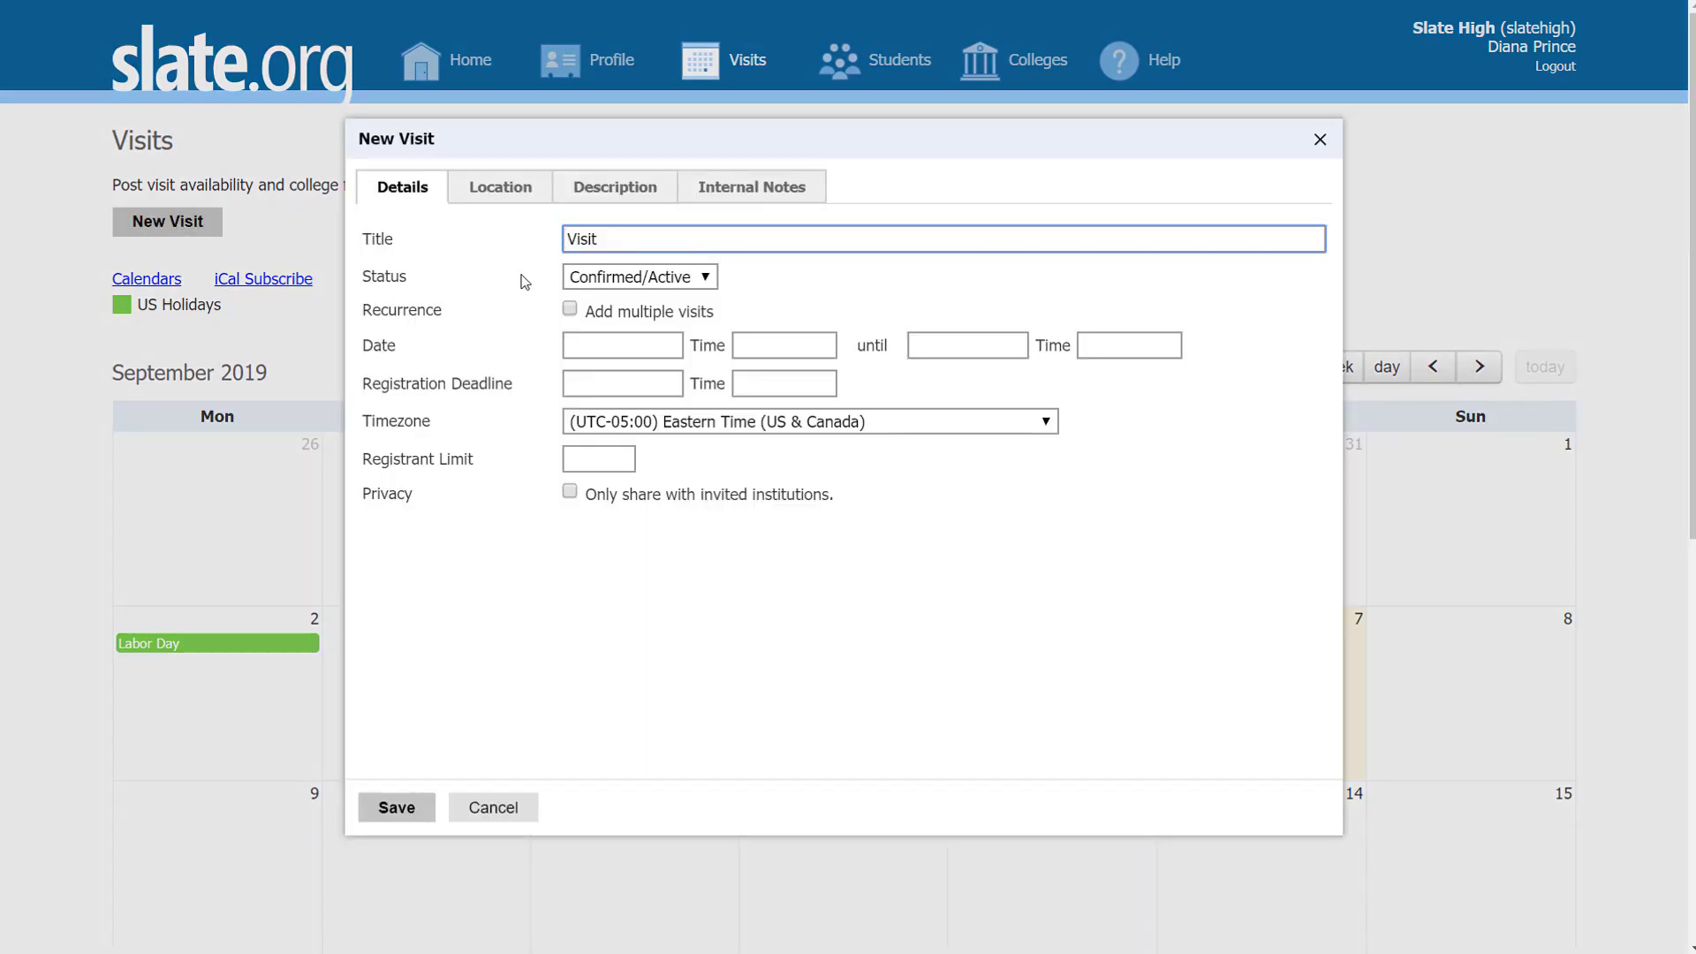
# Step: Title the visit 'Slate High Visit' and keep its status as Confirmed/Active
pyautogui.write('Slate High')
pyautogui.click(707, 279)
pyautogui.click(707, 281)
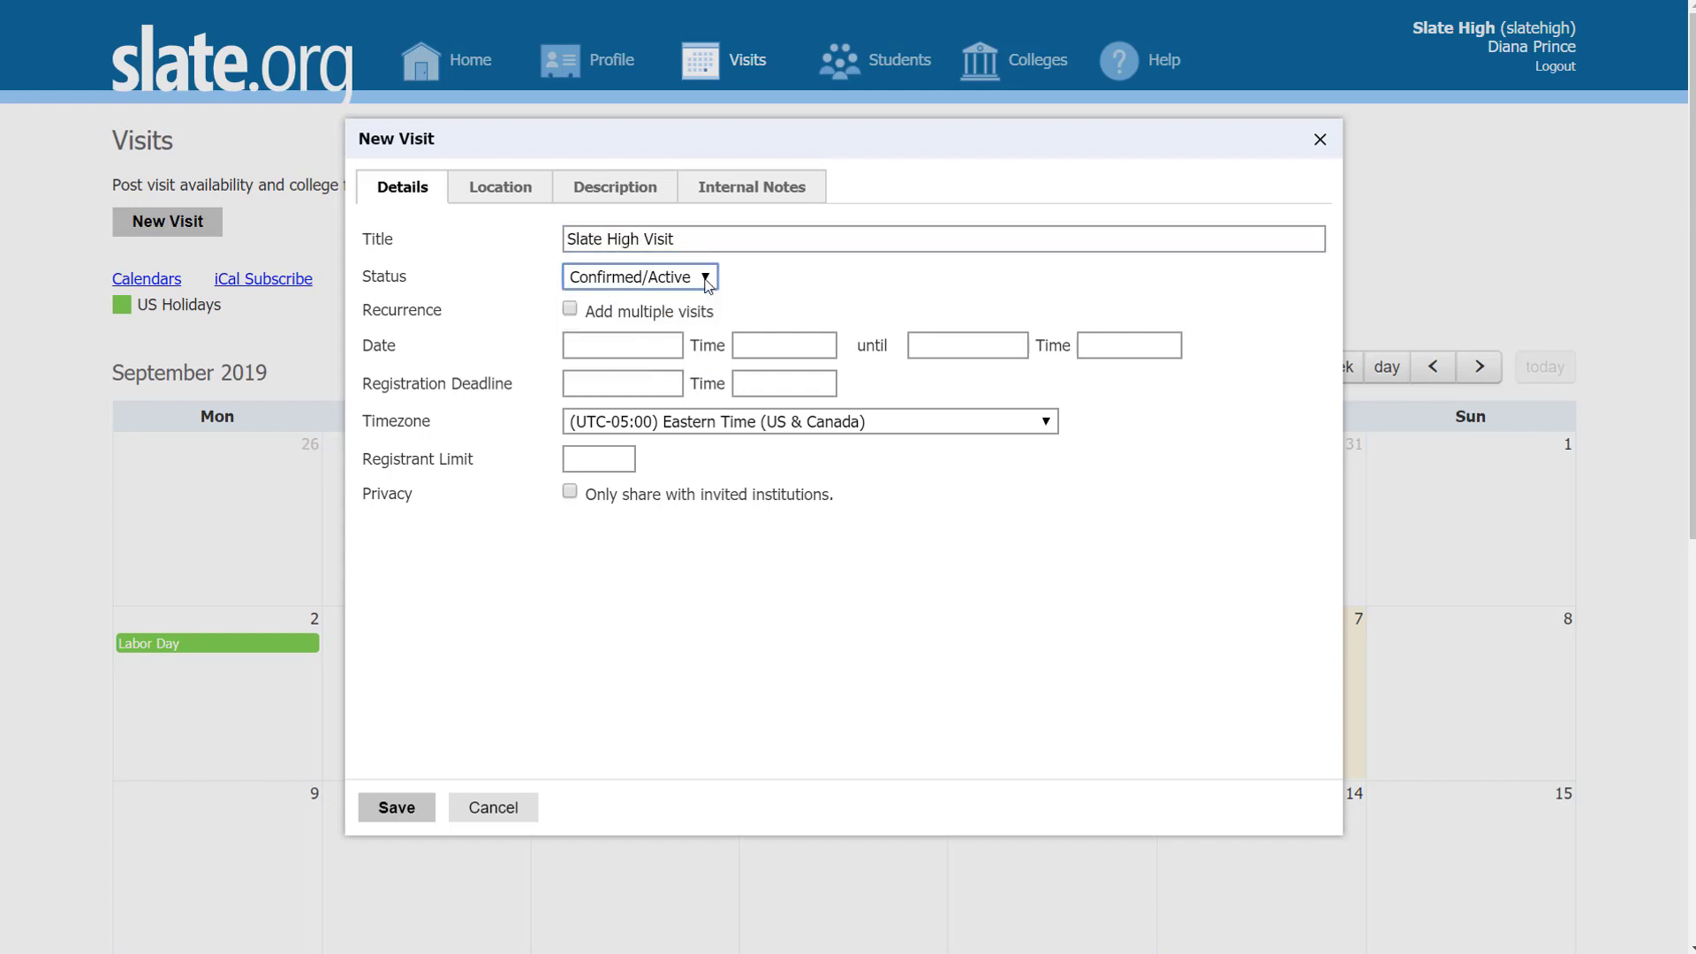
pyautogui.click(706, 279)
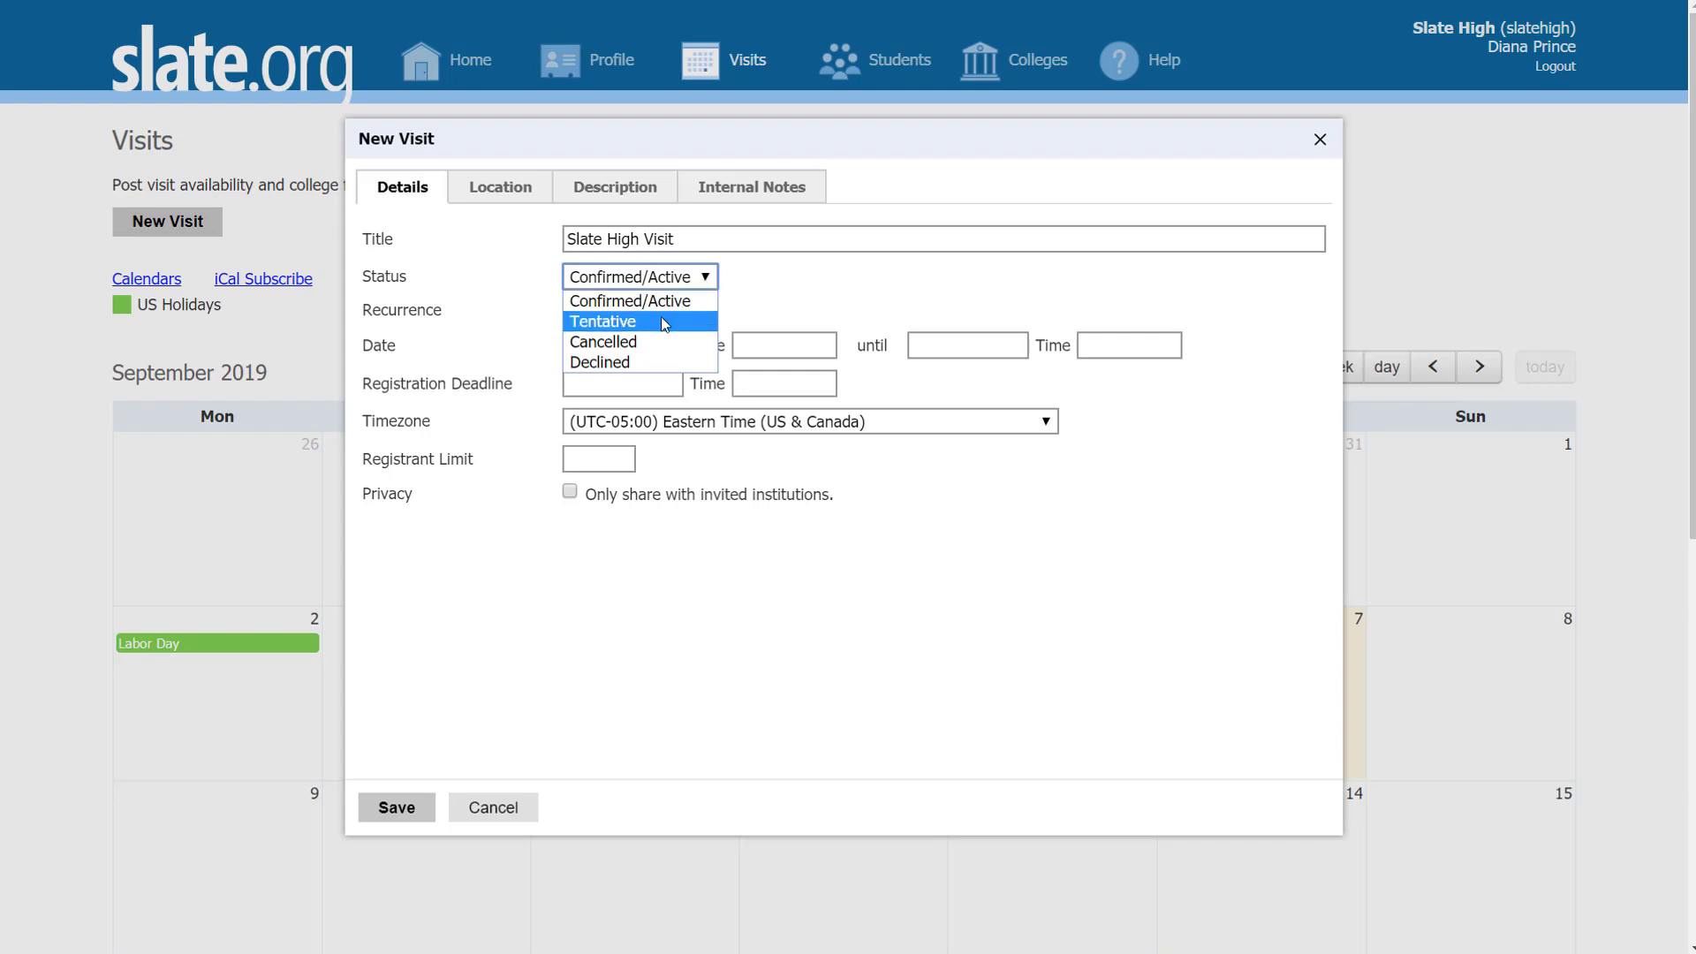
pyautogui.click(800, 284)
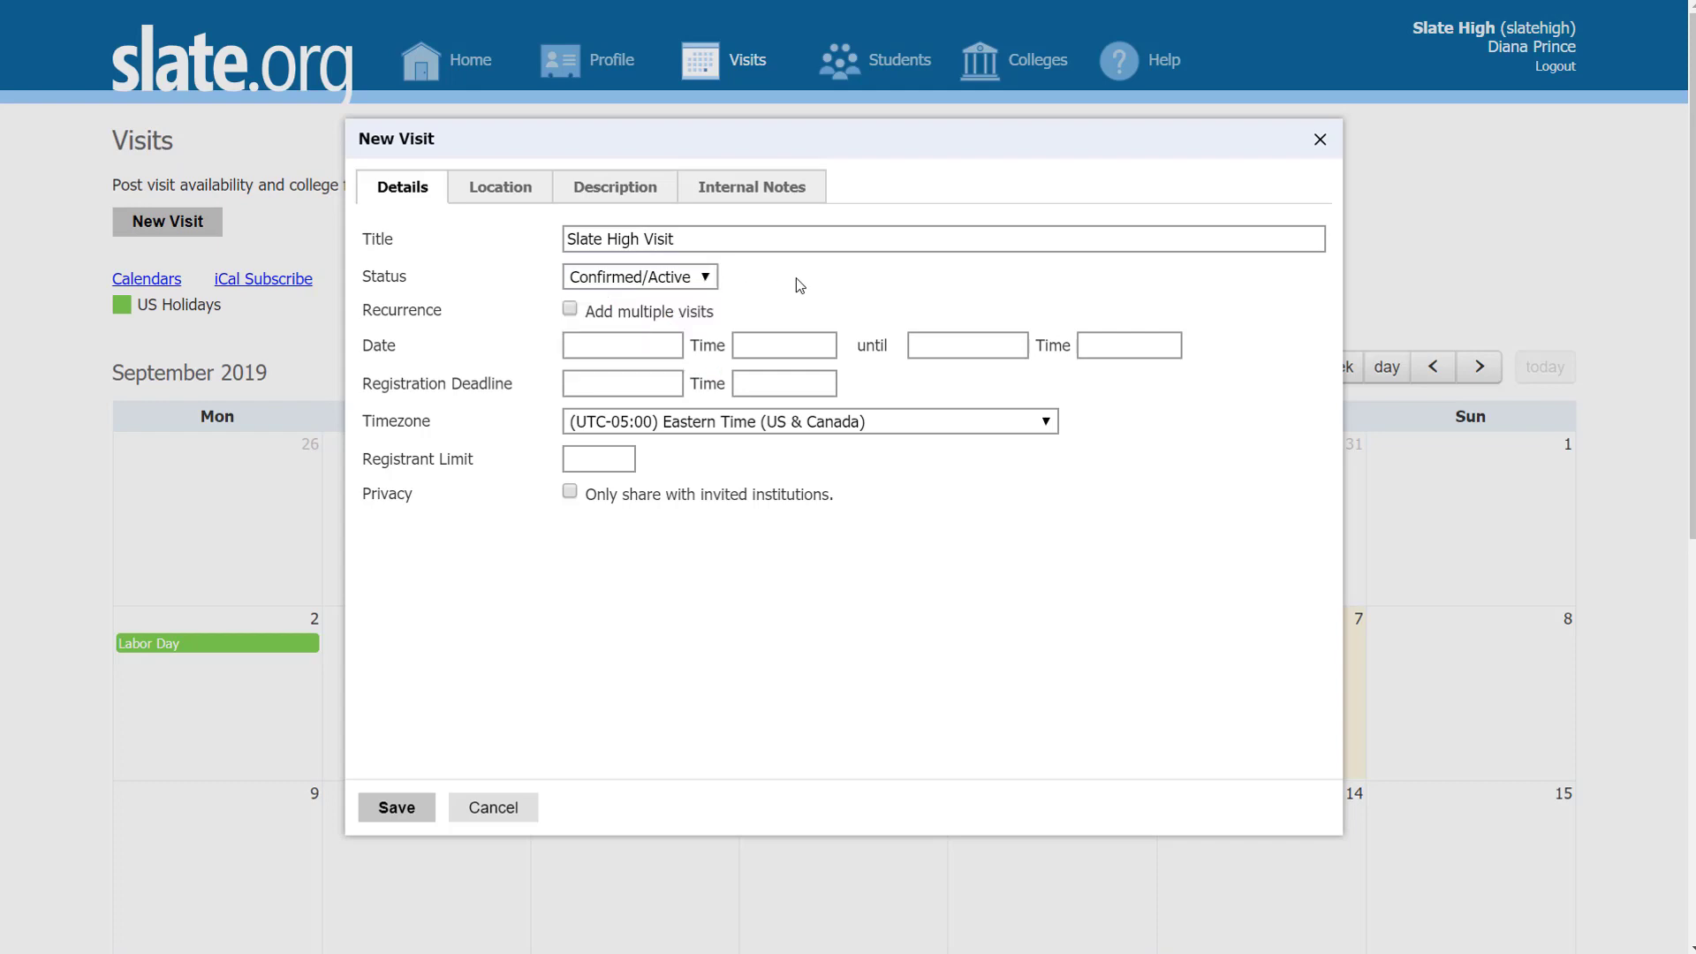
# Step: Try the multiple-visit recurrence options, then revert to a single visit date
pyautogui.click(570, 310)
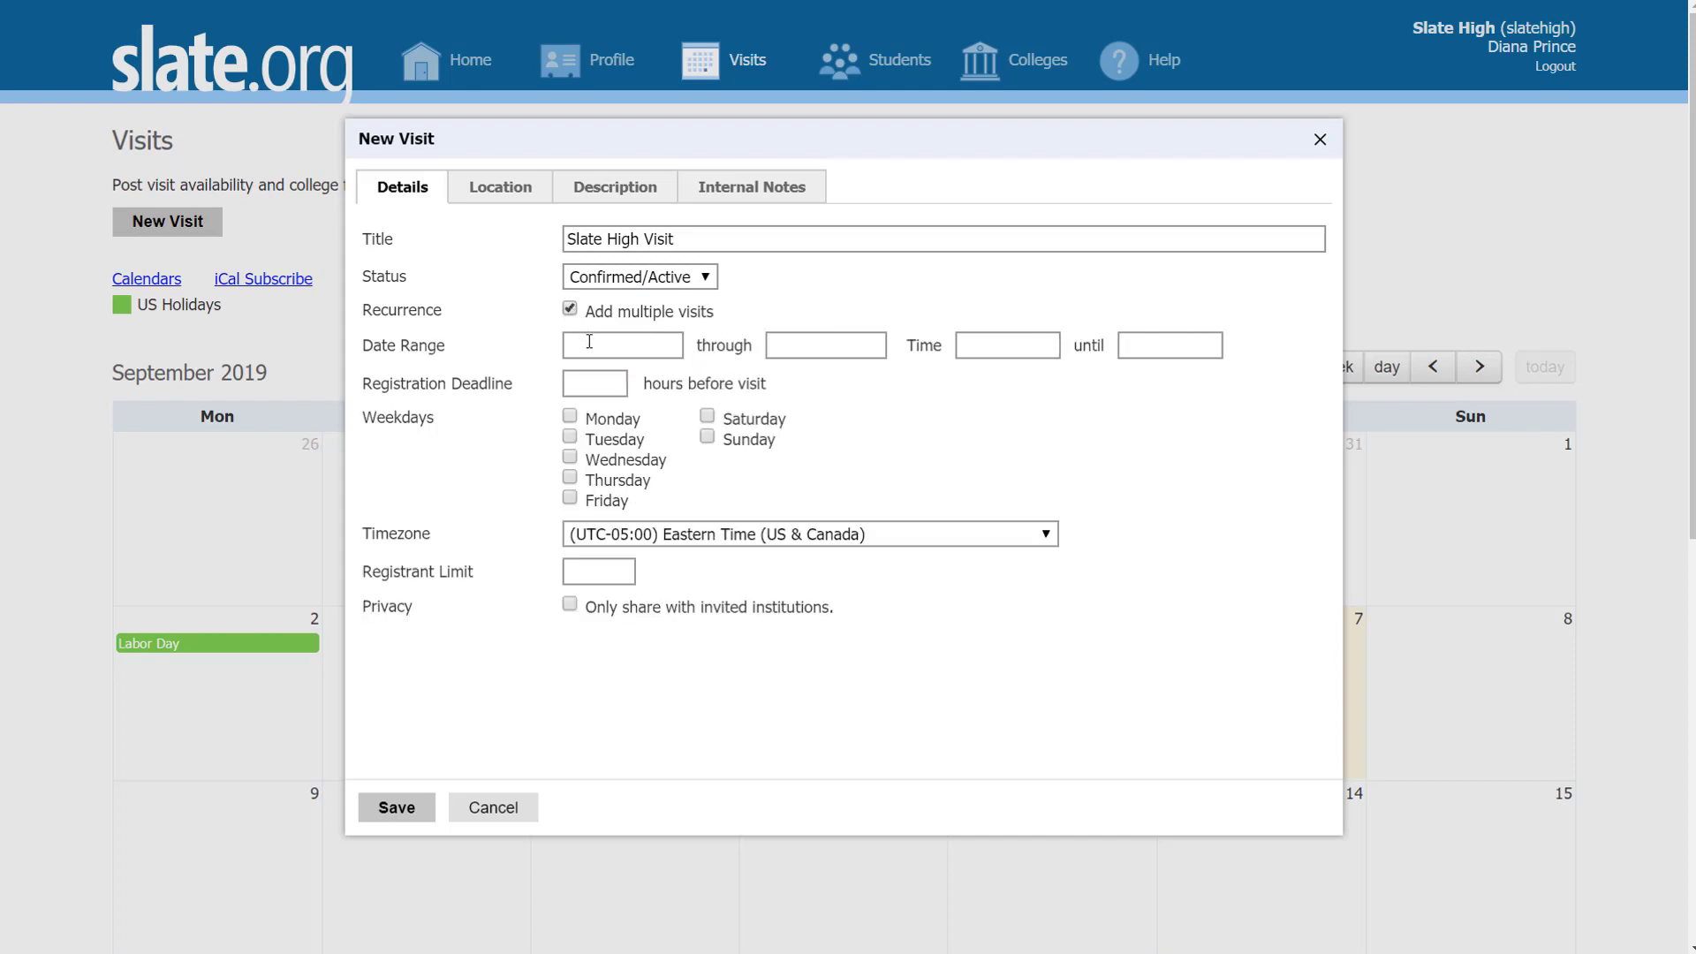
pyautogui.click(589, 342)
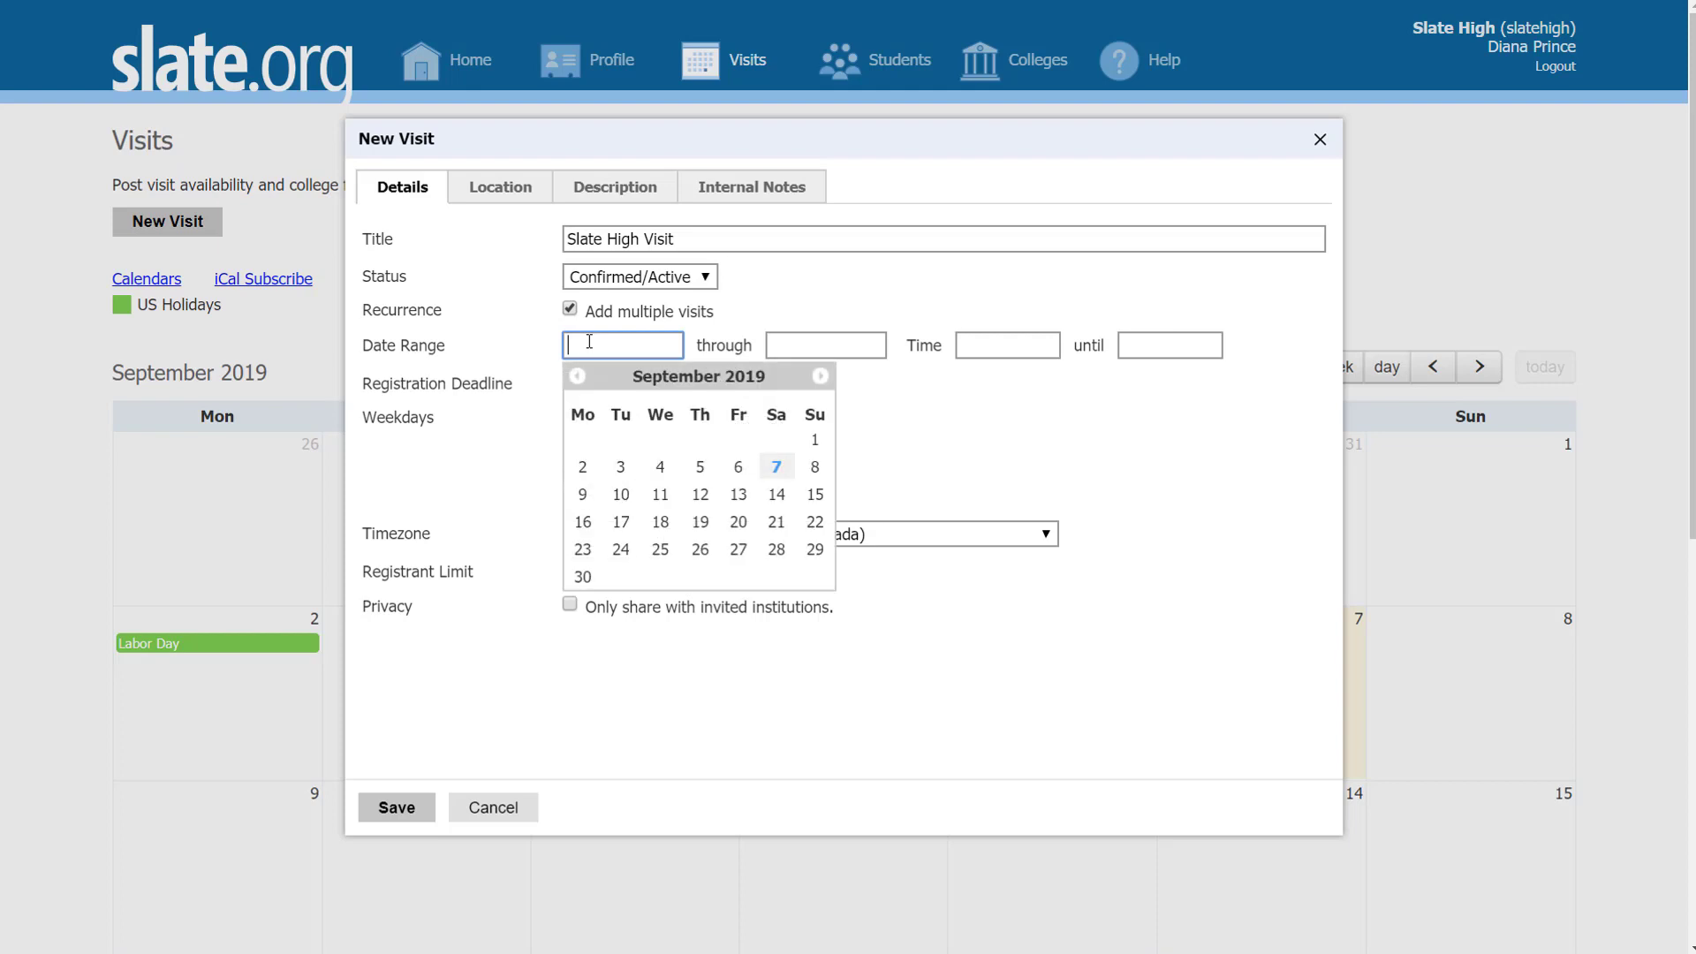
pyautogui.click(964, 396)
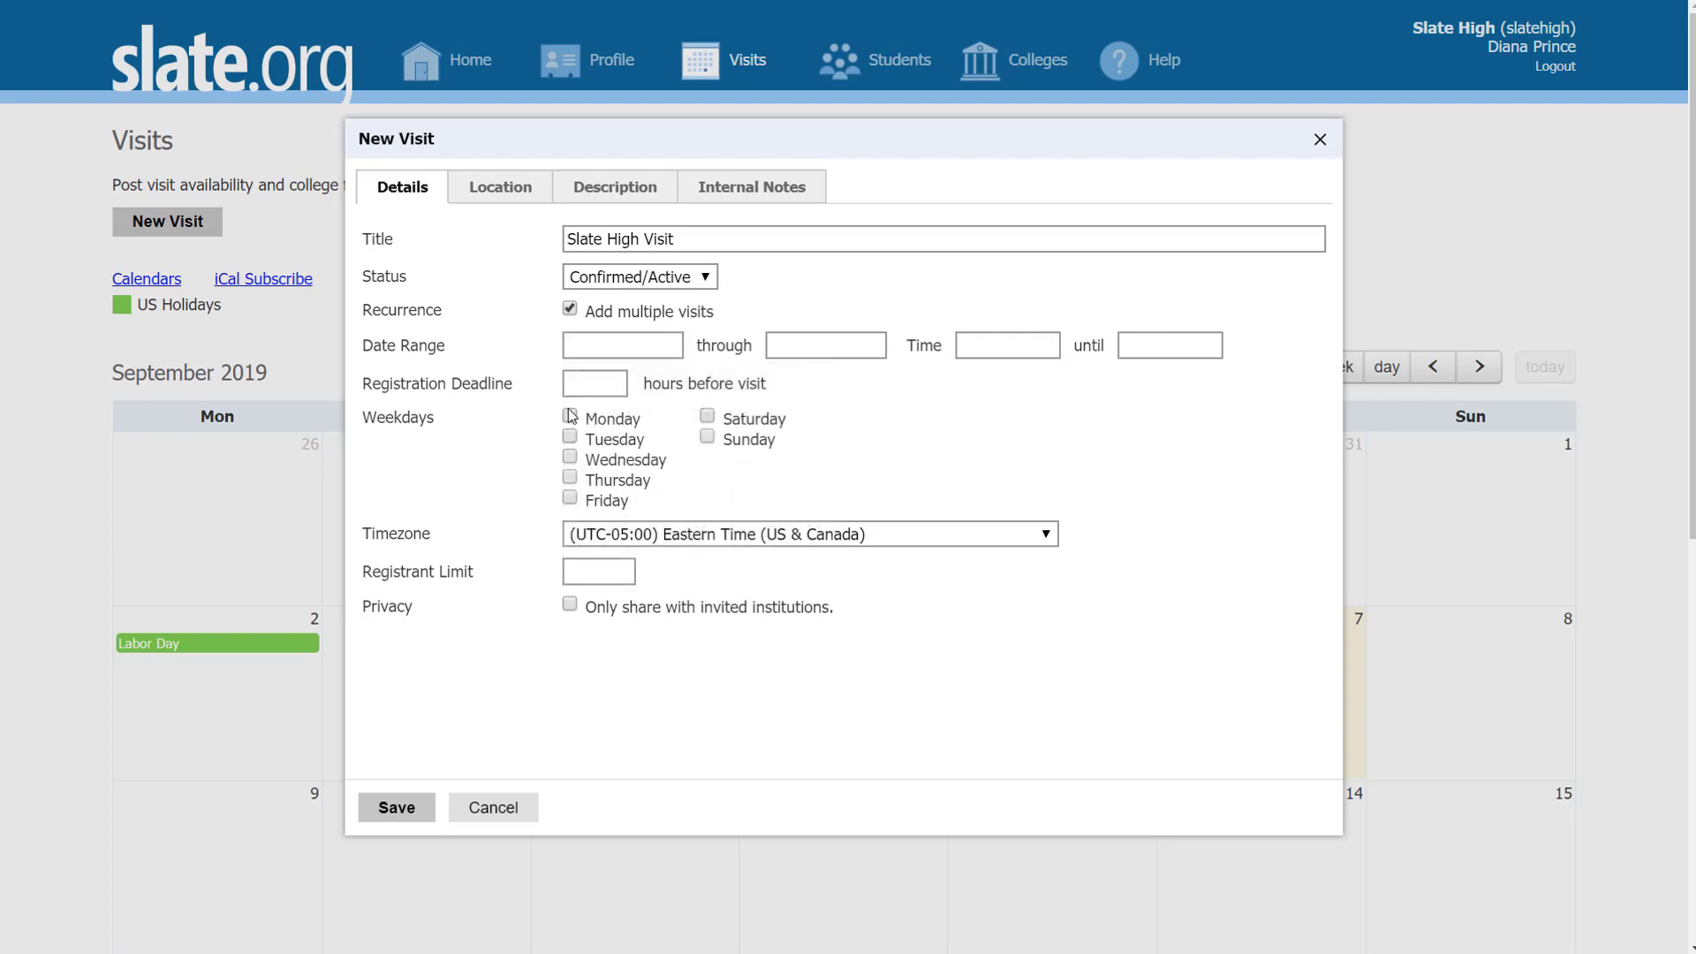
pyautogui.click(570, 416)
pyautogui.click(570, 437)
pyautogui.click(572, 479)
pyautogui.click(569, 416)
pyautogui.click(570, 436)
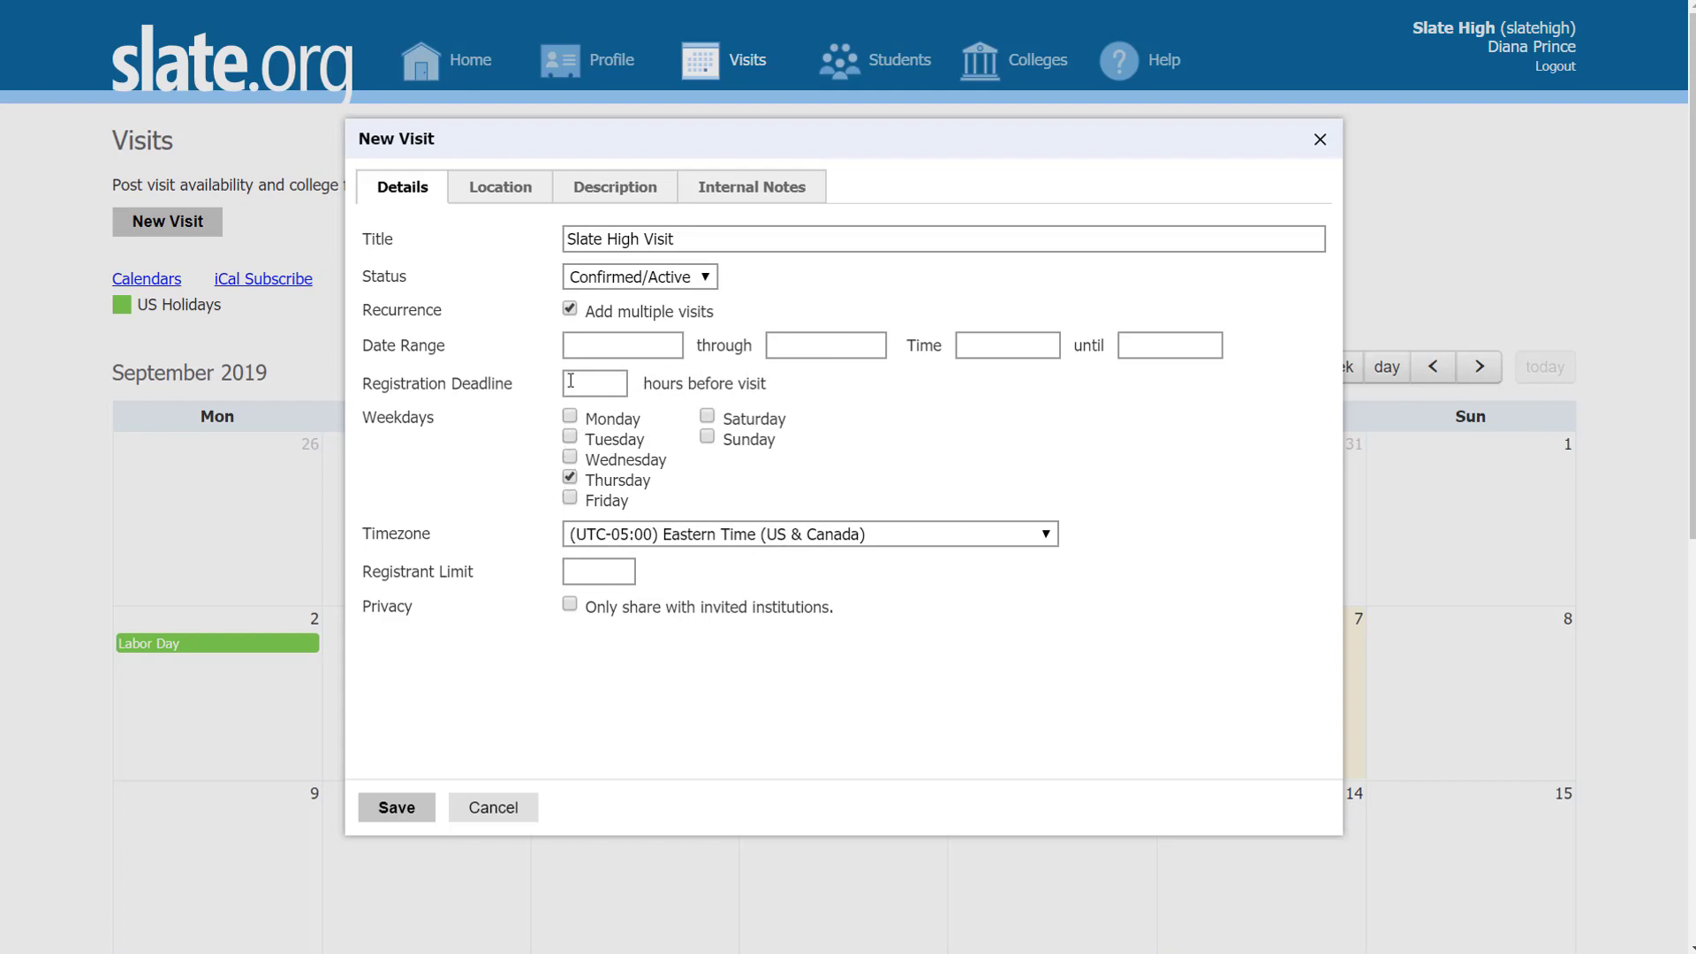
pyautogui.click(569, 308)
pyautogui.click(597, 346)
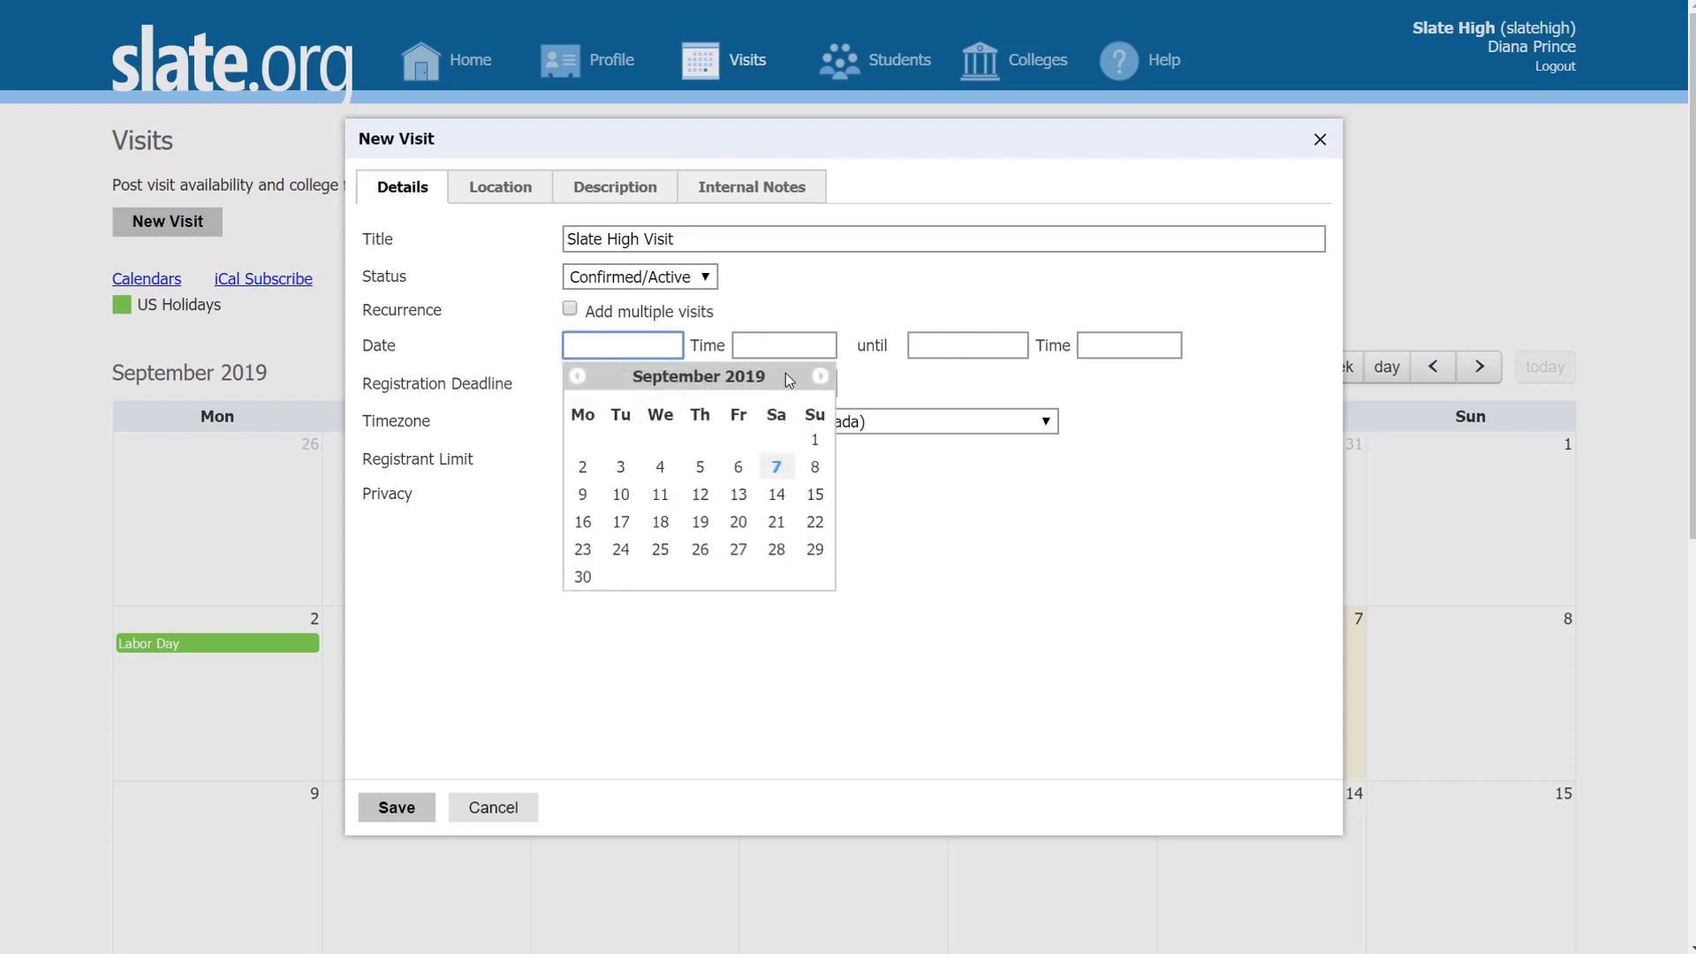
# Step: Schedule the visit for October 10, 2019, 10:00–11:00 AM, Eastern Time
pyautogui.click(818, 377)
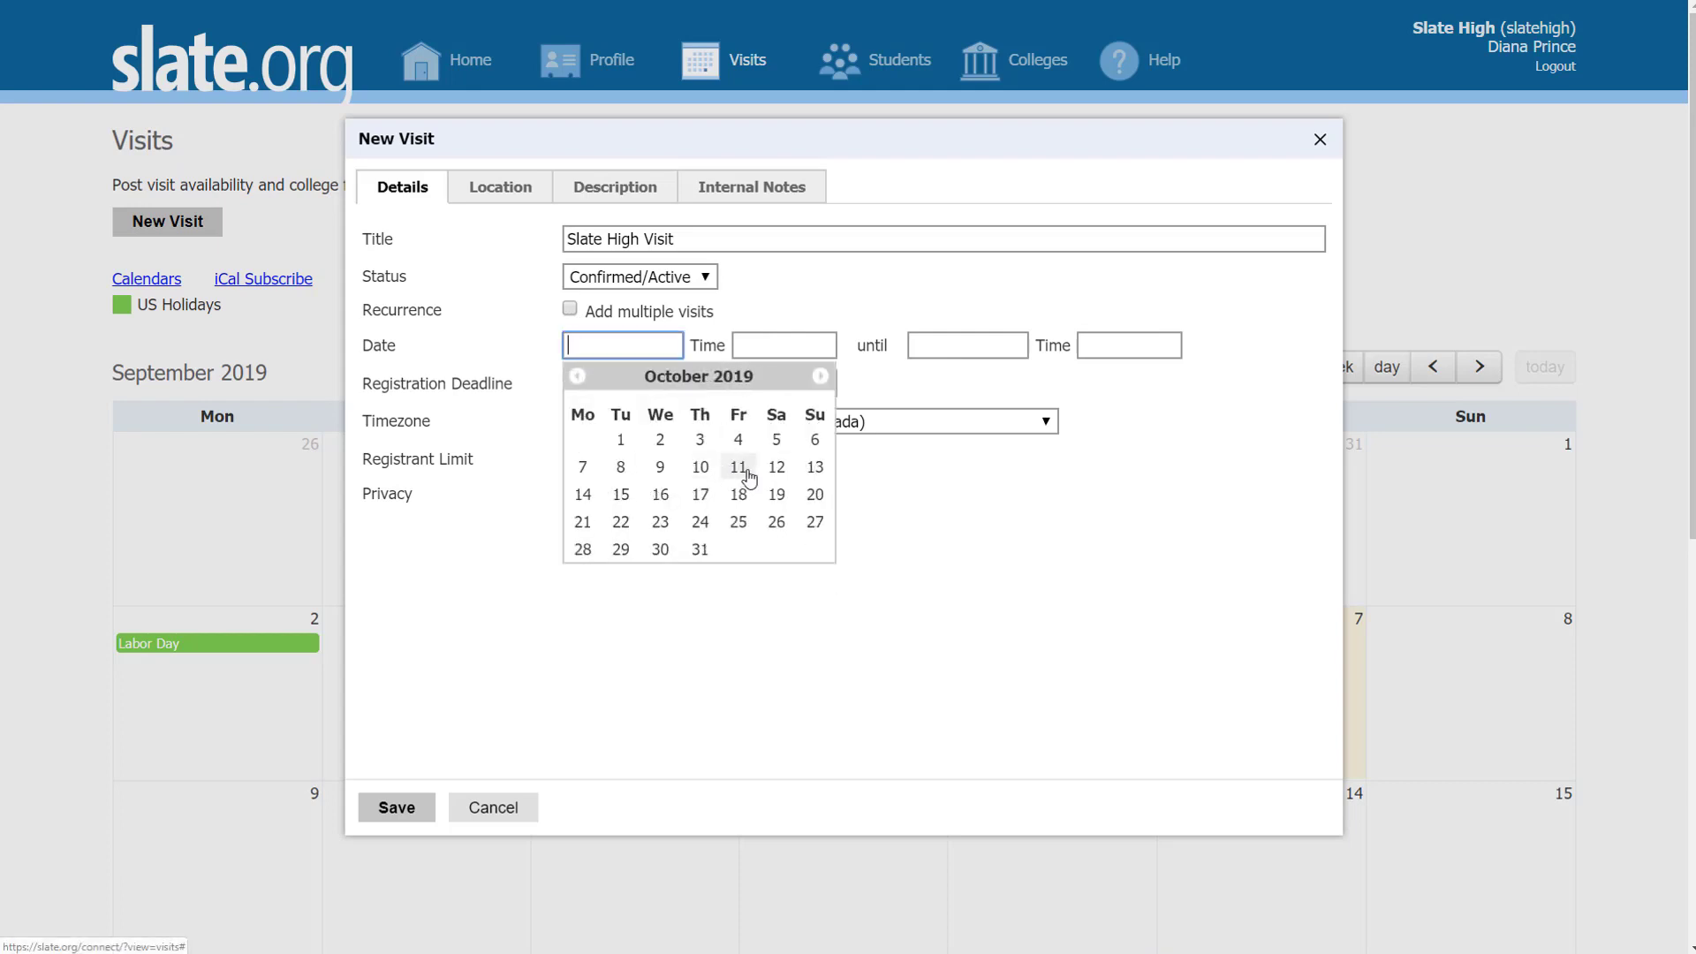
pyautogui.click(703, 469)
pyautogui.click(748, 347)
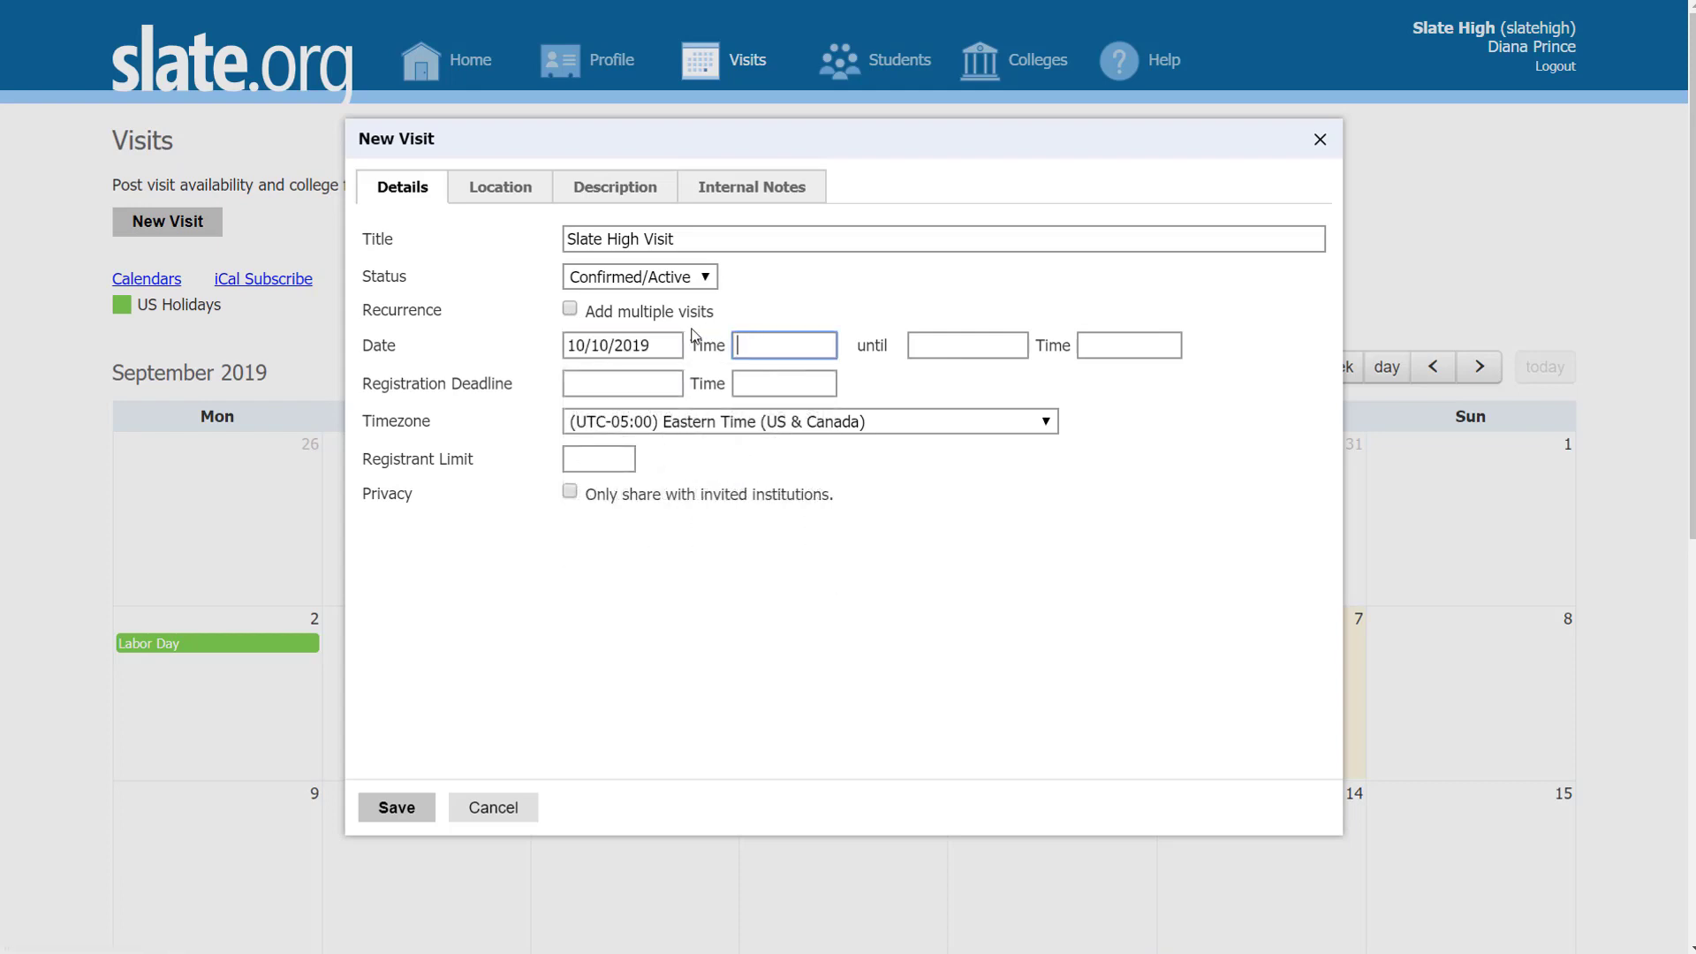
pyautogui.write('10:00 AM')
pyautogui.click(933, 346)
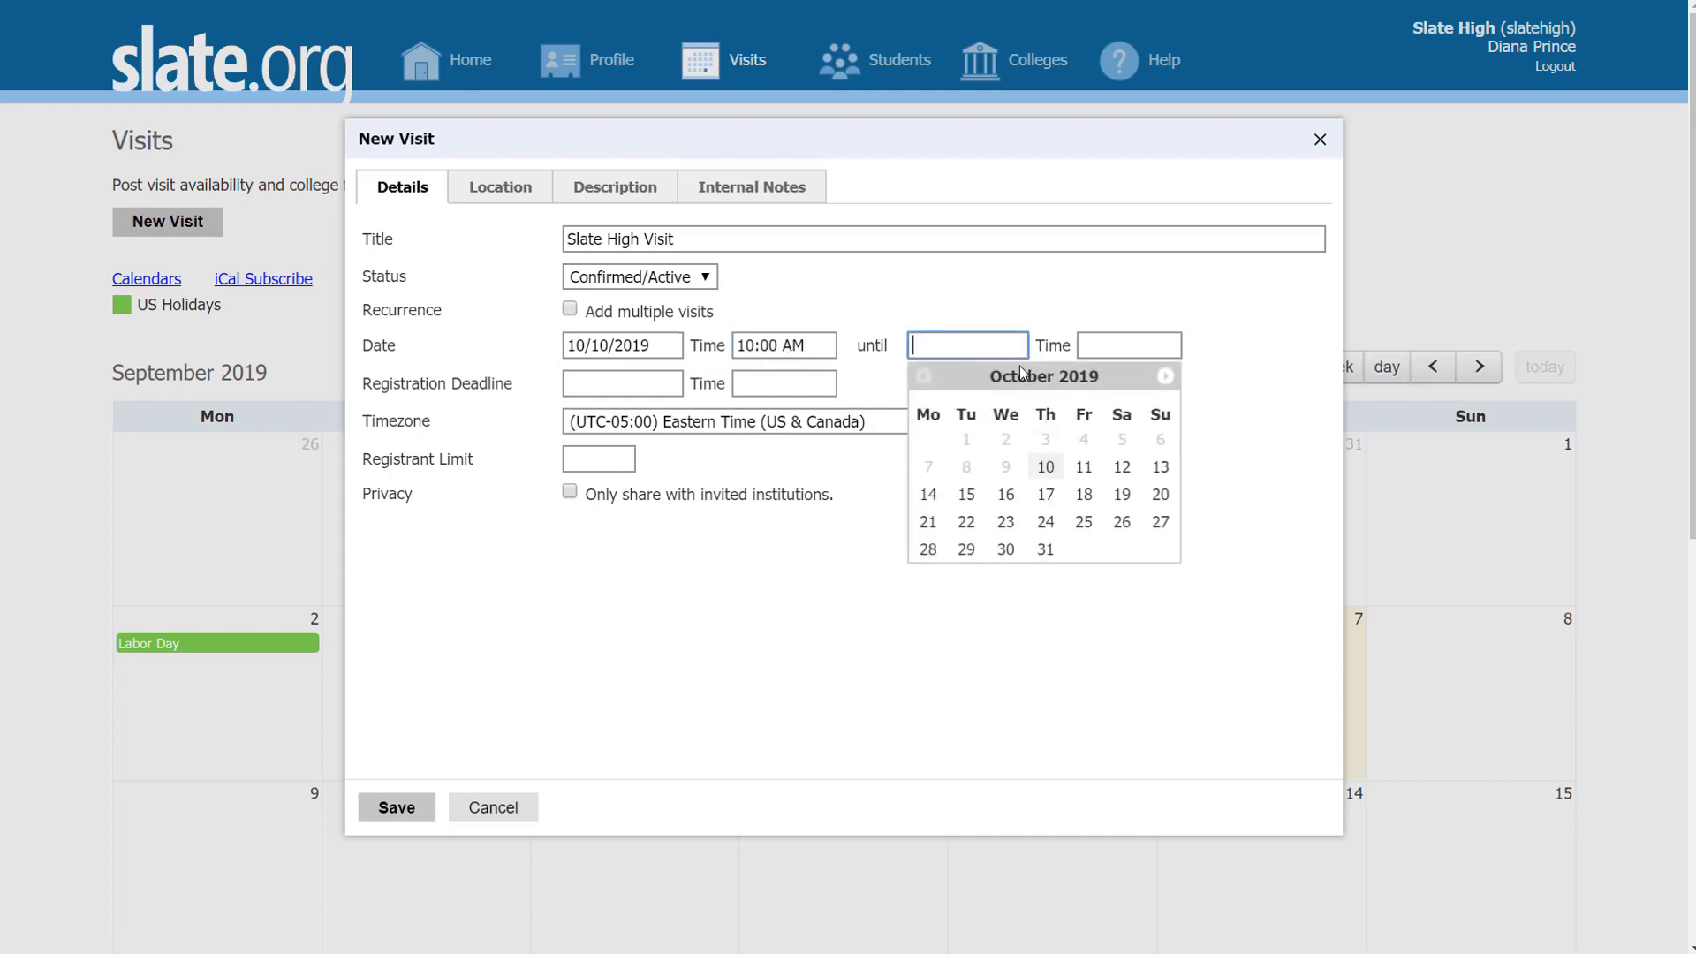
pyautogui.click(1046, 469)
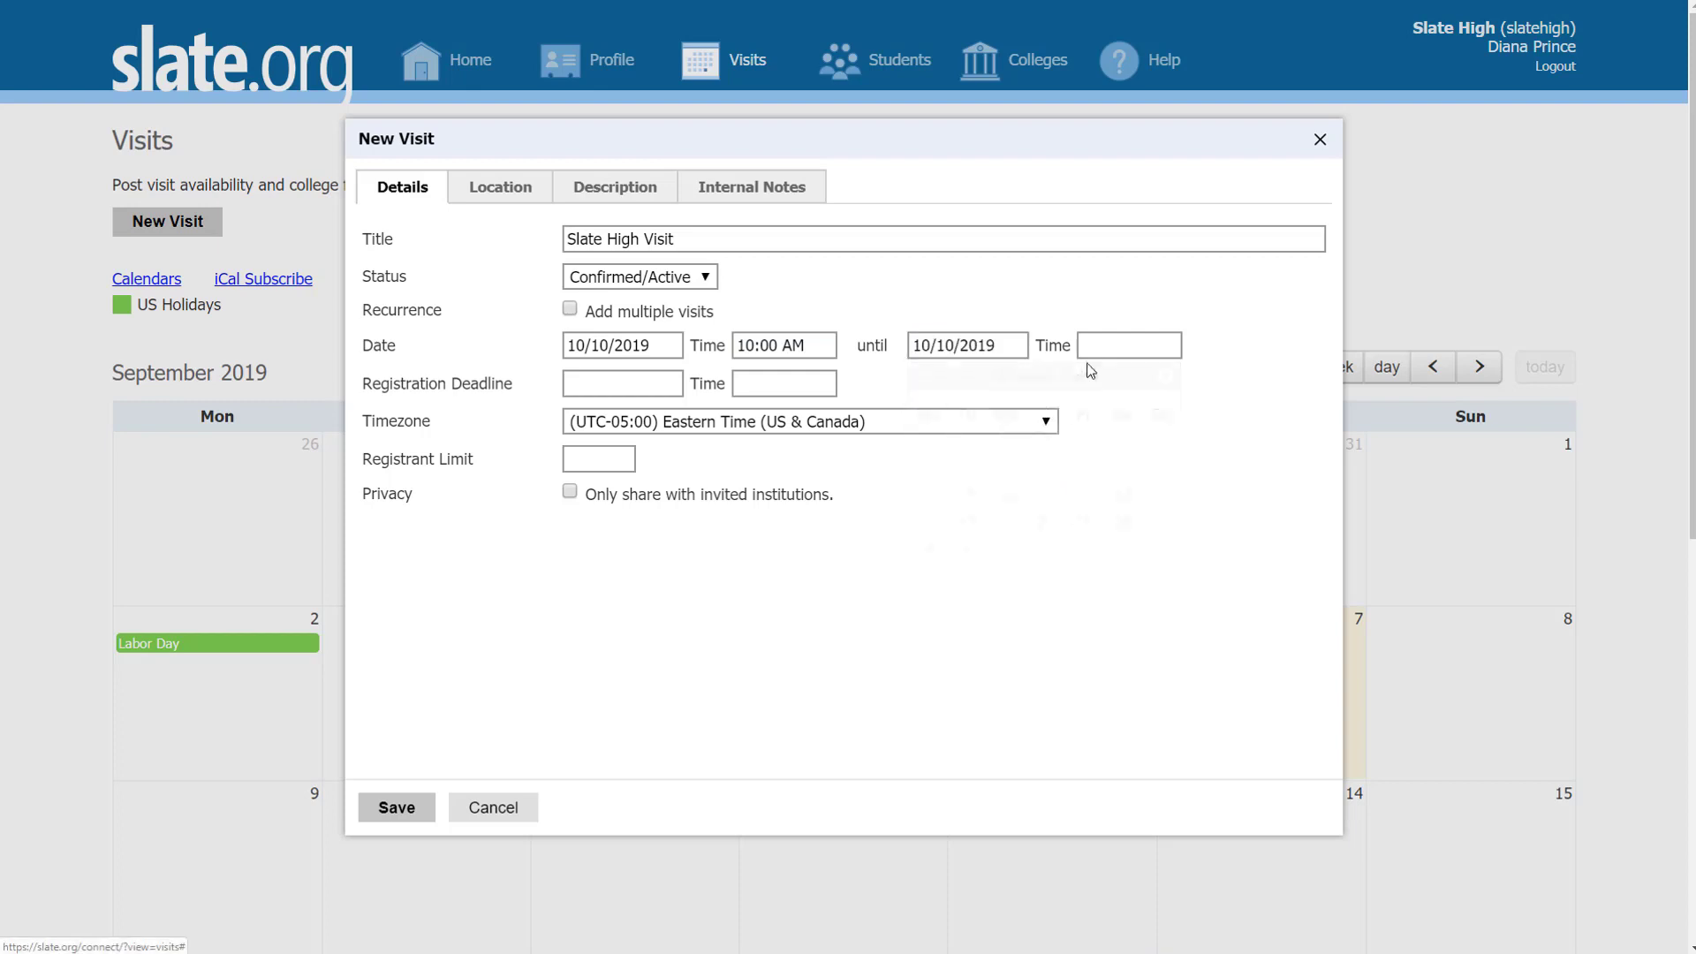
pyautogui.click(1090, 344)
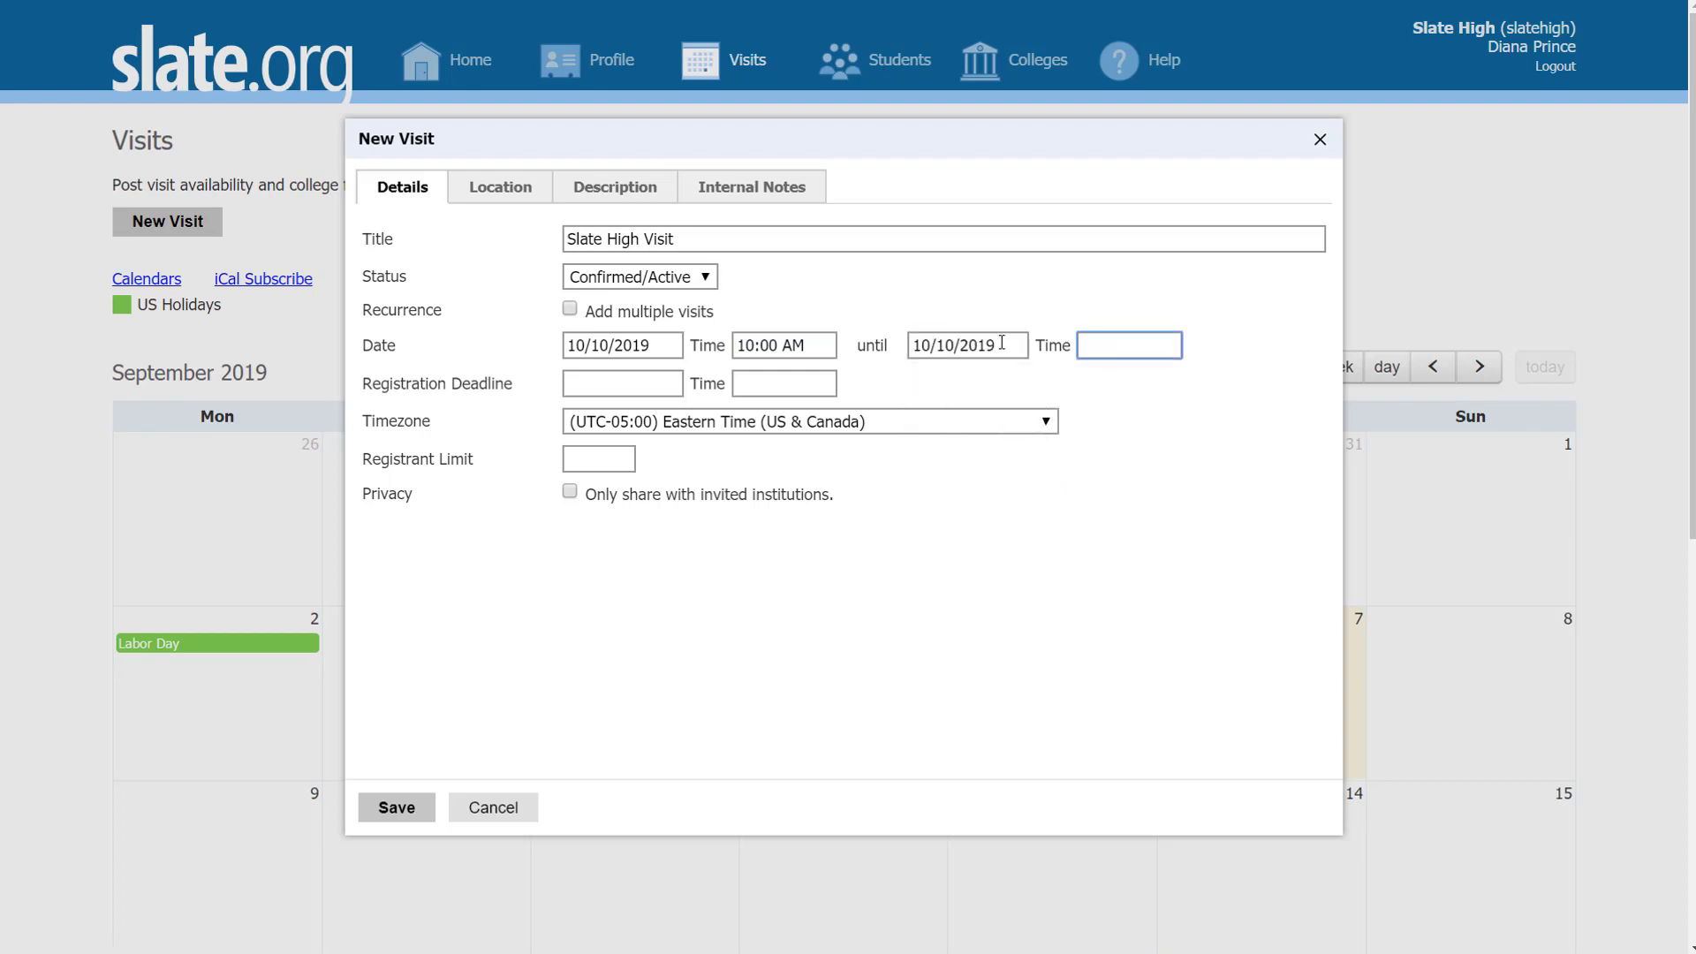
pyautogui.write('11:00 AM')
pyautogui.click(999, 424)
pyautogui.click(999, 424)
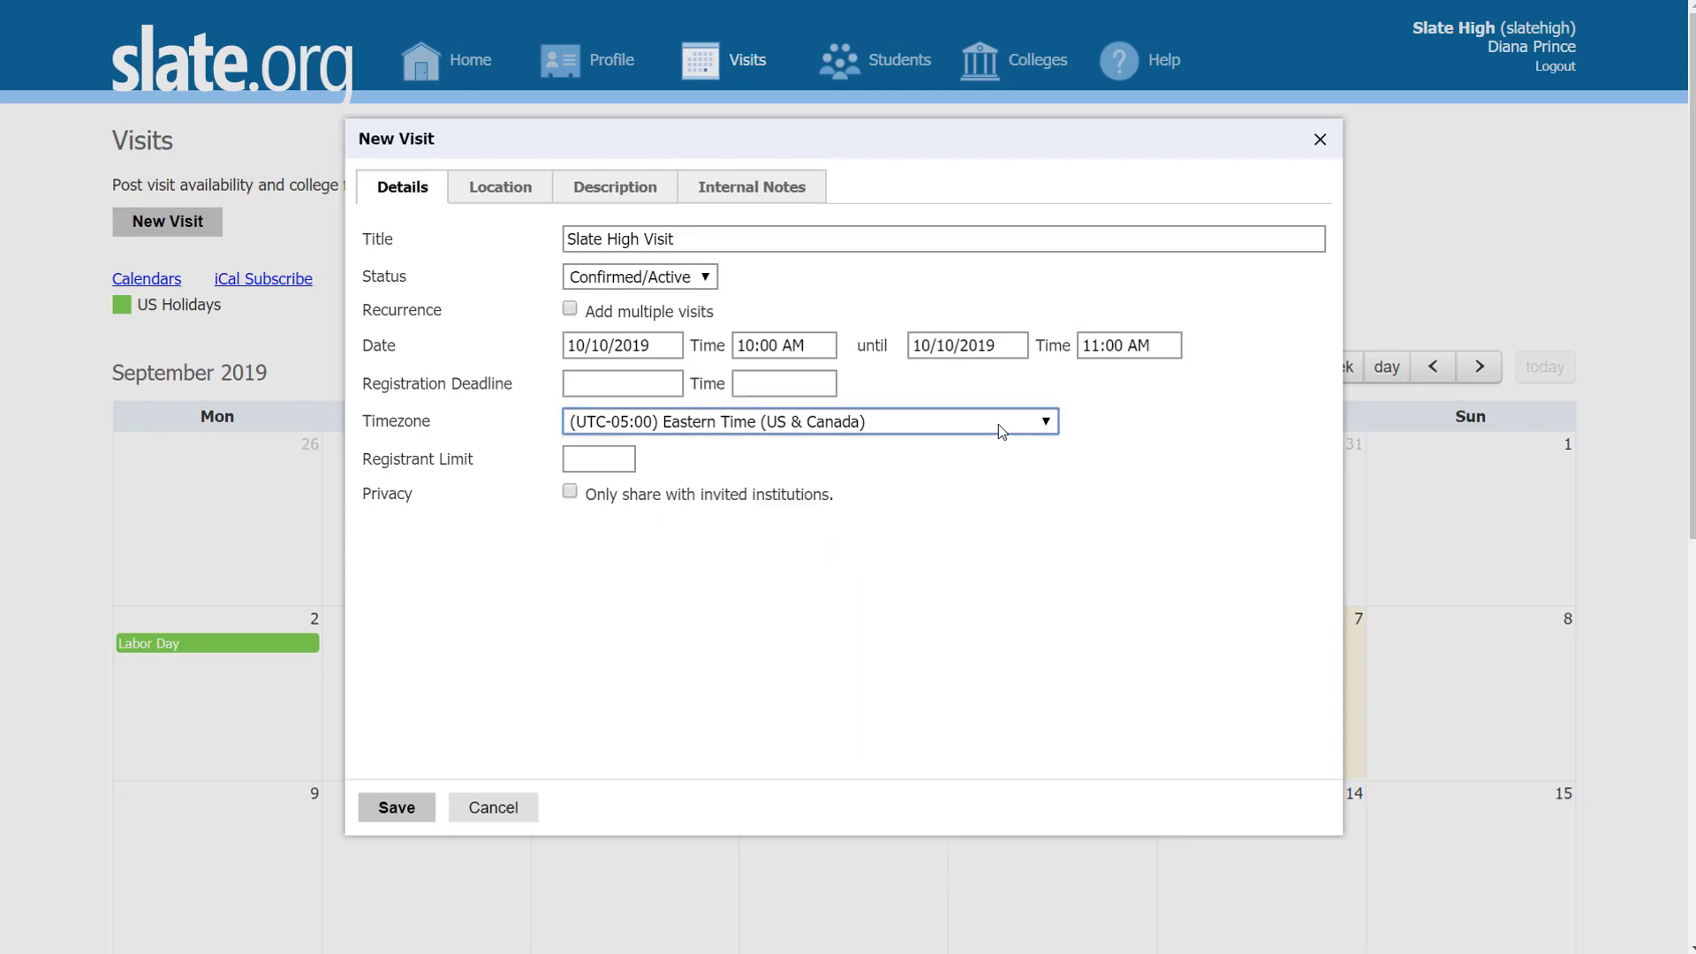
pyautogui.click(1201, 423)
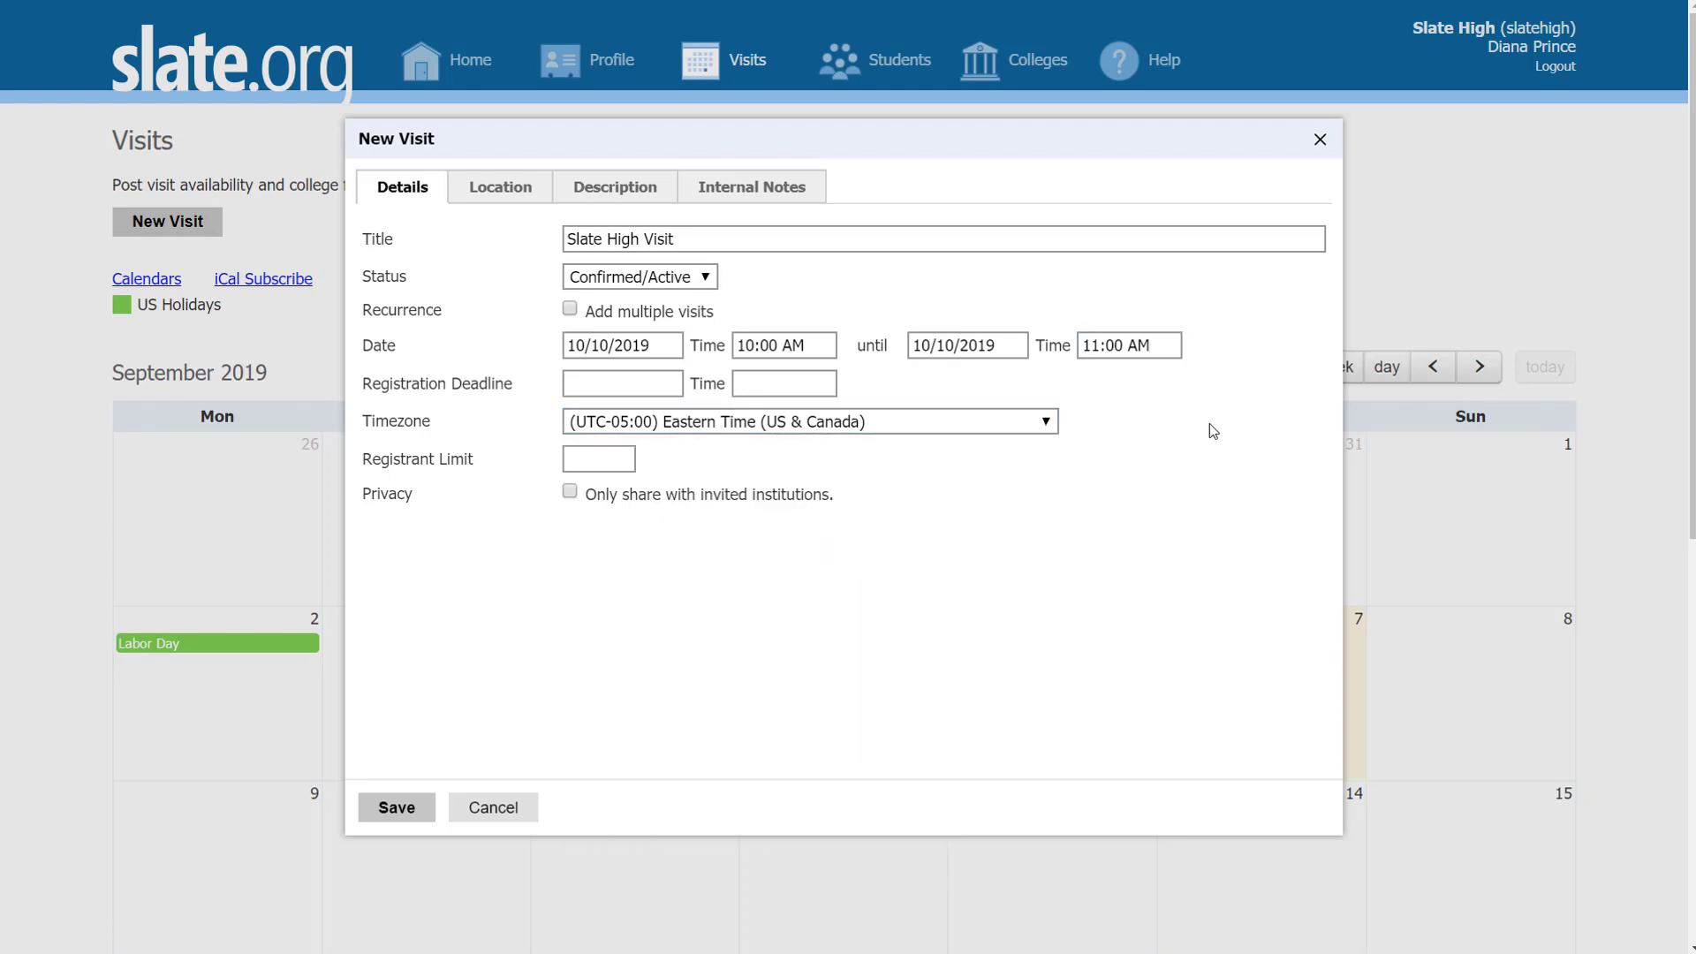
# Step: Set deadline 10/03/2019 10:00 AM, registrant limit 3, and remove the invited-only restriction
pyautogui.click(620, 385)
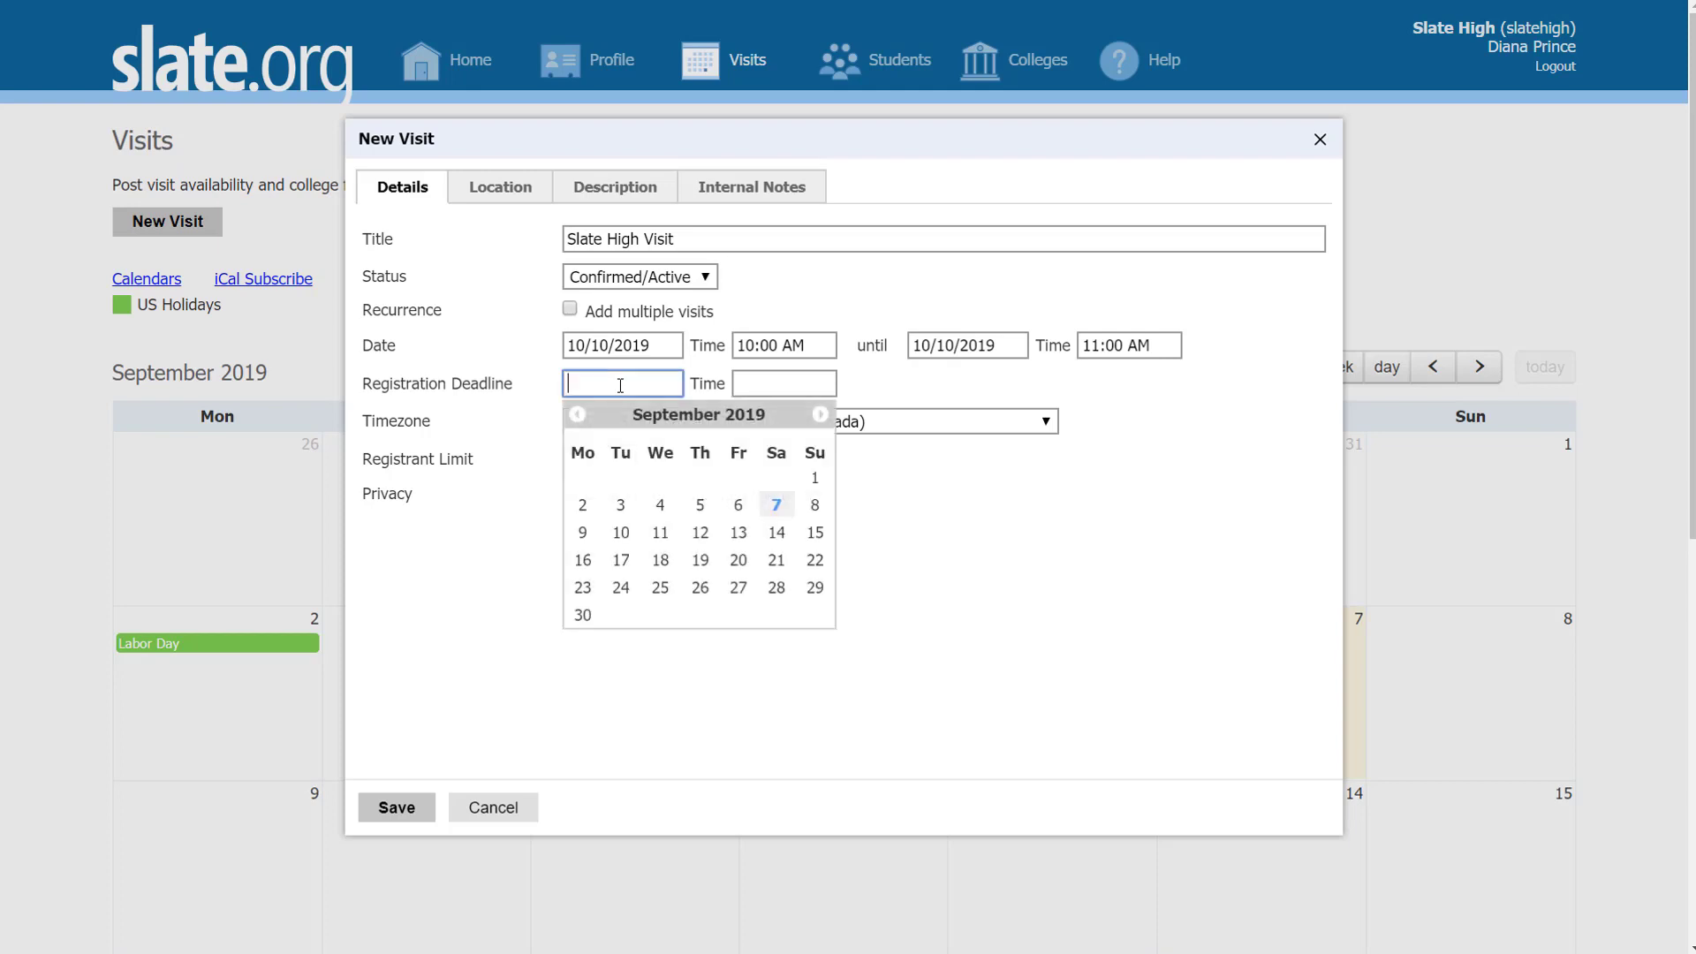
pyautogui.click(822, 415)
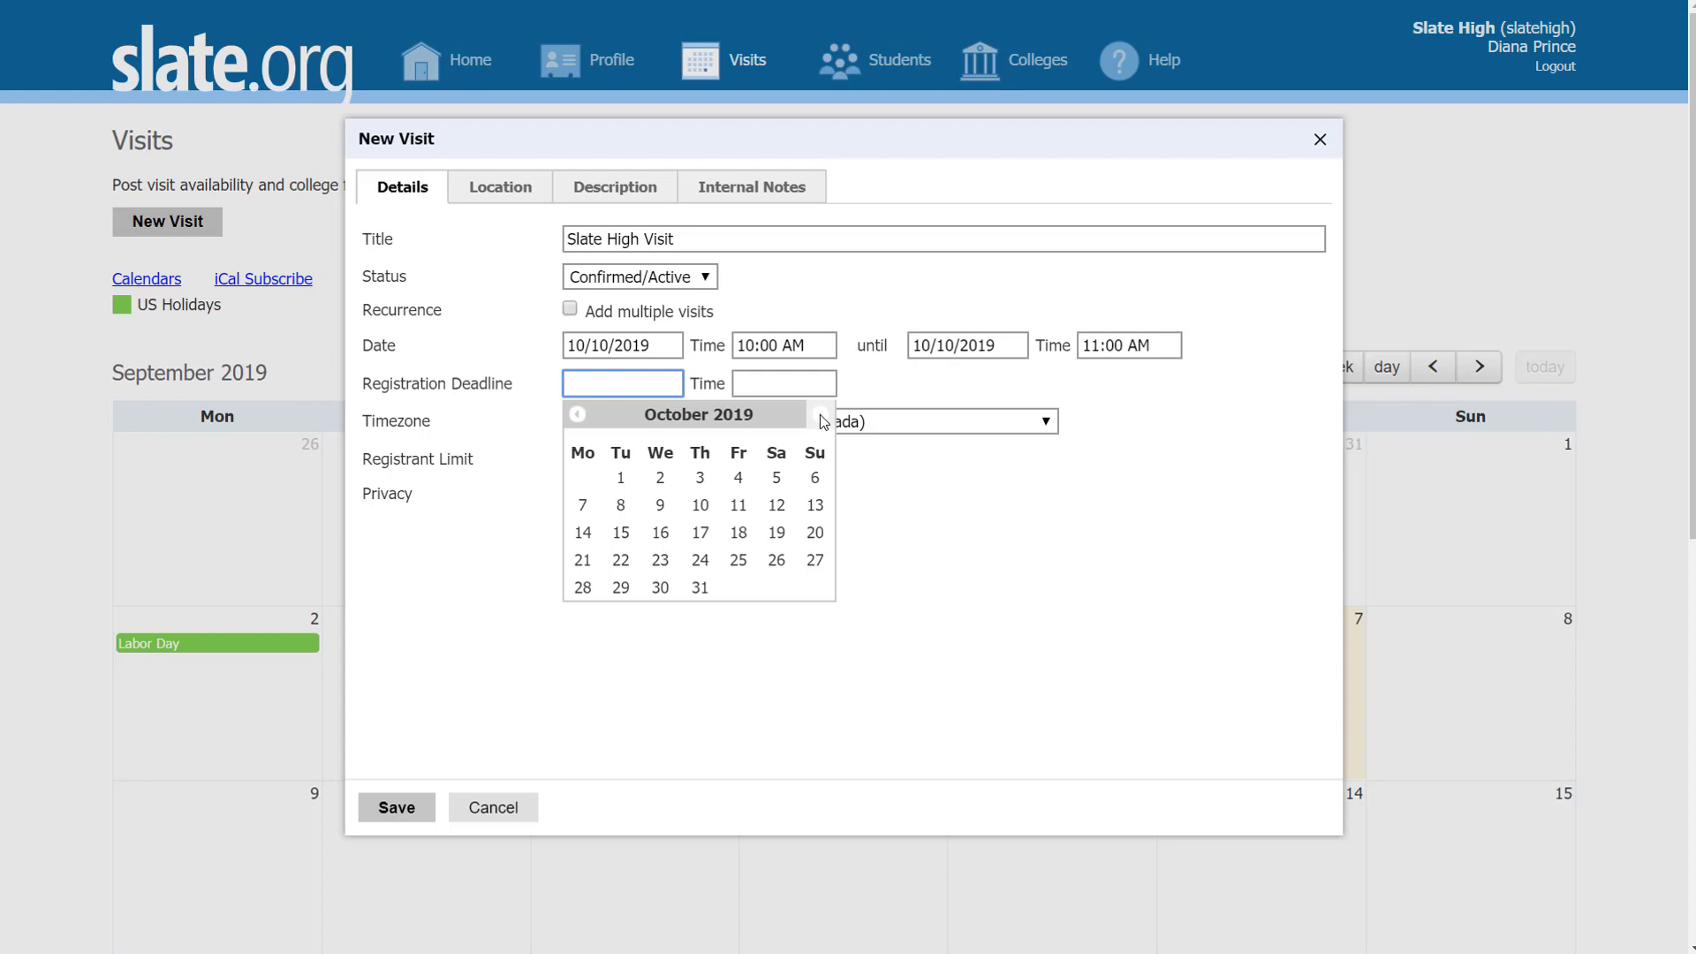
pyautogui.click(704, 479)
pyautogui.click(758, 389)
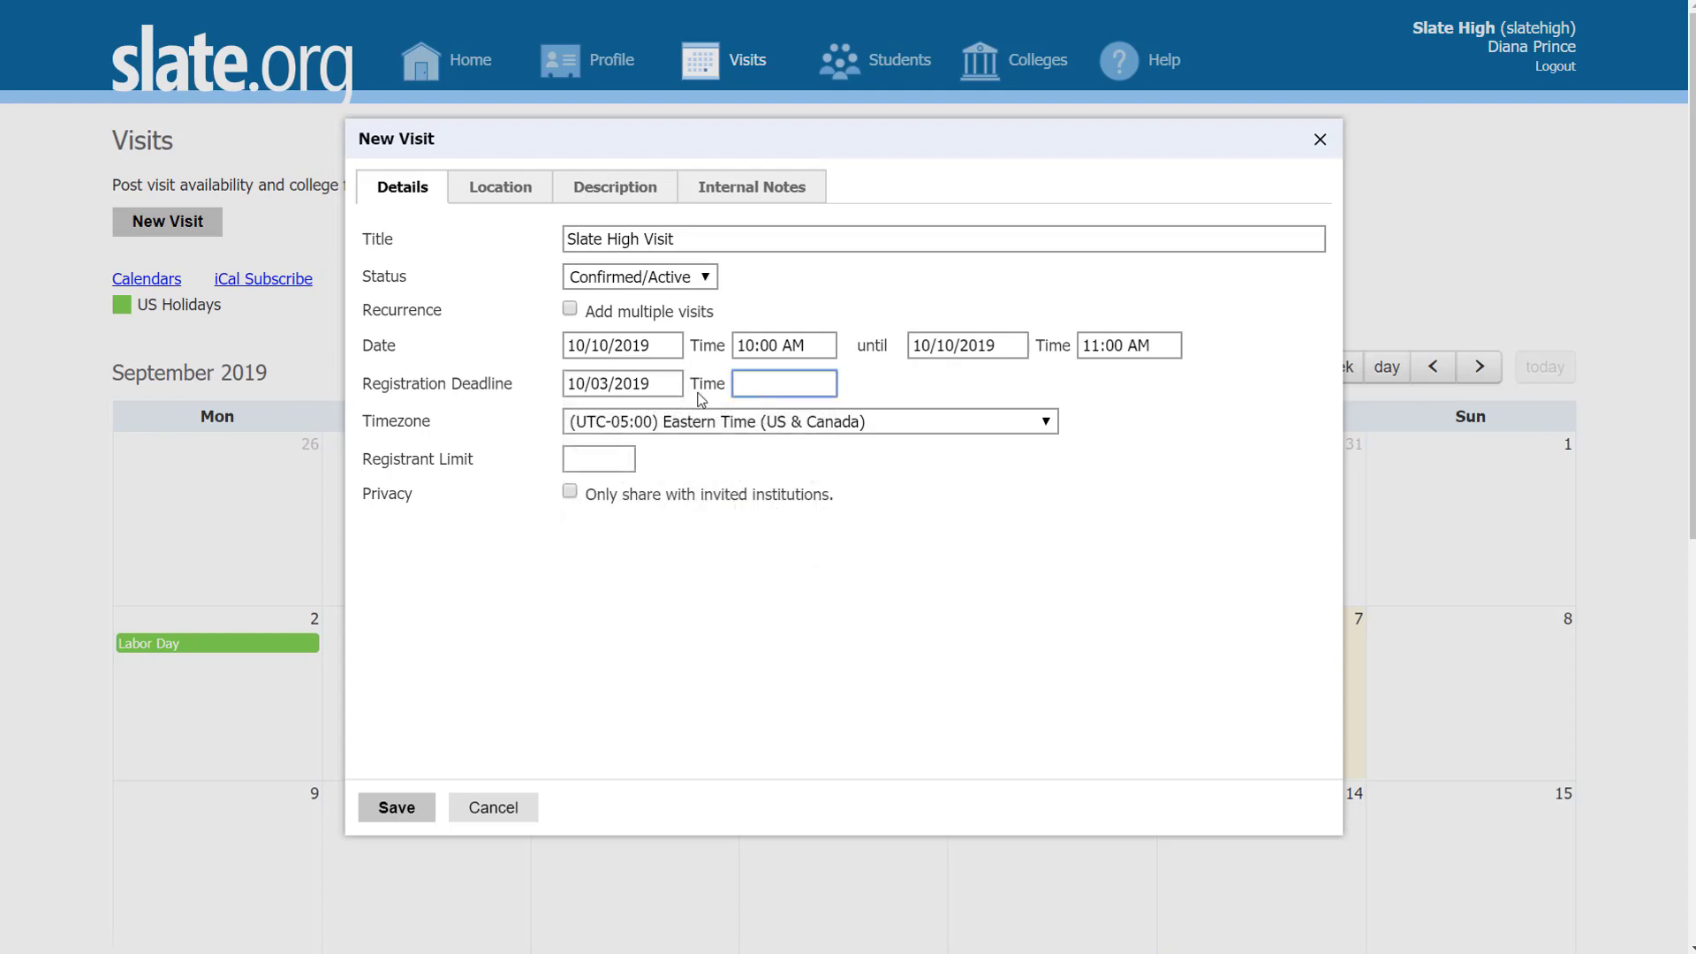
pyautogui.write('10:00 AM')
pyautogui.click(892, 477)
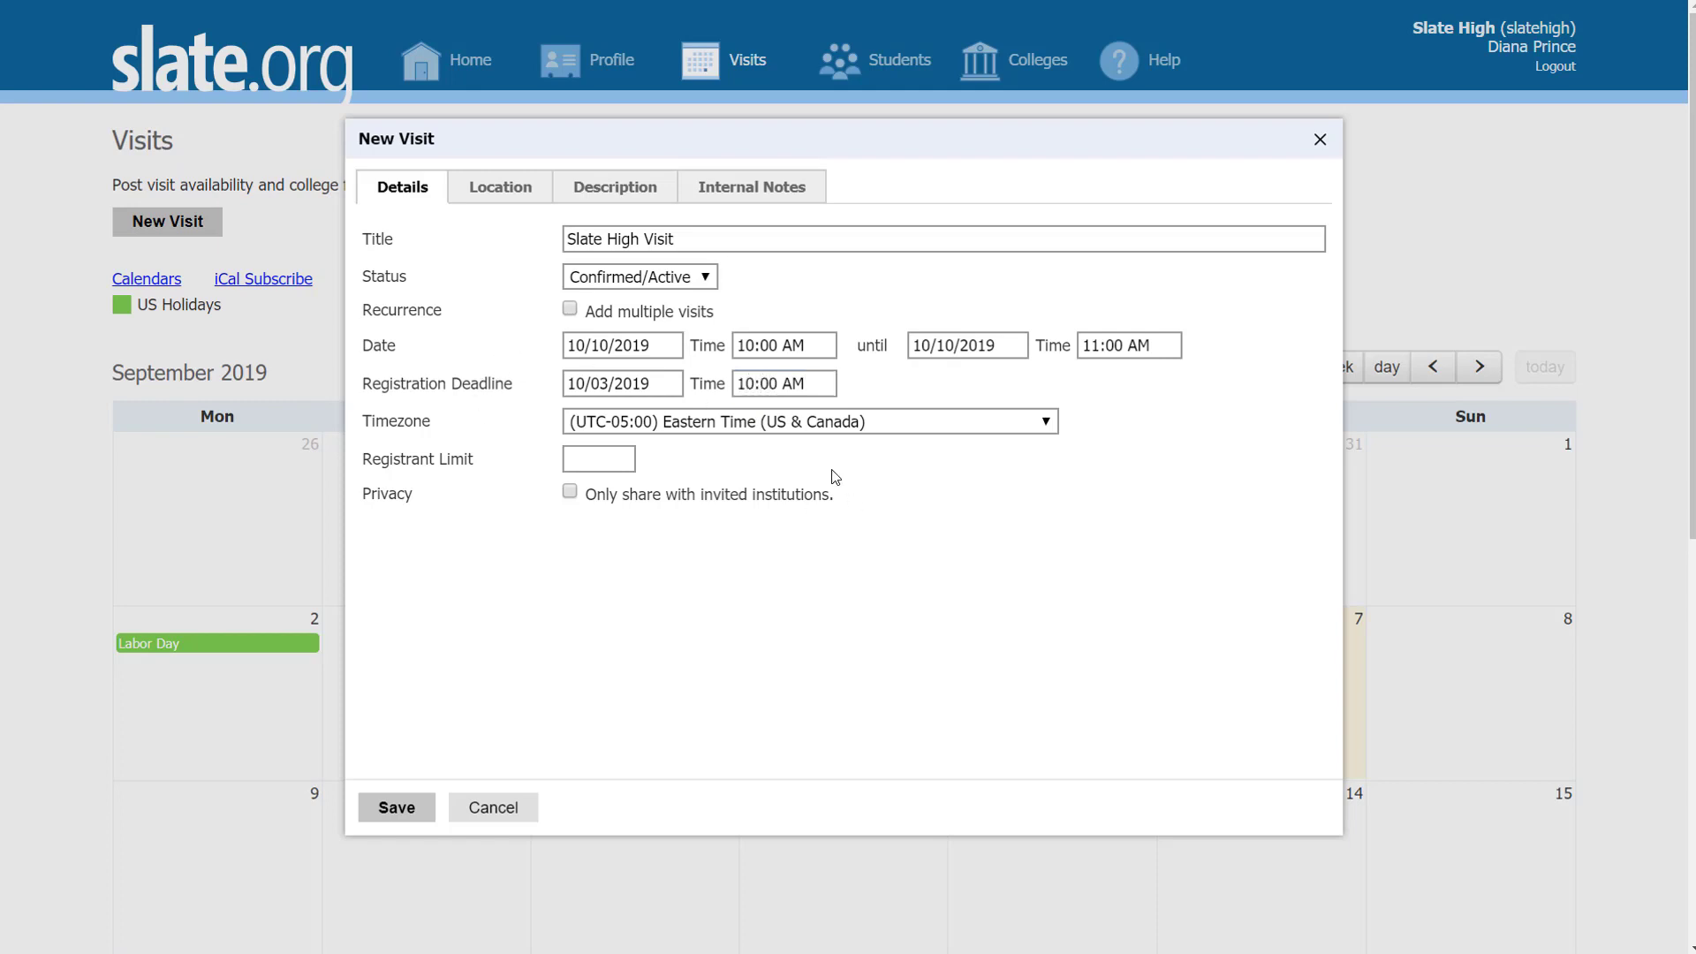
pyautogui.click(617, 458)
pyautogui.write('3')
pyautogui.click(853, 460)
pyautogui.click(573, 493)
# Step: Review the visit's prefilled New Haven location details
pyautogui.click(489, 185)
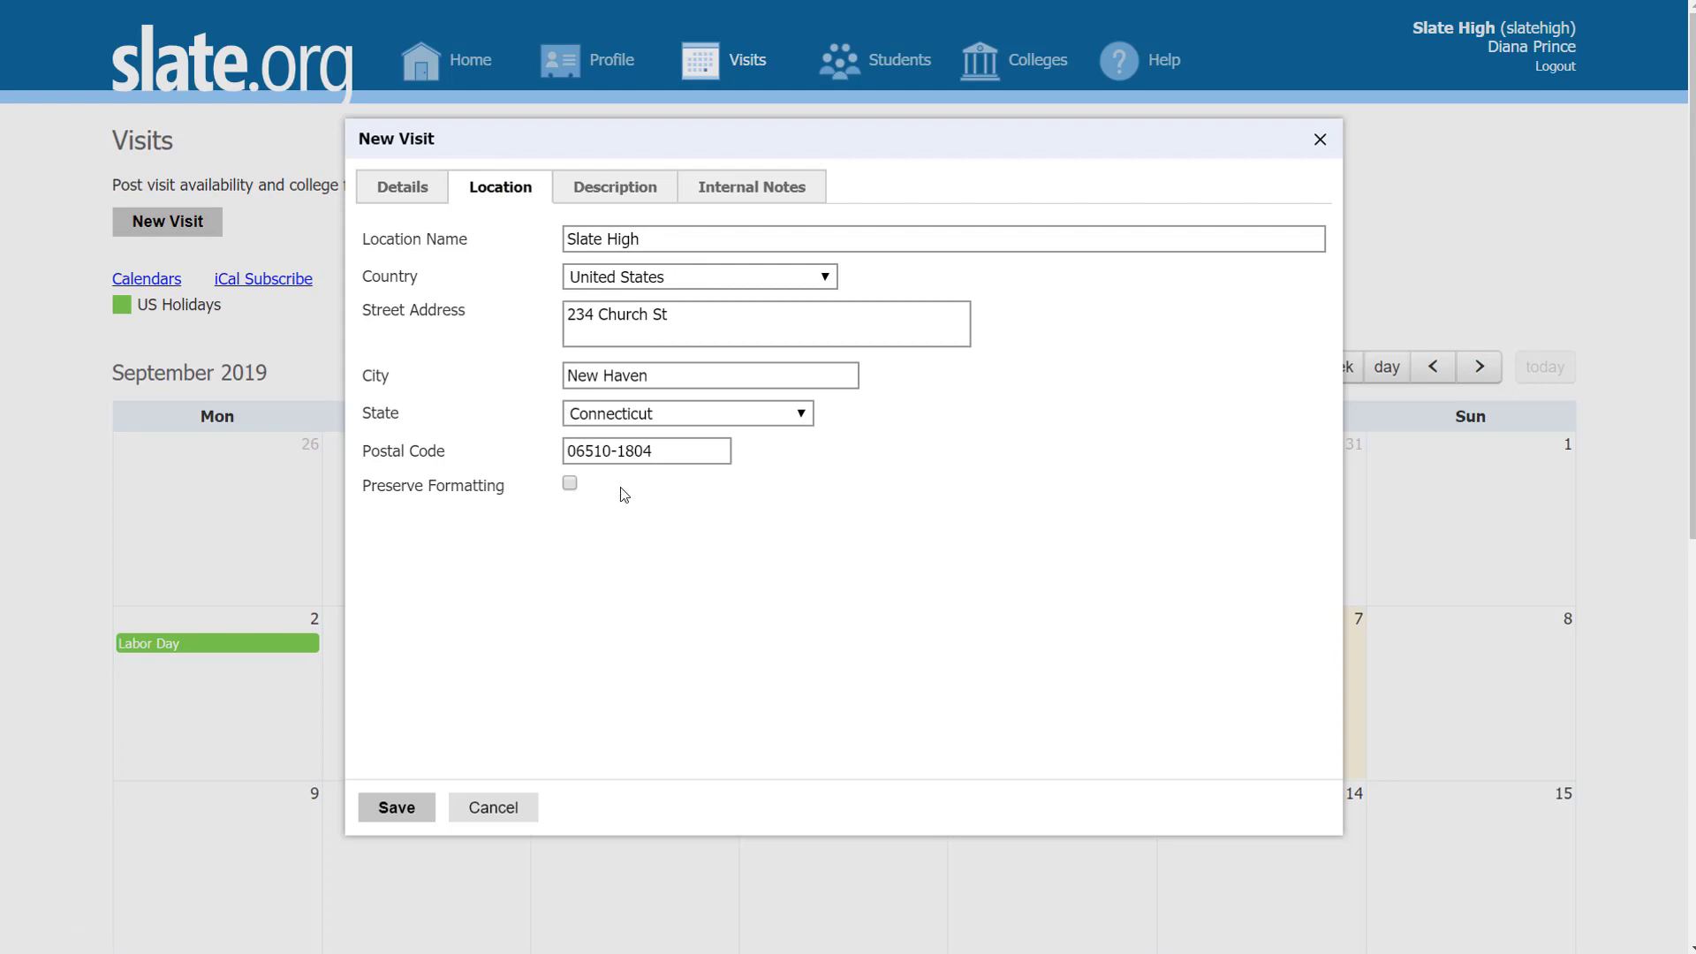
pyautogui.click(717, 381)
pyautogui.click(1087, 383)
# Step: Paste the description inviting colleges to the College and Career Center and asking visitors to check in
pyautogui.click(596, 187)
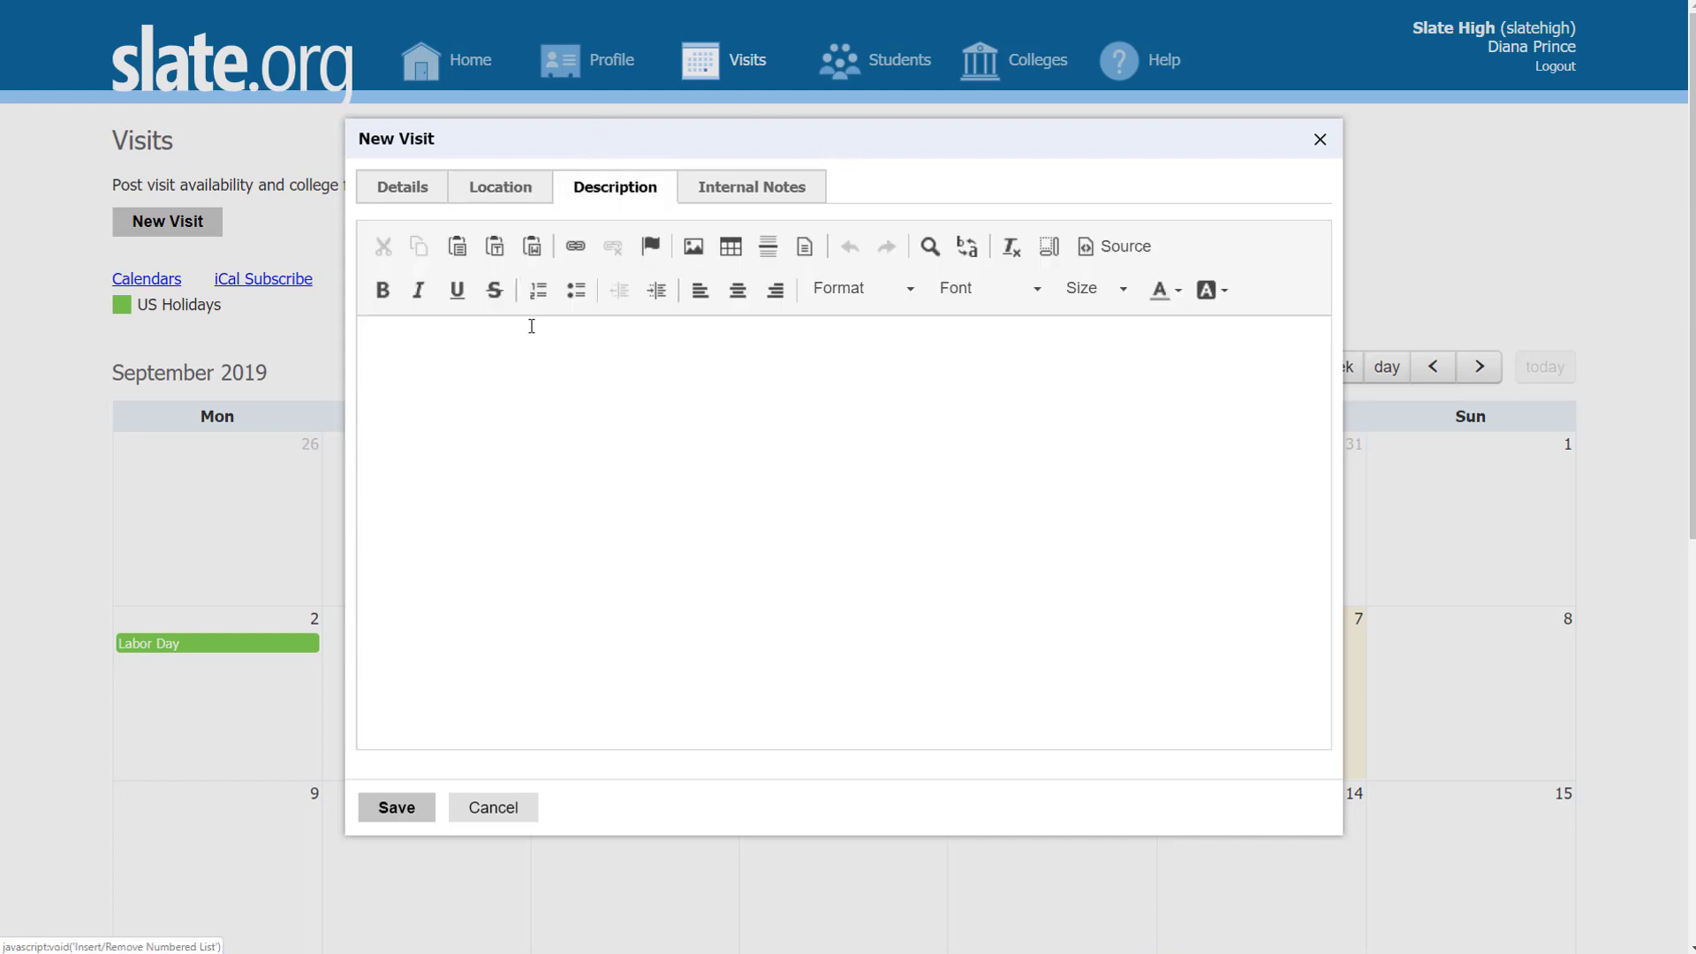
pyautogui.click(510, 362)
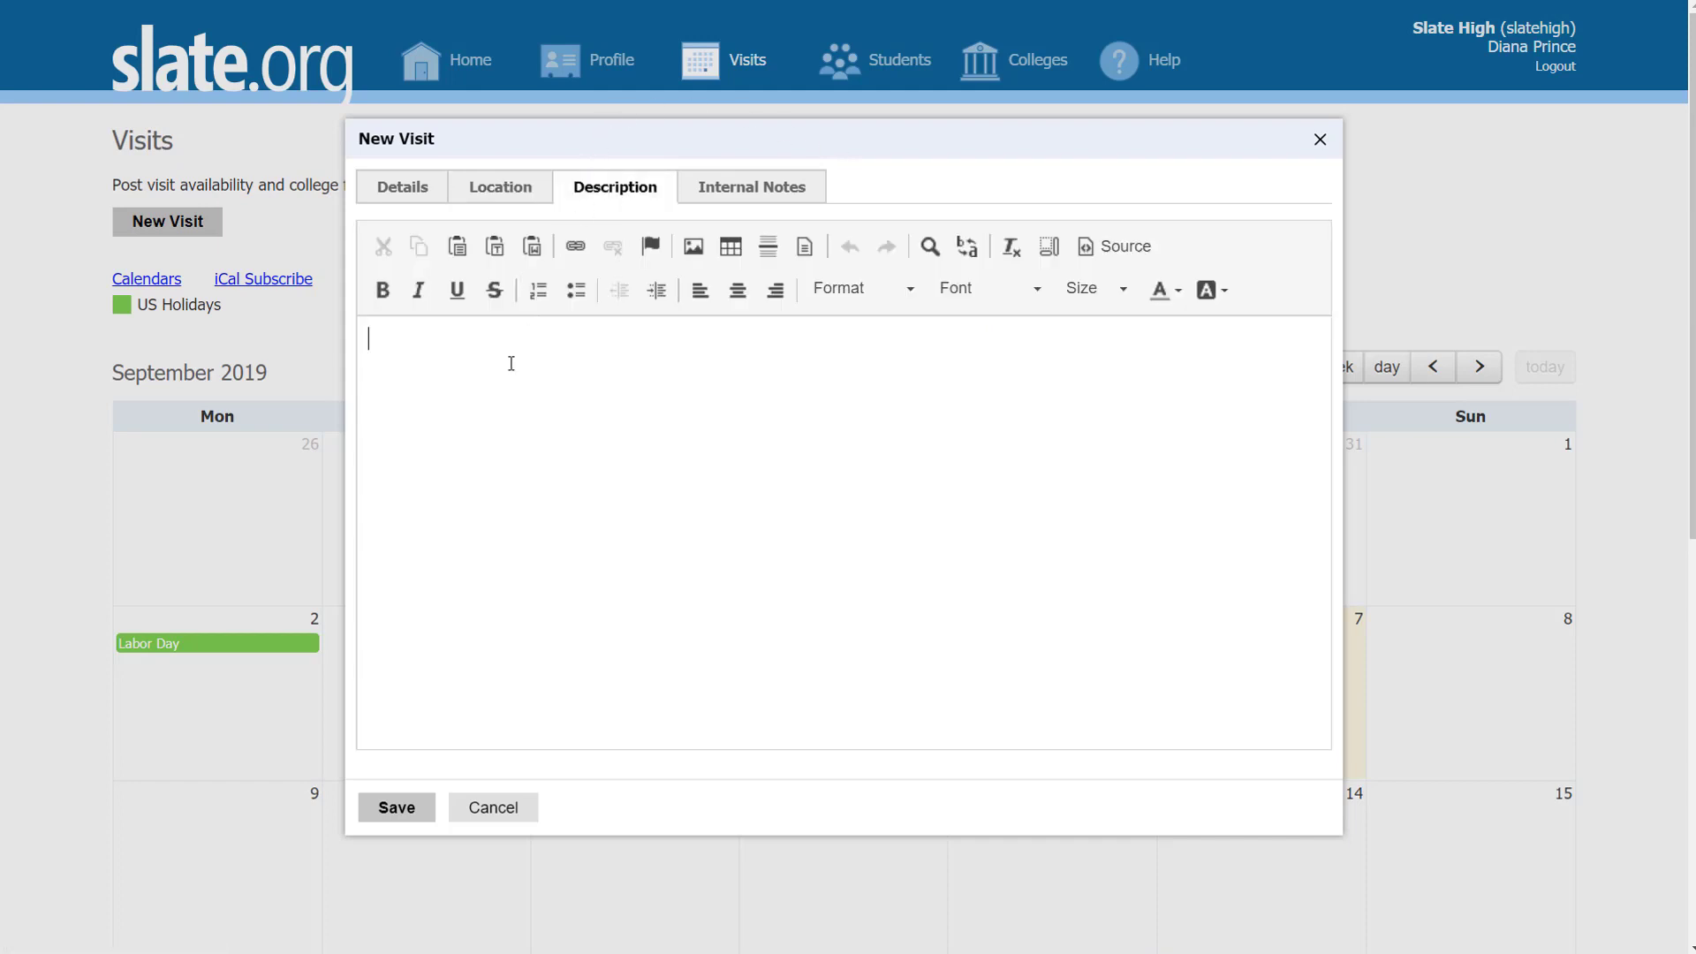
pyautogui.write('Sign up to share information about your college or university with our students. All school visits will take place in the College and Career Center.  All visitors must first check in with the main office to obtain a pass. 👄')
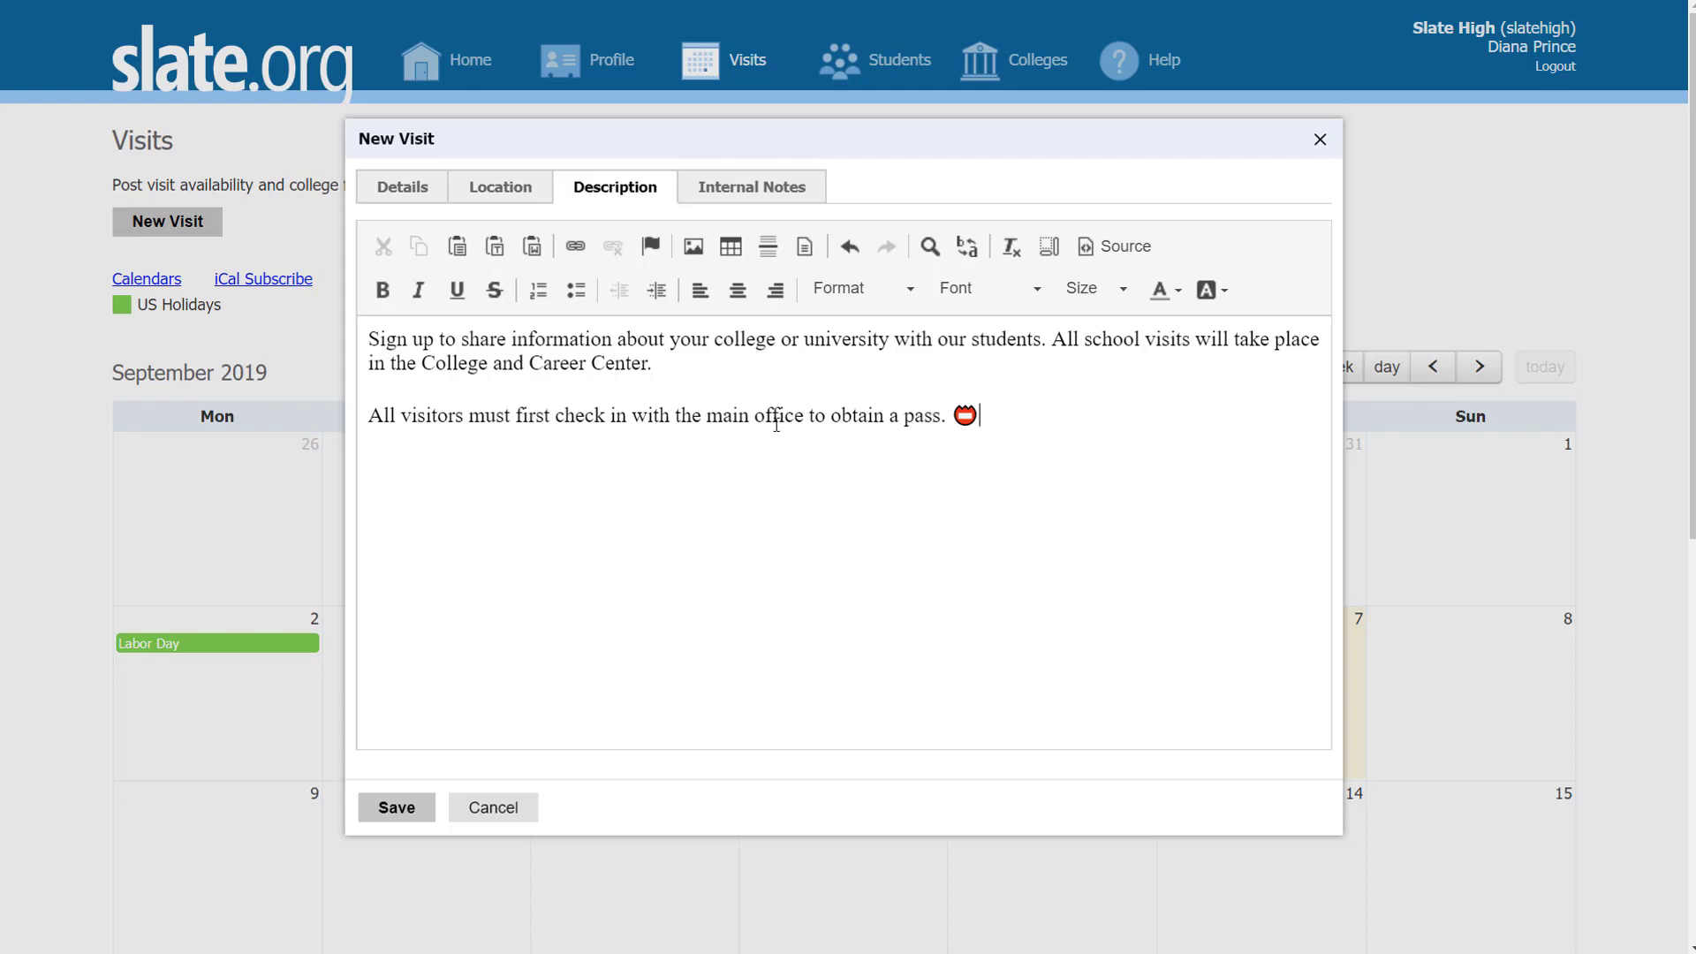
pyautogui.click(746, 185)
# Step: Write the internal note 'Pack a snack bag for the rep!', fixing the 'PAck' capitalisation
pyautogui.click(560, 381)
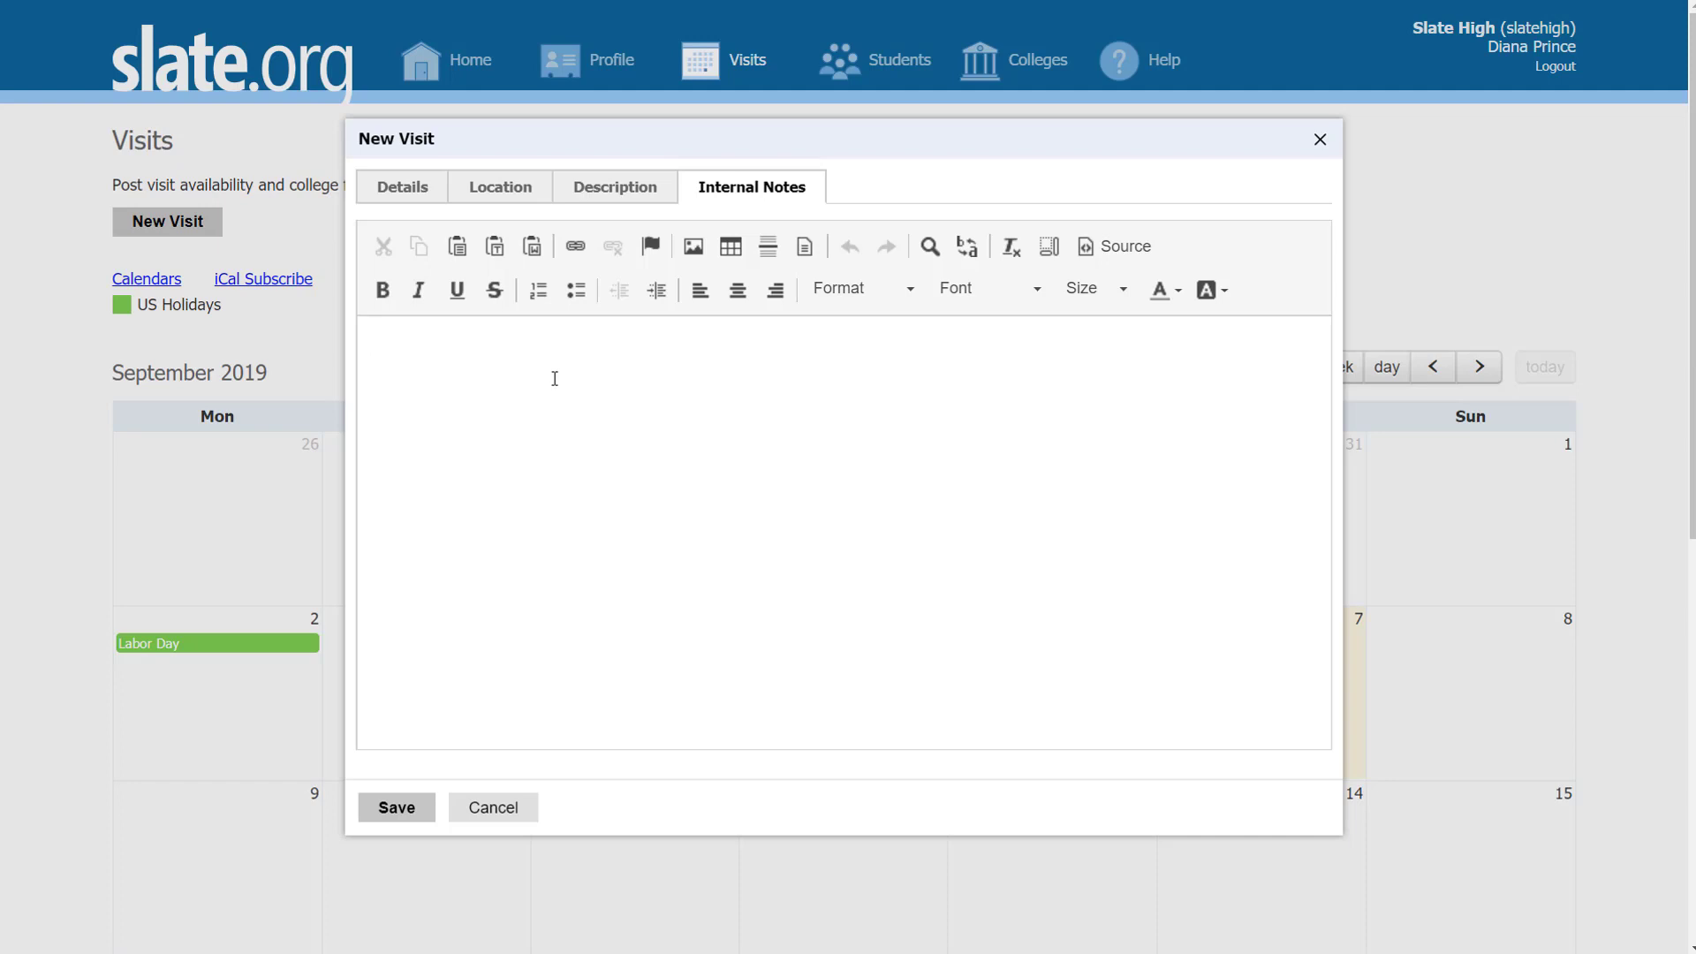
pyautogui.write('PAck a sa')
pyautogui.write('nck bag for the rep!')
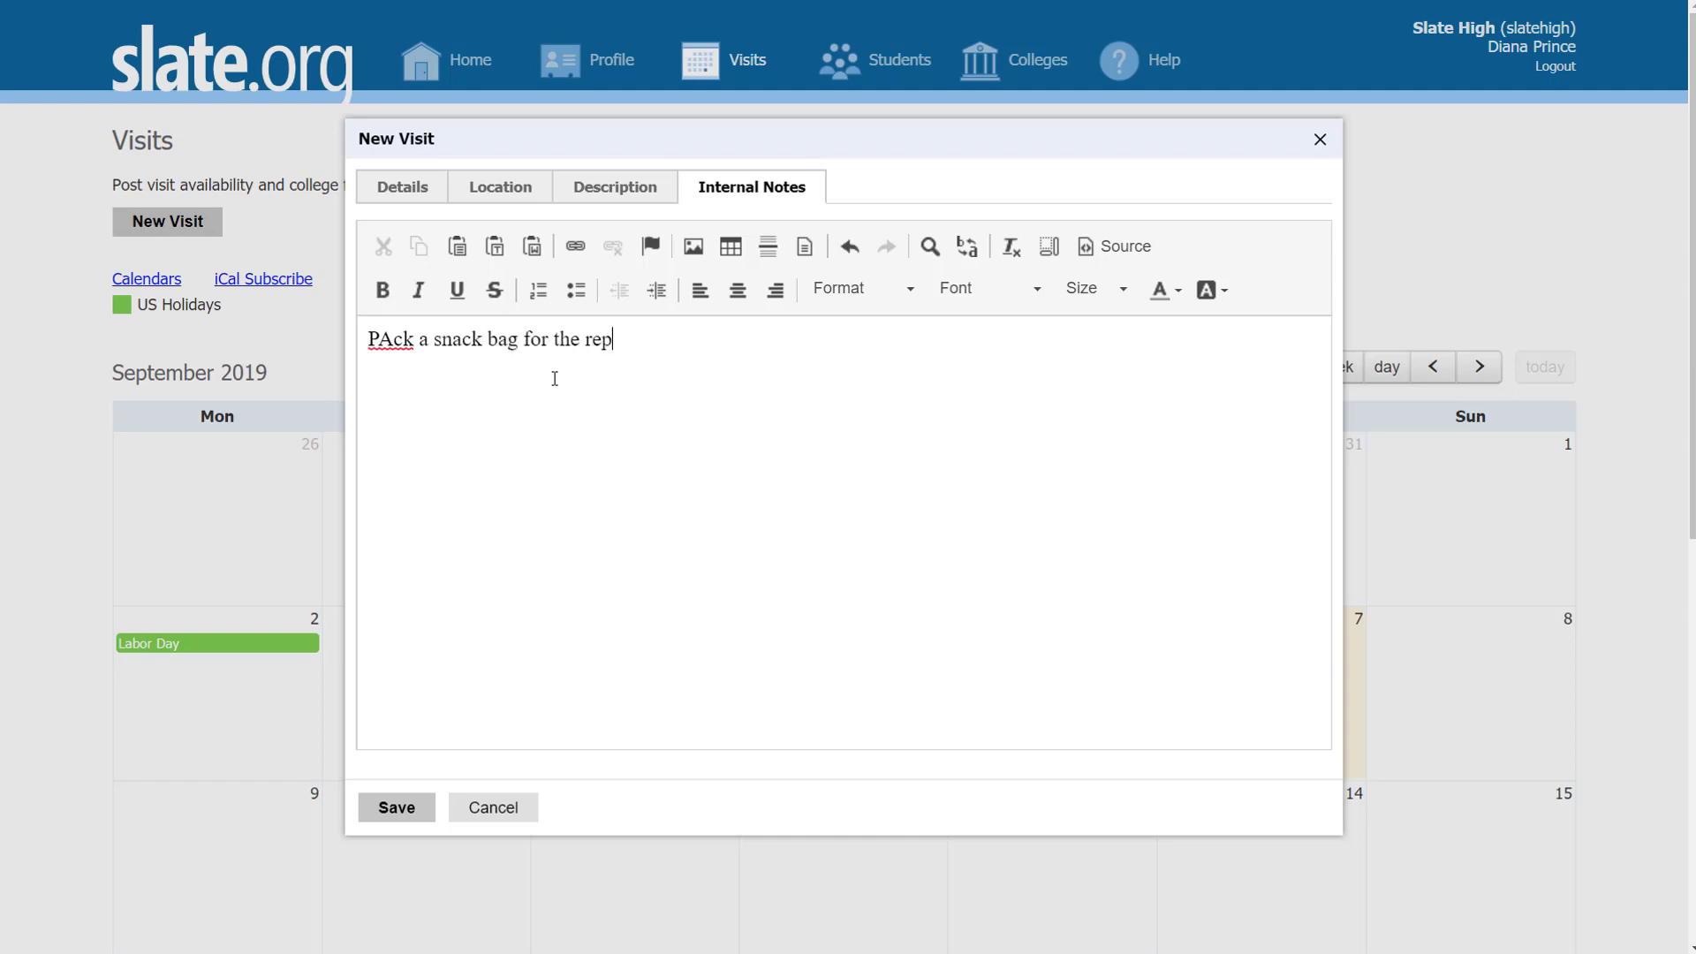
pyautogui.click(394, 339)
pyautogui.press('BackSpace')
pyautogui.write('a')
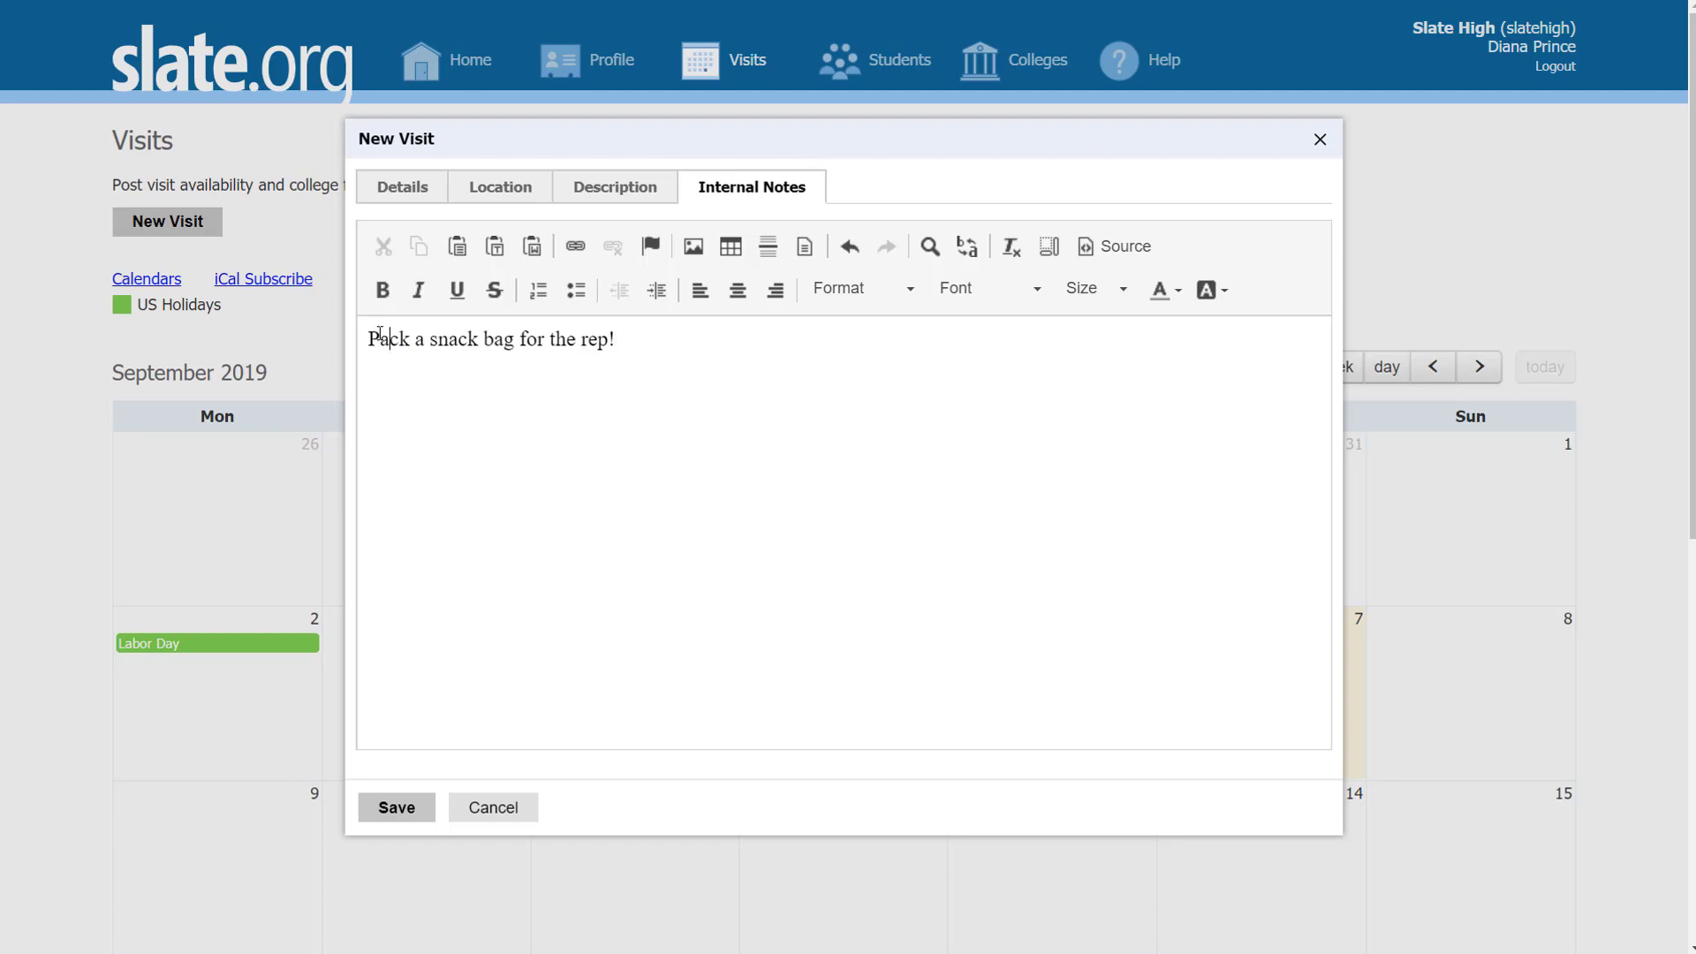
pyautogui.click(519, 353)
# Step: Save the Slate High Visit and view its still-empty Invited list
pyautogui.click(411, 811)
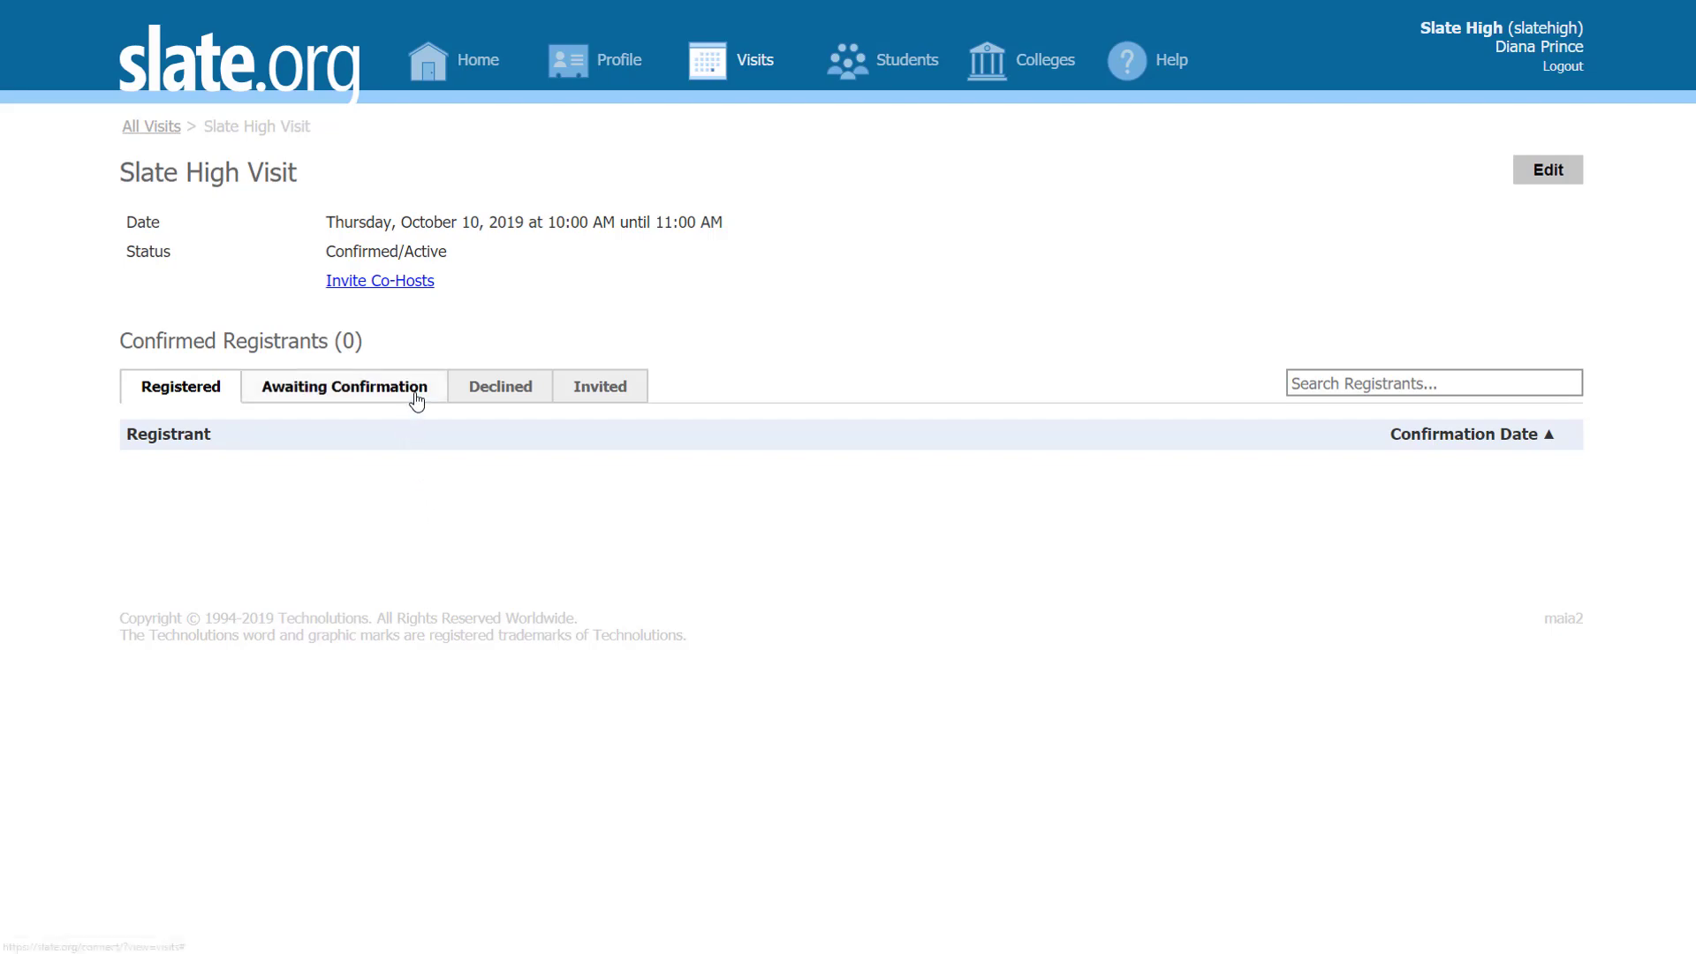
pyautogui.click(599, 395)
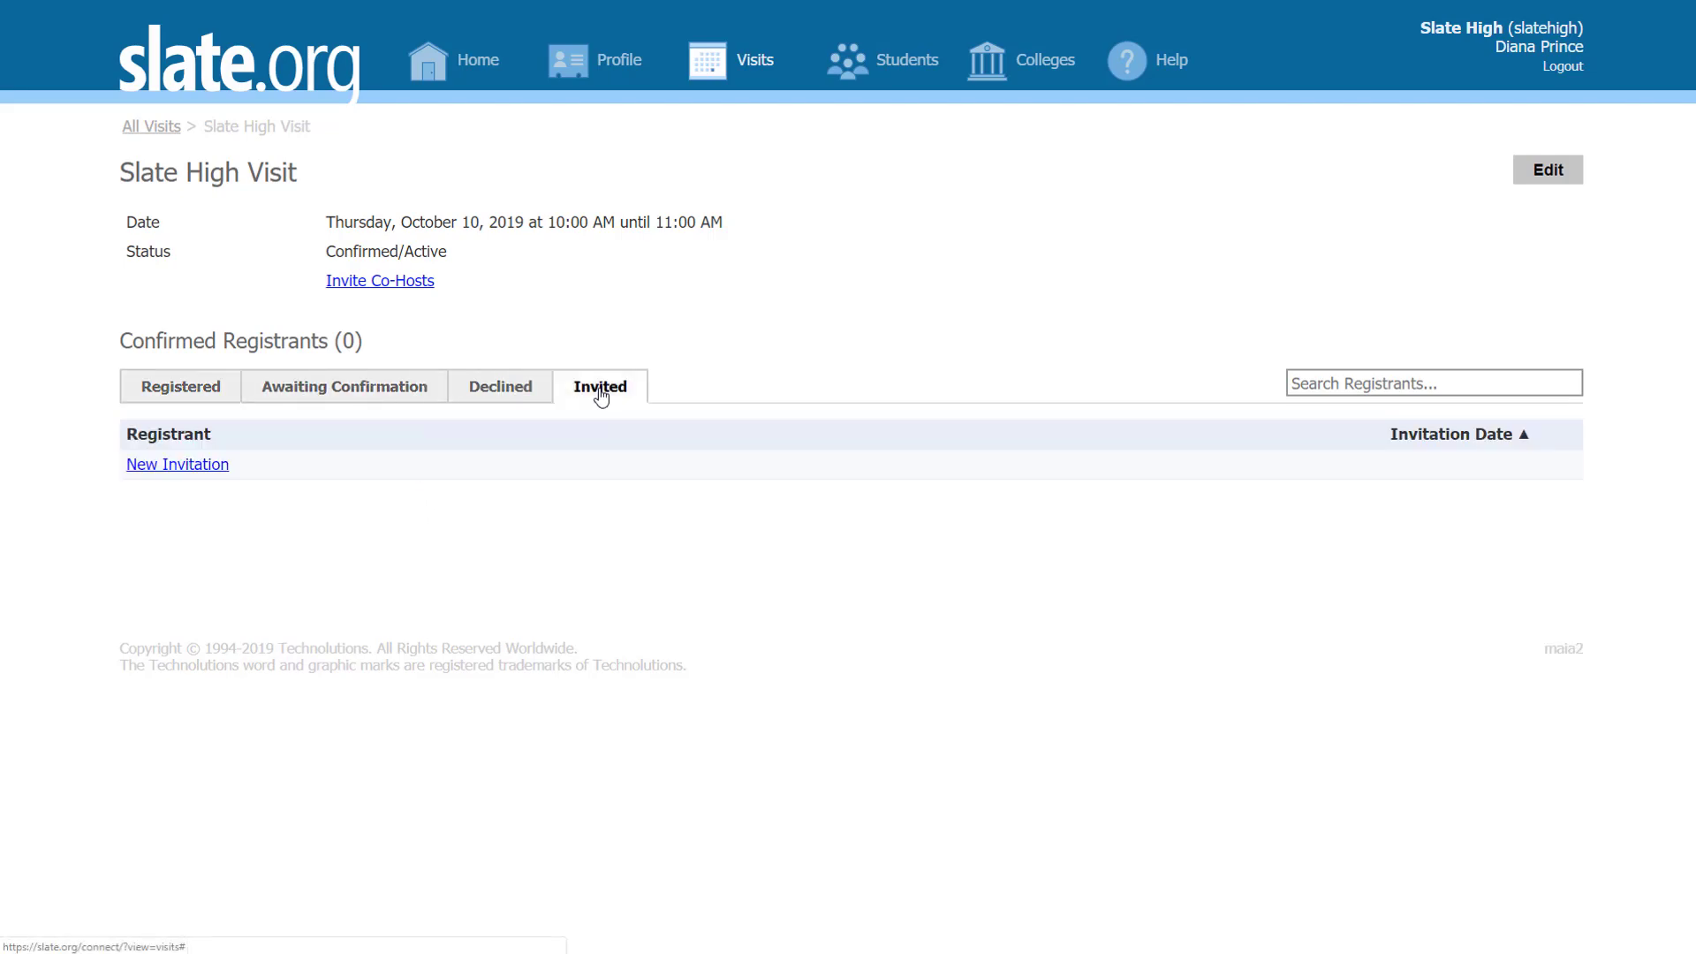
# Step: Reopen the visit to confirm its saved description and internal note, then save again
pyautogui.click(1549, 173)
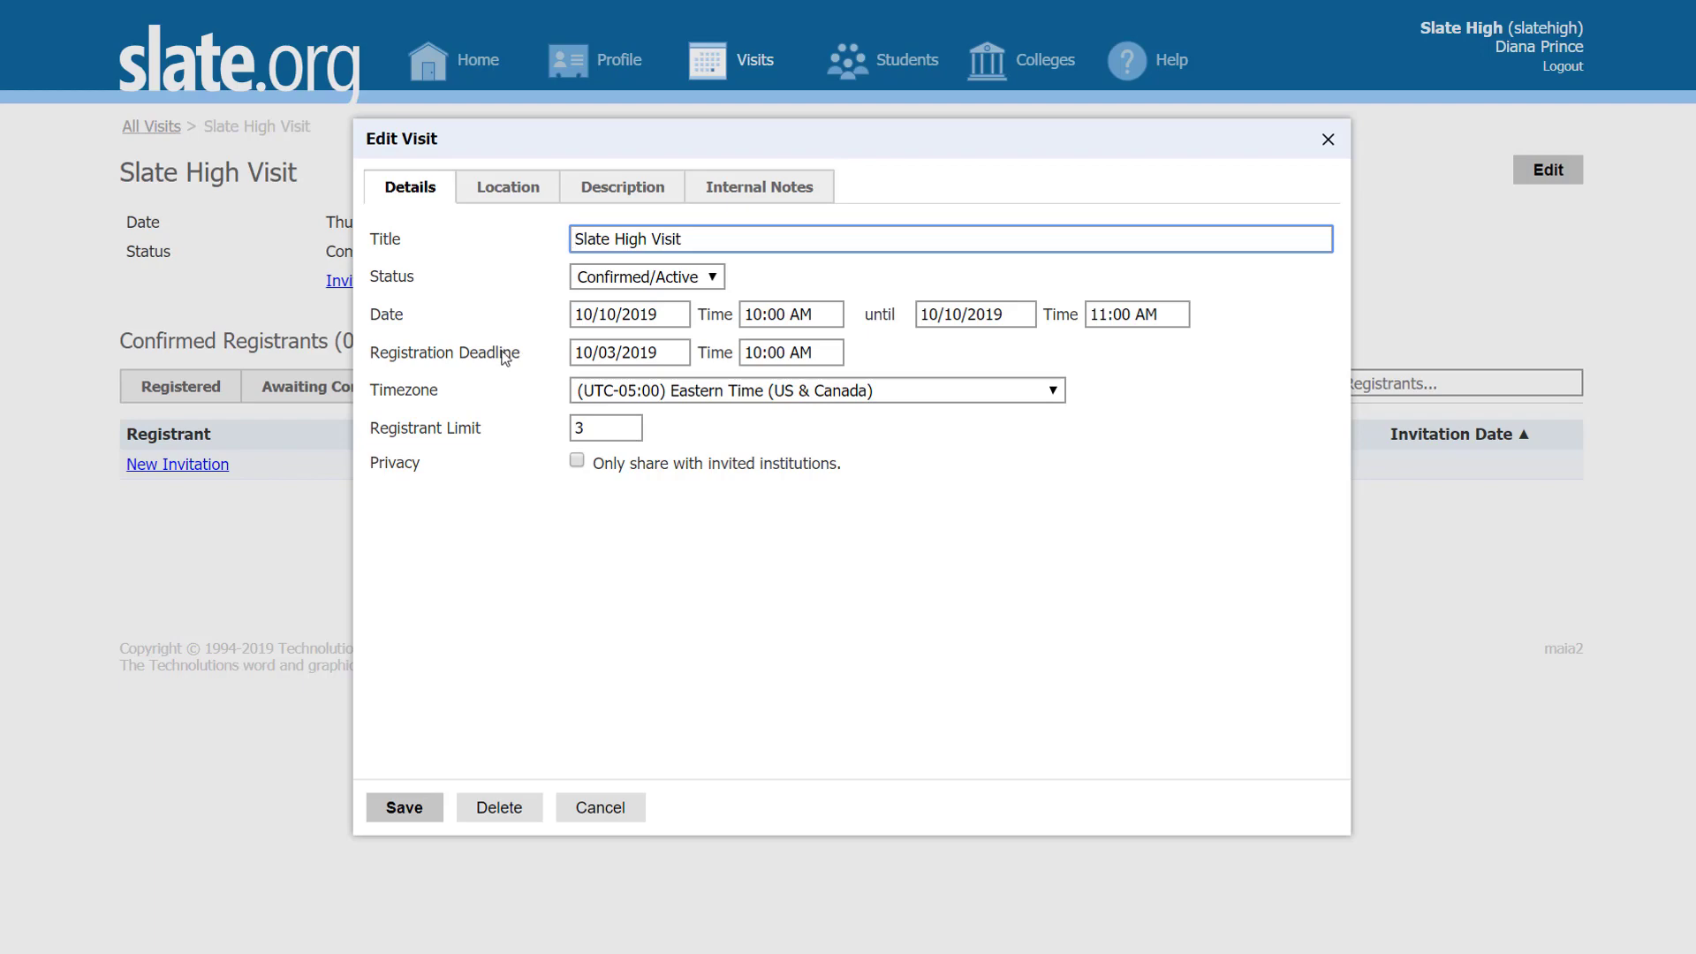
pyautogui.click(633, 198)
pyautogui.click(797, 188)
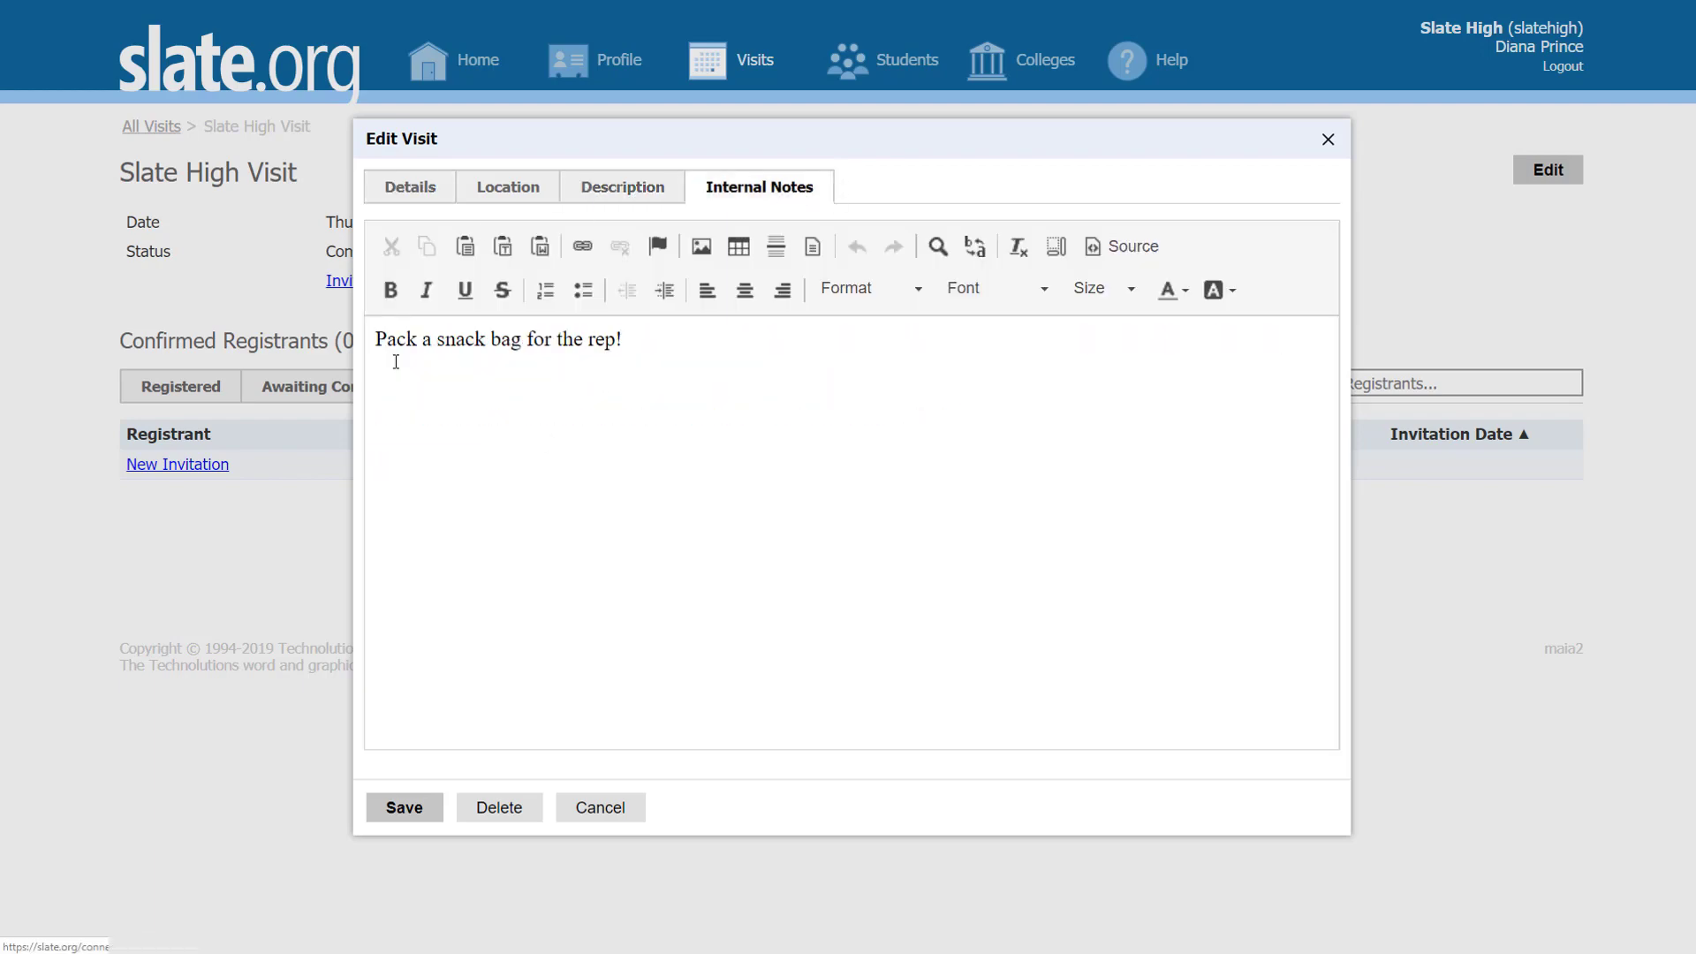
pyautogui.click(426, 806)
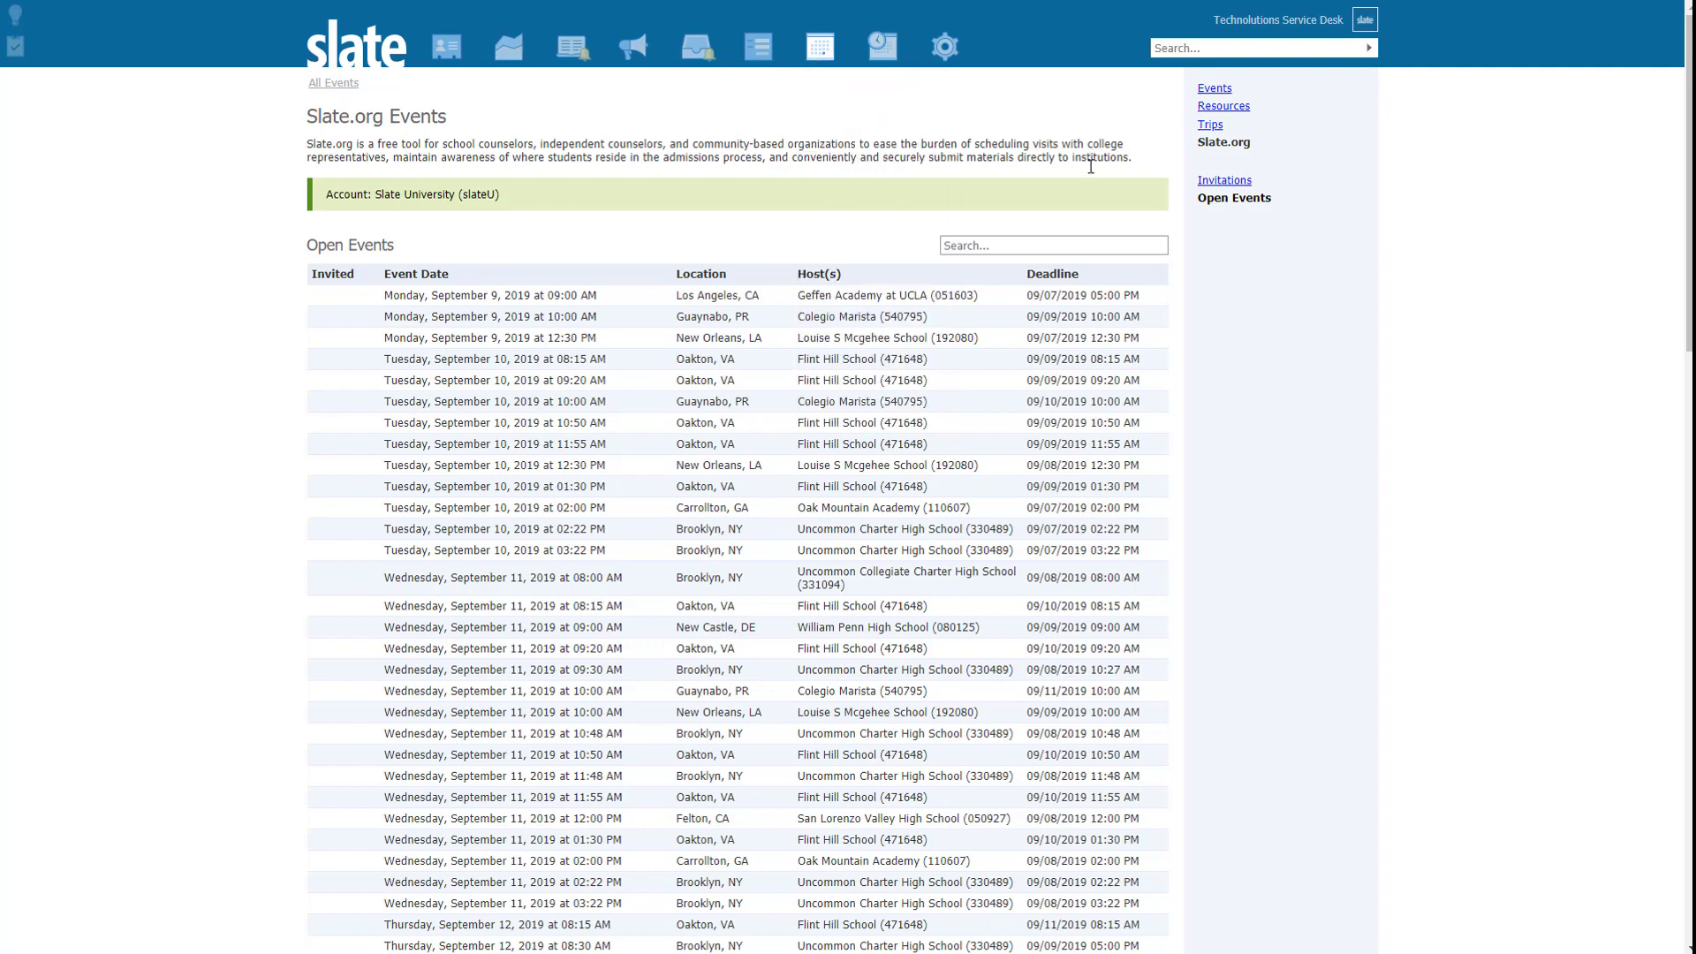
pyautogui.scroll(-6, 958, 354)
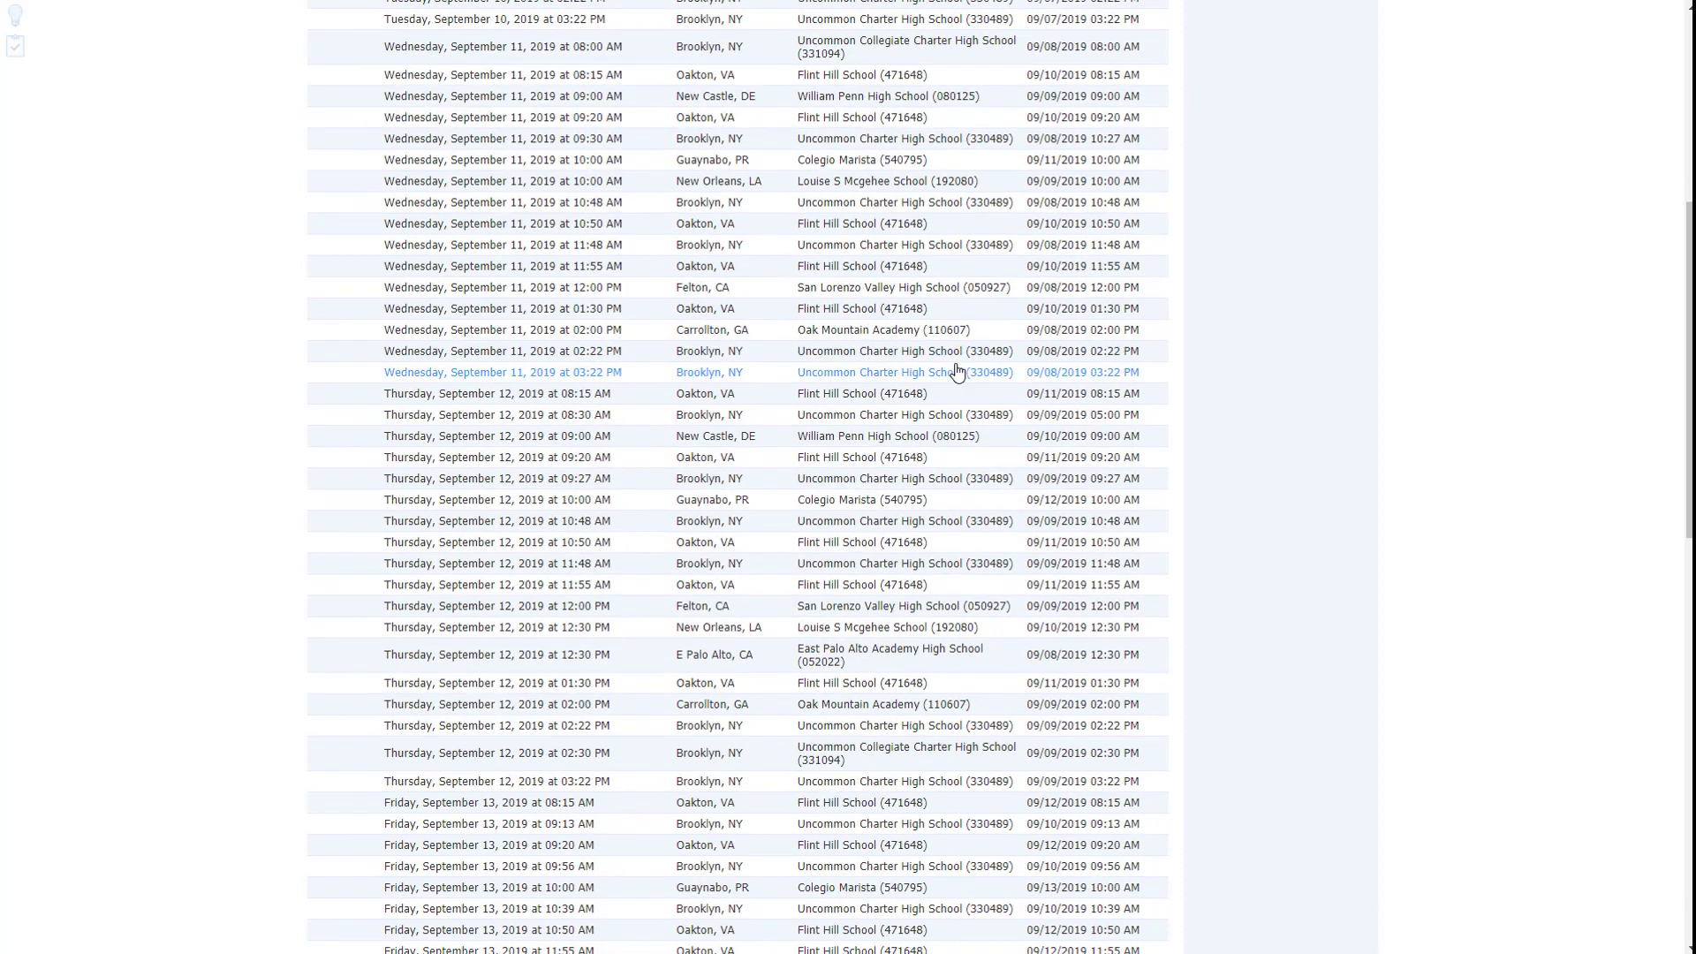
pyautogui.scroll(6, 957, 371)
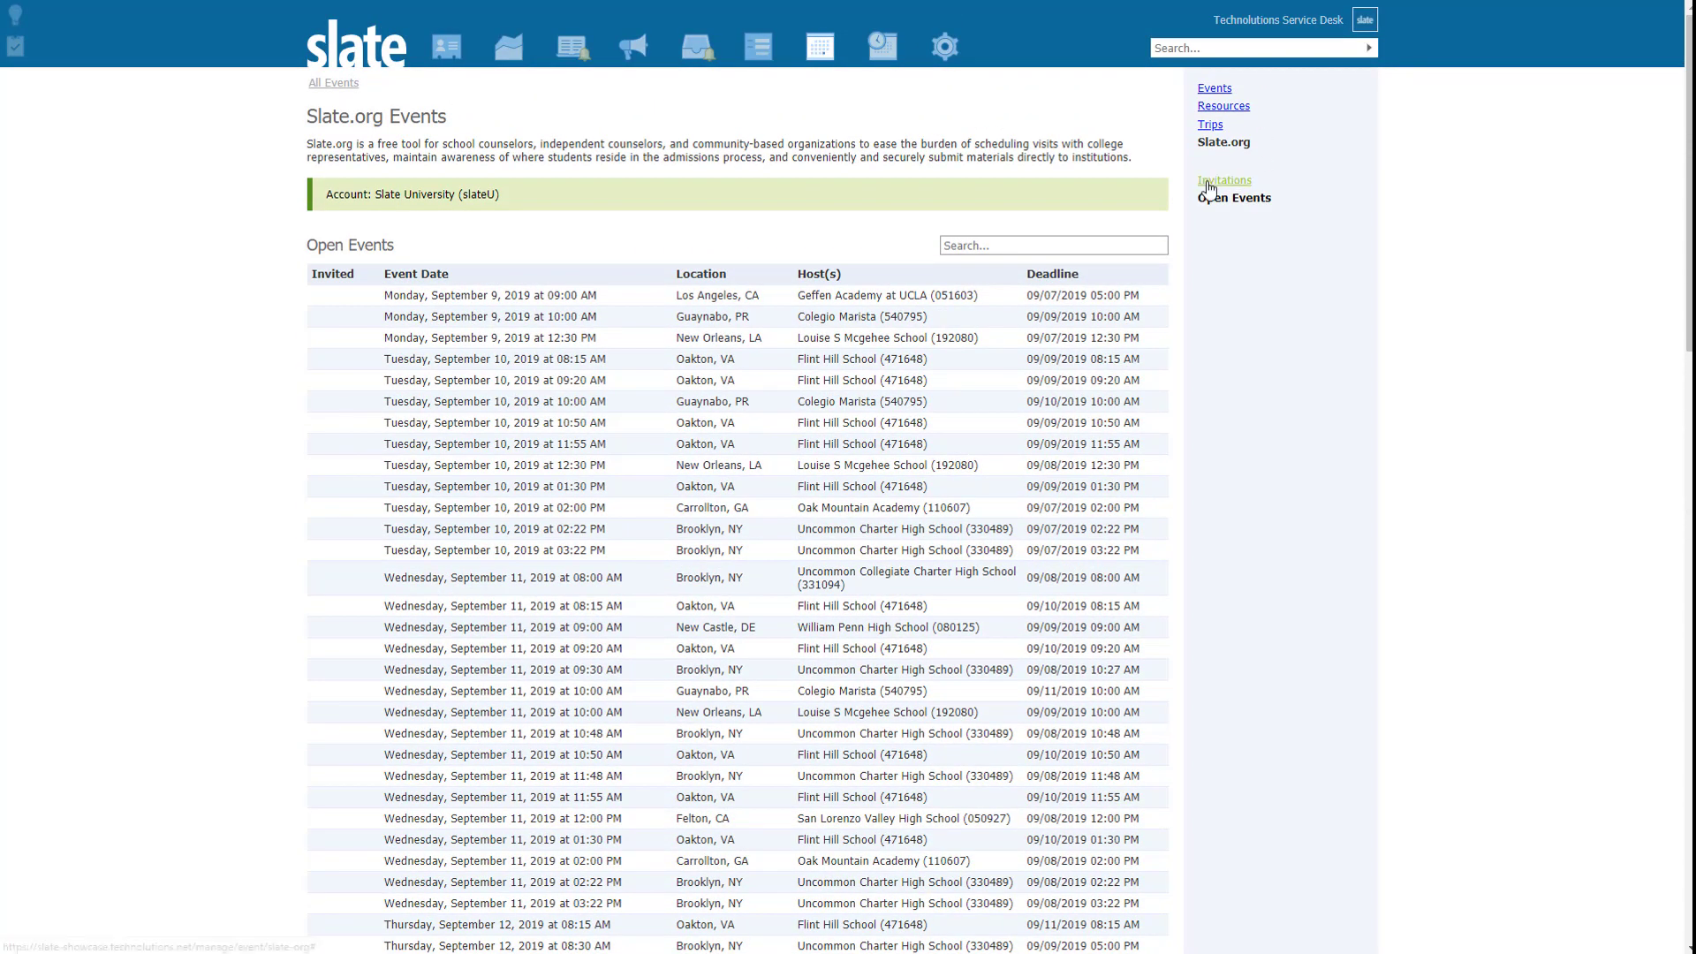
pyautogui.click(1209, 181)
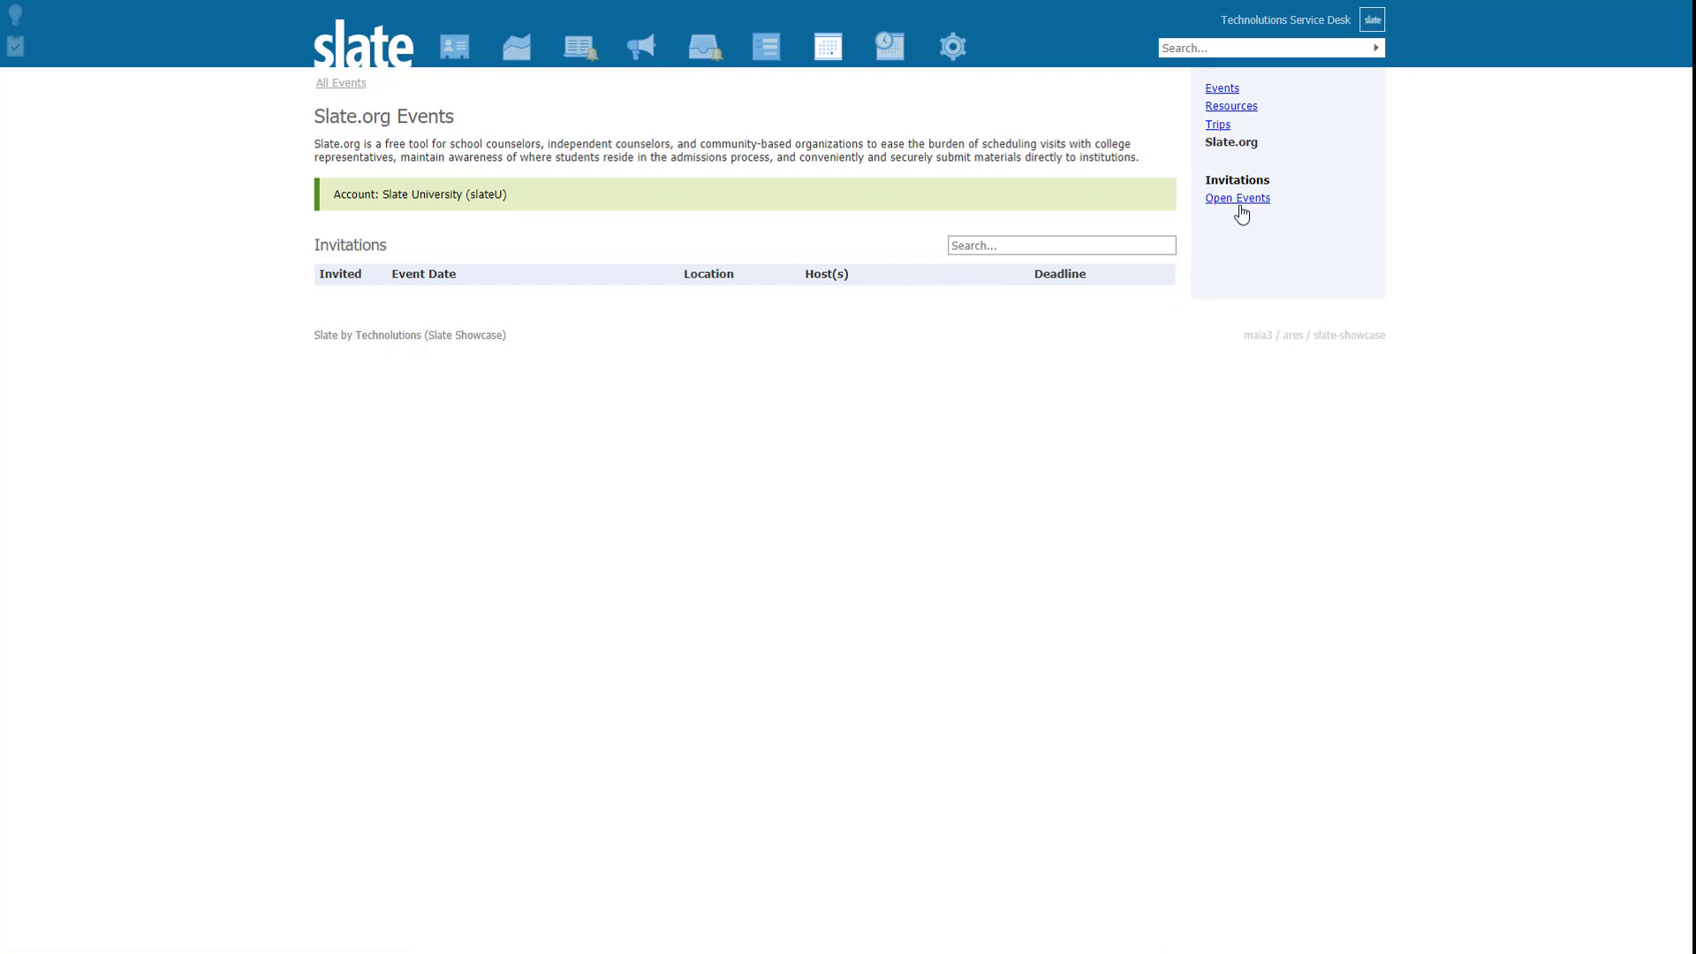
pyautogui.click(1239, 200)
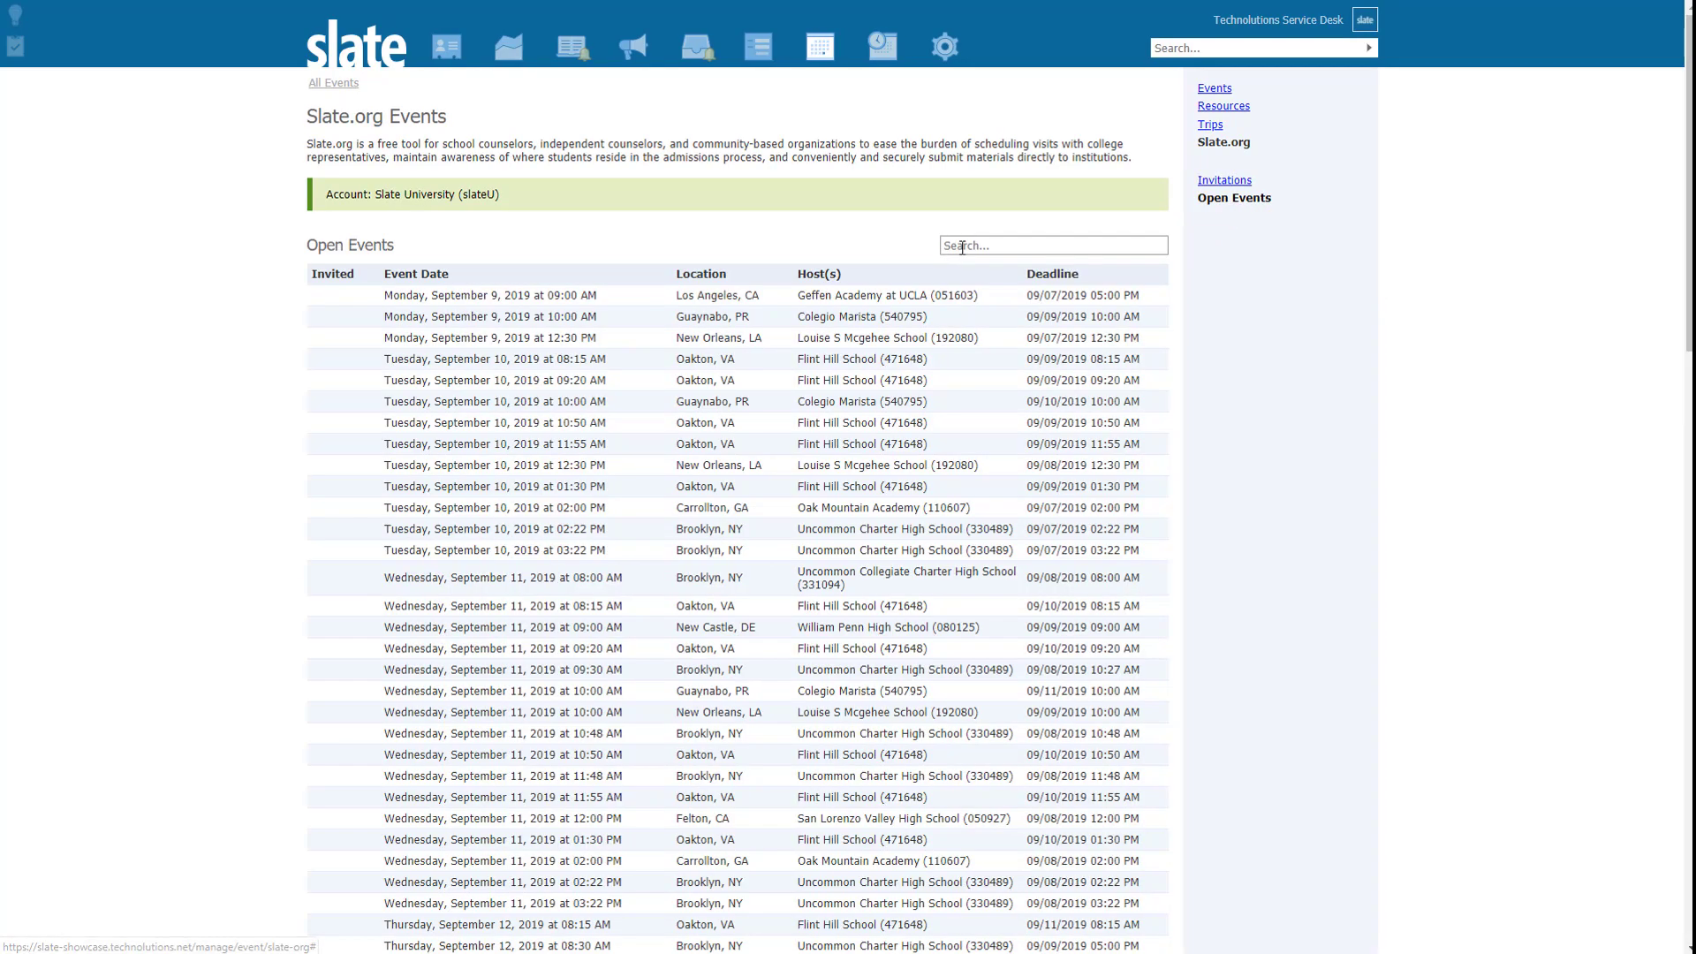
# Step: Search open events for 'slate hi' and open the Slate High Visit registration, reviewing its description
pyautogui.click(952, 245)
pyautogui.write('slate hi')
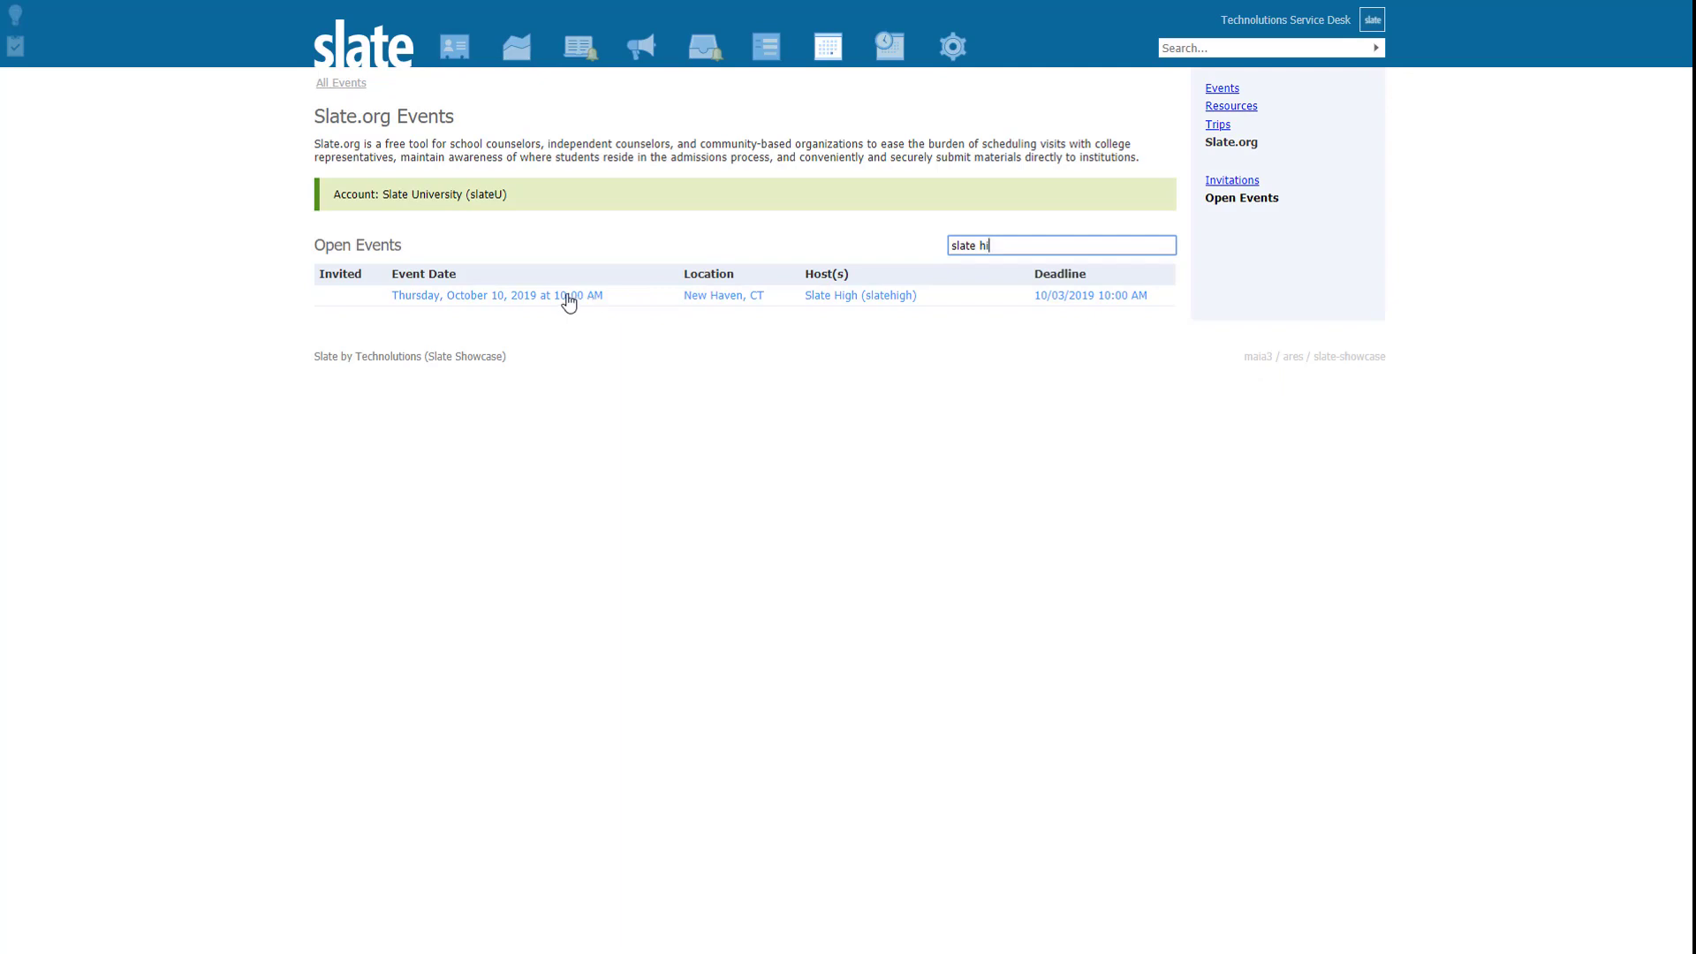
pyautogui.click(814, 300)
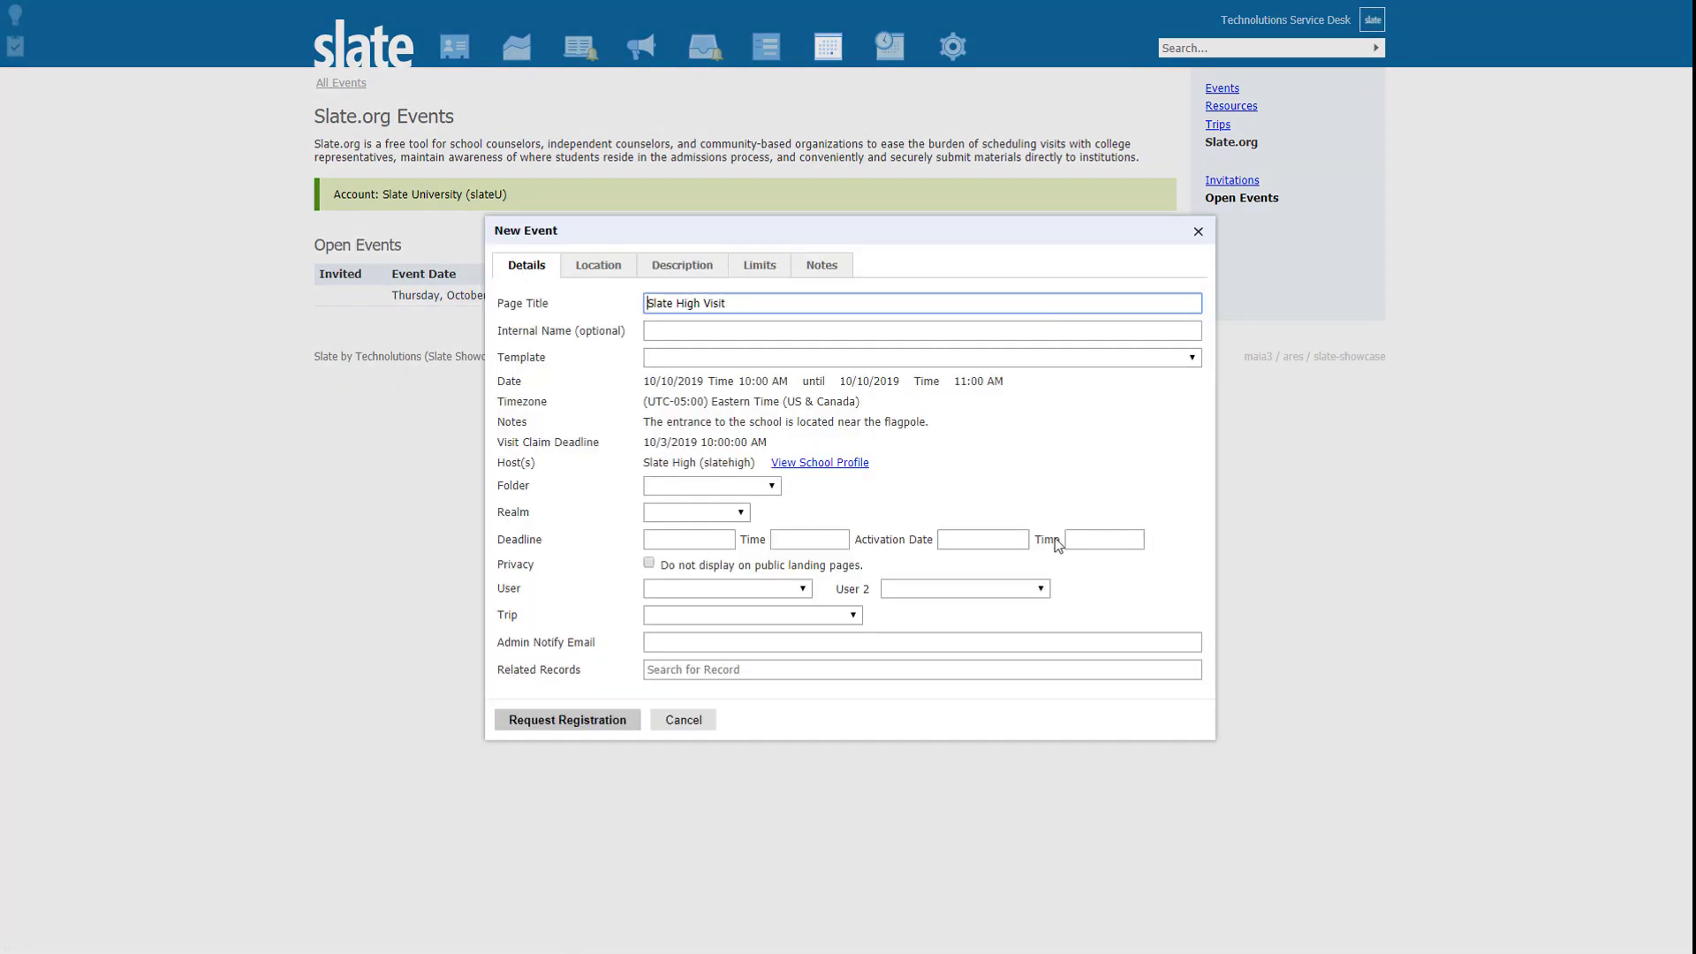
pyautogui.click(671, 270)
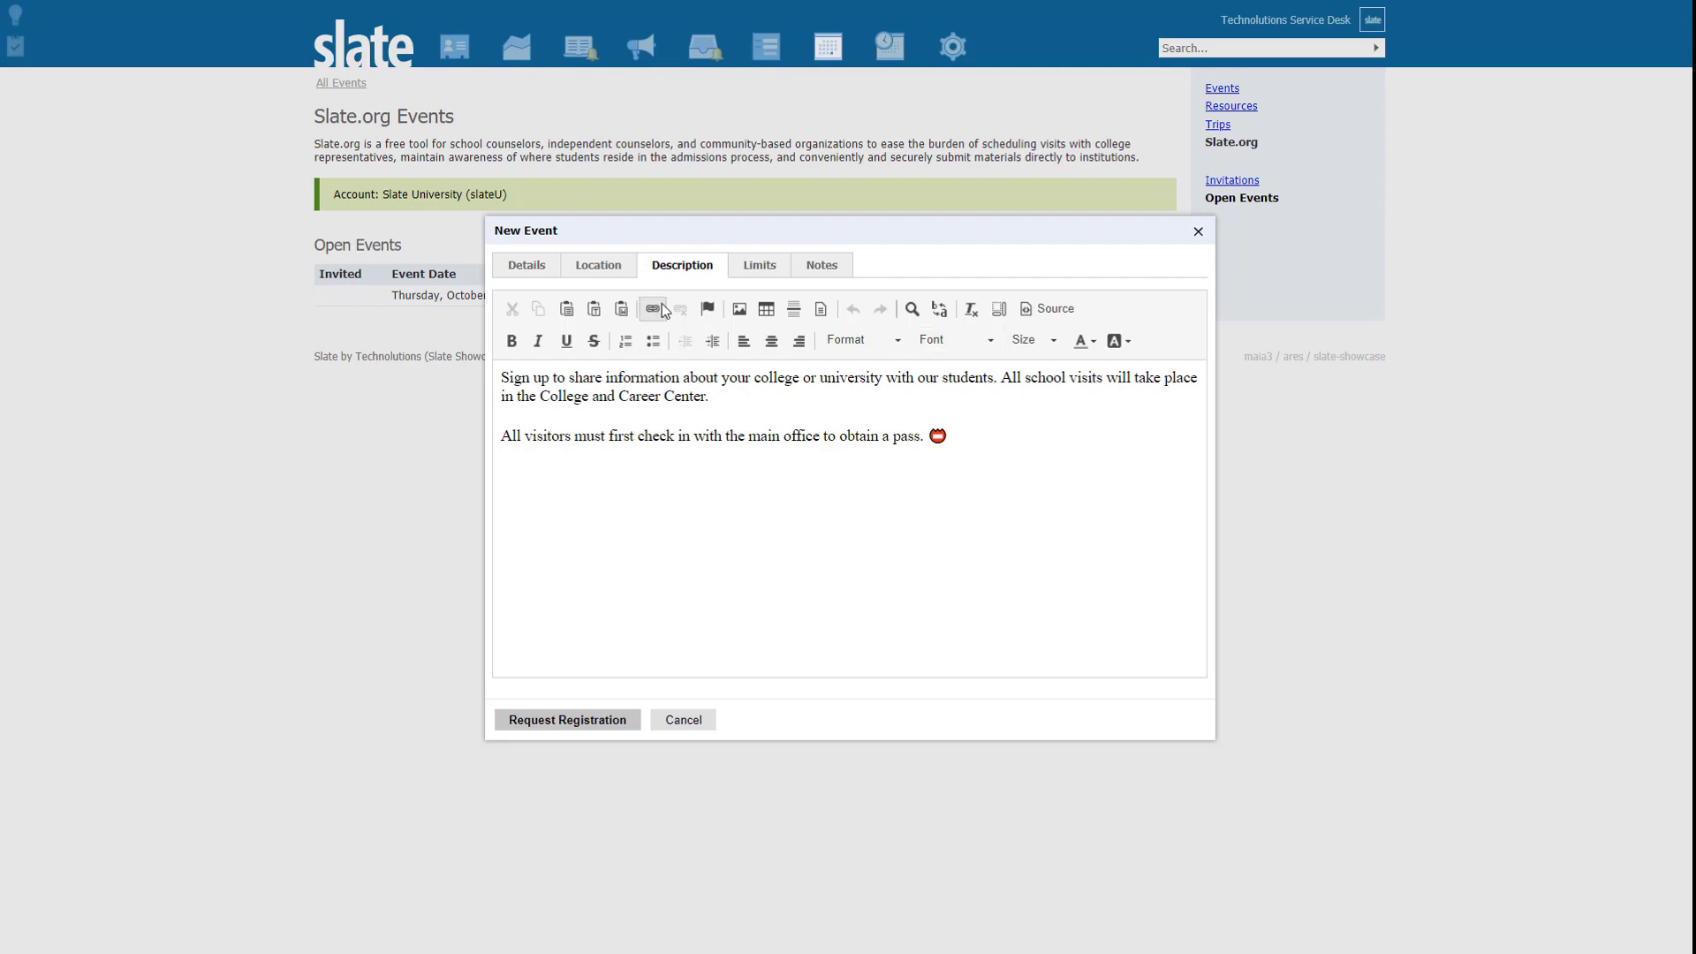
pyautogui.click(526, 269)
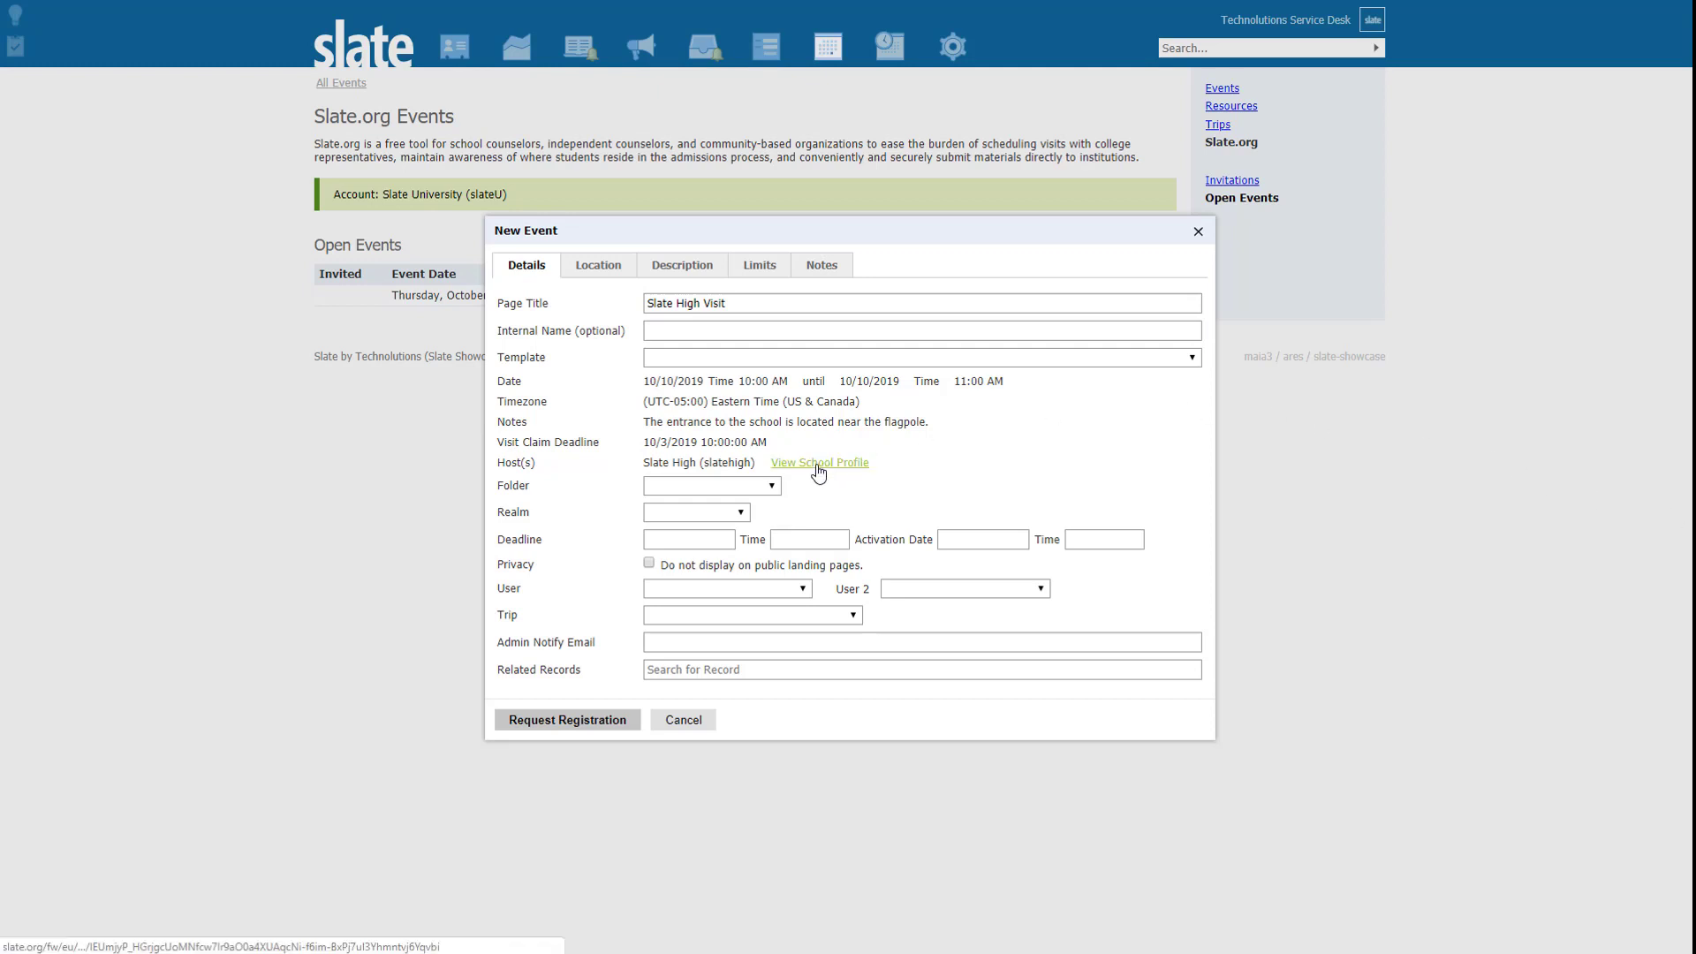
# Step: View the Slate High school profile, then check the Trip and User options, leaving both blank
pyautogui.click(818, 471)
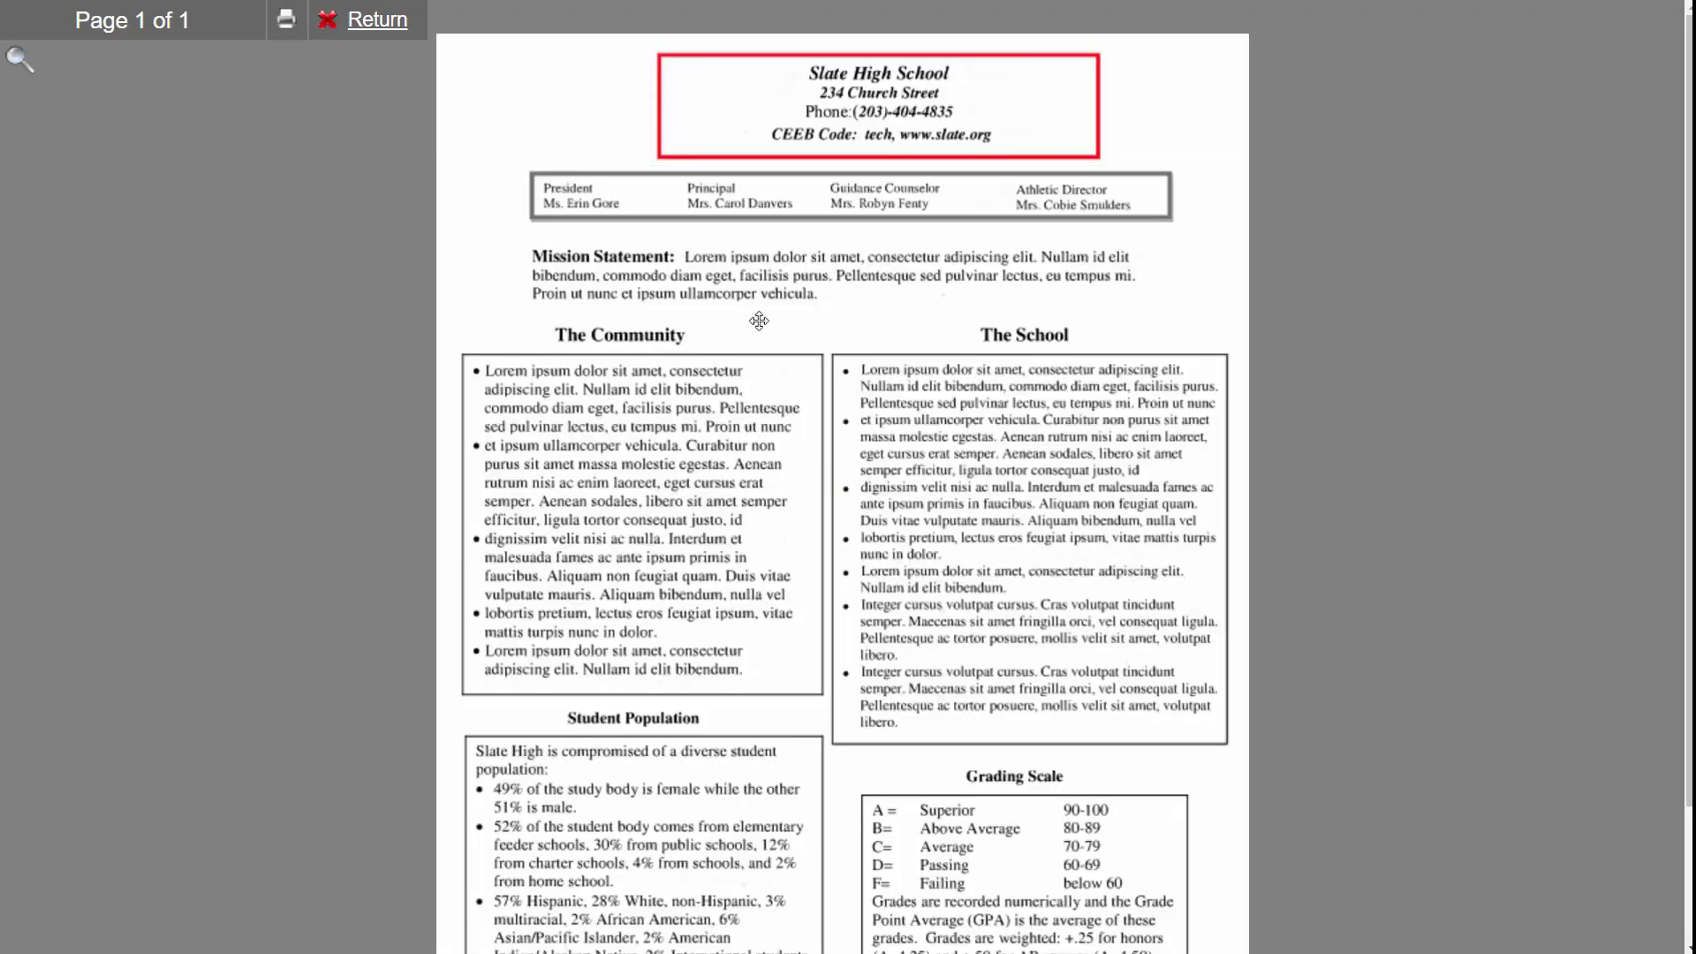
pyautogui.click(377, 20)
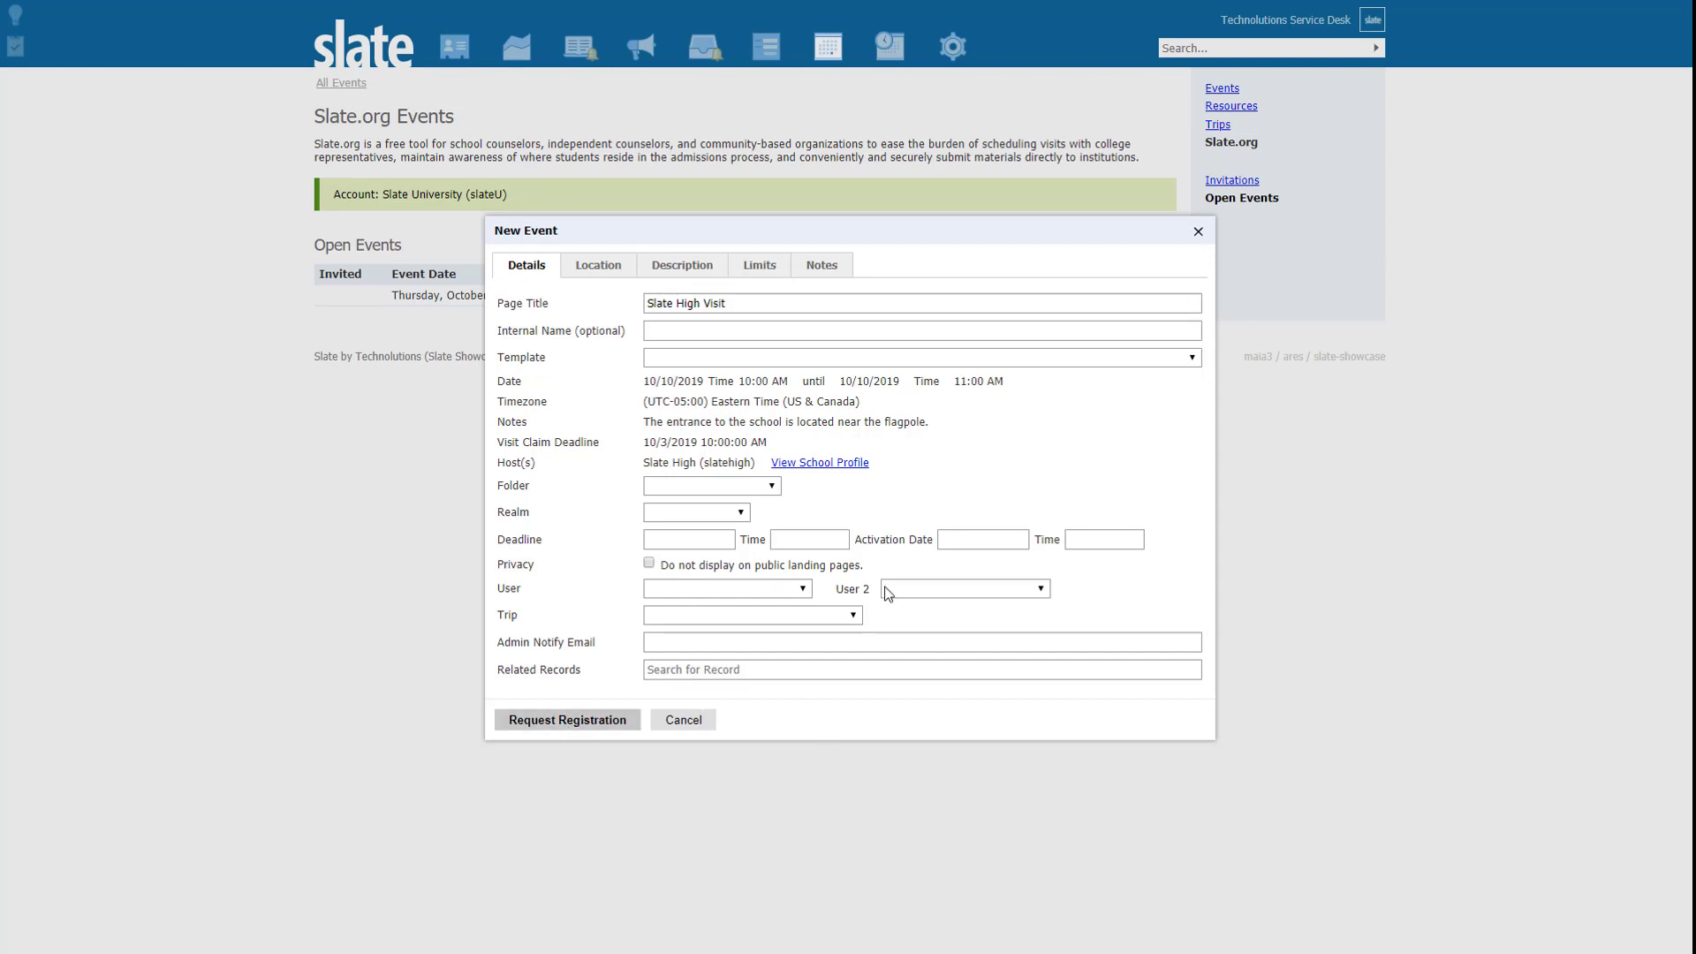
pyautogui.click(853, 616)
pyautogui.click(854, 618)
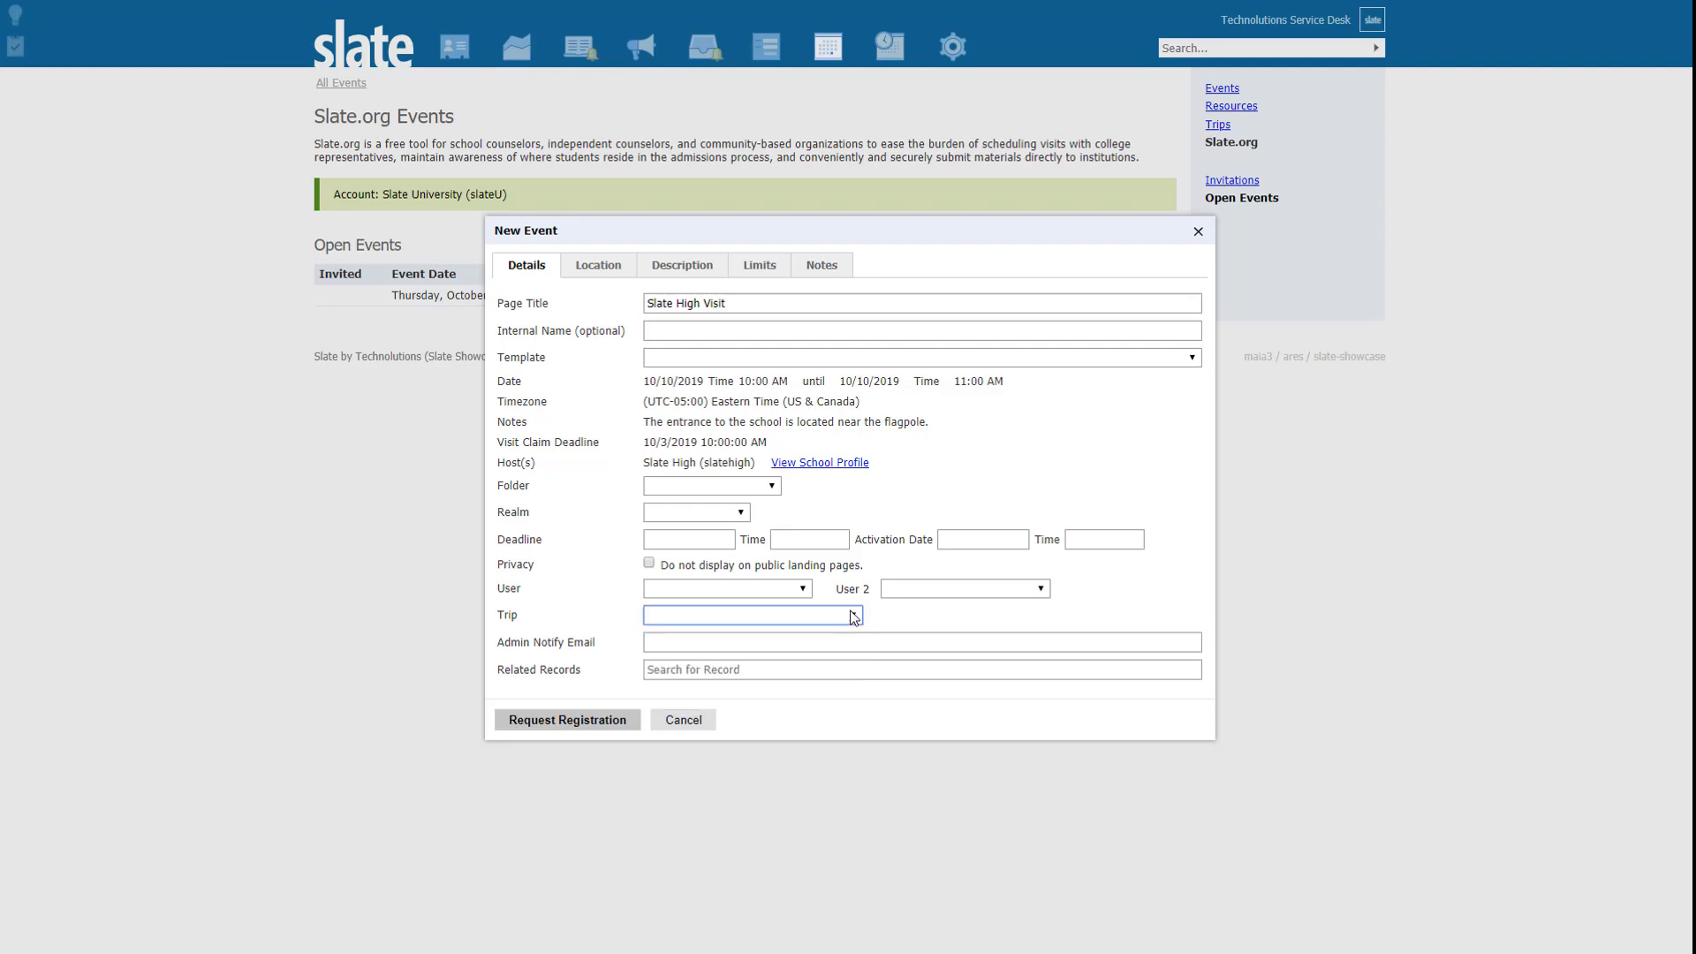
pyautogui.click(765, 585)
pyautogui.click(765, 585)
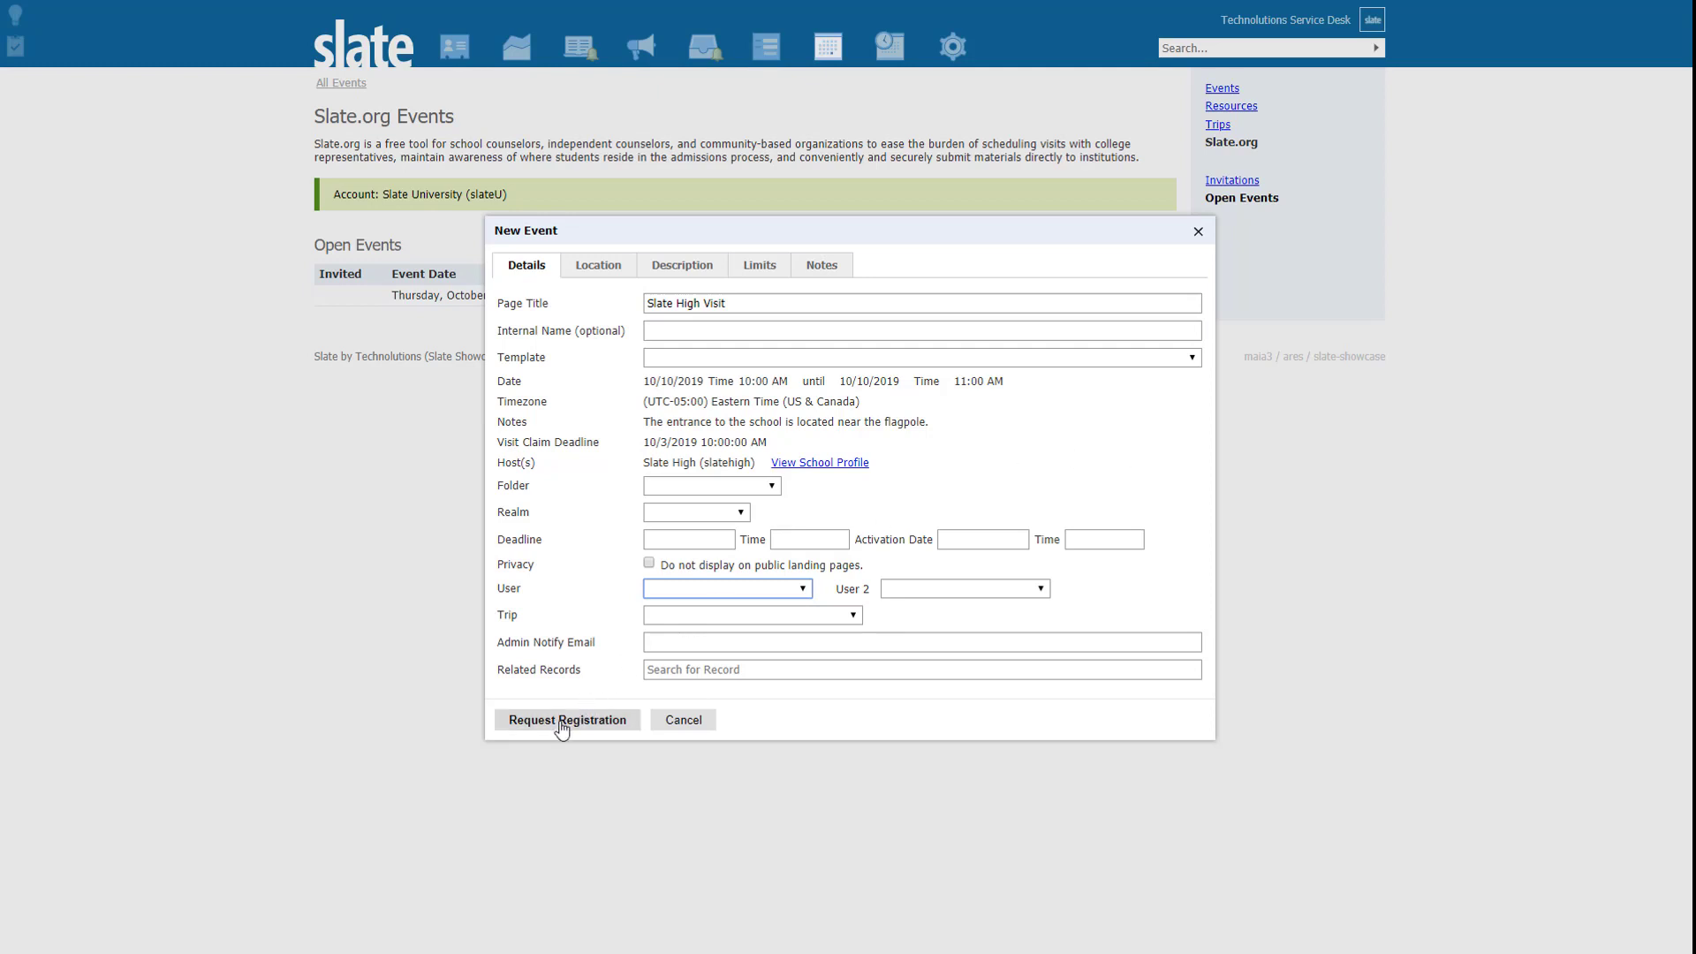
# Step: Submit the registration request for the October 10 Slate High Visit and confirm the claim
pyautogui.click(562, 723)
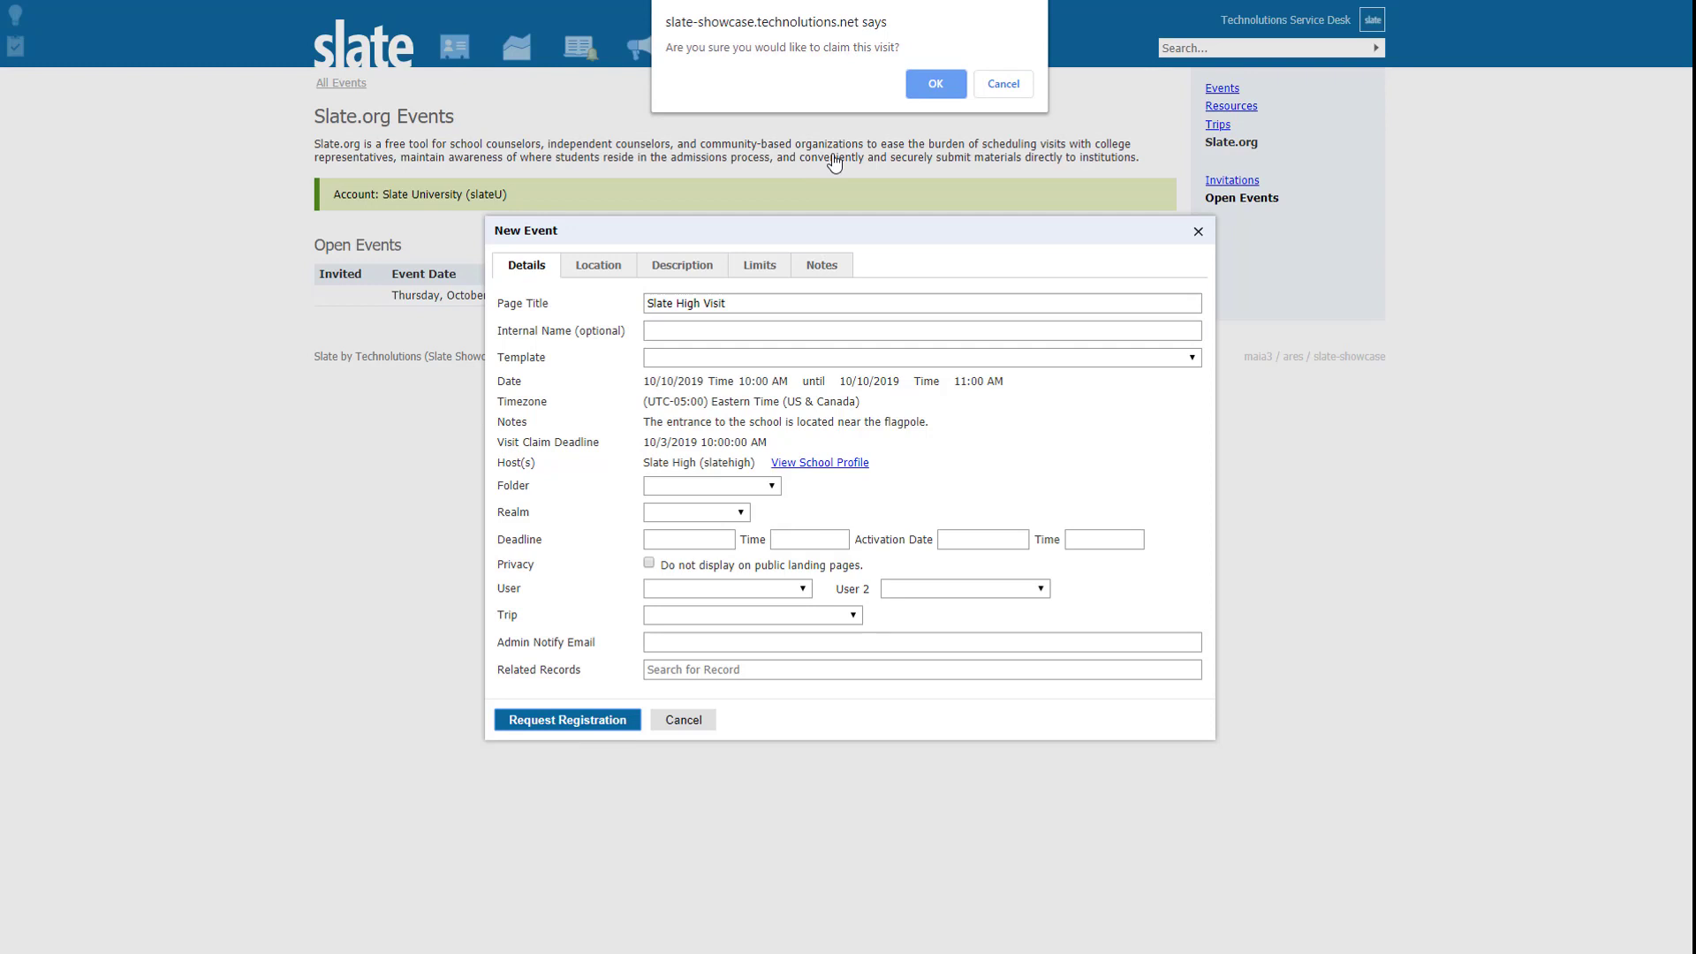
pyautogui.click(934, 92)
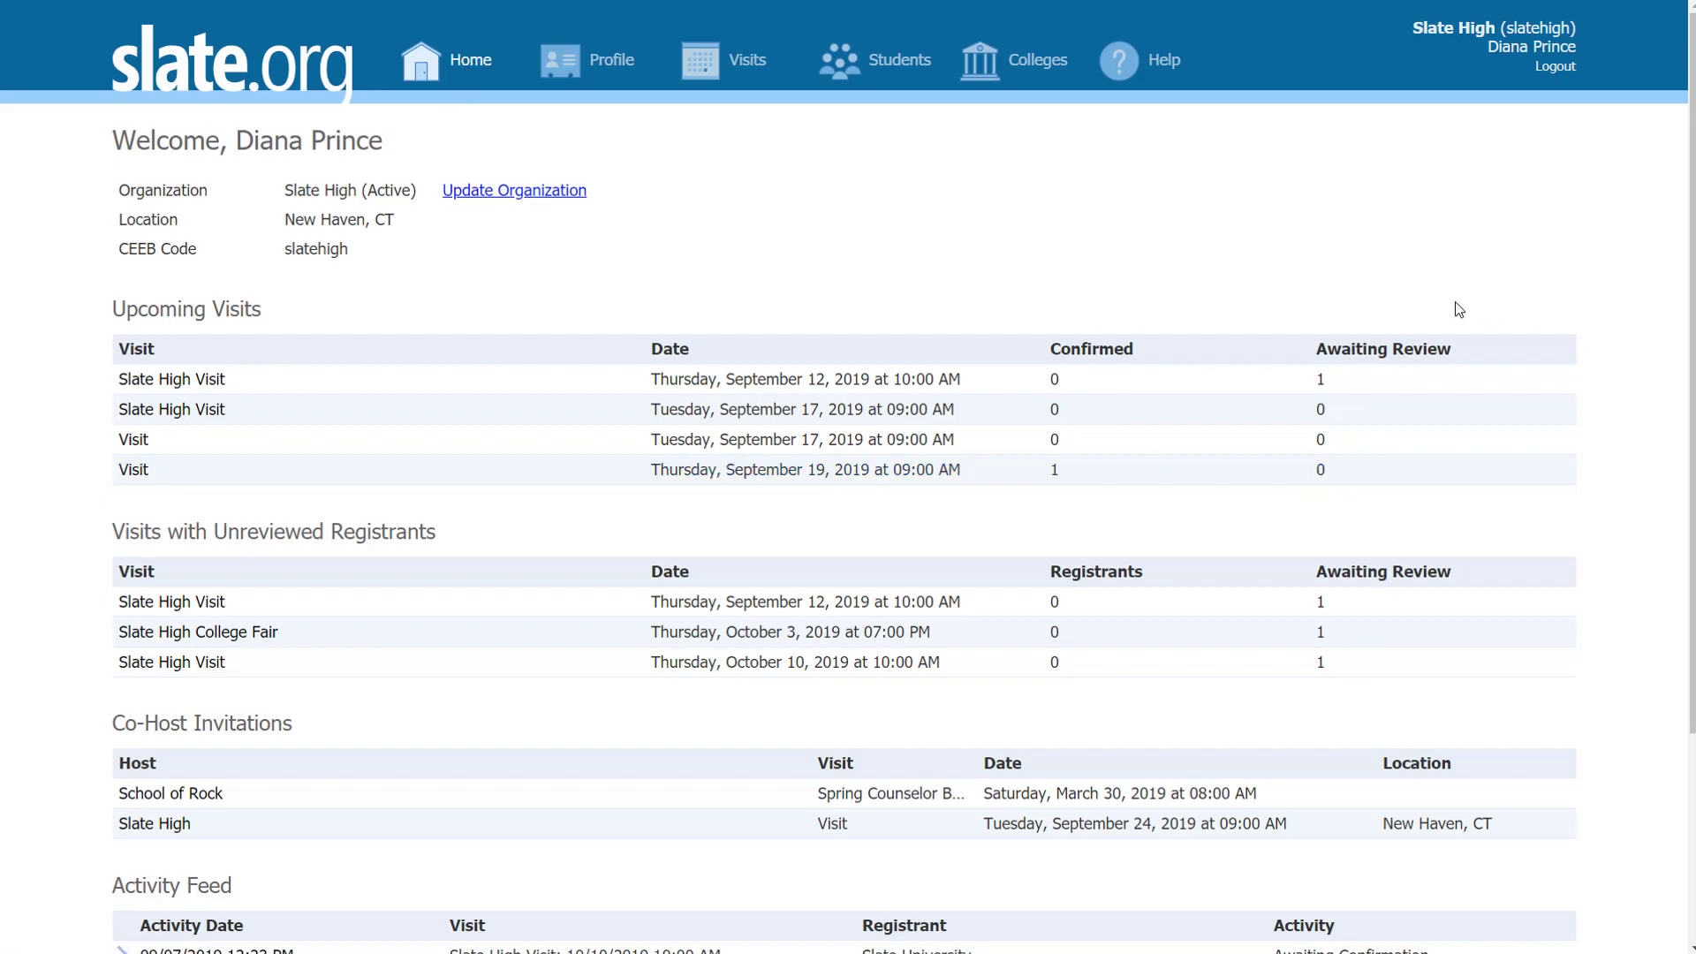
# Step: Open the October 10 Slate High Visit from Visits with Unreviewed Registrants on the dashboard
pyautogui.scroll(-1, 1118, 493)
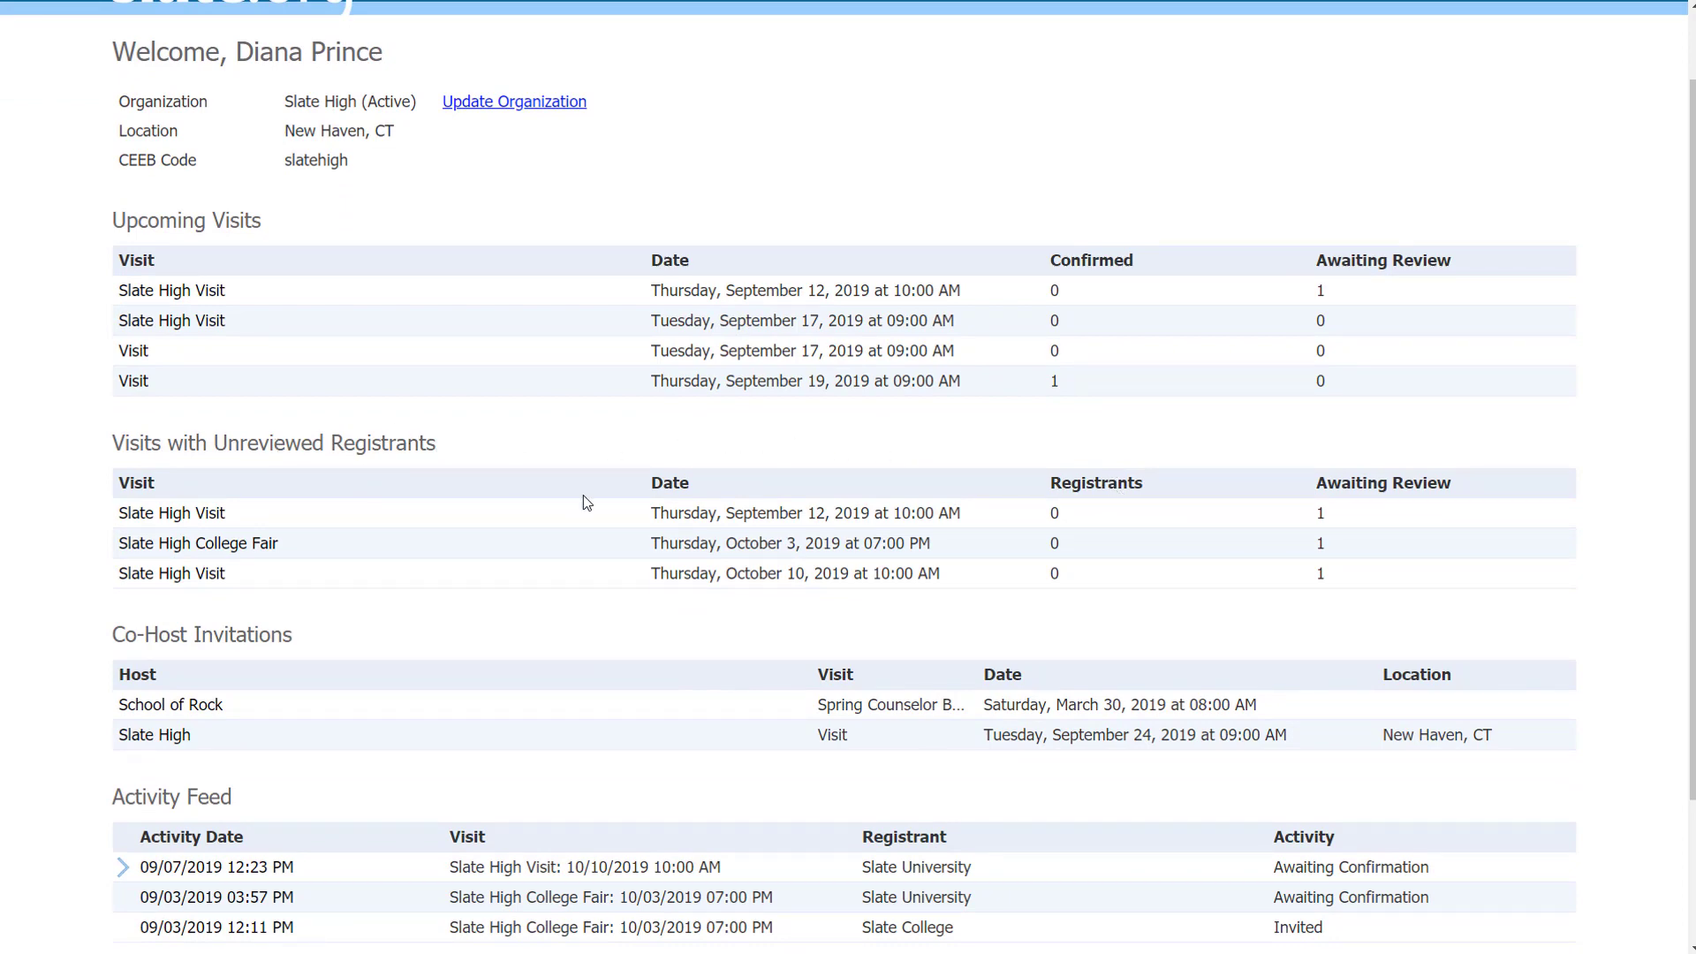
pyautogui.scroll(-1, 797, 578)
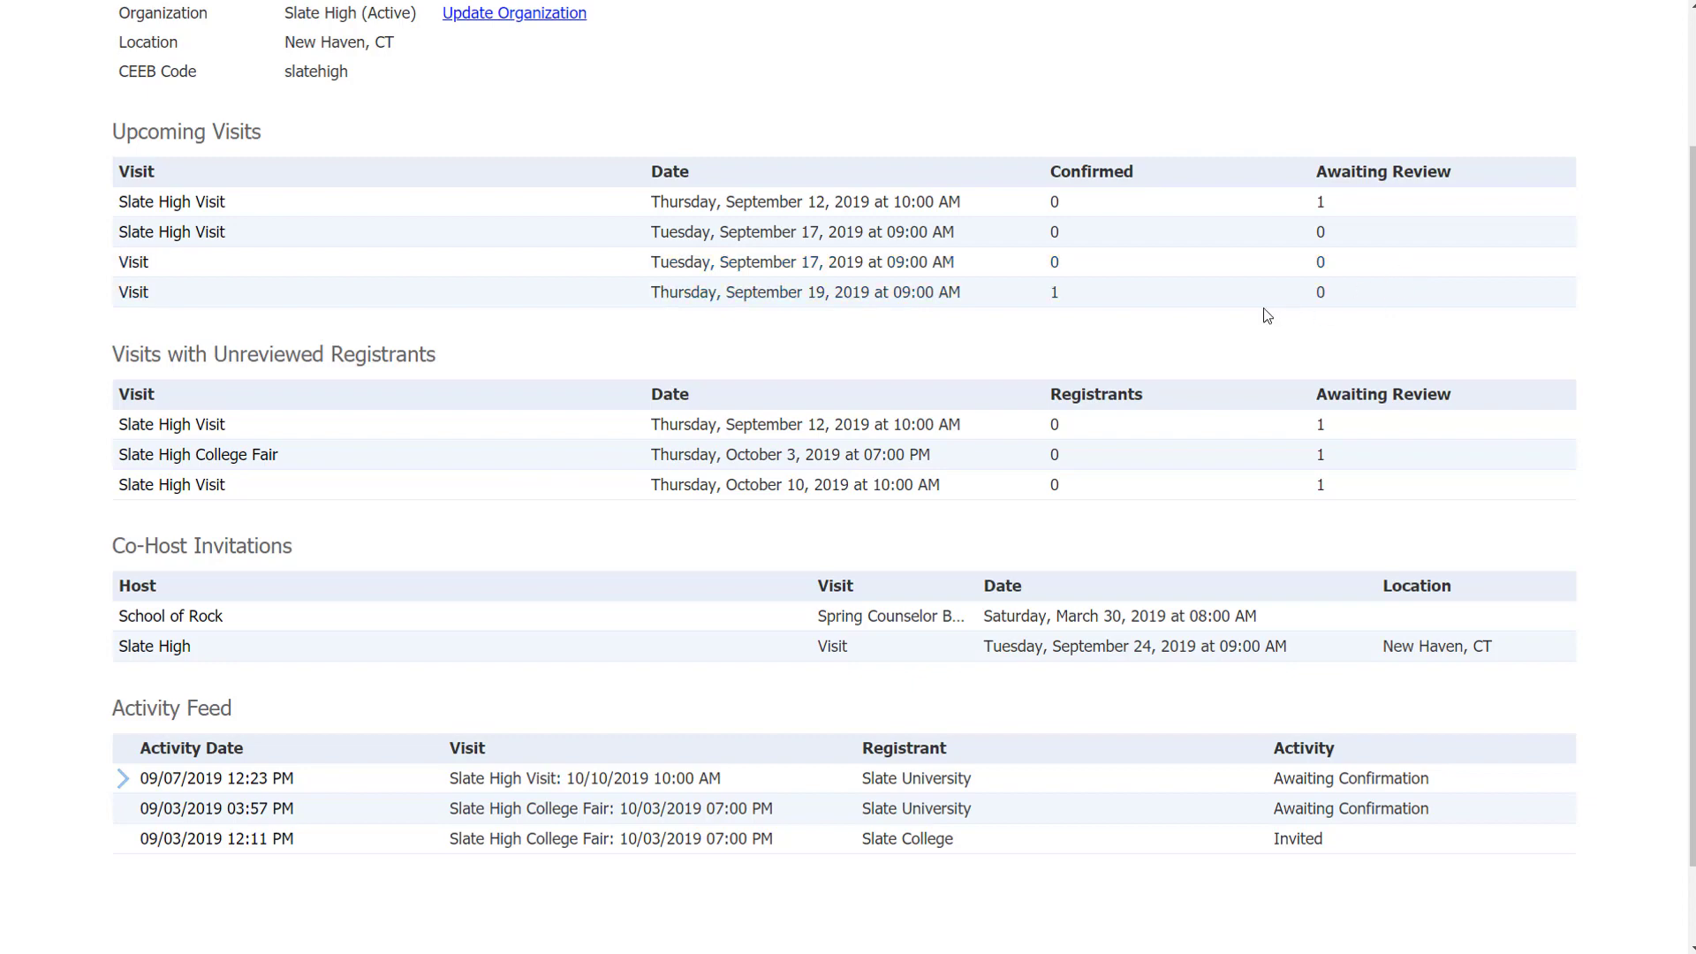
pyautogui.scroll(-1, 1025, 414)
pyautogui.scroll(-1, 704, 674)
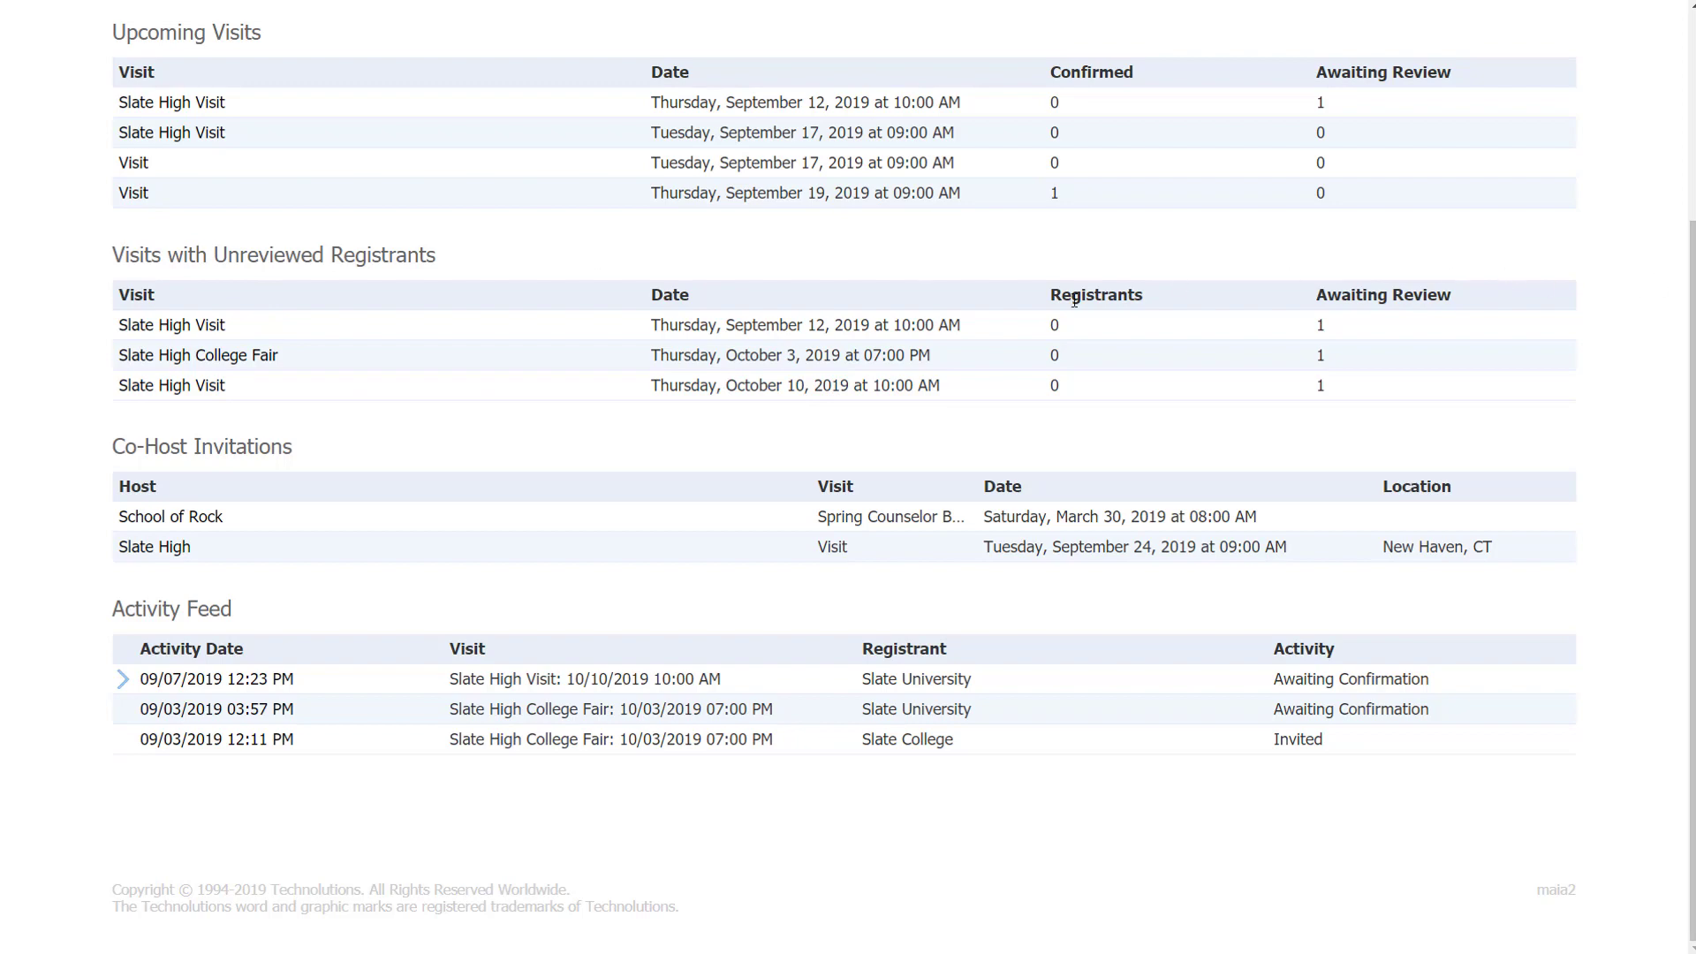
pyautogui.click(842, 390)
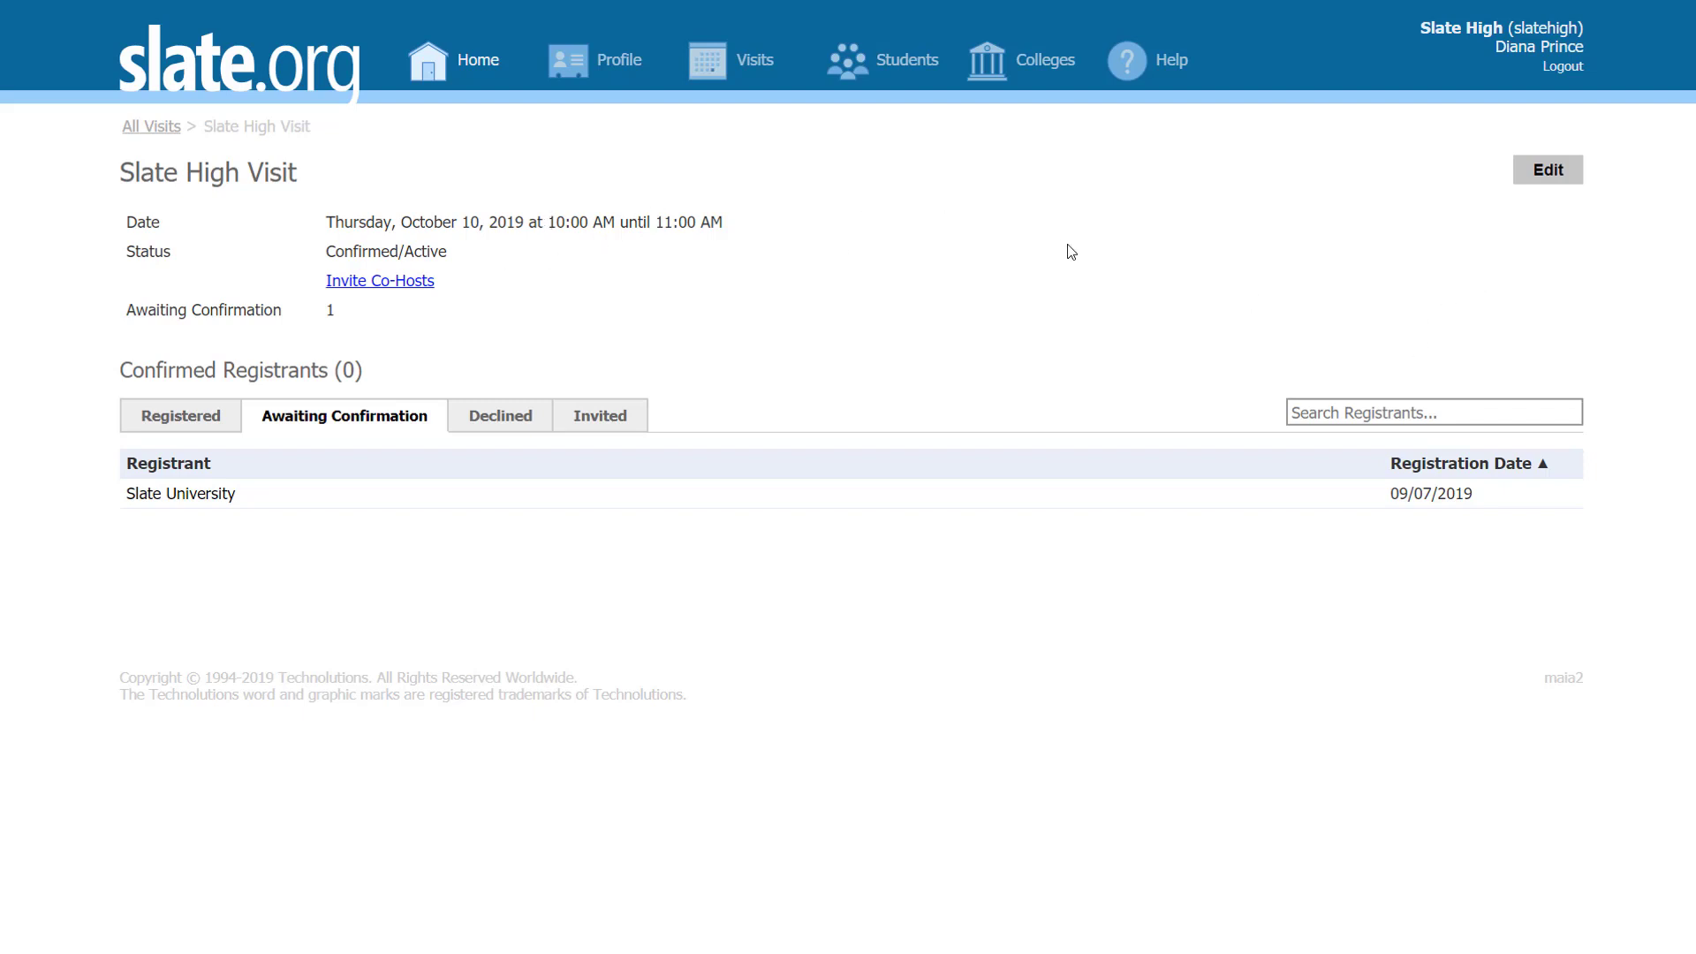
# Step: Open Slate University's registration and back out of rescheduling it without picking a visit
pyautogui.click(202, 508)
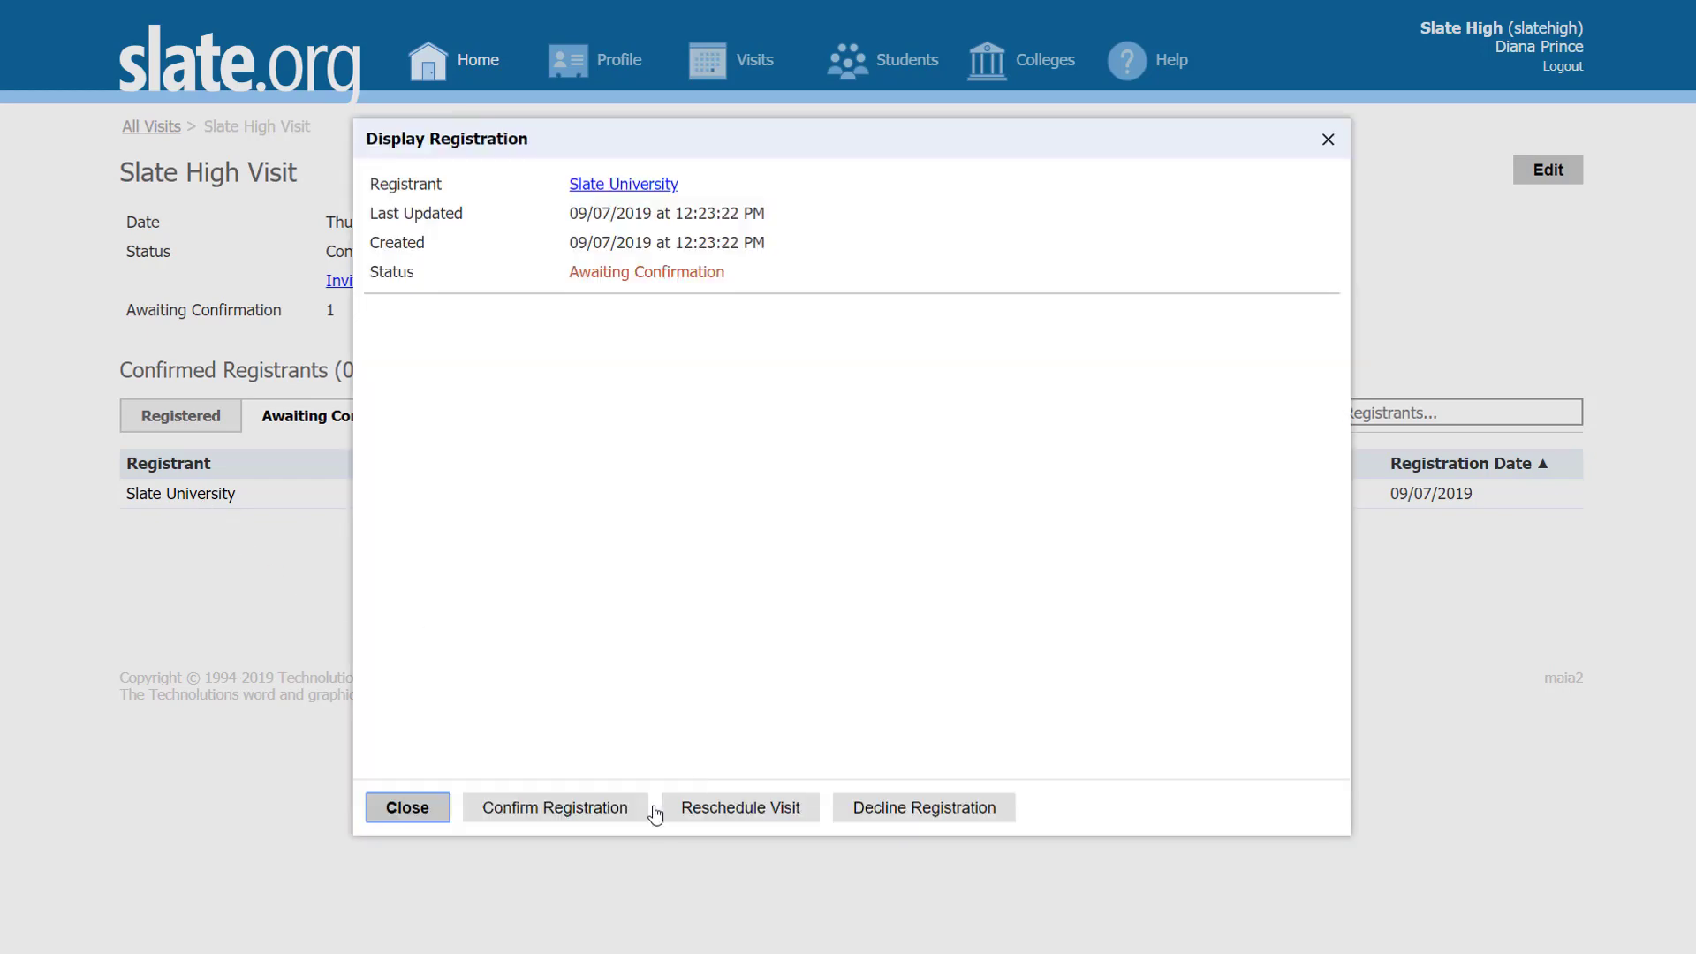
pyautogui.click(769, 810)
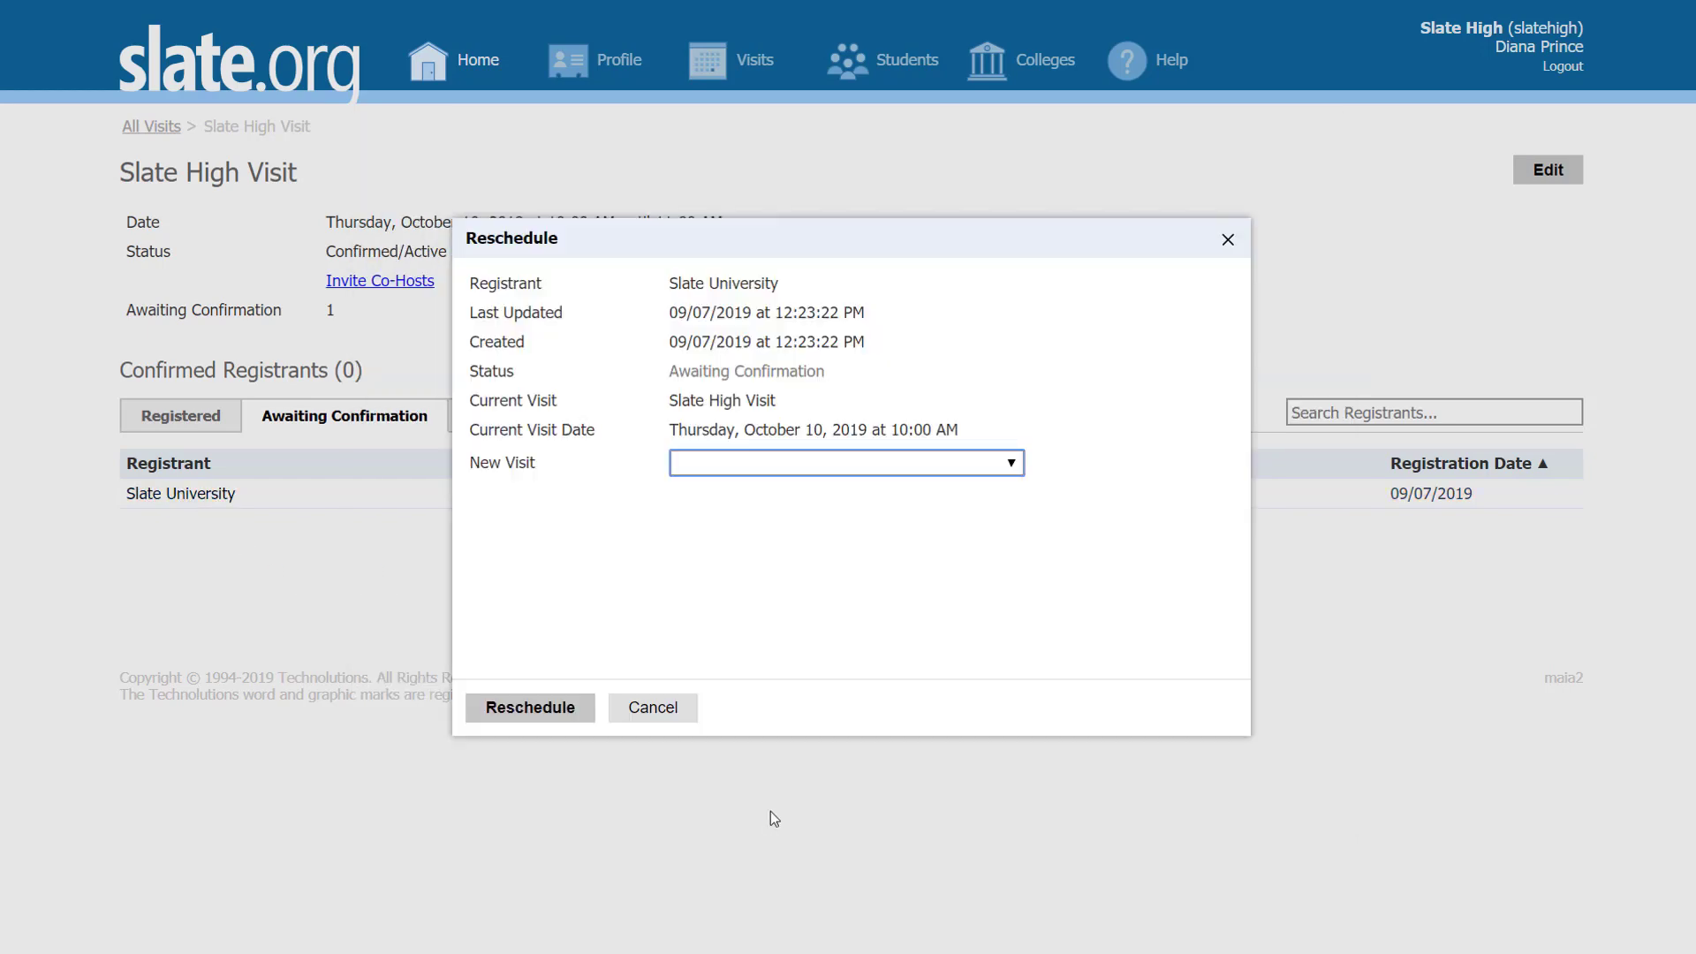
pyautogui.click(835, 467)
pyautogui.click(835, 468)
pyautogui.click(662, 724)
# Step: Confirm Slate University's registration and return to the Home dashboard
pyautogui.click(202, 497)
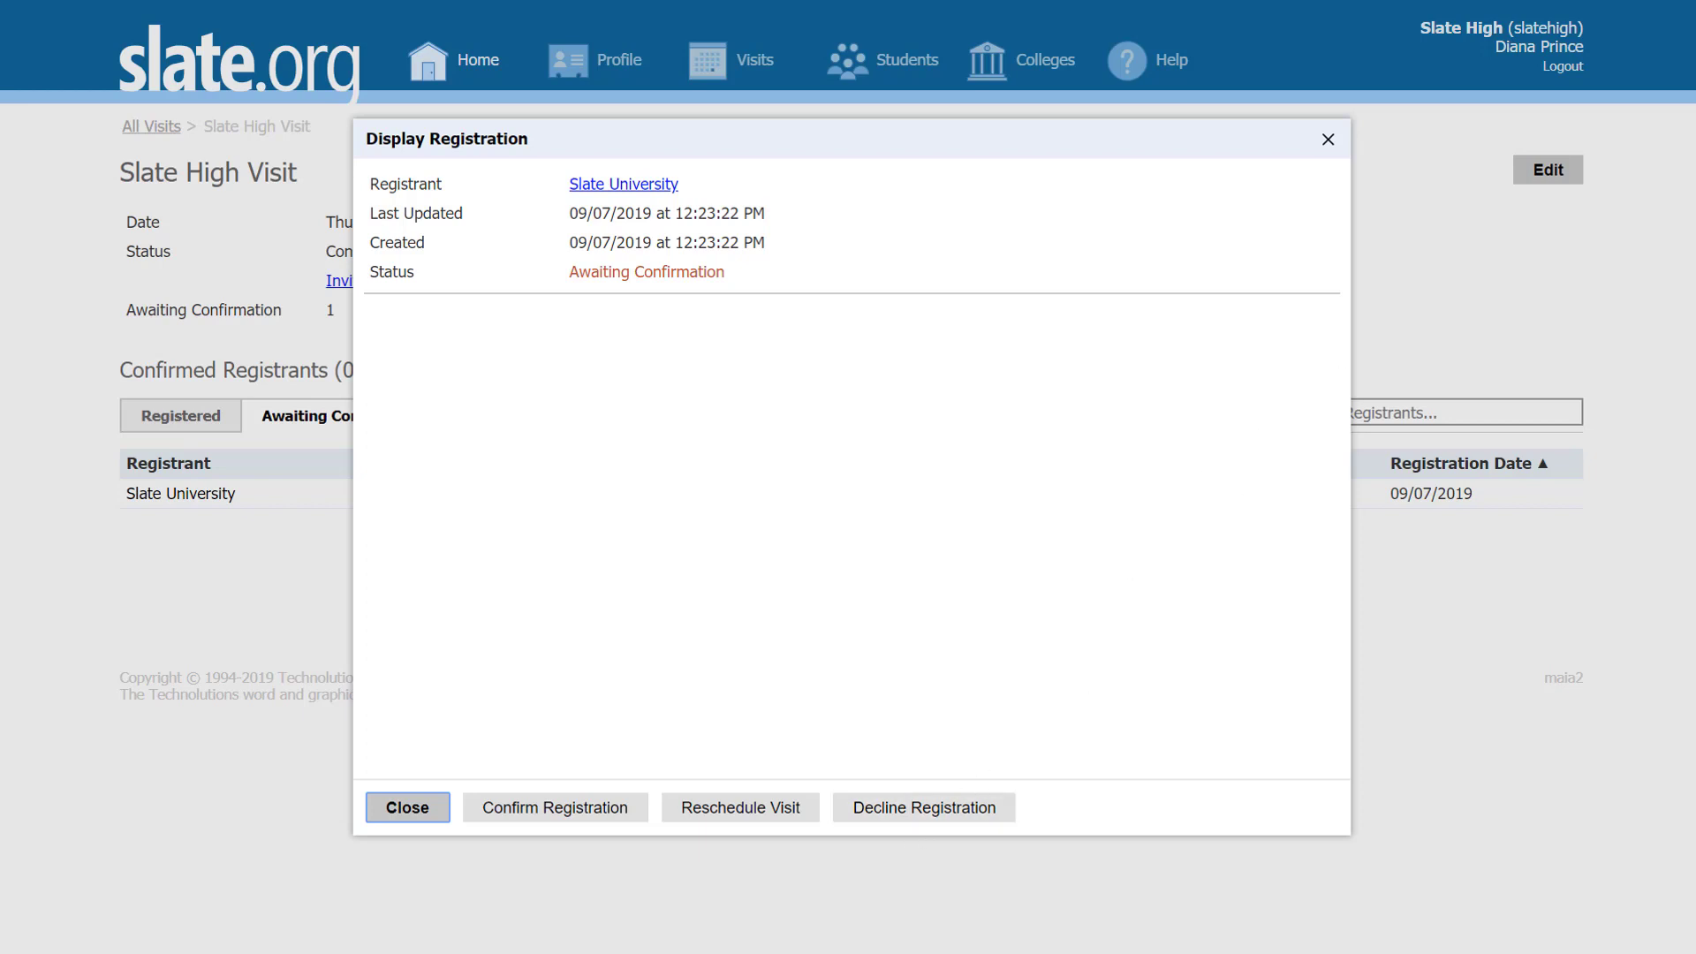
pyautogui.click(558, 813)
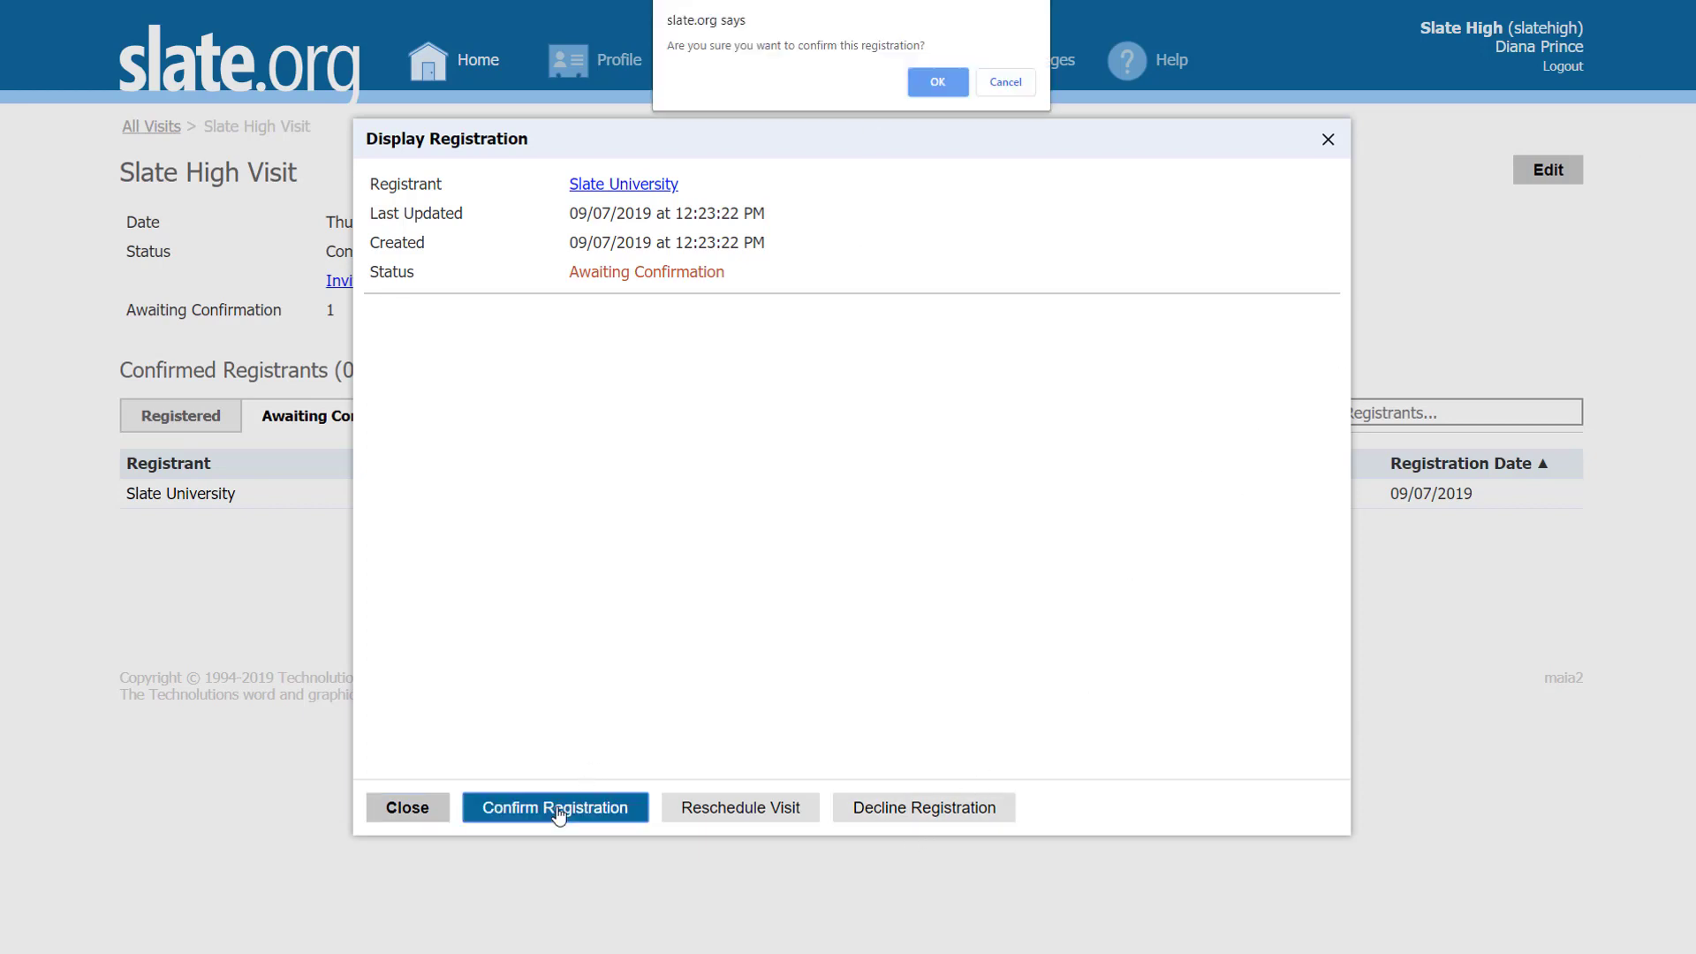
pyautogui.click(945, 86)
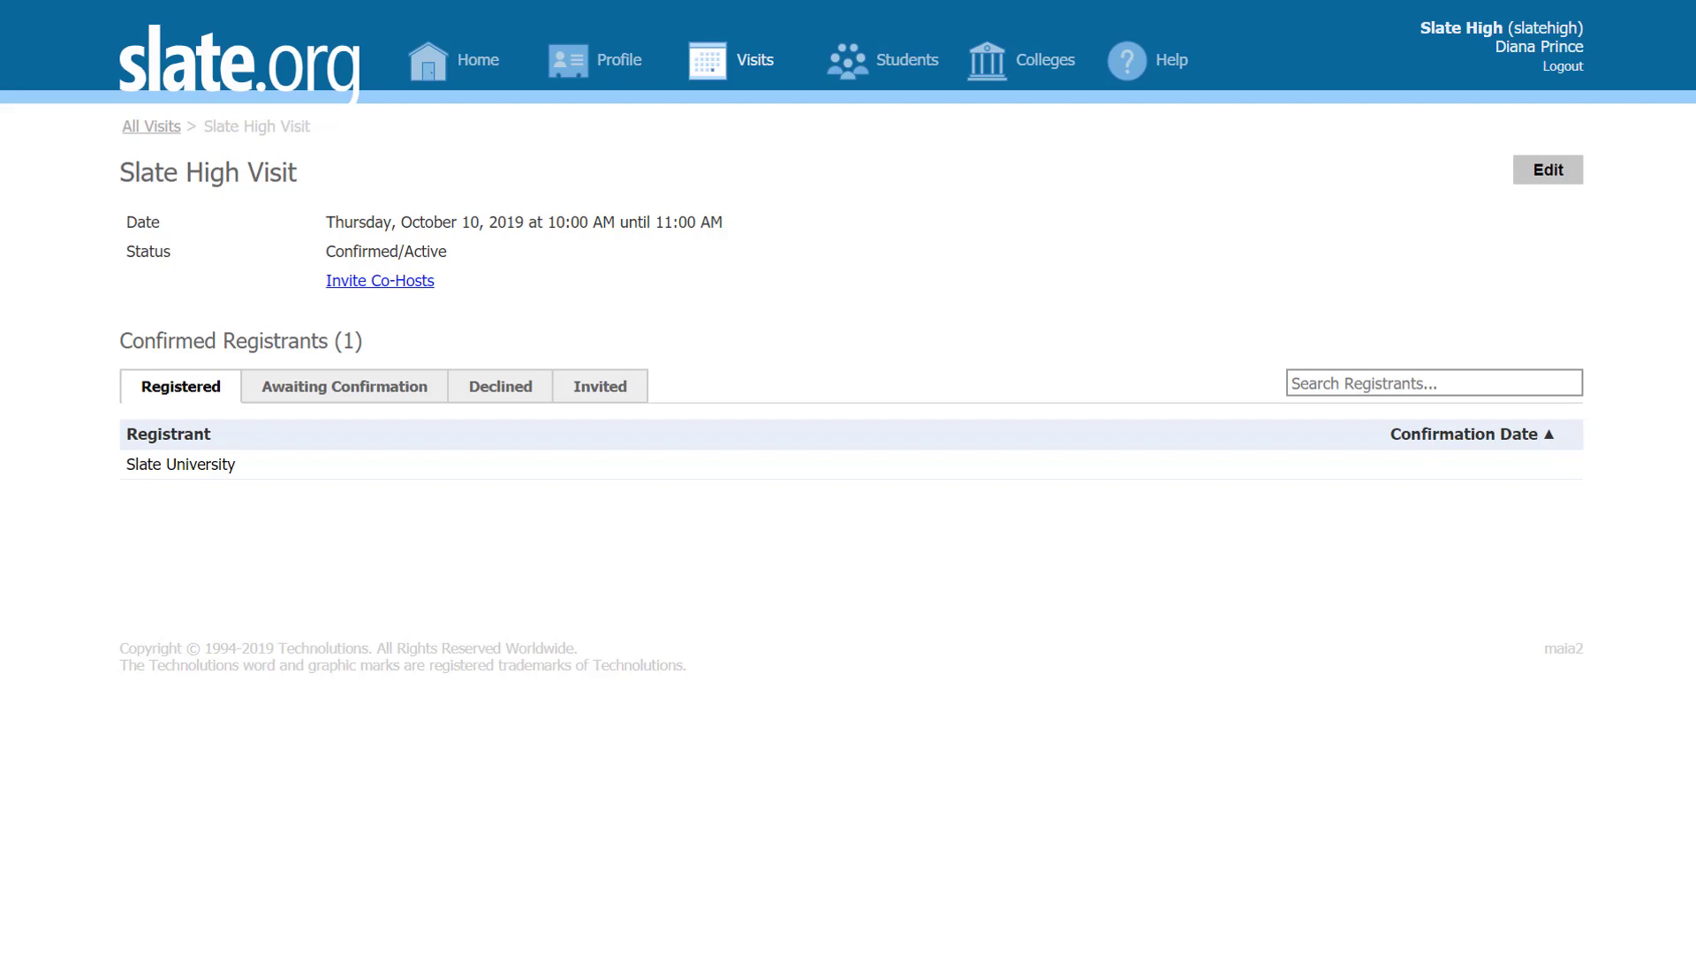
pyautogui.click(493, 63)
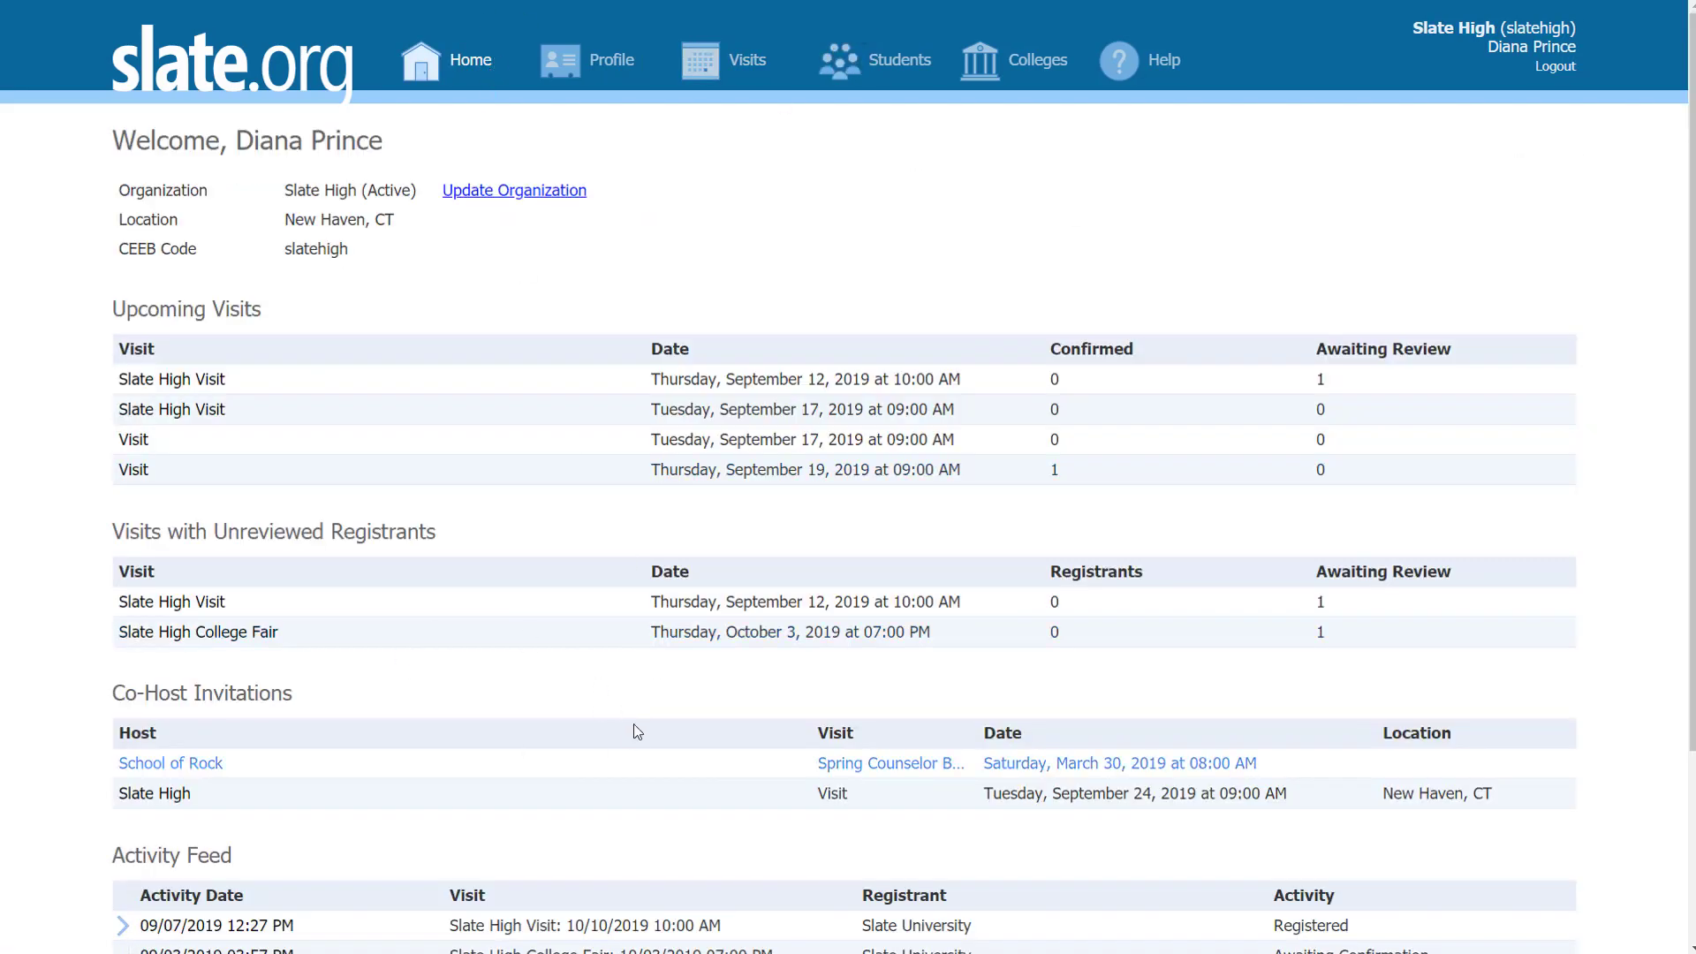
# Step: Invite School of Rock as a co-host of the Slate High College Fair
pyautogui.click(200, 633)
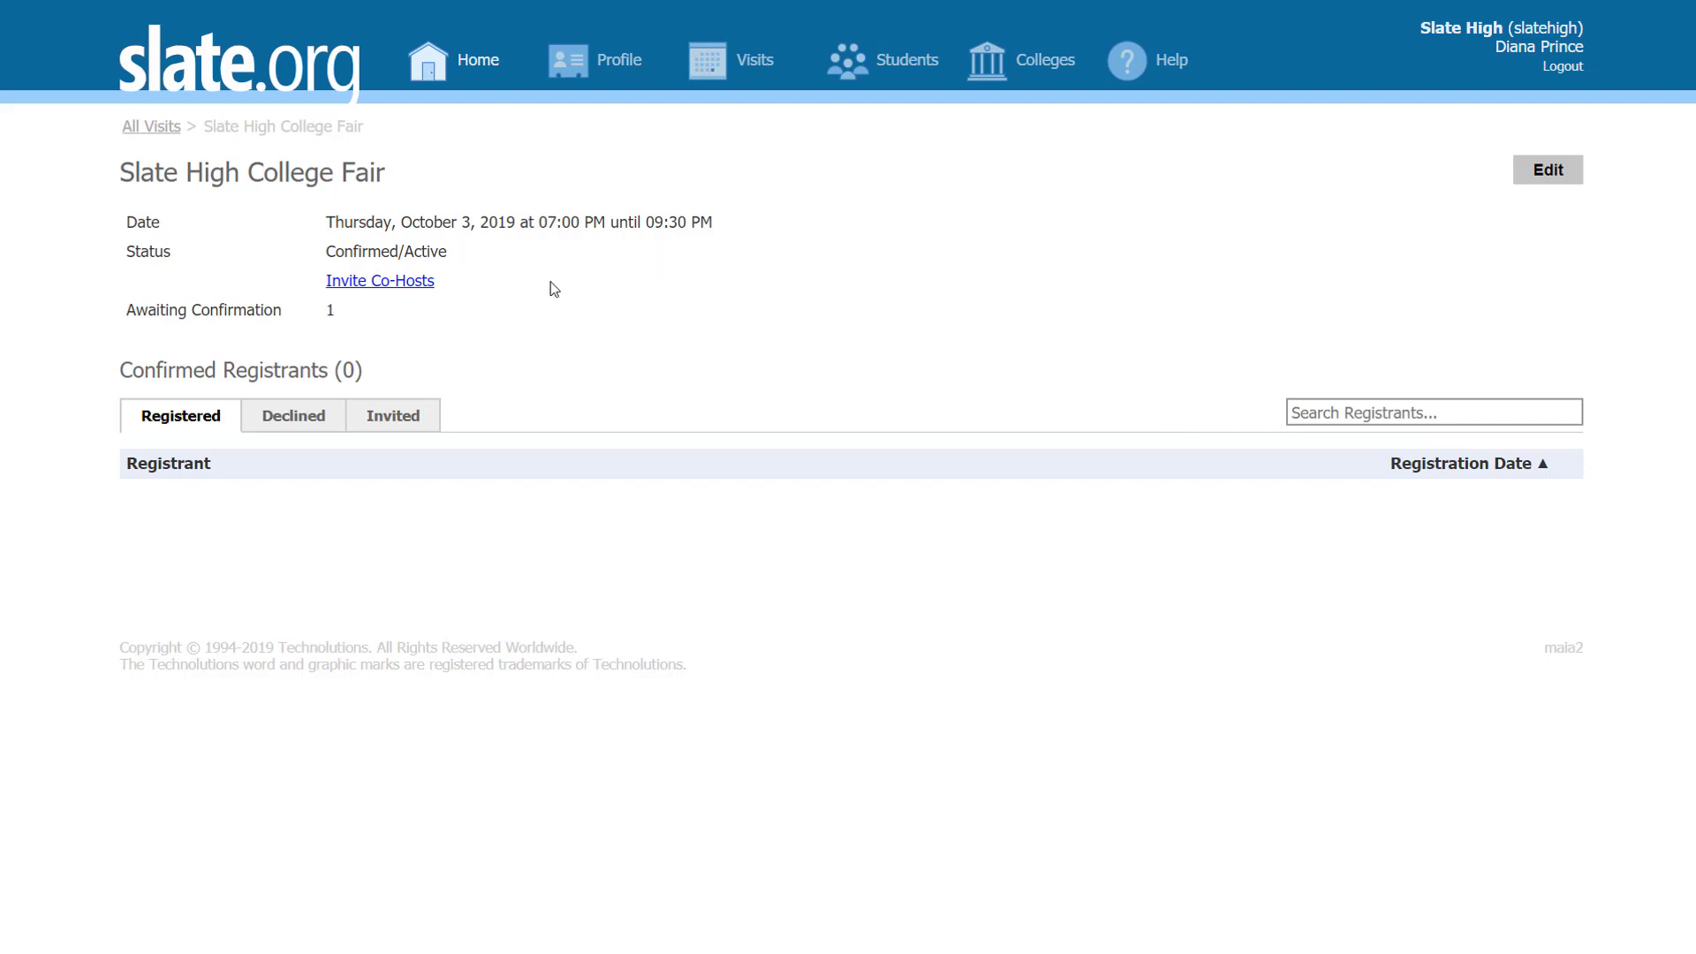
pyautogui.click(409, 283)
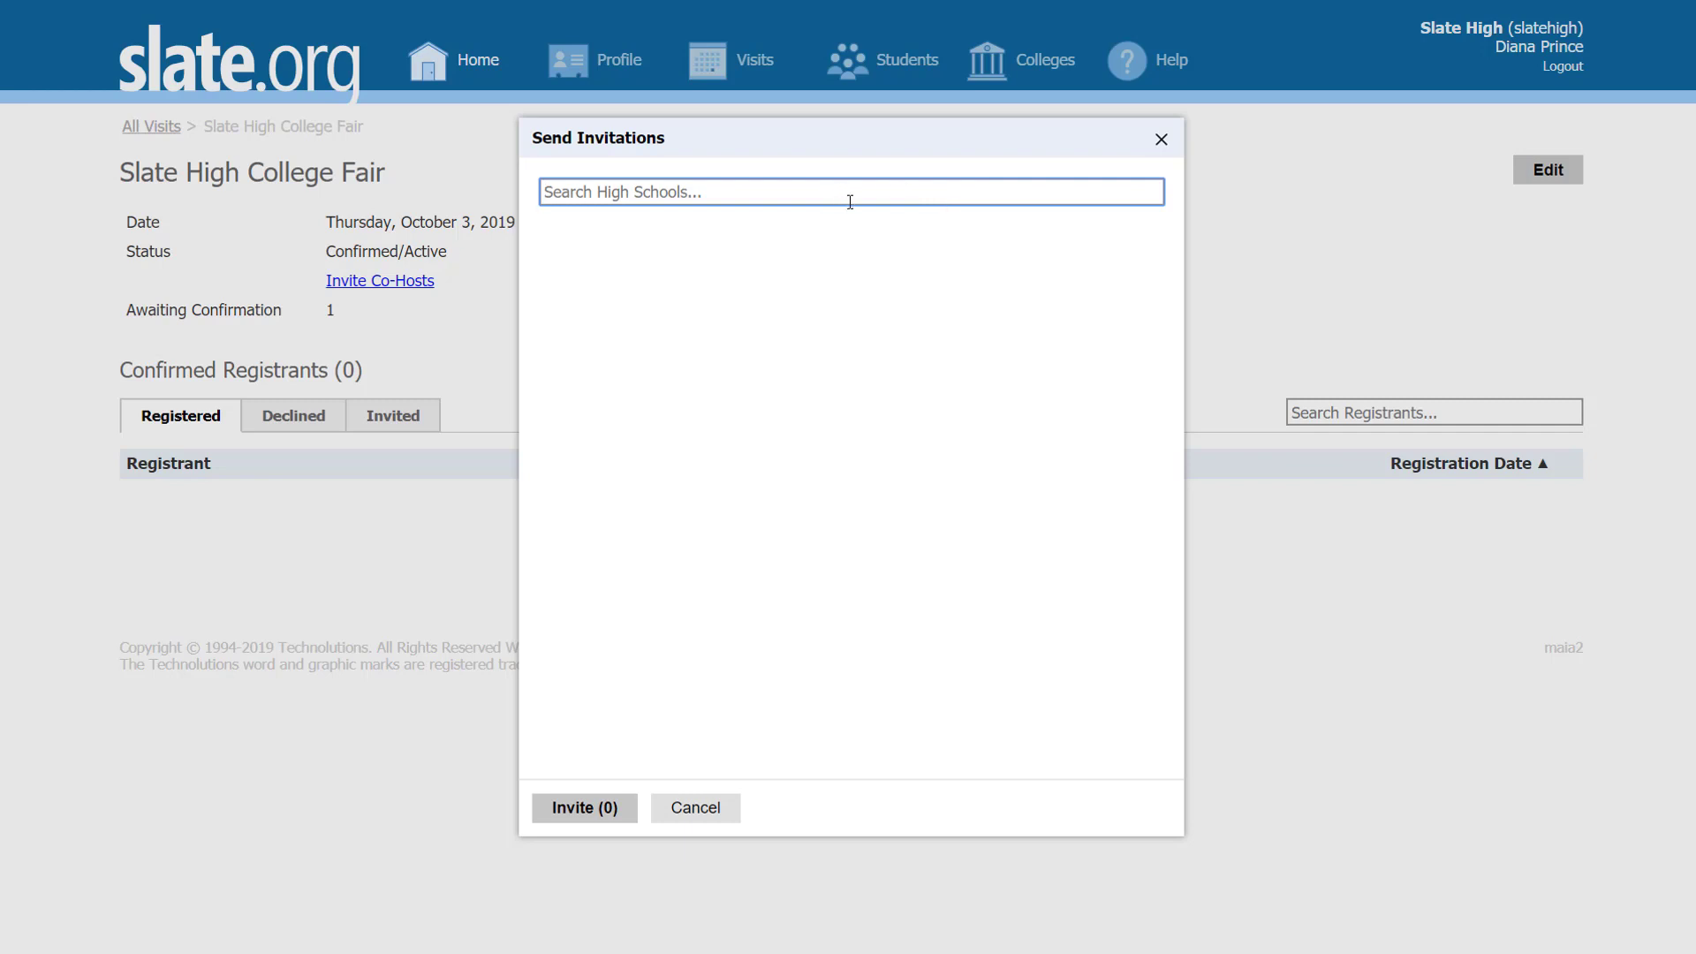
pyautogui.write('school')
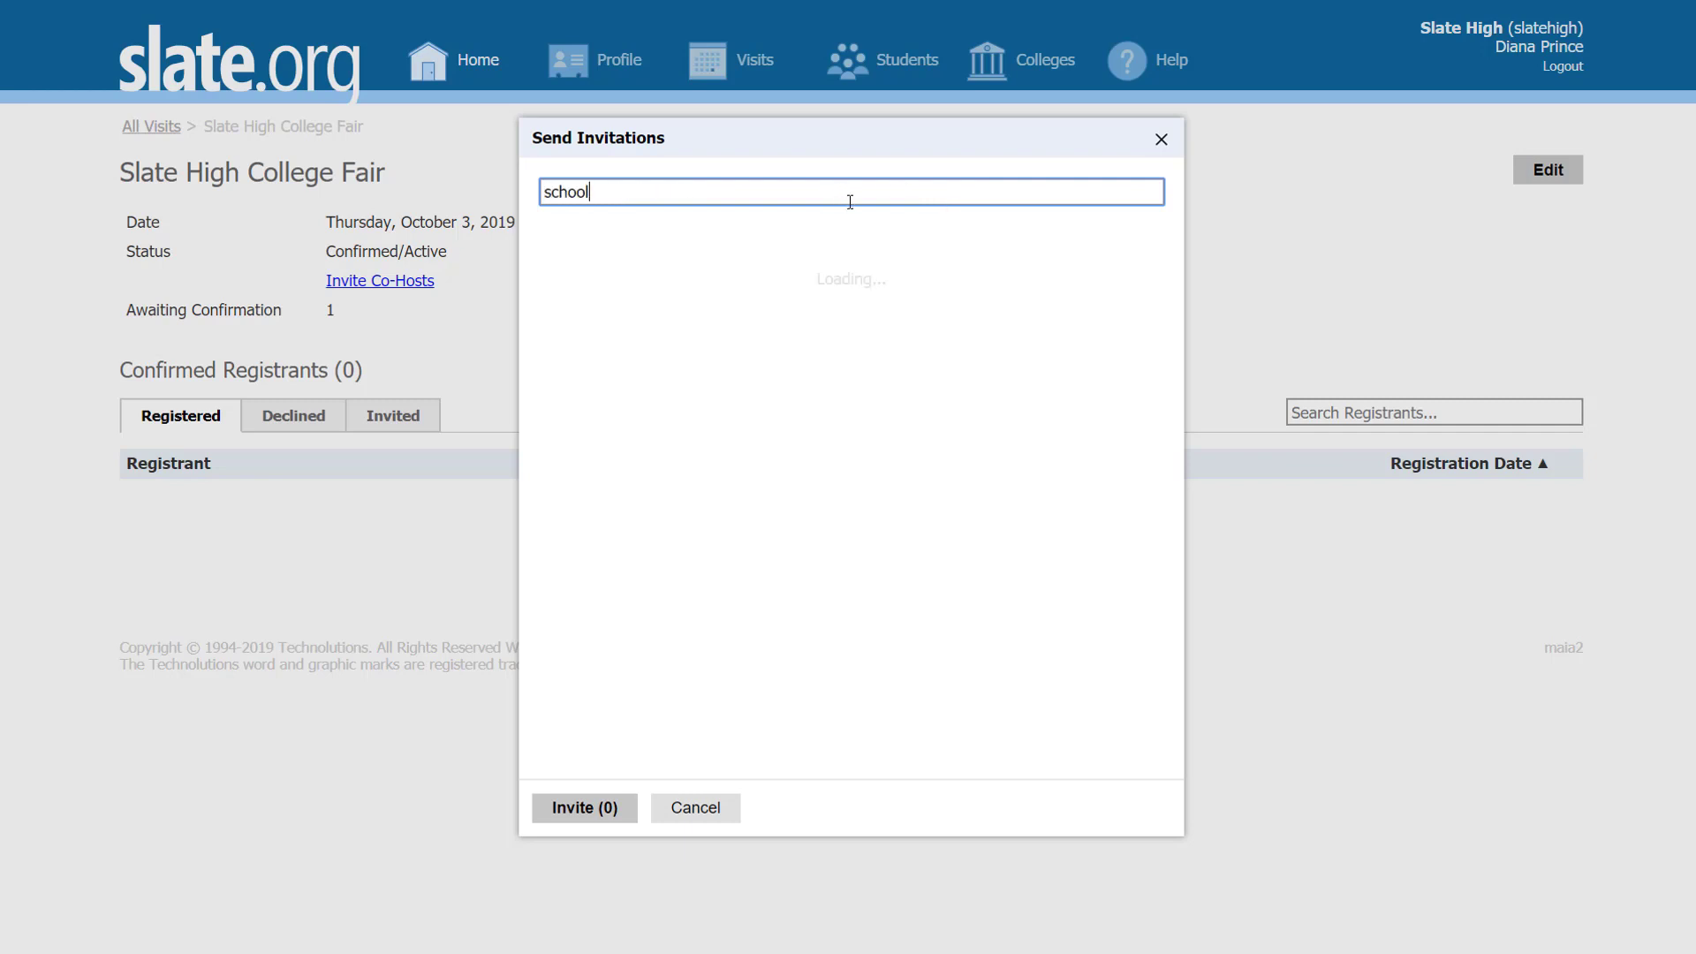
pyautogui.write(' of rock')
pyautogui.click(544, 375)
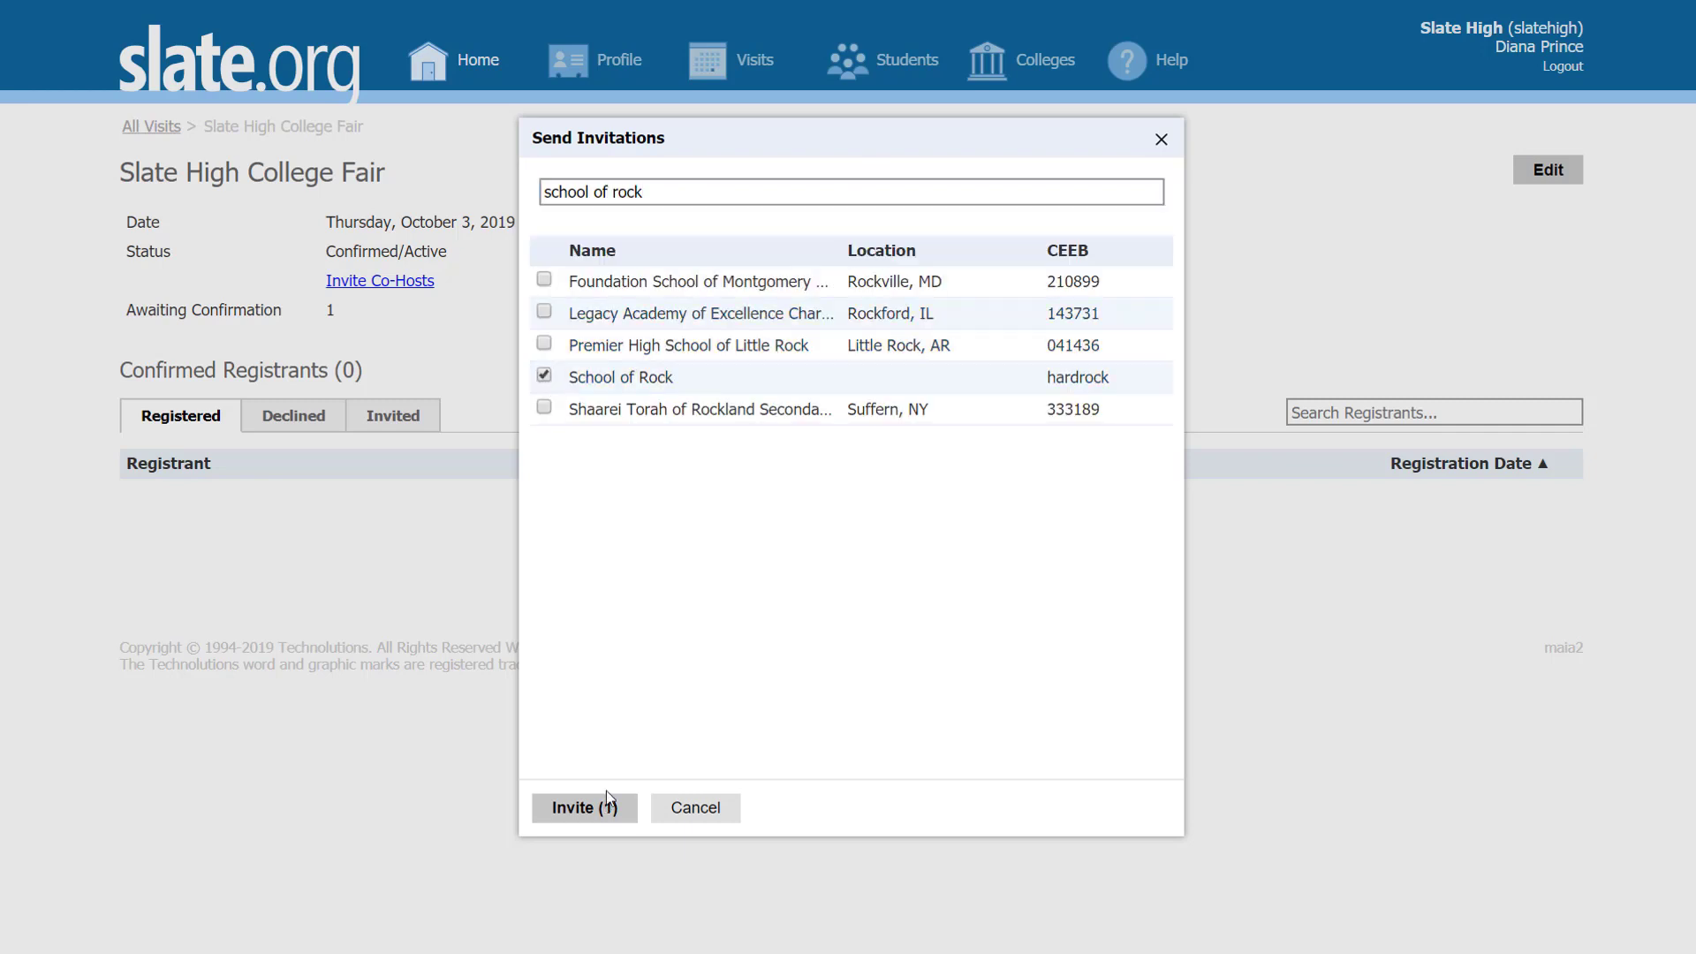
pyautogui.click(583, 807)
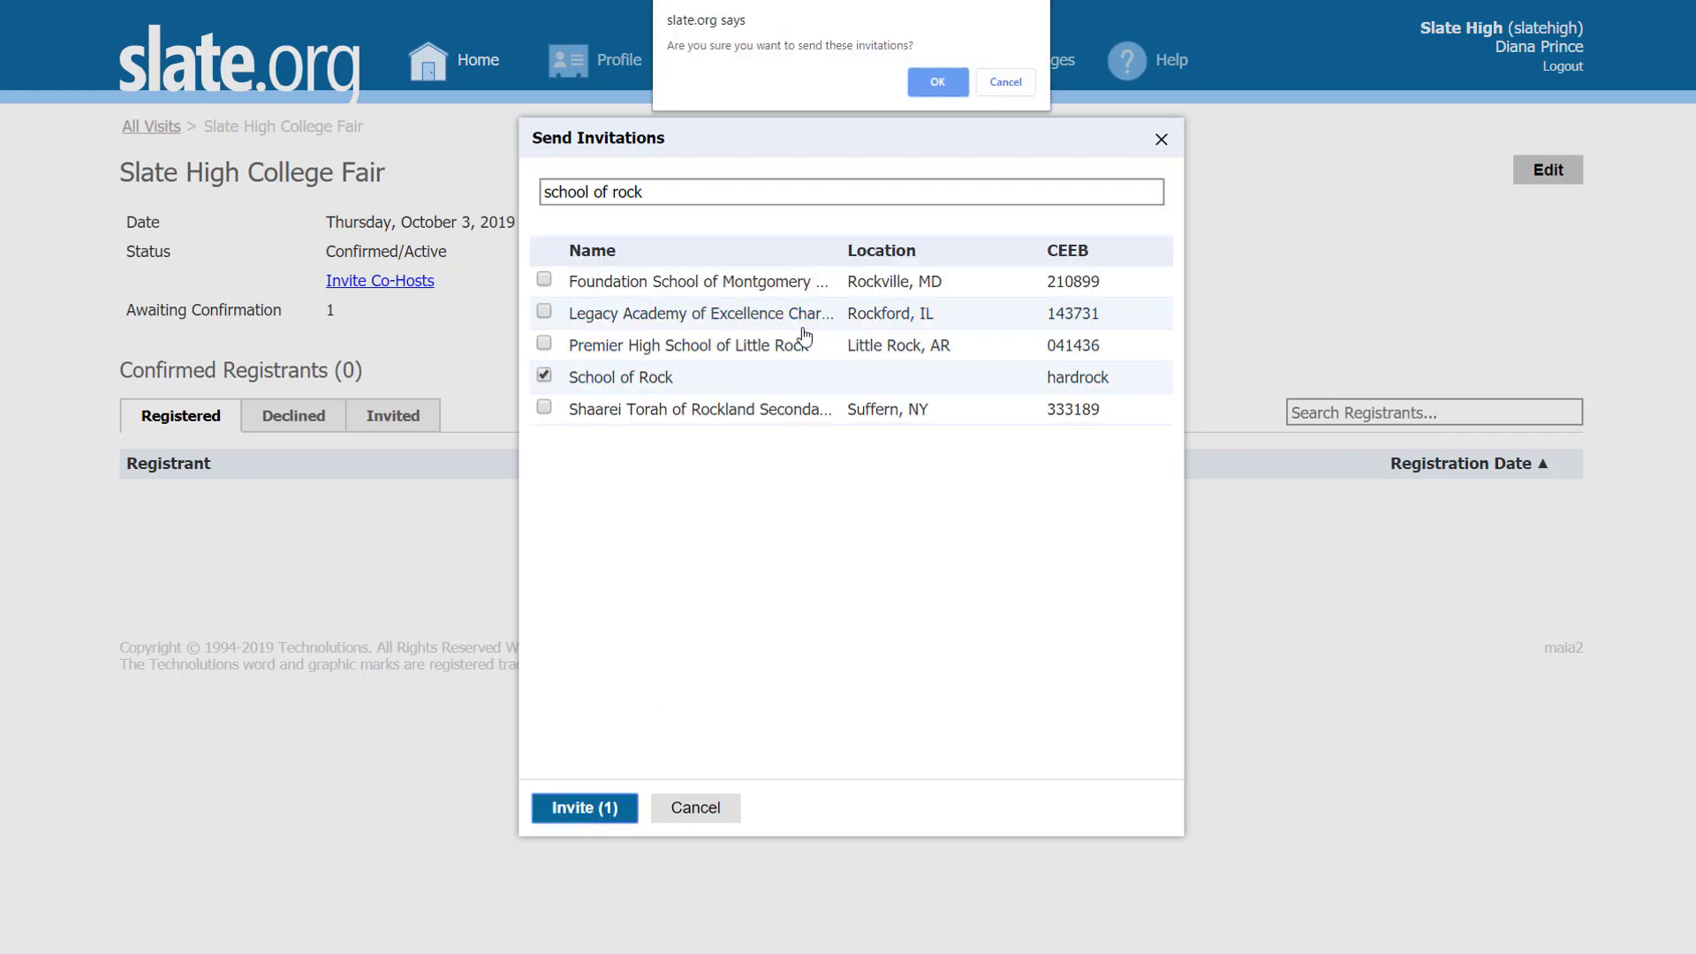
pyautogui.click(938, 84)
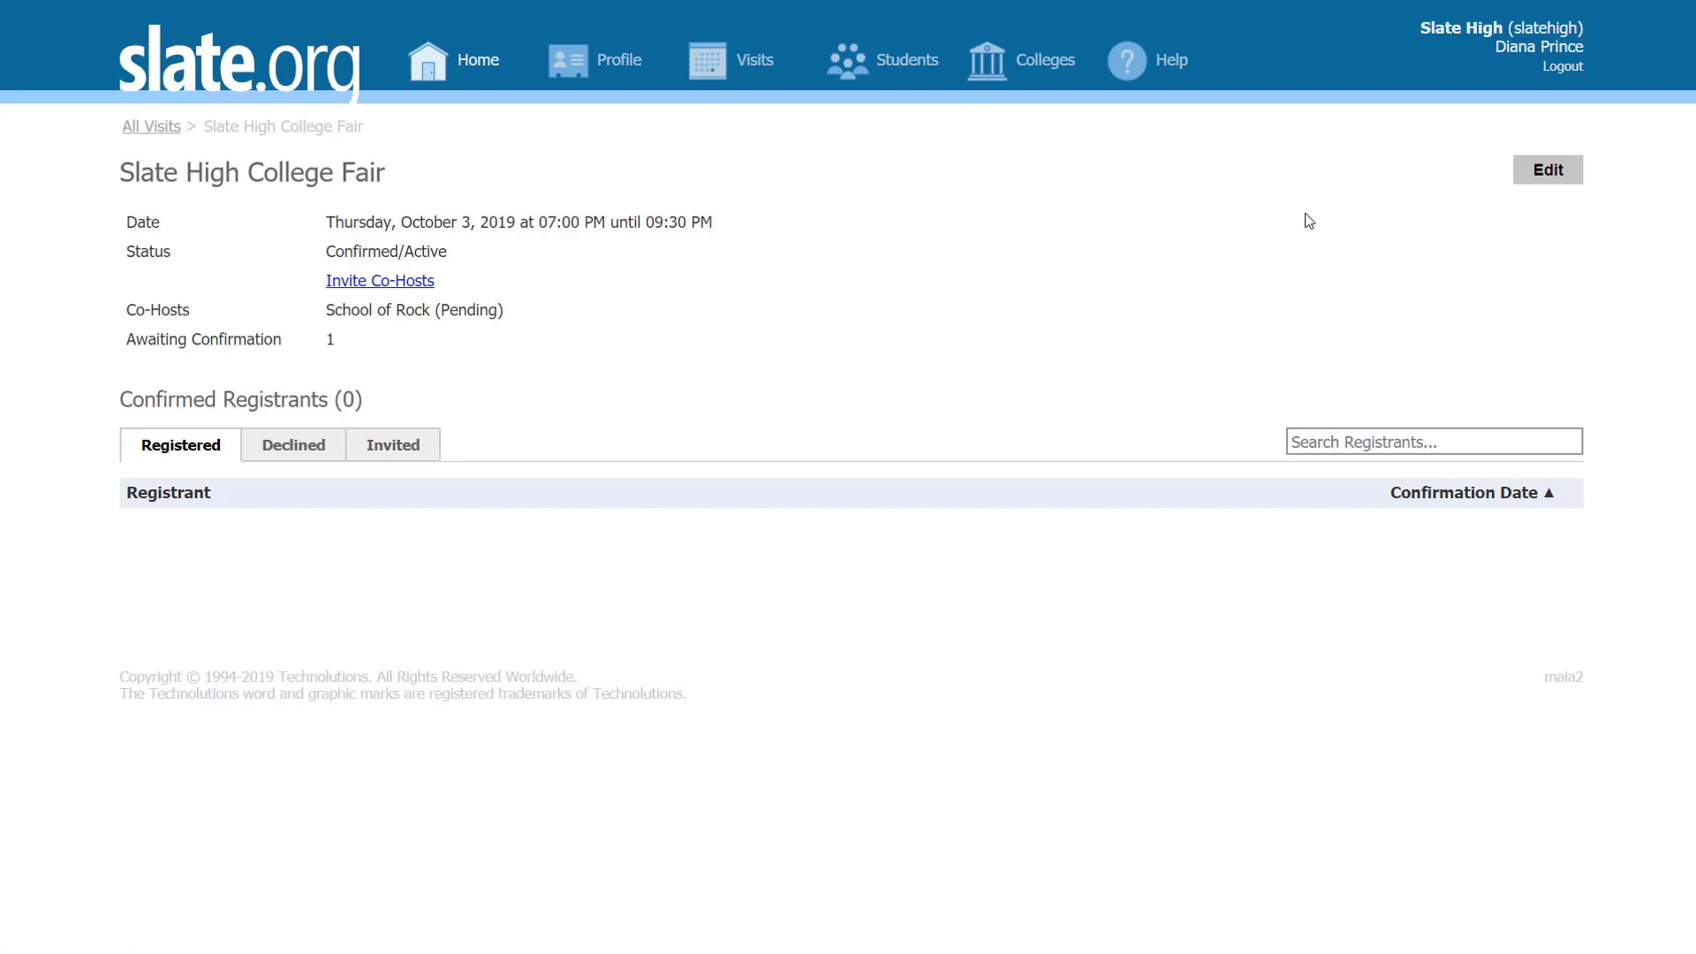
# Step: Open and cancel the fair's Edit settings, then view the Invited colleges list
pyautogui.click(1548, 170)
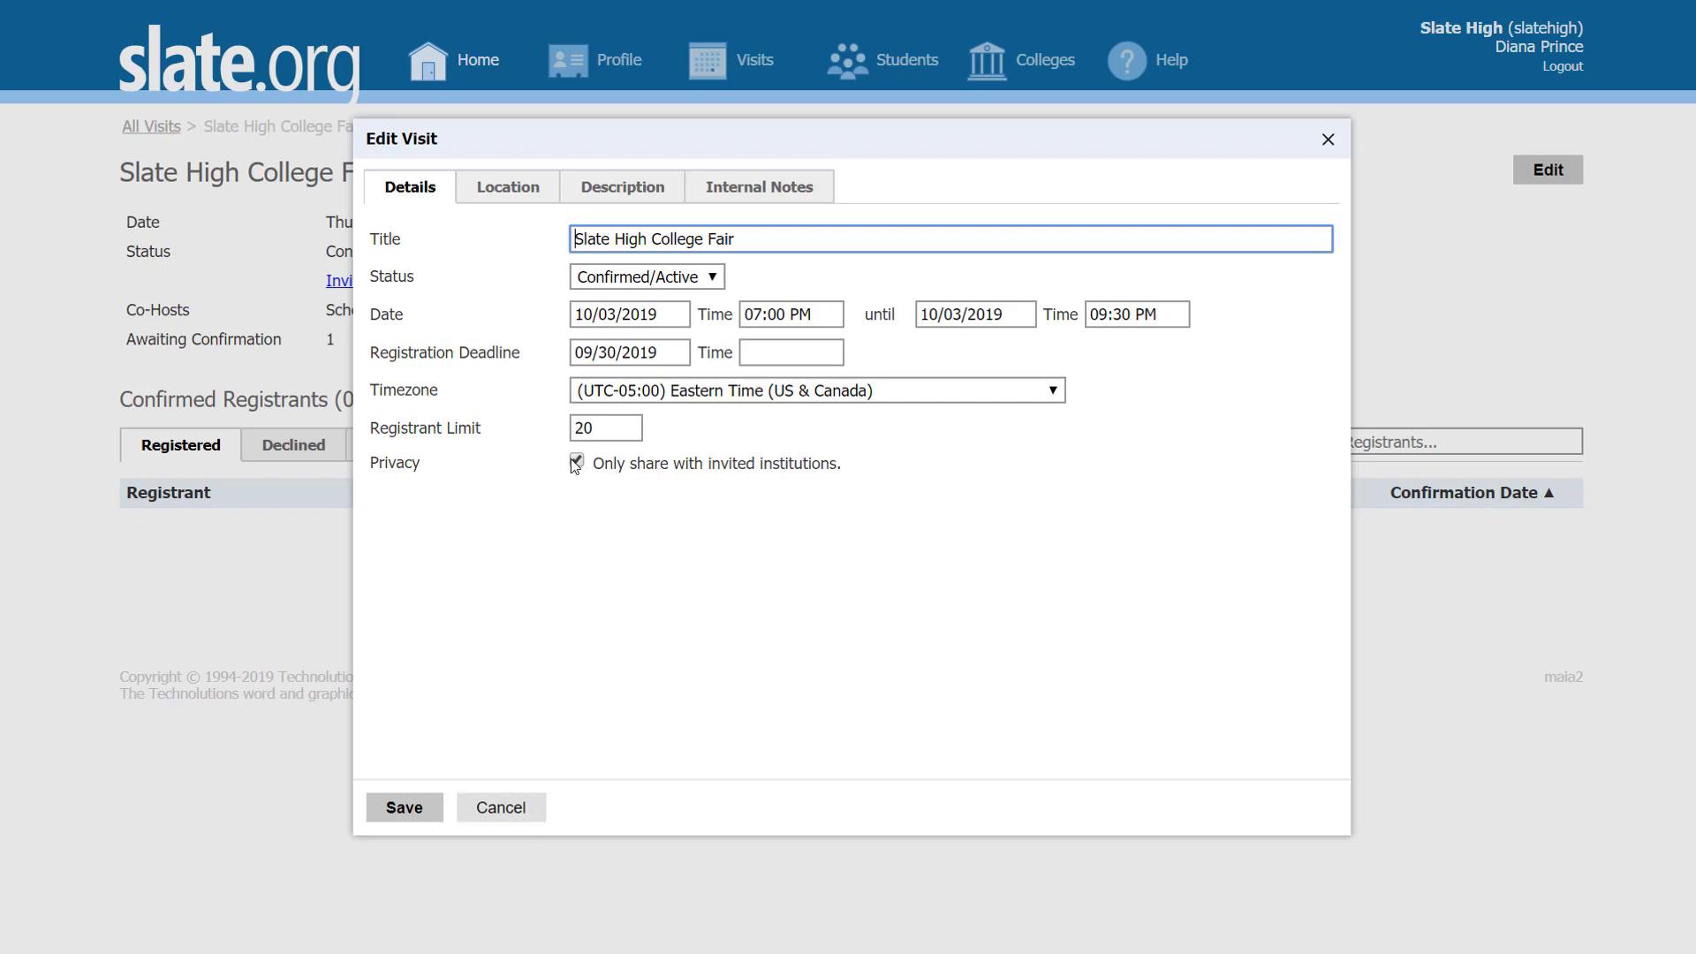
pyautogui.click(501, 807)
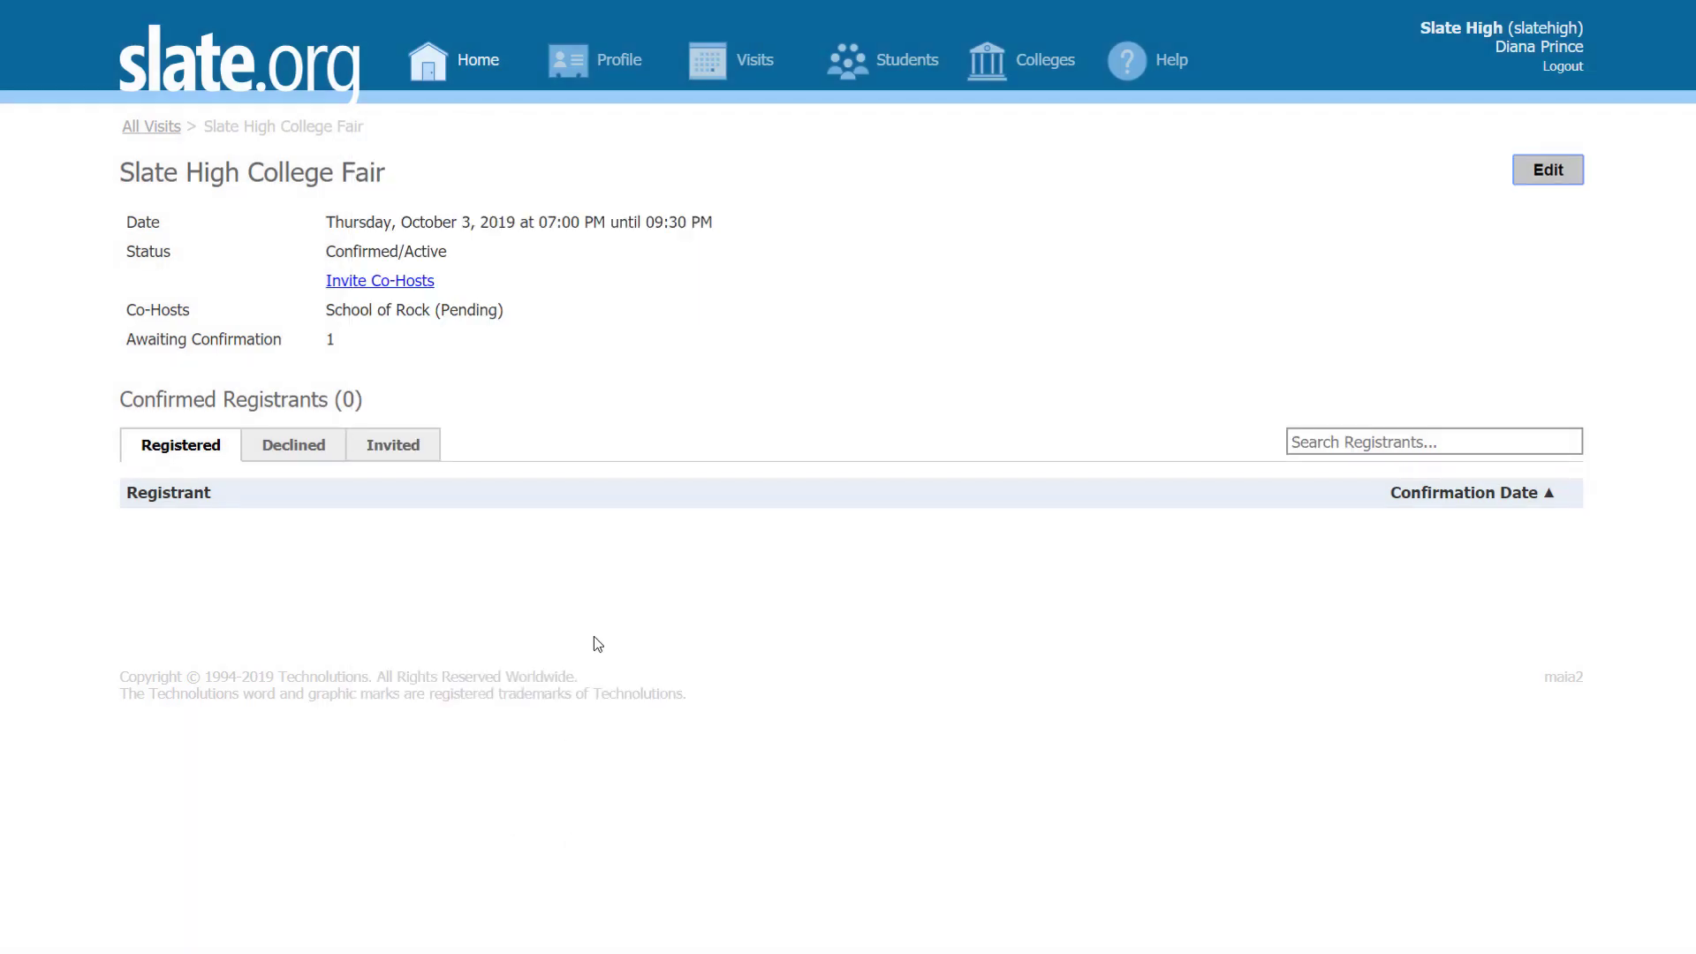
pyautogui.click(409, 447)
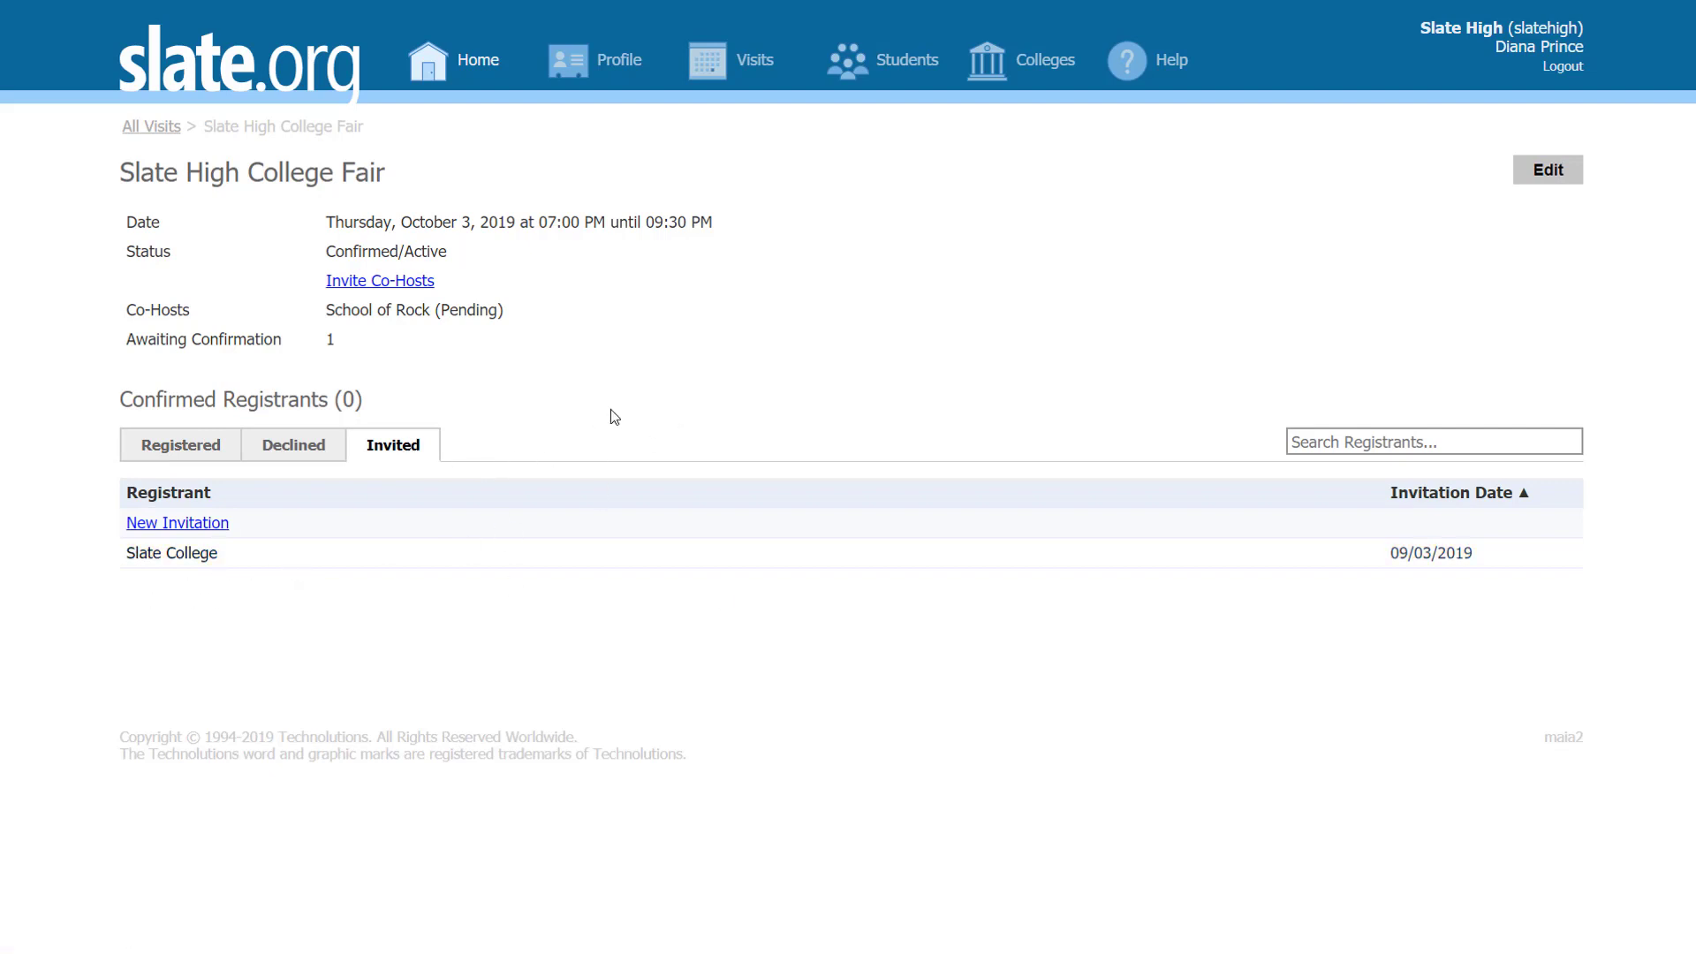
# Step: Try inviting Slate College and the Fall College Fair List, cancel unsent, and go to Colleges
pyautogui.click(197, 525)
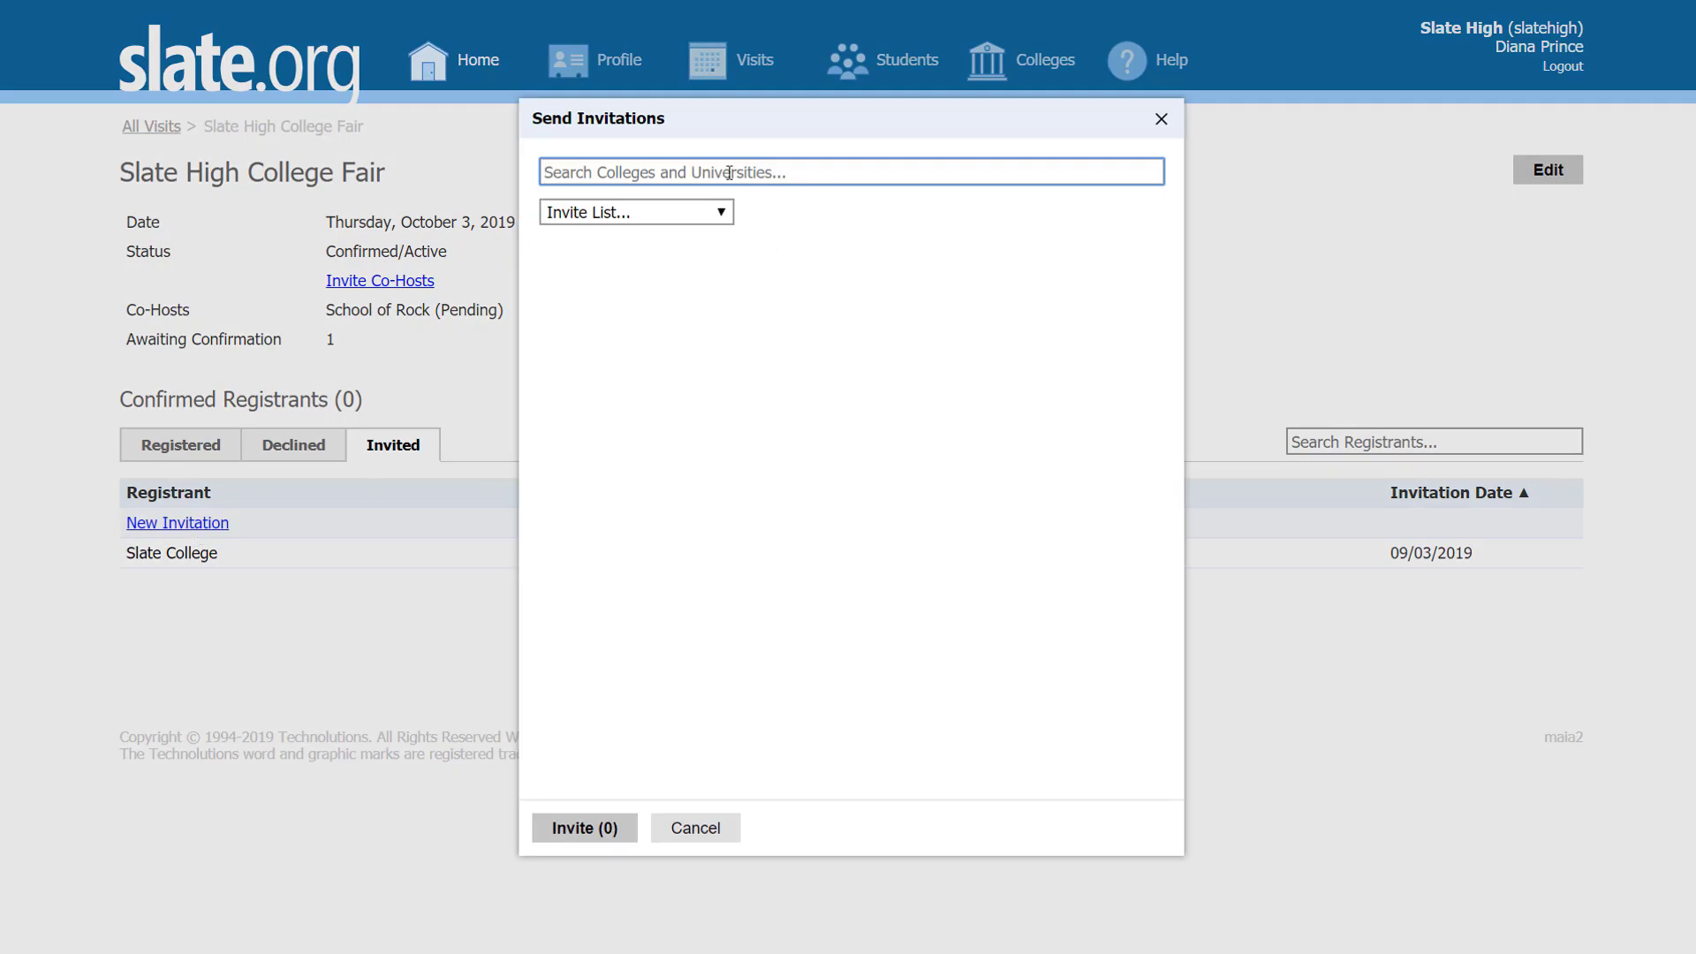
pyautogui.write('slate')
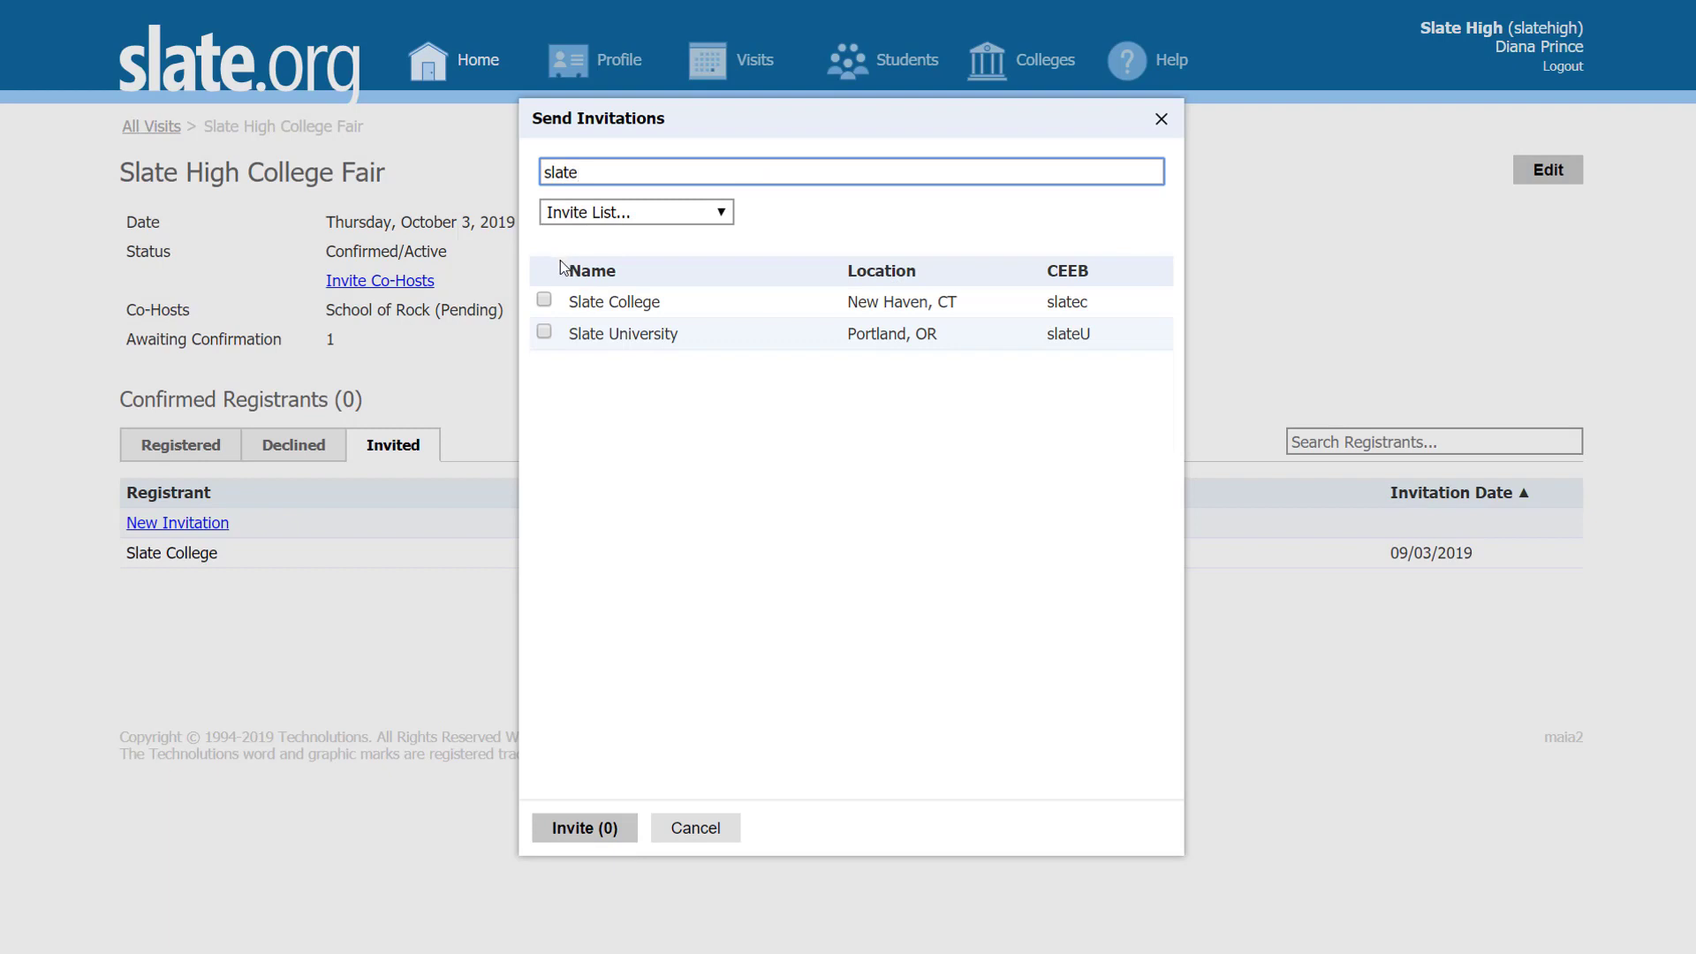
pyautogui.click(544, 301)
pyautogui.click(544, 300)
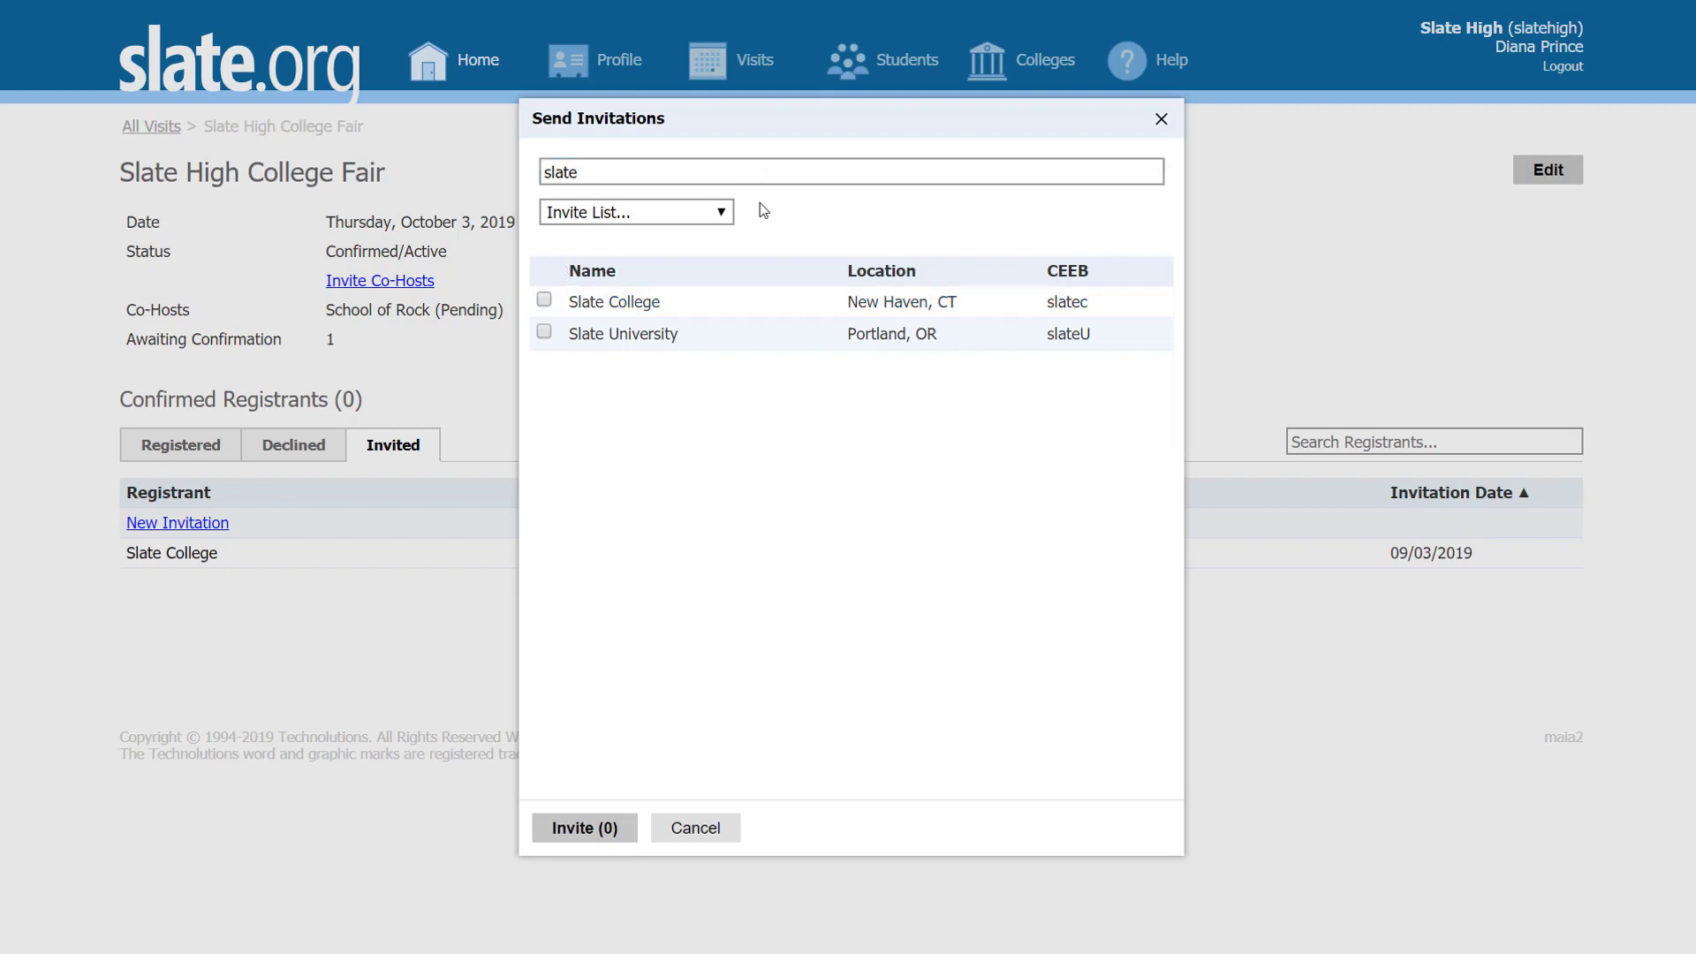
pyautogui.click(716, 216)
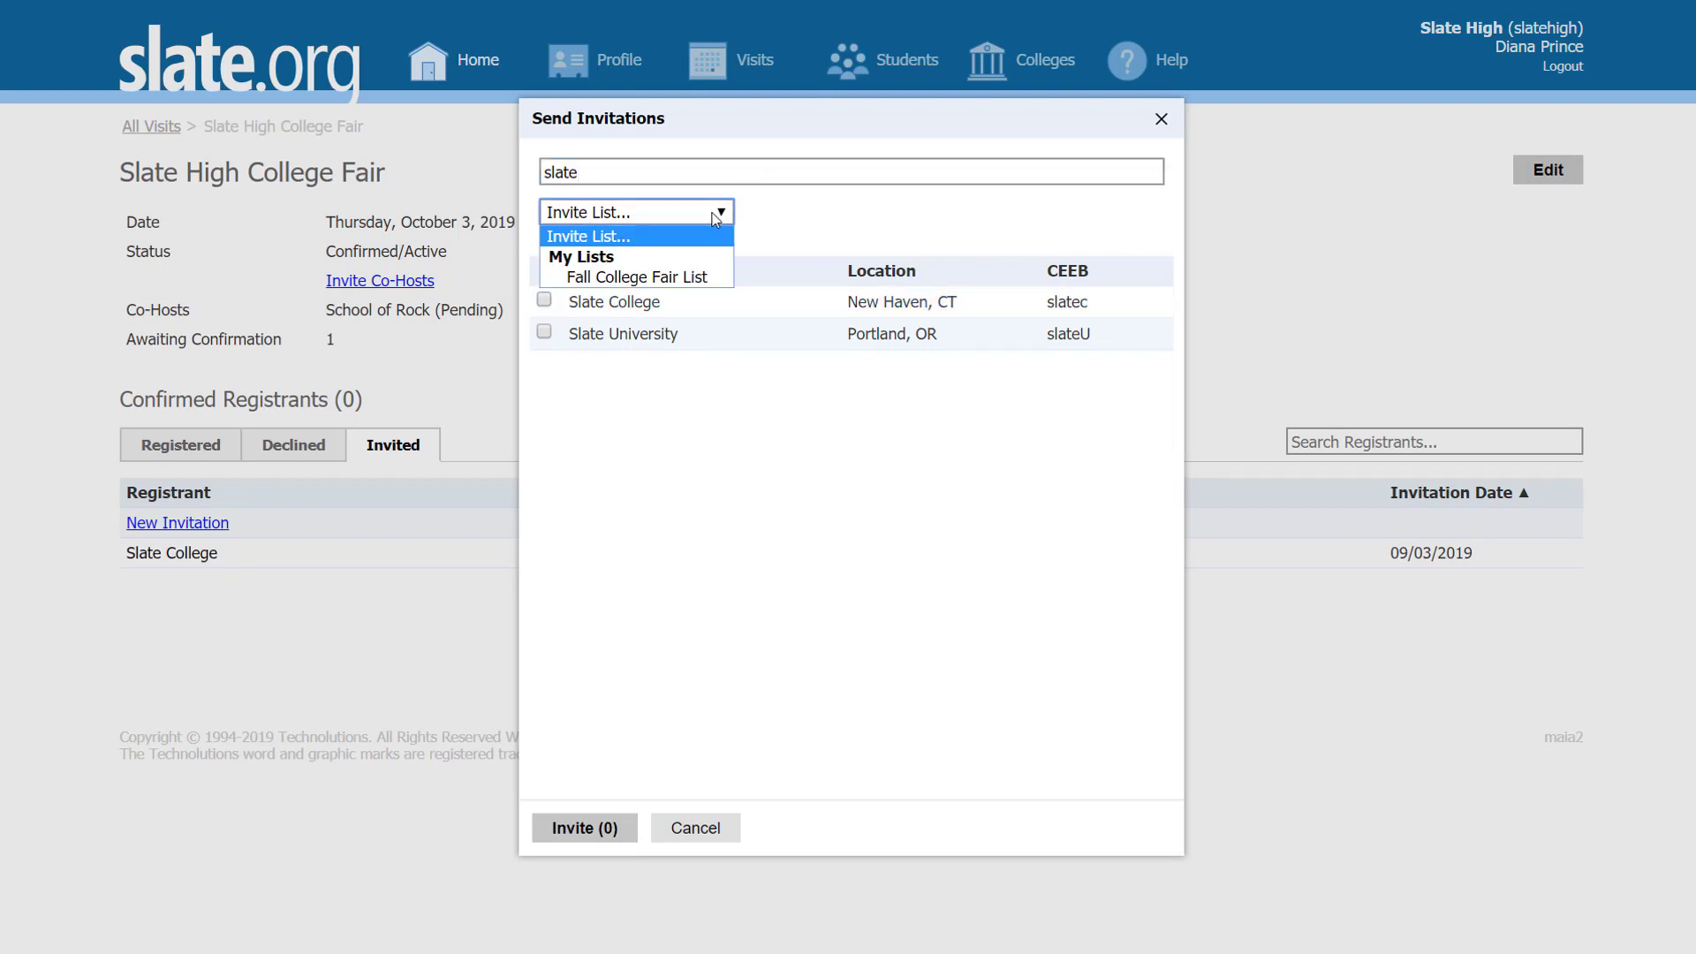
pyautogui.click(647, 277)
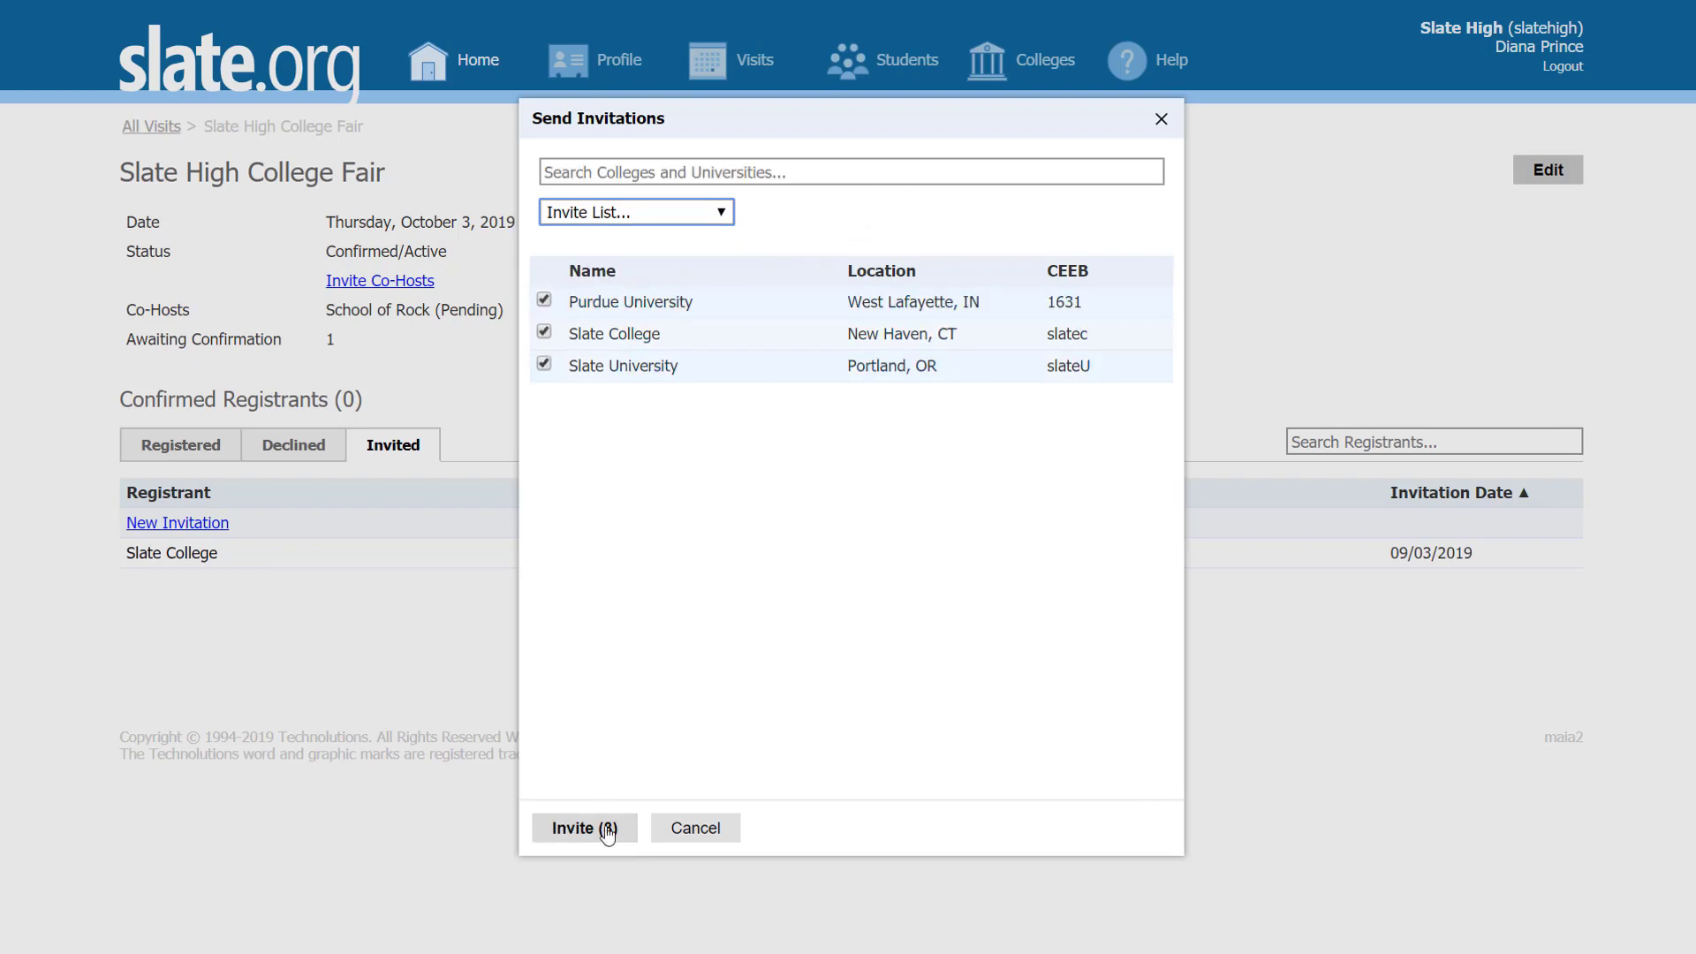
pyautogui.click(695, 828)
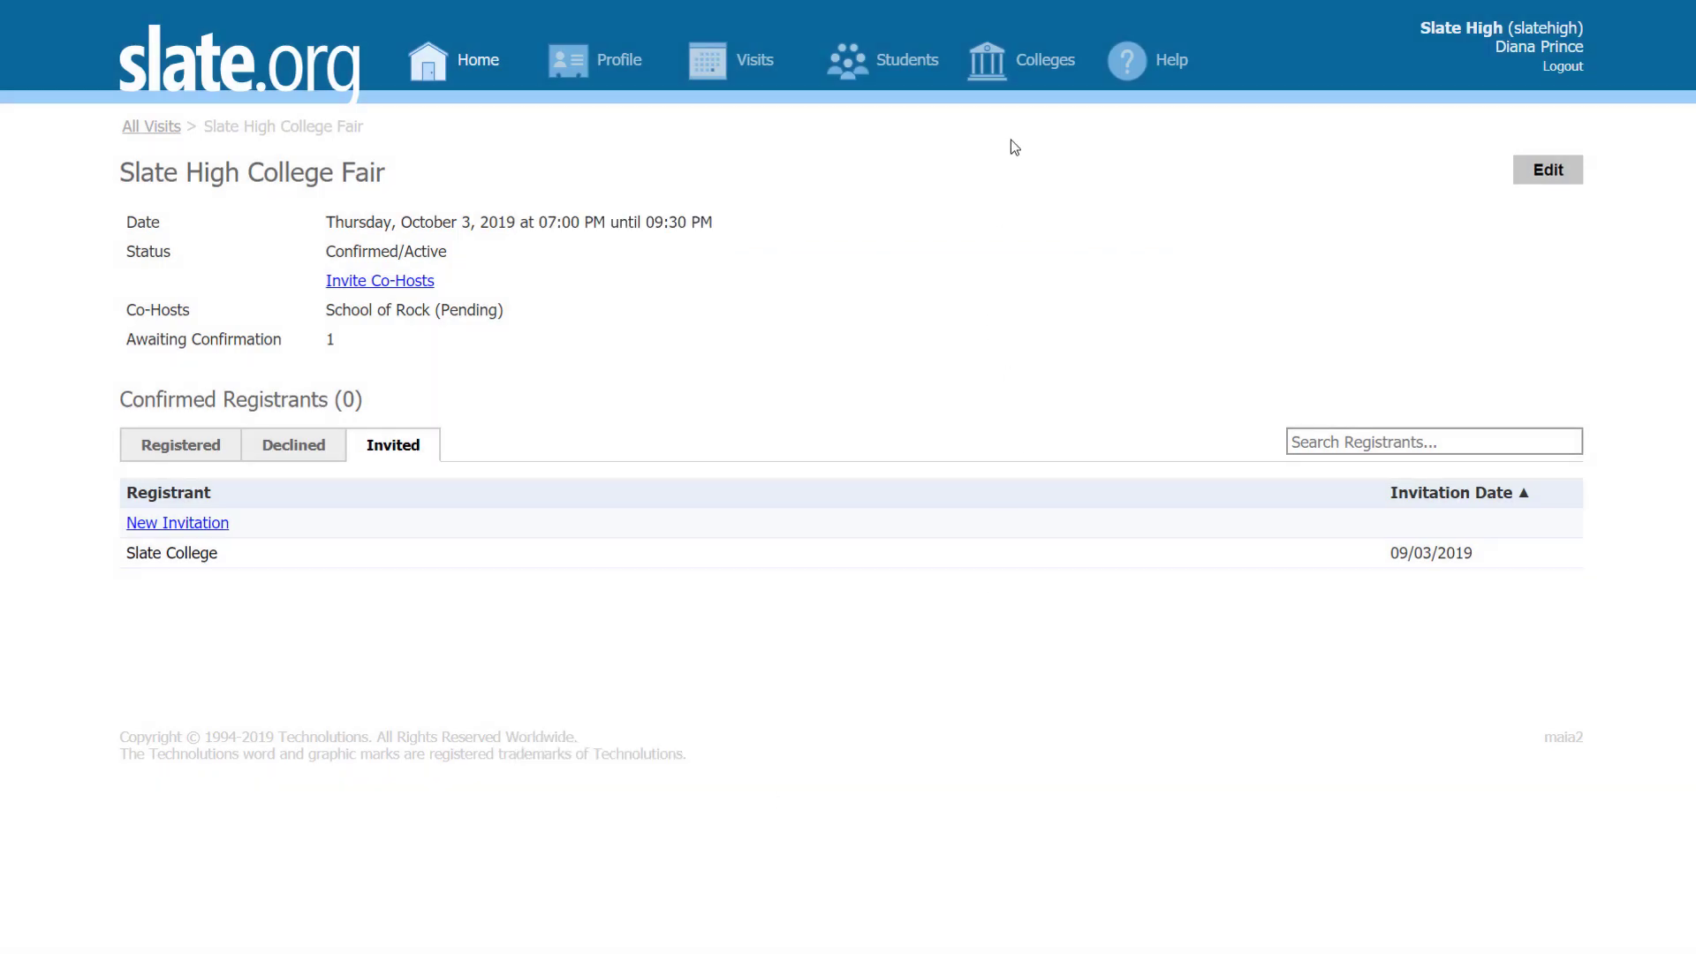
pyautogui.click(1011, 61)
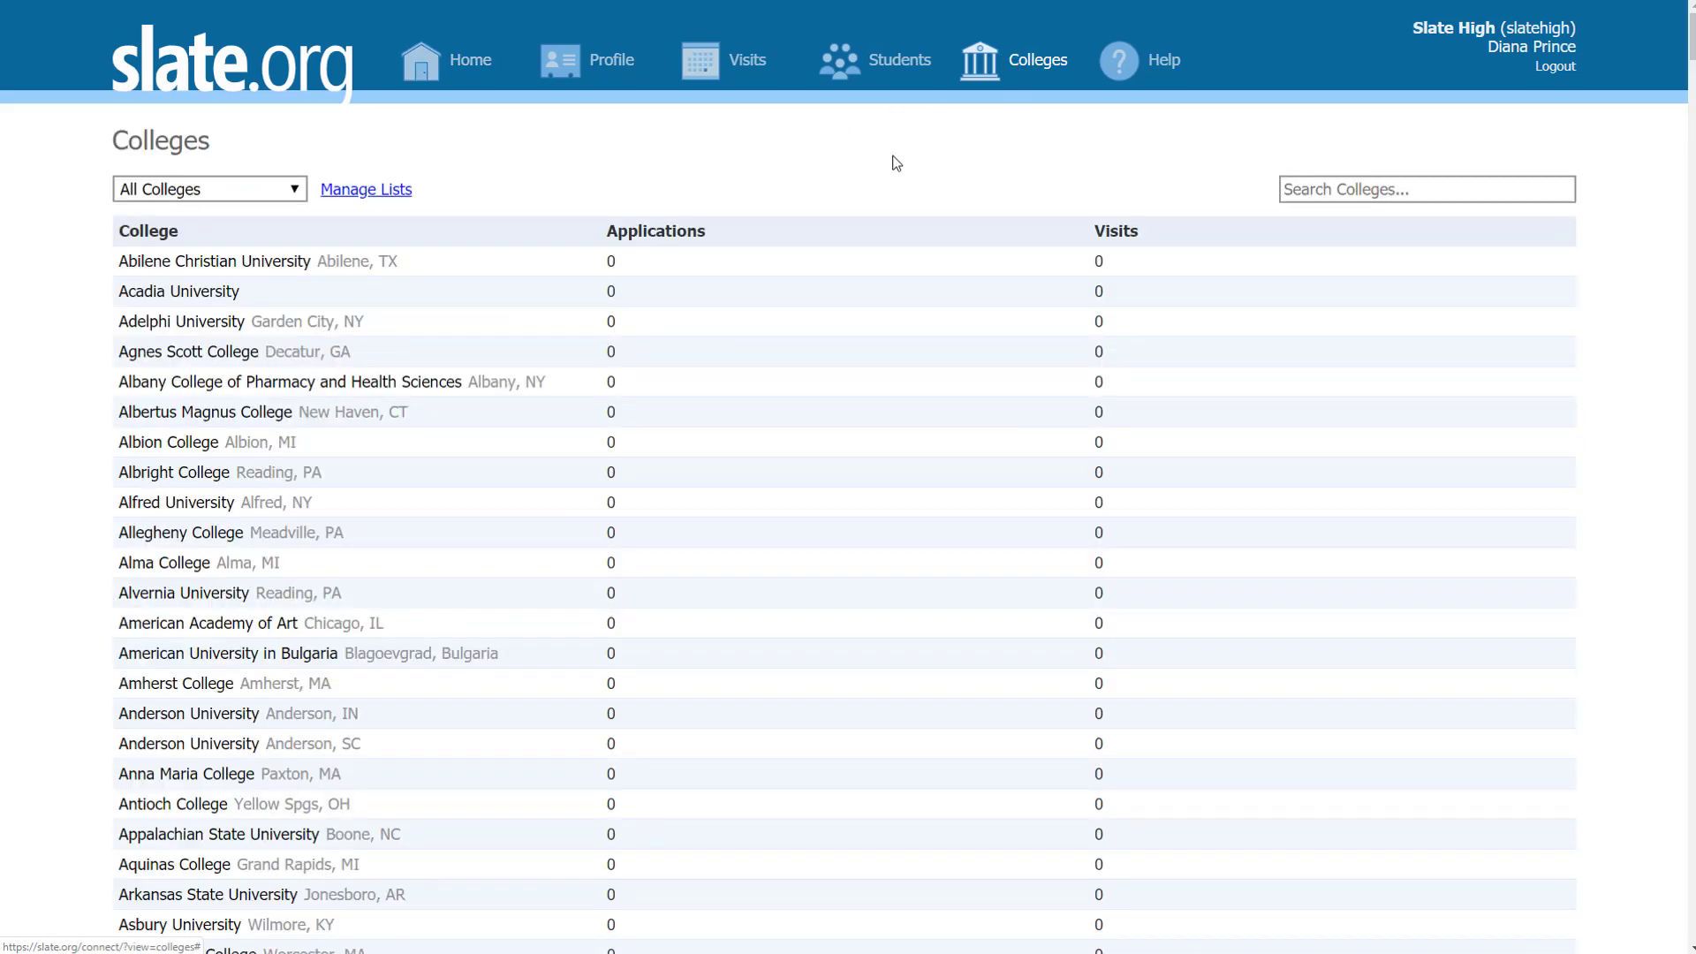
# Step: Filter the Colleges page to Fall College Fair List: Purdue, Slate College and Slate University
pyautogui.scroll(-1, 460, 335)
pyautogui.scroll(1, 461, 335)
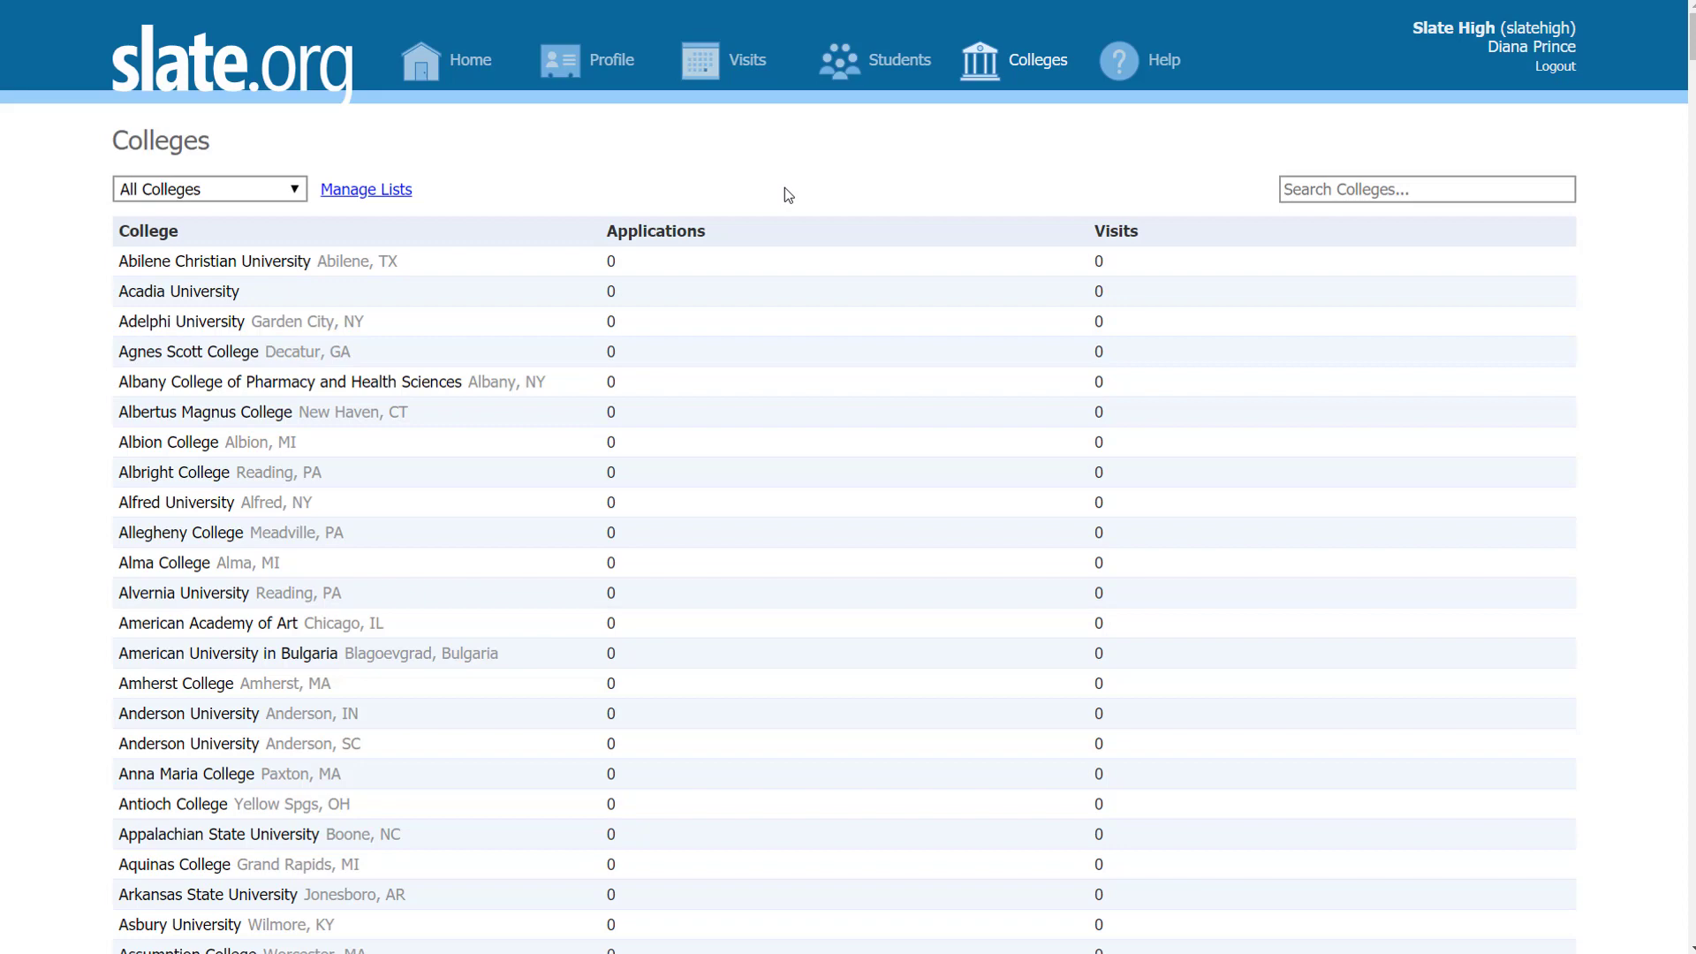
pyautogui.click(292, 196)
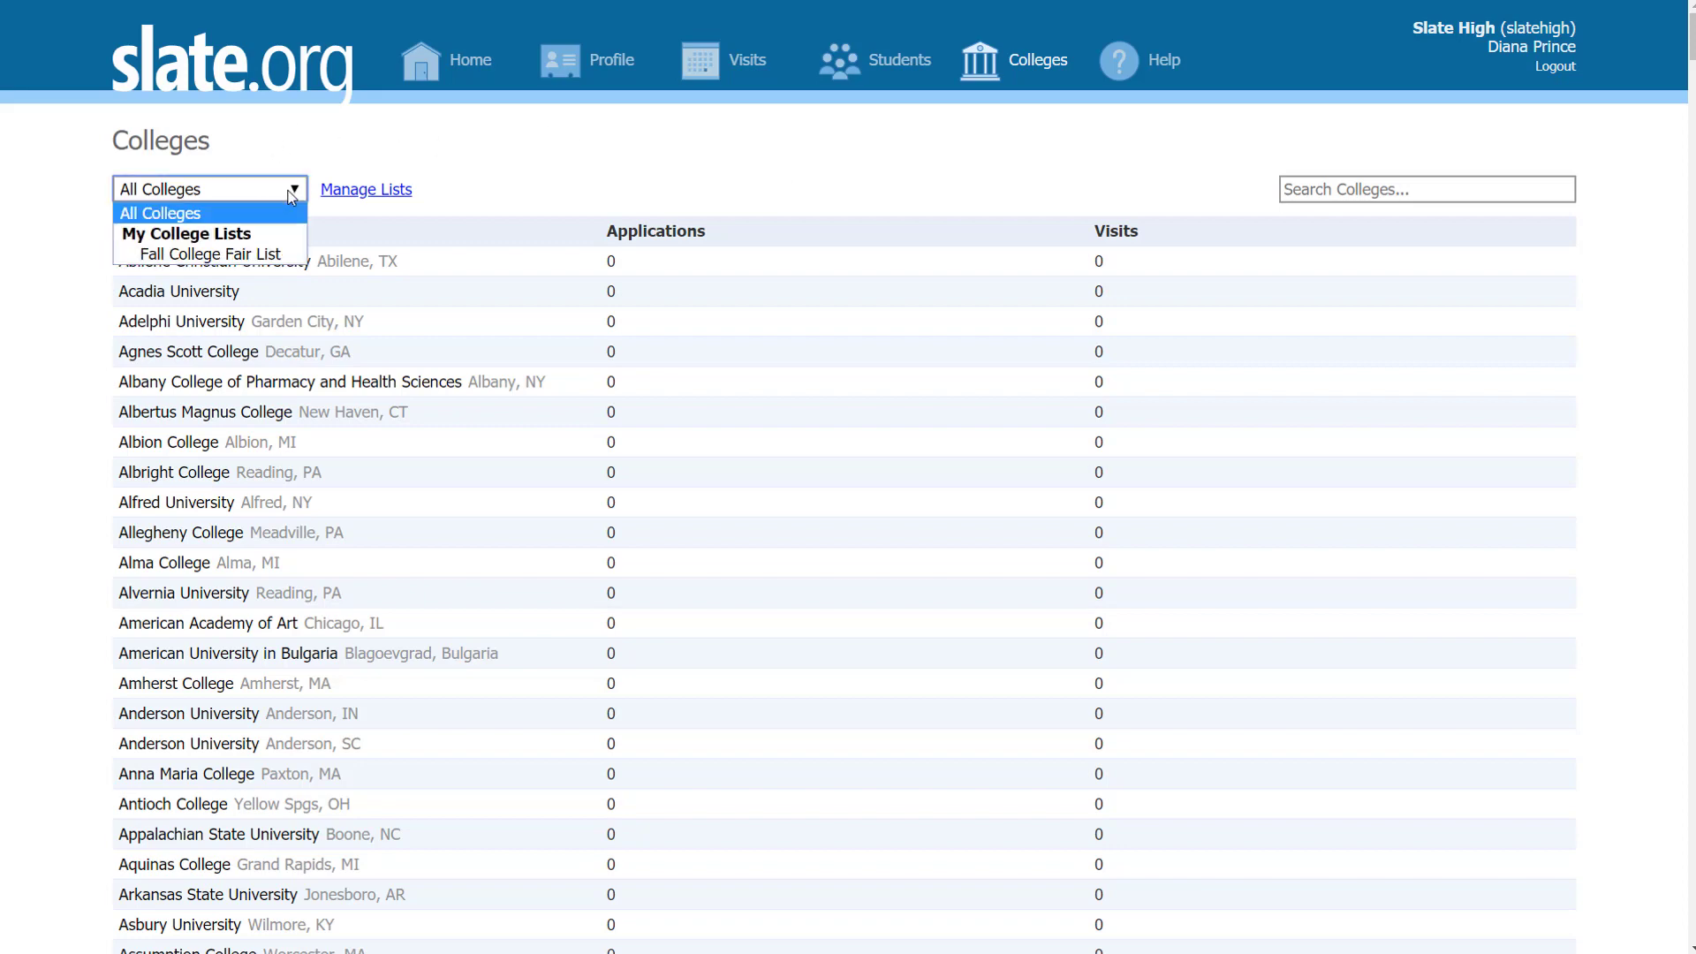
pyautogui.click(274, 256)
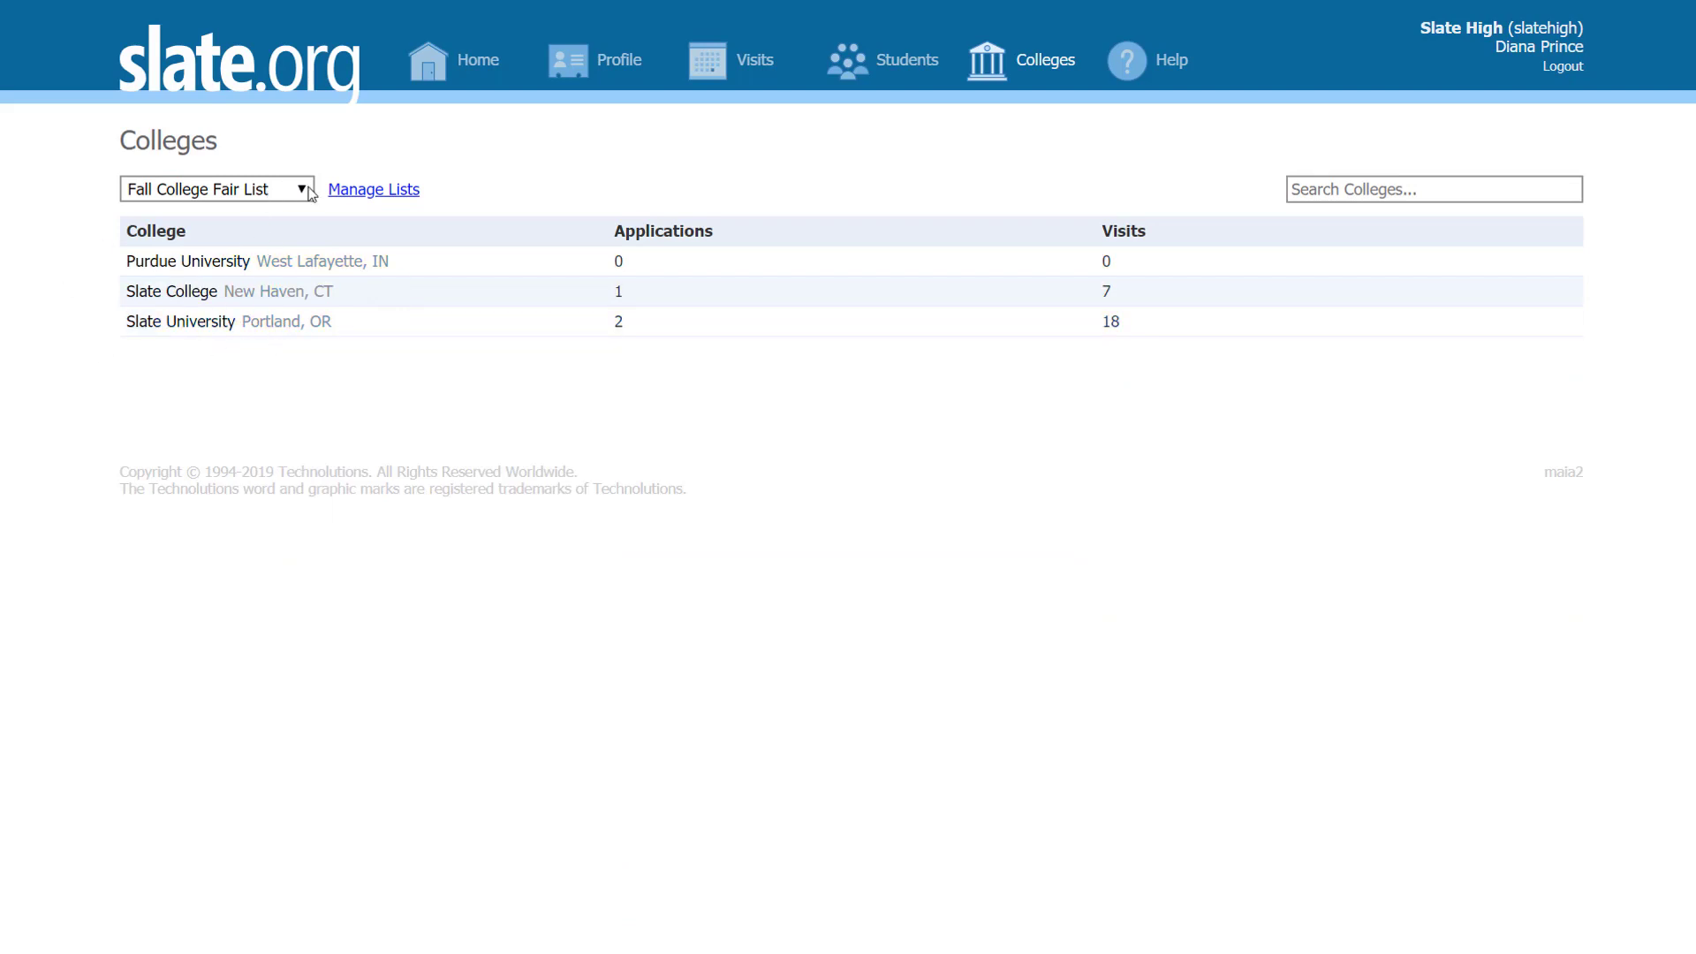
# Step: From Manage Lists, start a new college list named 'College Fair List #2'
pyautogui.click(358, 190)
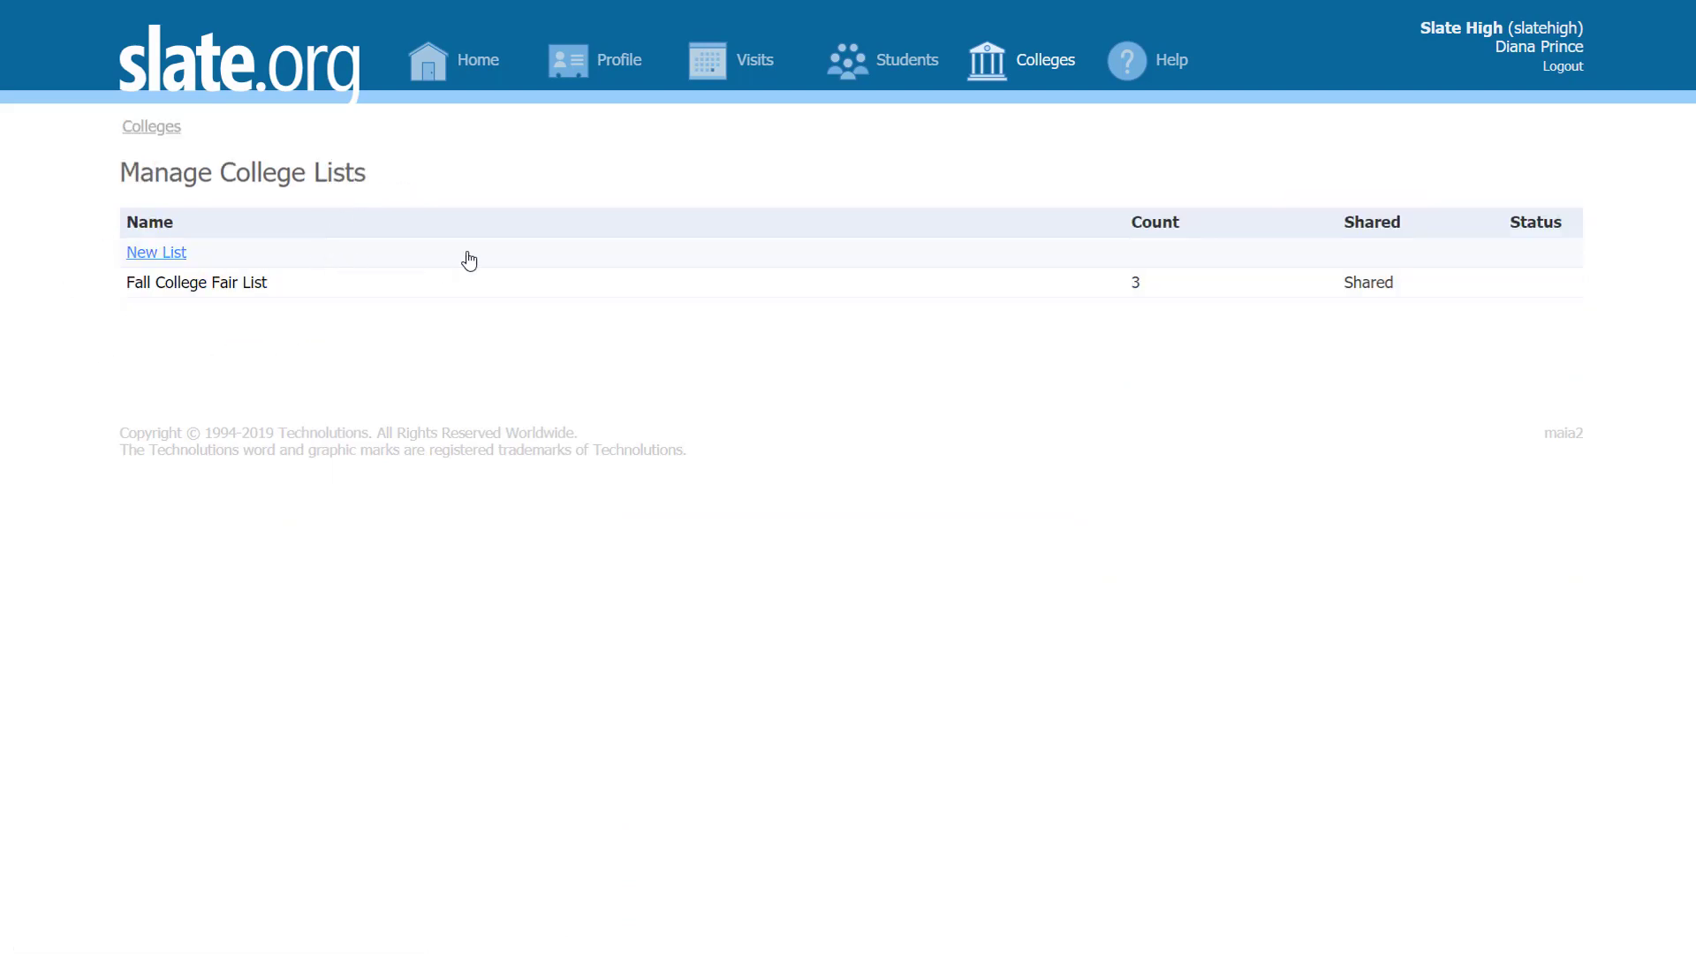
pyautogui.click(300, 286)
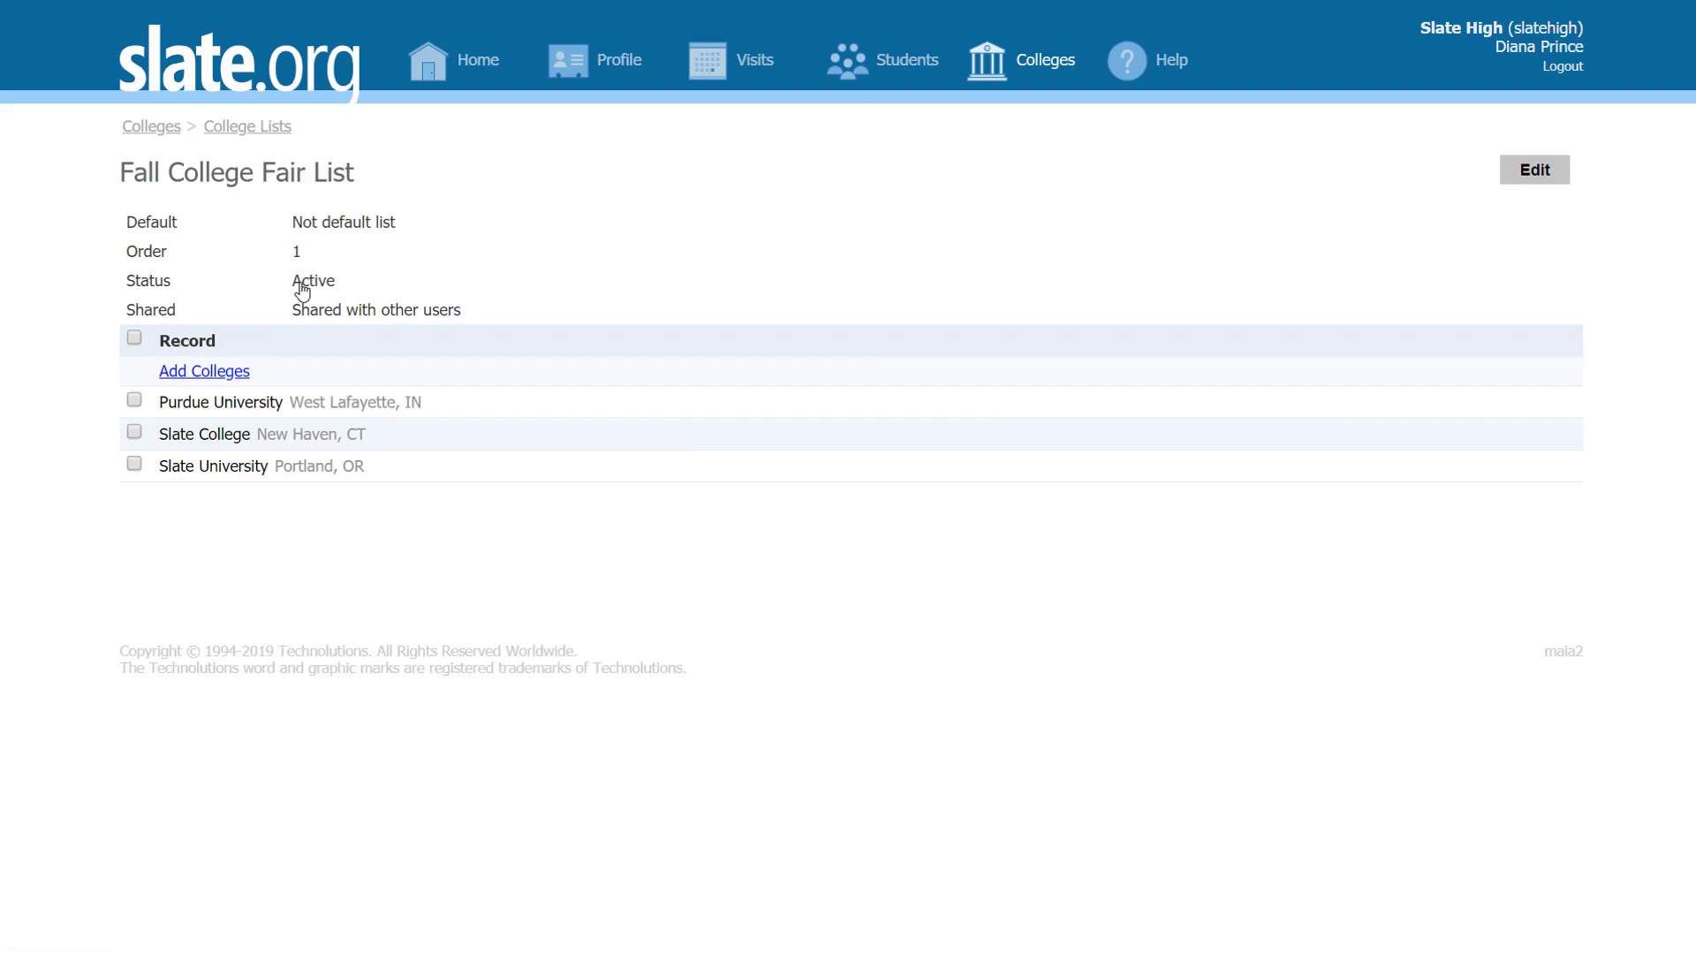
pyautogui.click(261, 129)
pyautogui.click(178, 255)
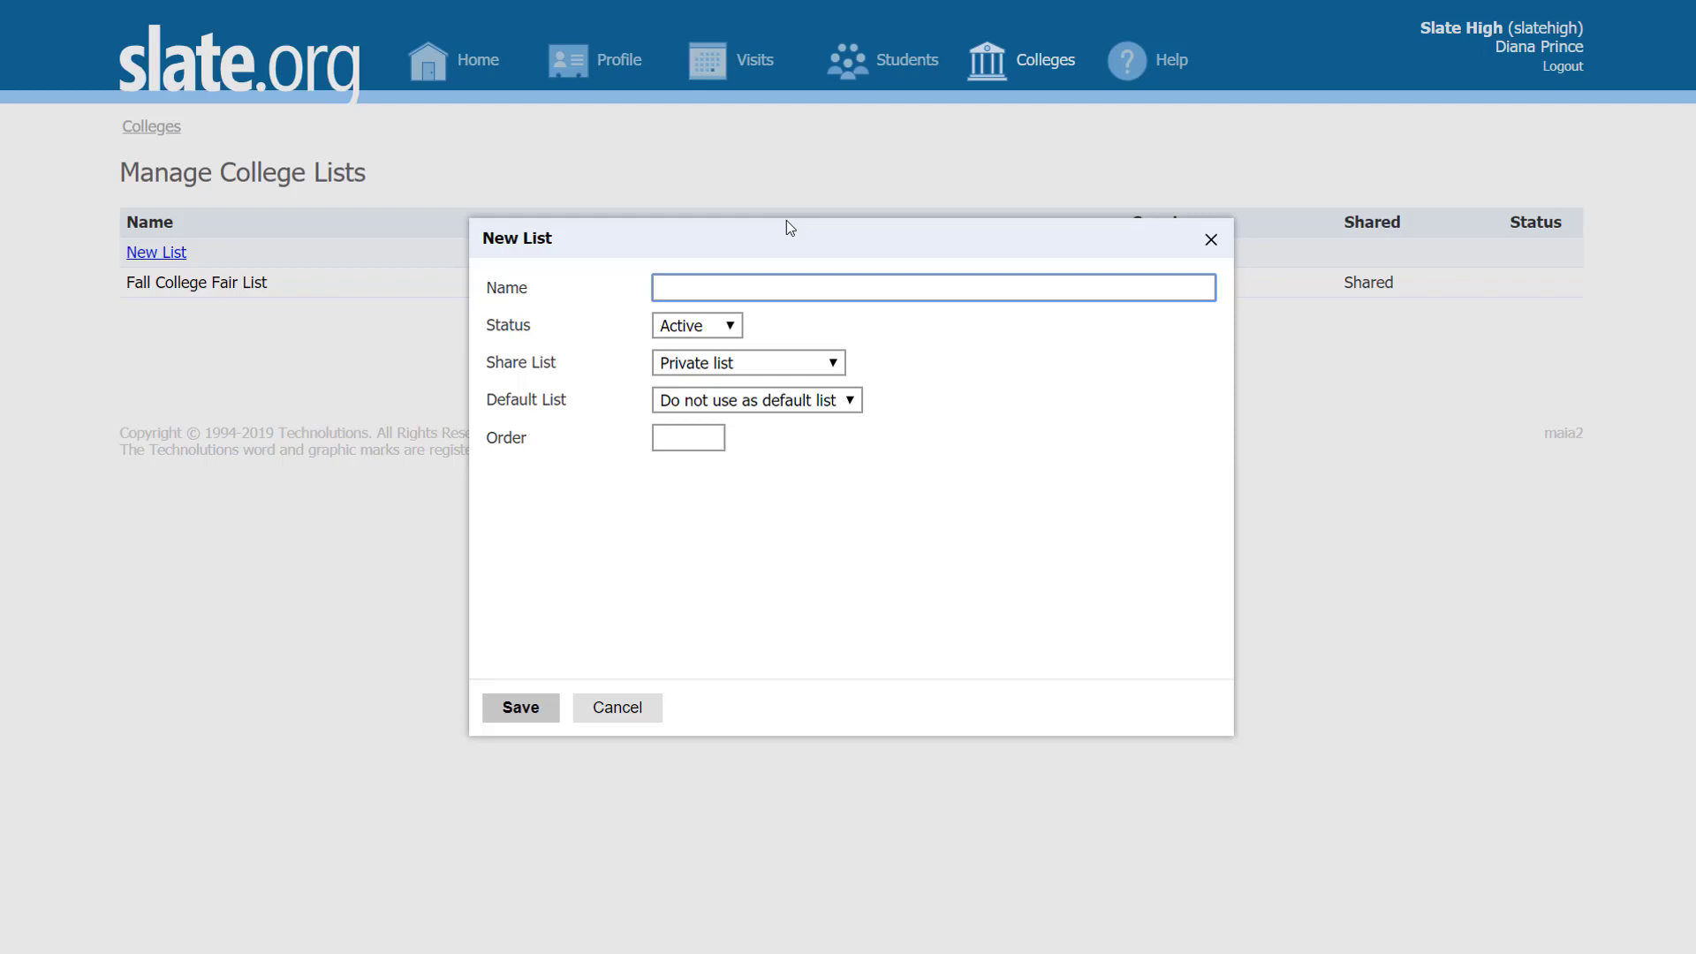
pyautogui.write('College Fair List #2')
# Step: Make the list Active, shared with other users, not default, order 4, and save it
pyautogui.click(730, 329)
pyautogui.click(731, 329)
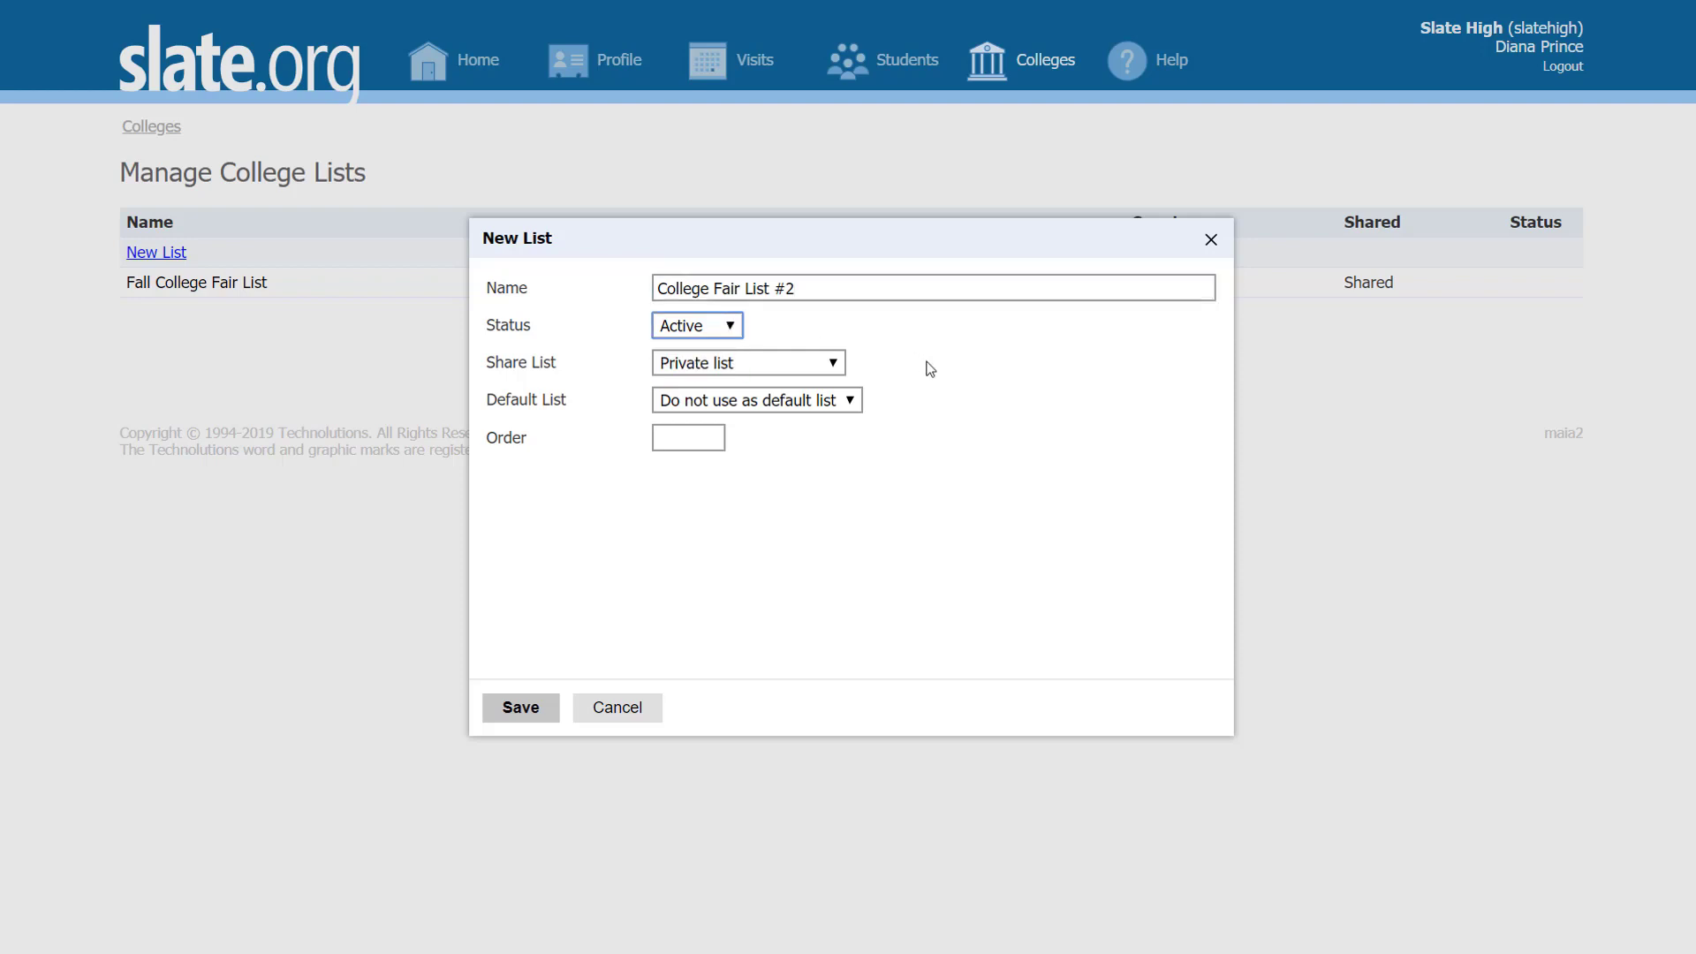
pyautogui.click(835, 364)
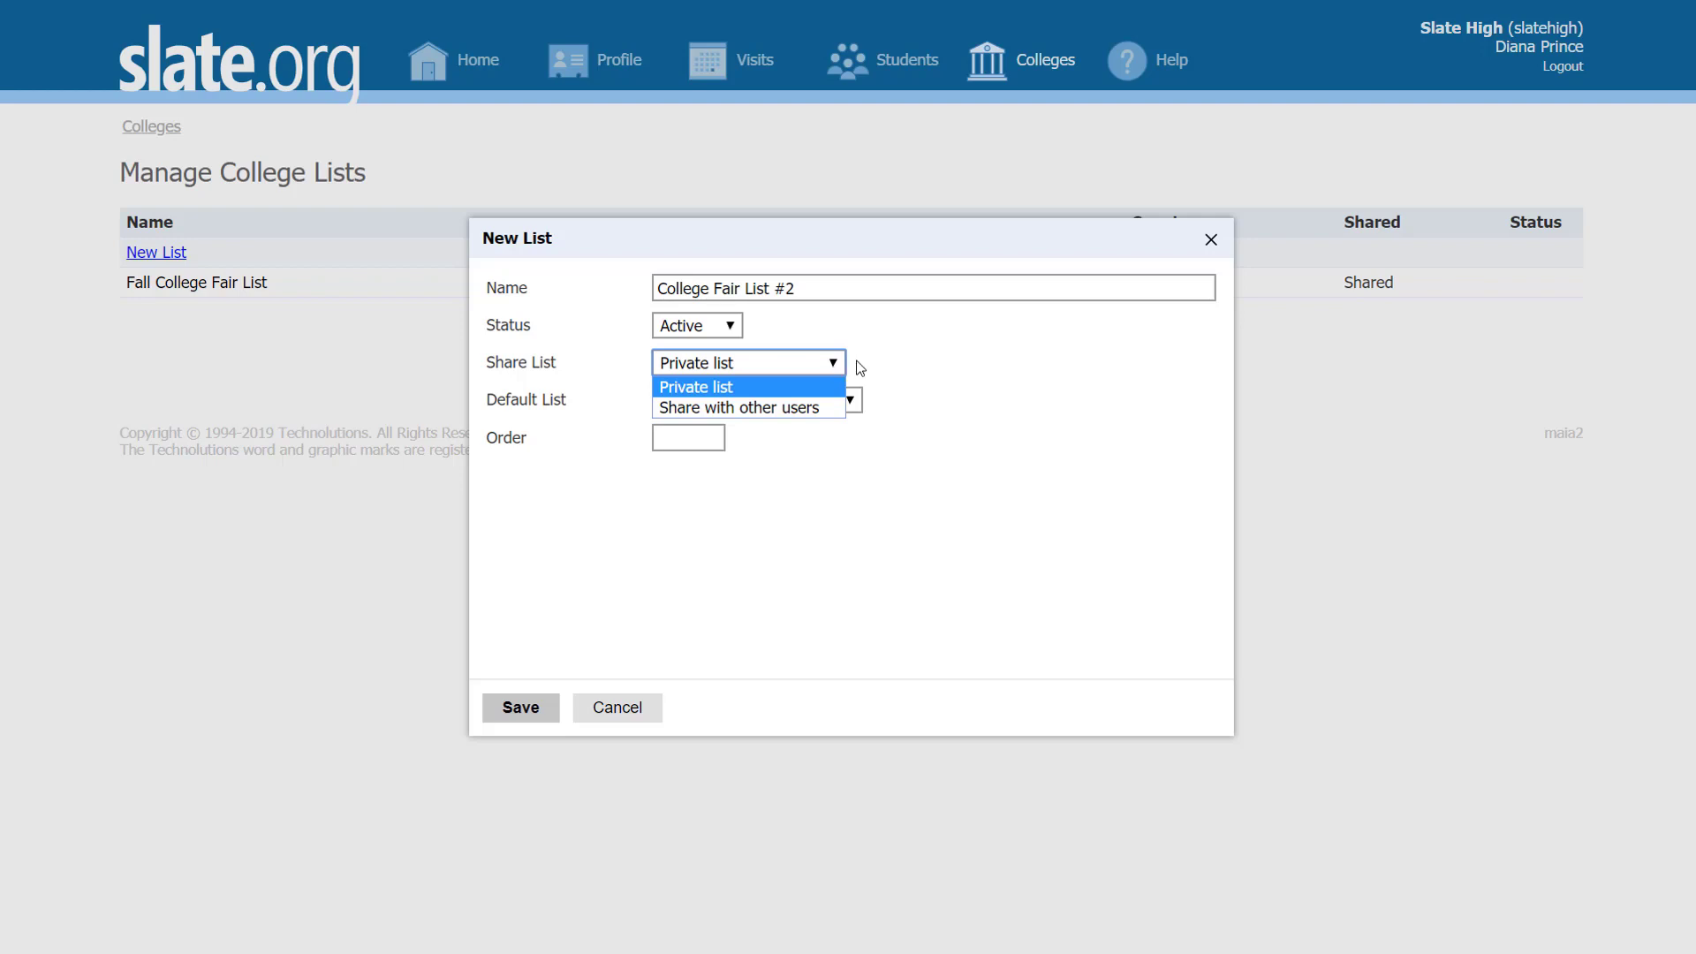
pyautogui.click(942, 345)
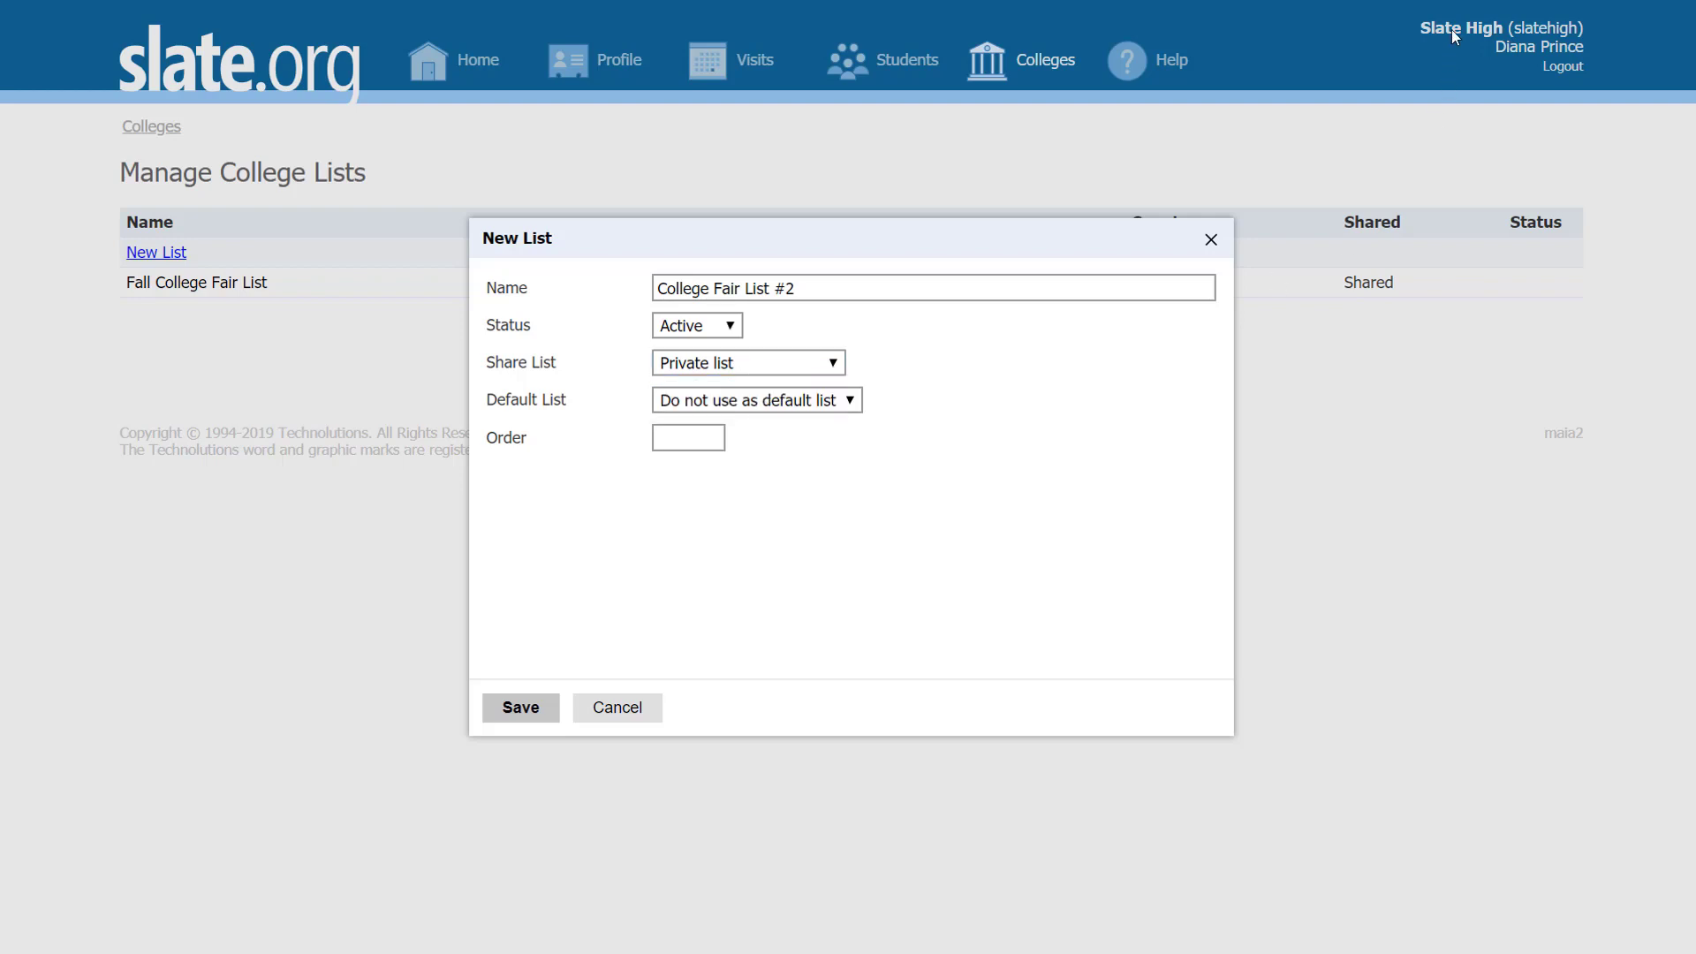
pyautogui.click(837, 364)
pyautogui.click(693, 408)
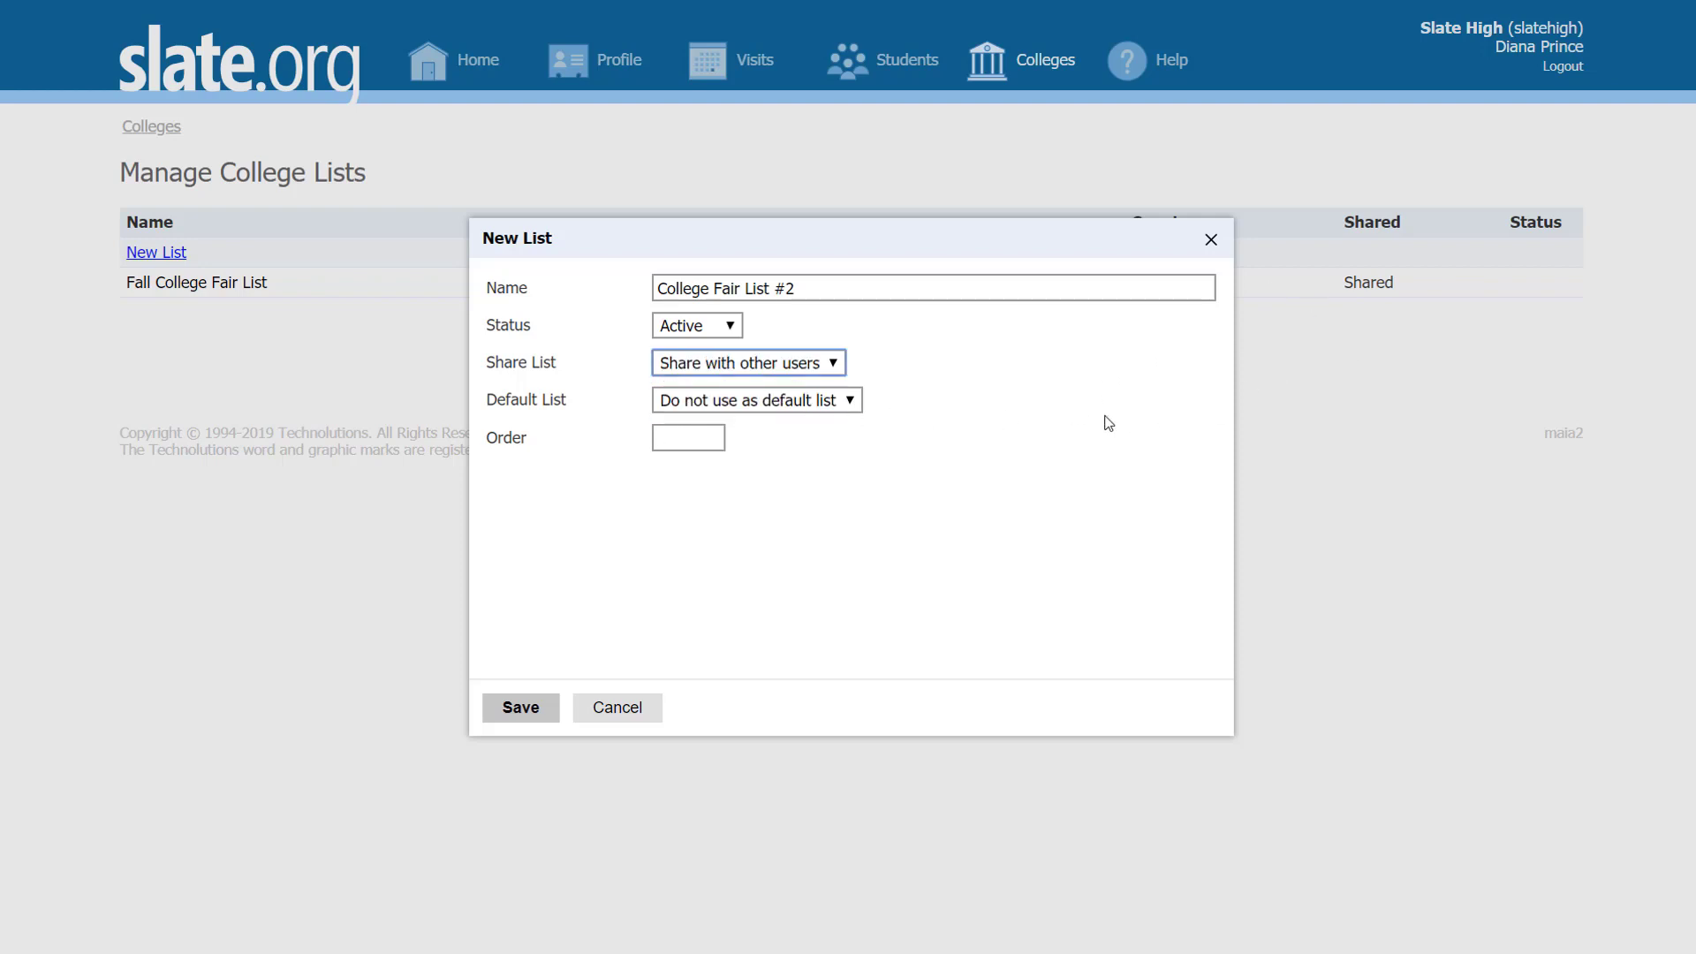
pyautogui.click(845, 405)
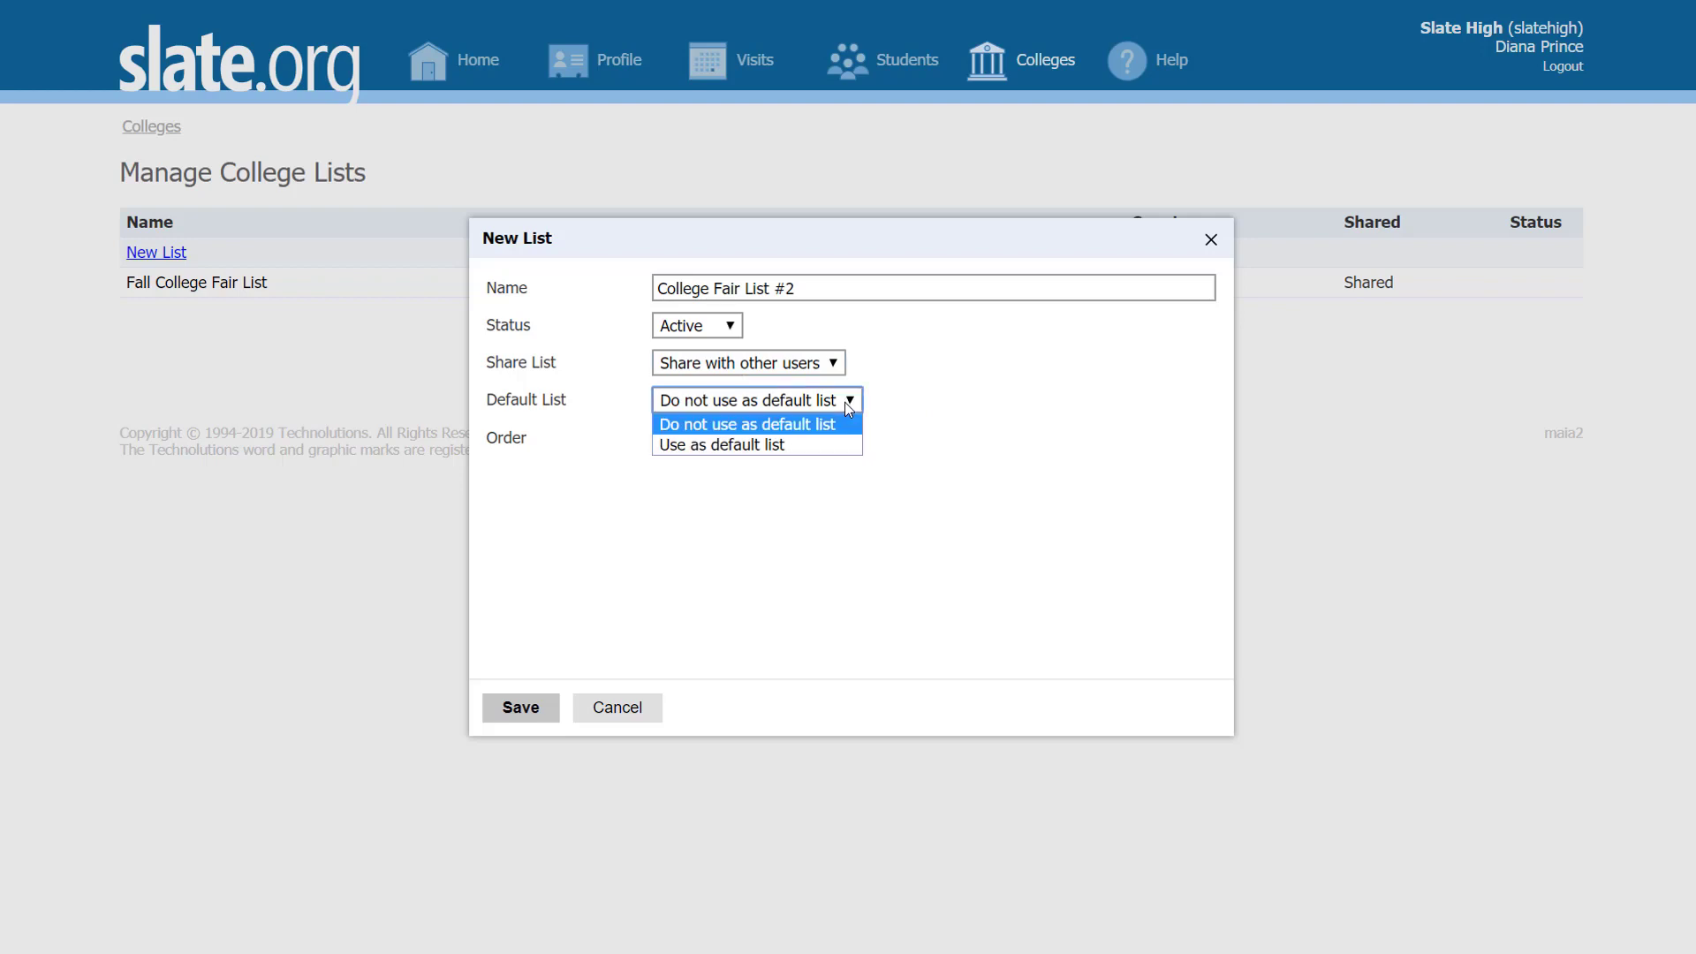
pyautogui.click(940, 396)
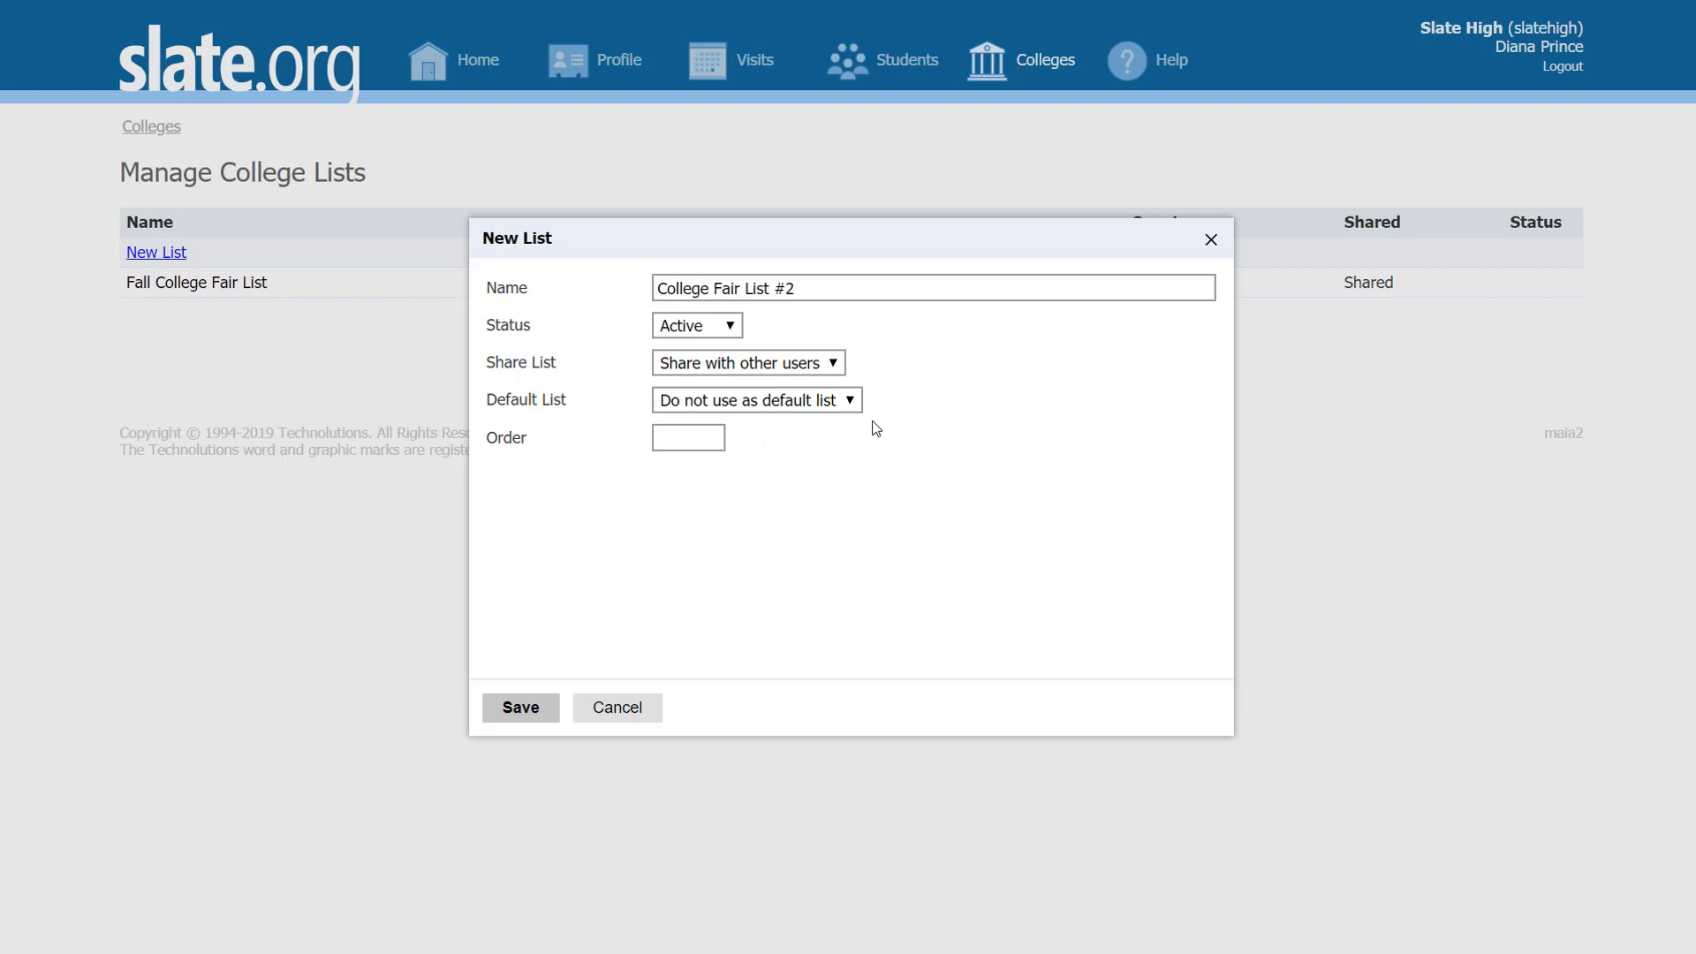
pyautogui.click(711, 442)
pyautogui.click(739, 559)
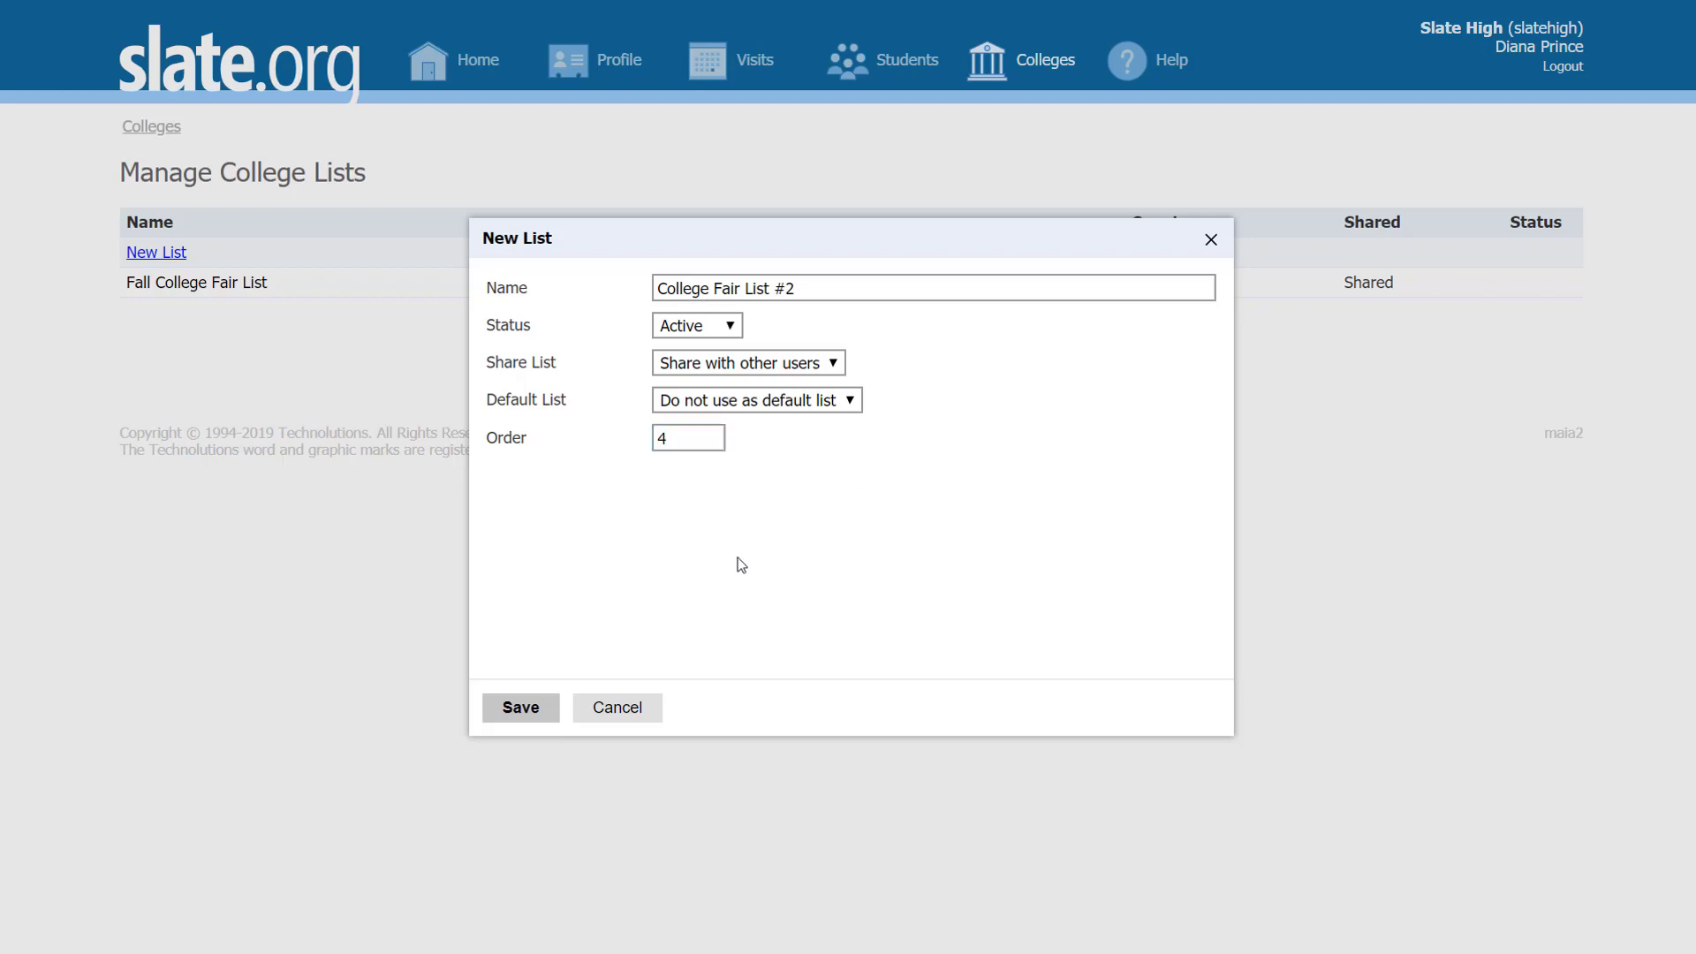
pyautogui.click(520, 707)
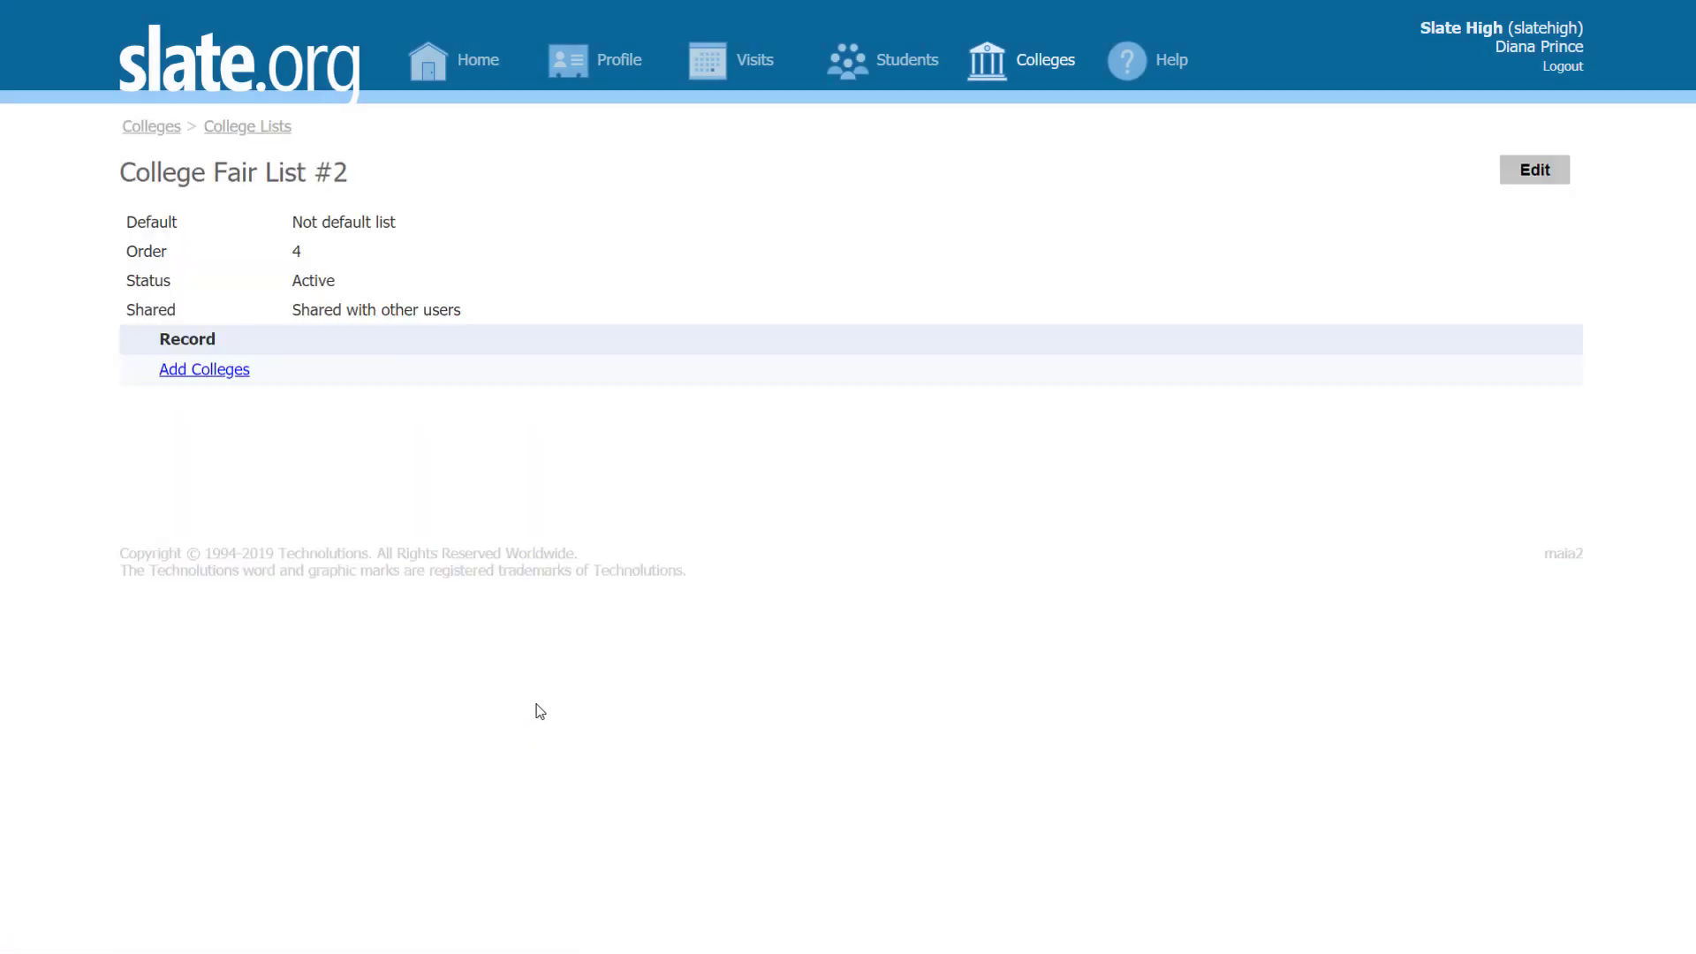
# Step: Search 'slate' and add Slate College and Slate University to College Fair List #2
pyautogui.click(228, 372)
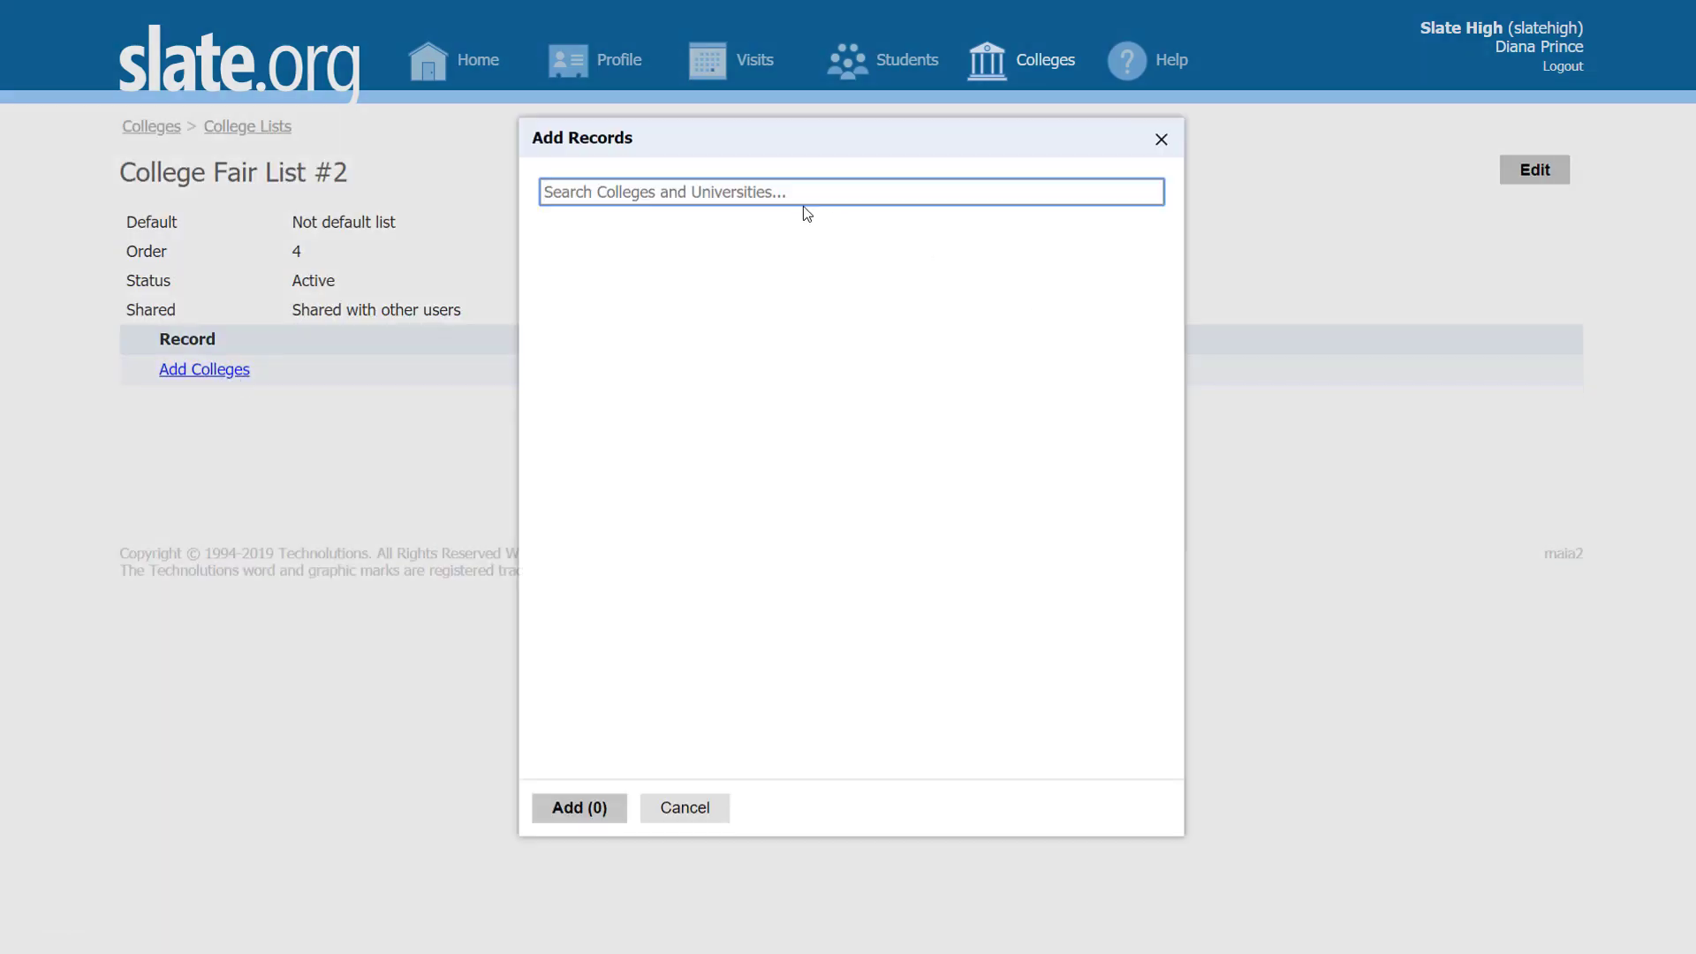
pyautogui.write('slate')
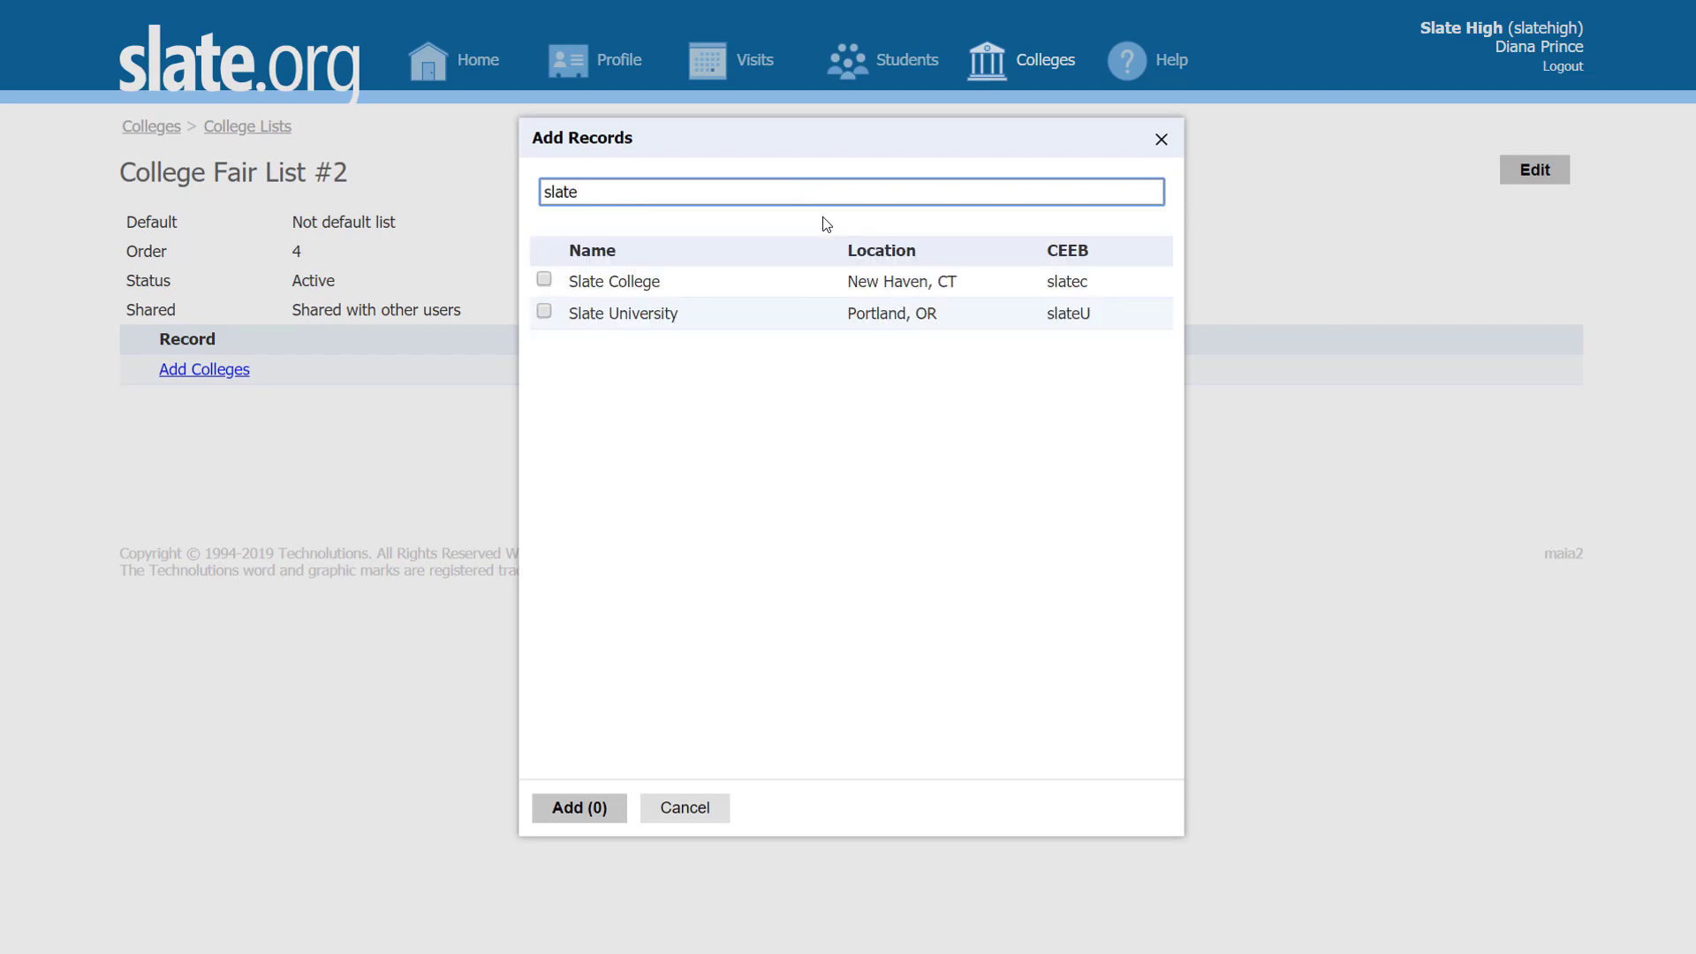
pyautogui.click(544, 280)
pyautogui.click(544, 312)
pyautogui.click(573, 808)
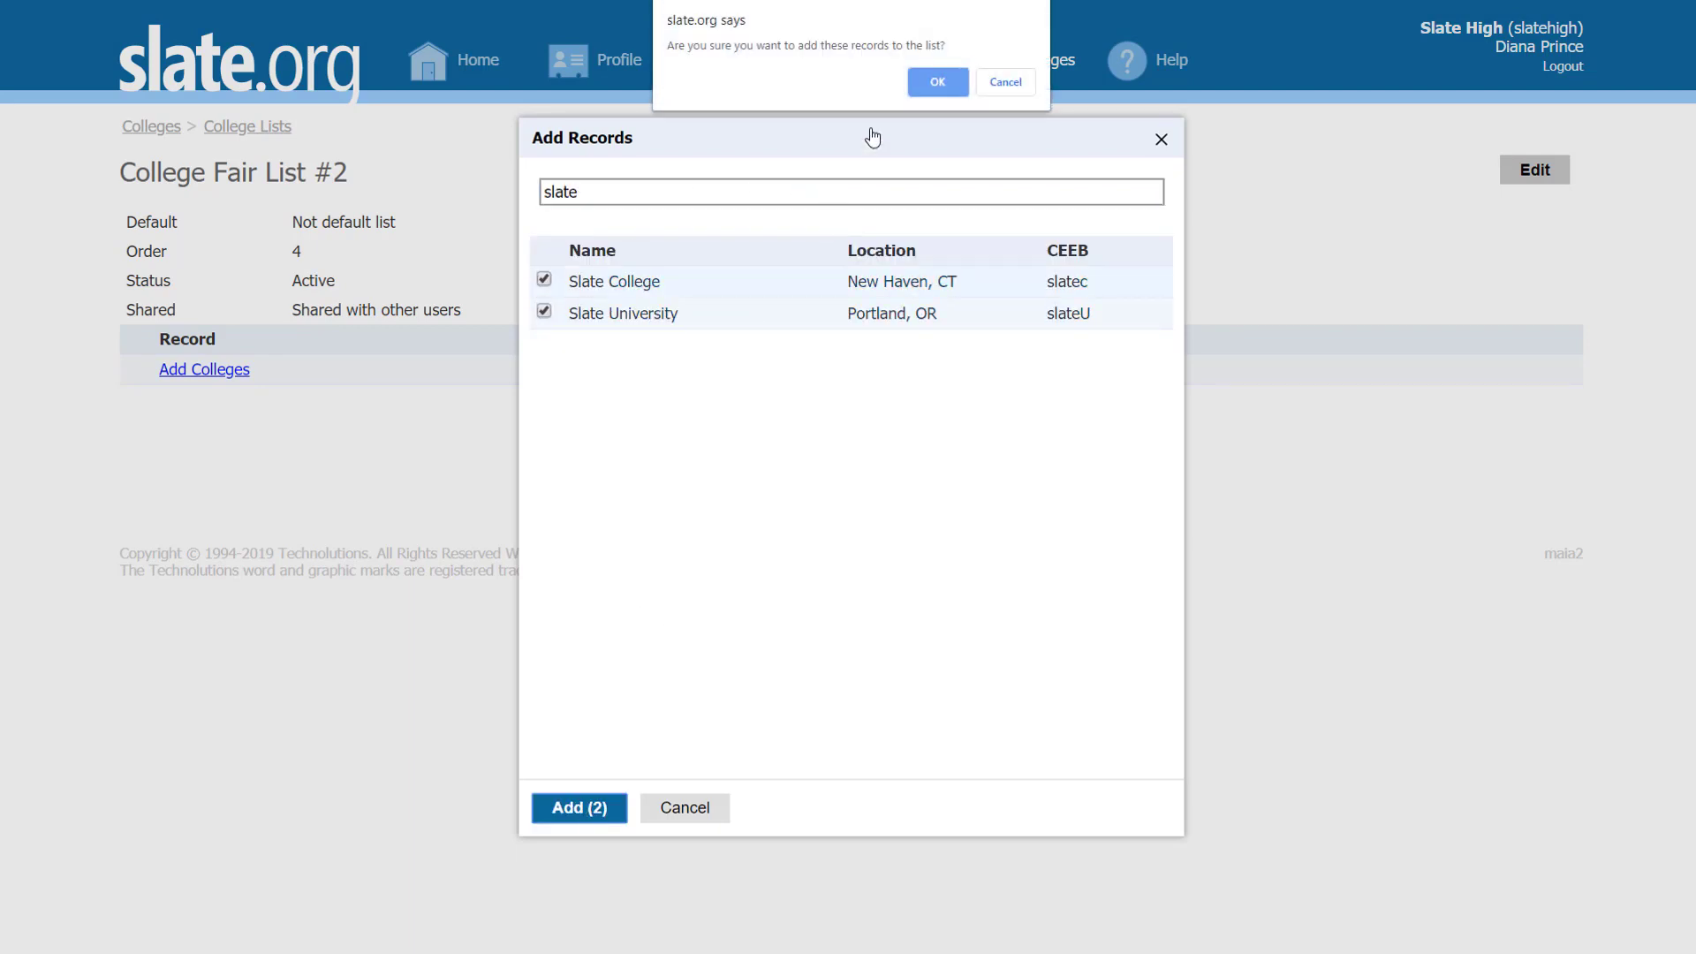
pyautogui.click(938, 82)
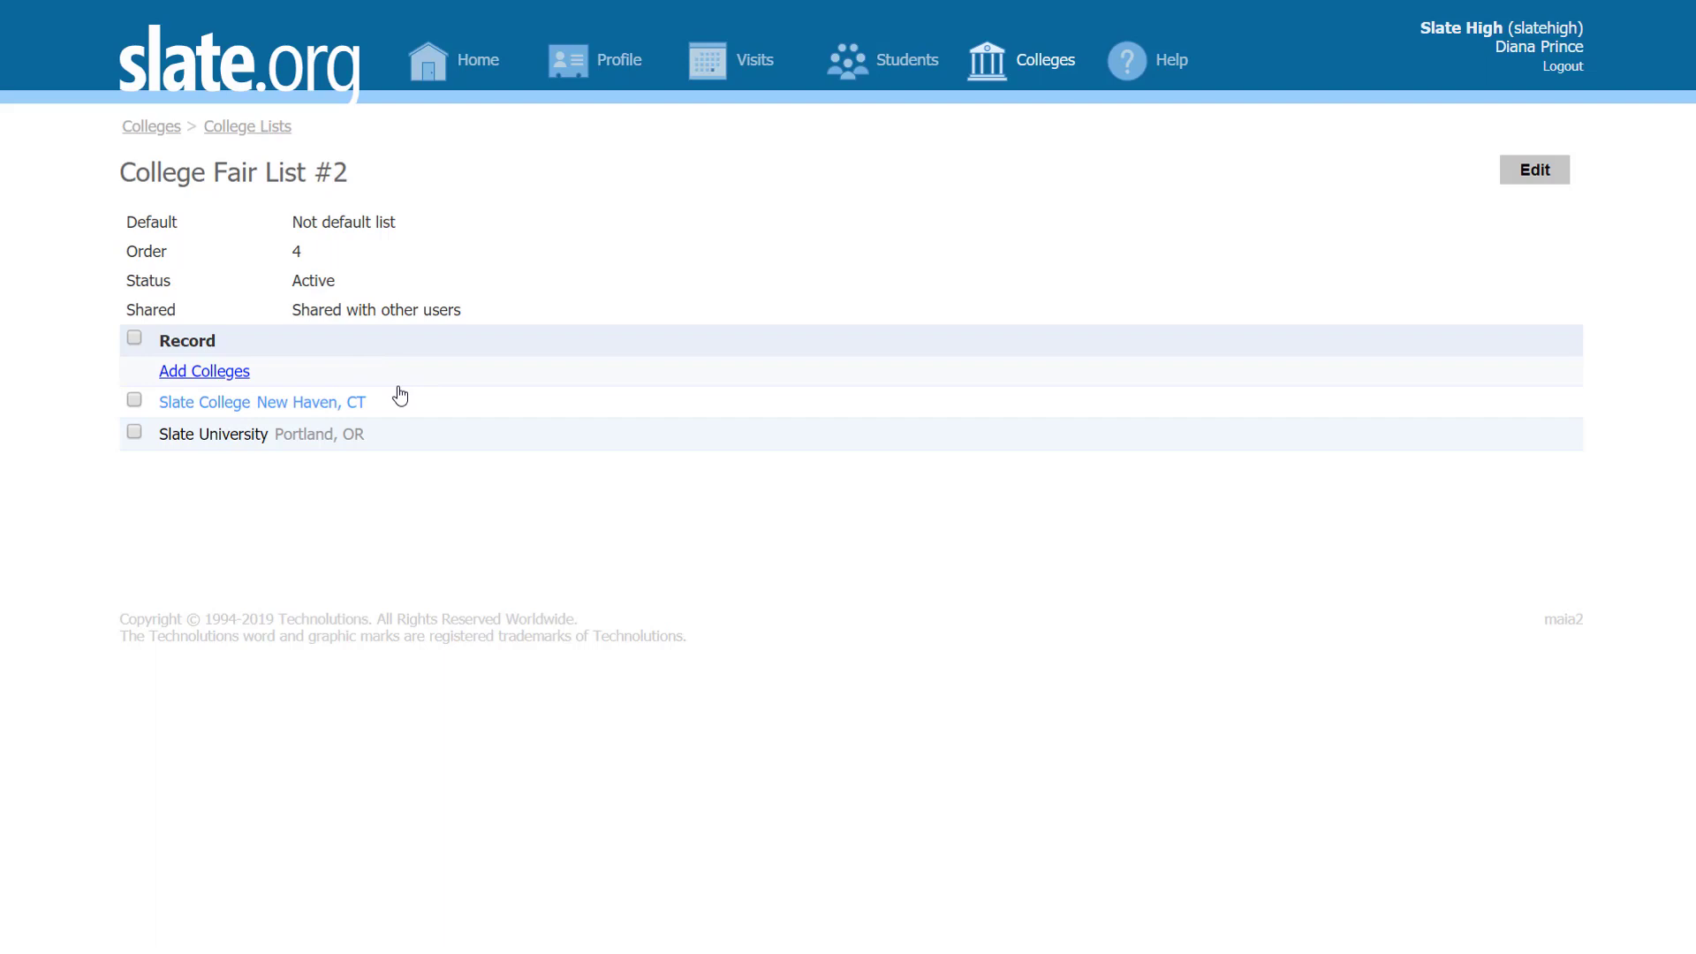
pyautogui.click(134, 401)
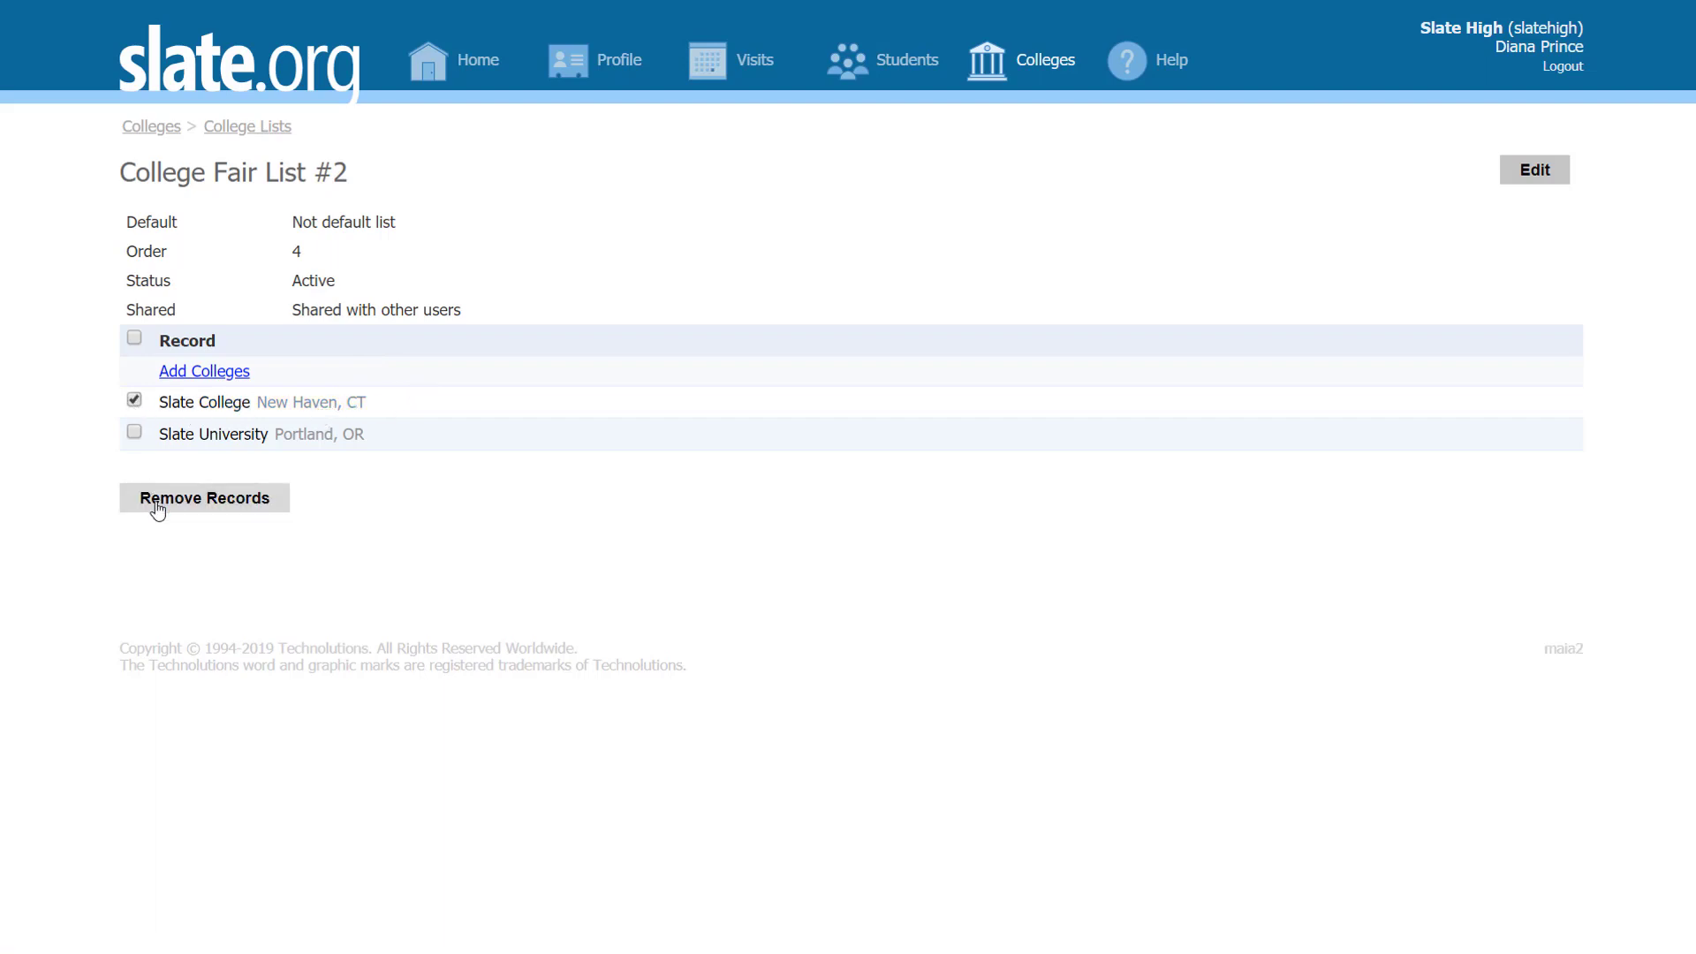
pyautogui.click(134, 401)
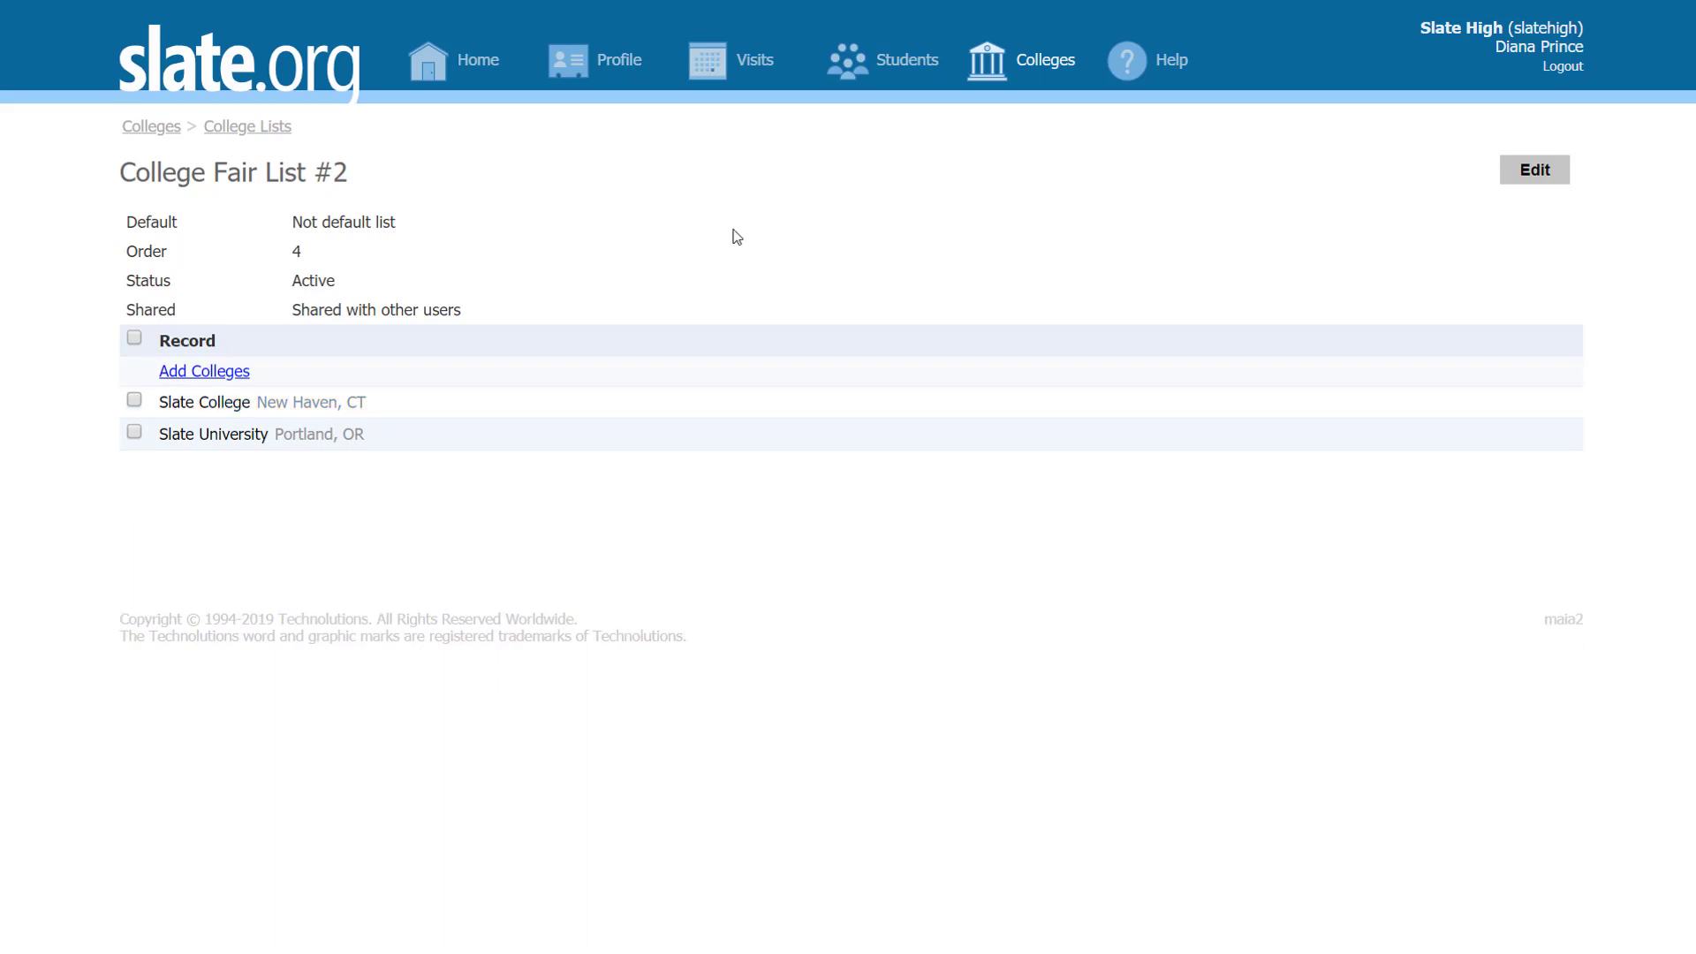
# Step: Go Home and open the Slate High College Fair's list of invited colleges
pyautogui.click(477, 63)
pyautogui.click(274, 630)
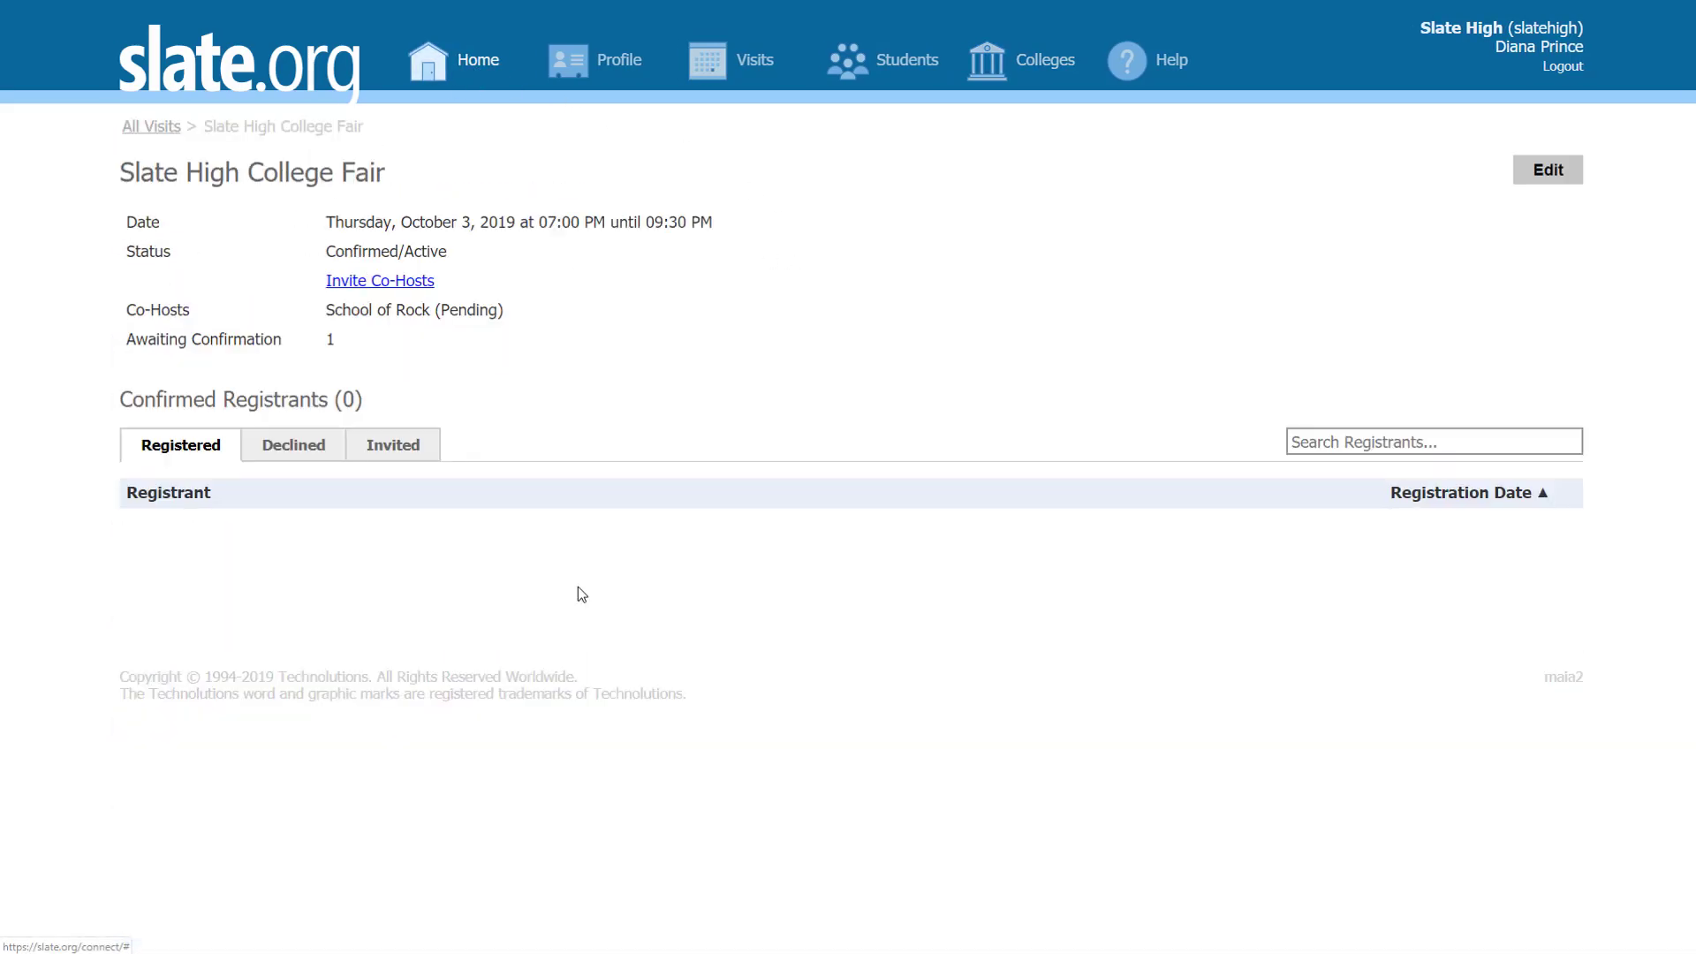
pyautogui.click(393, 446)
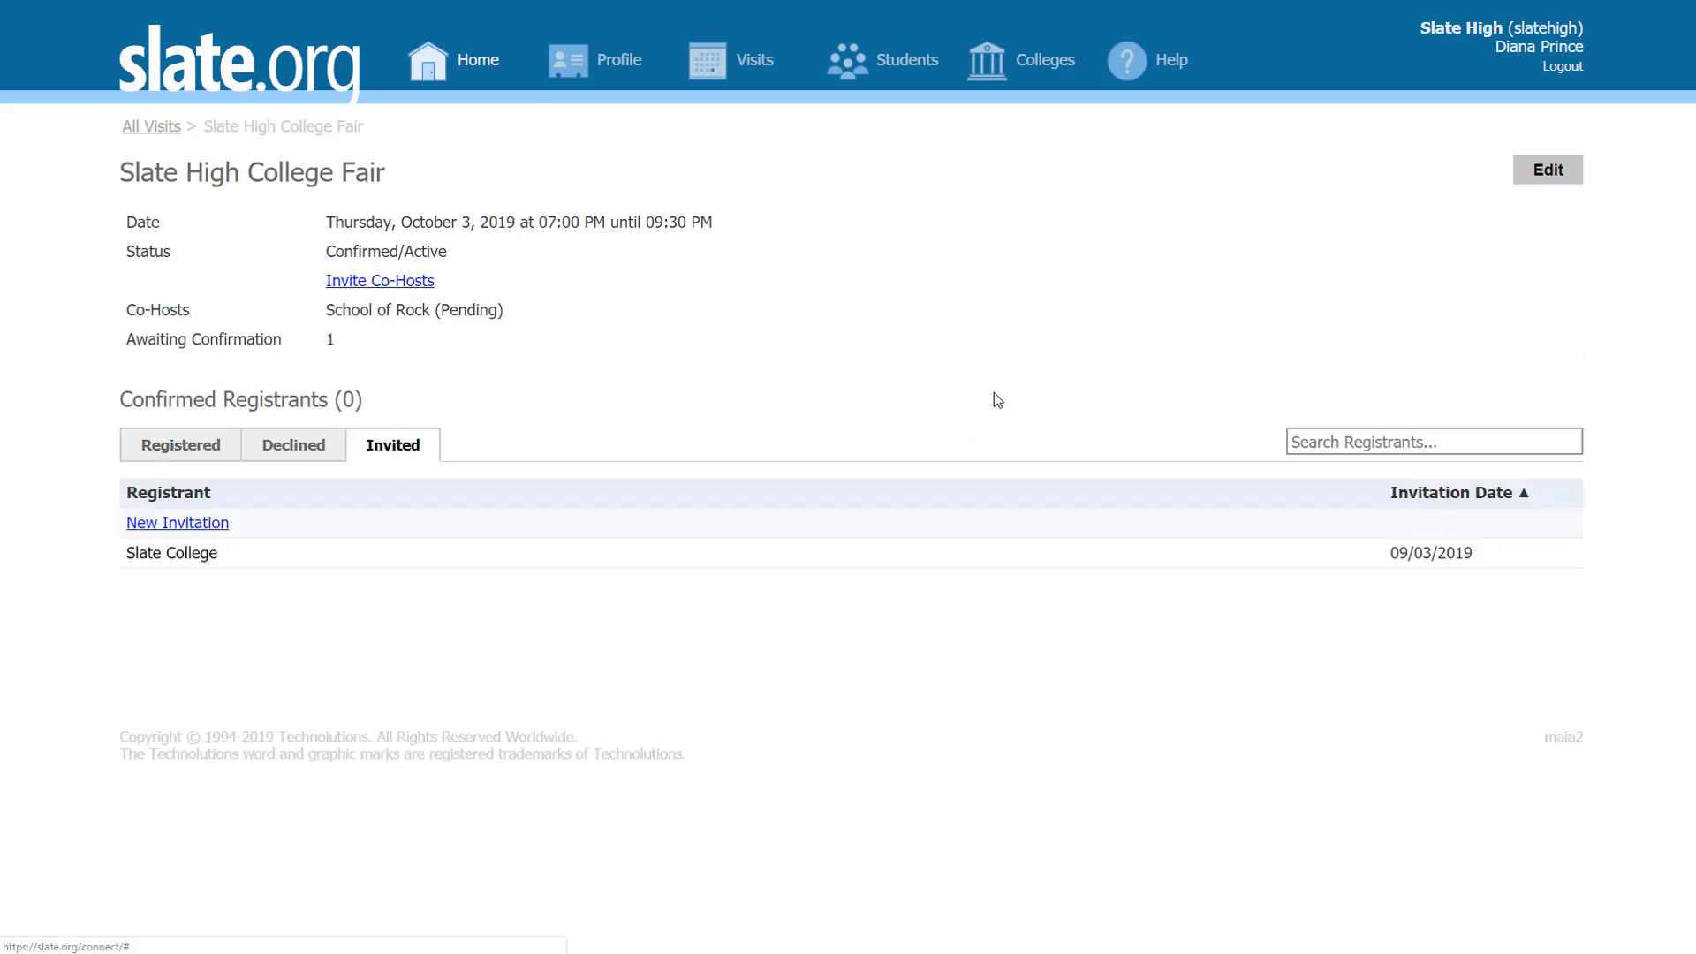
# Step: Load College Fair List #2 into a new invitation, toggle Slate College, cancel unsent, and return Home
pyautogui.click(217, 528)
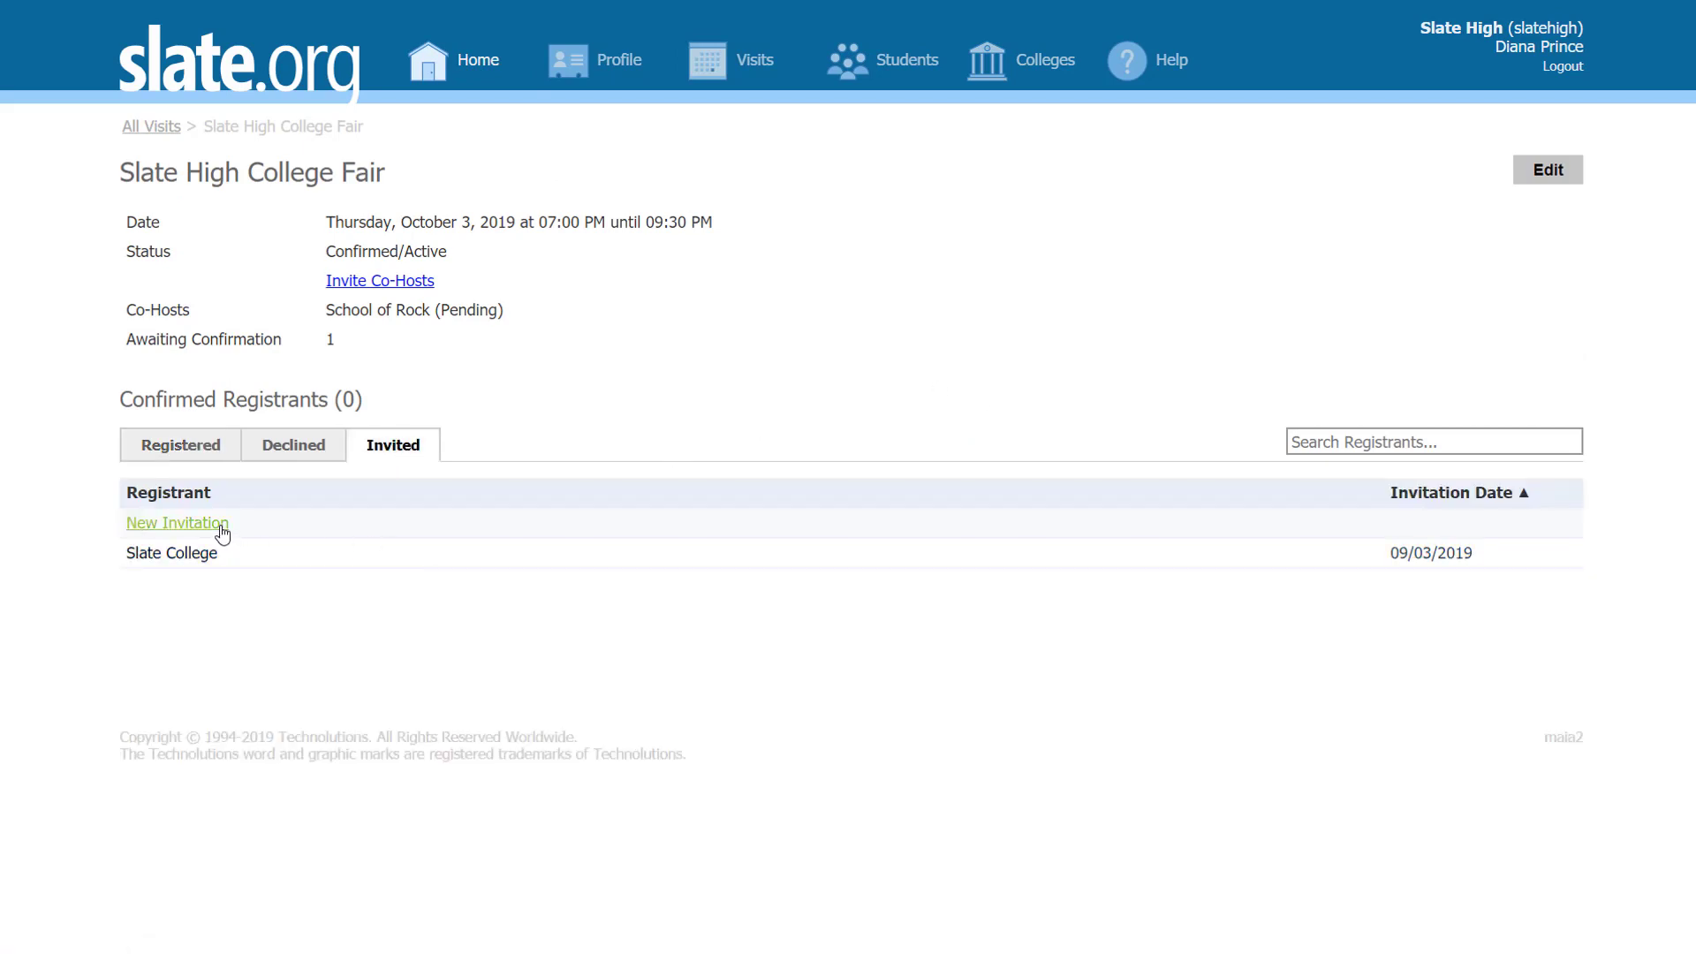
pyautogui.click(692, 217)
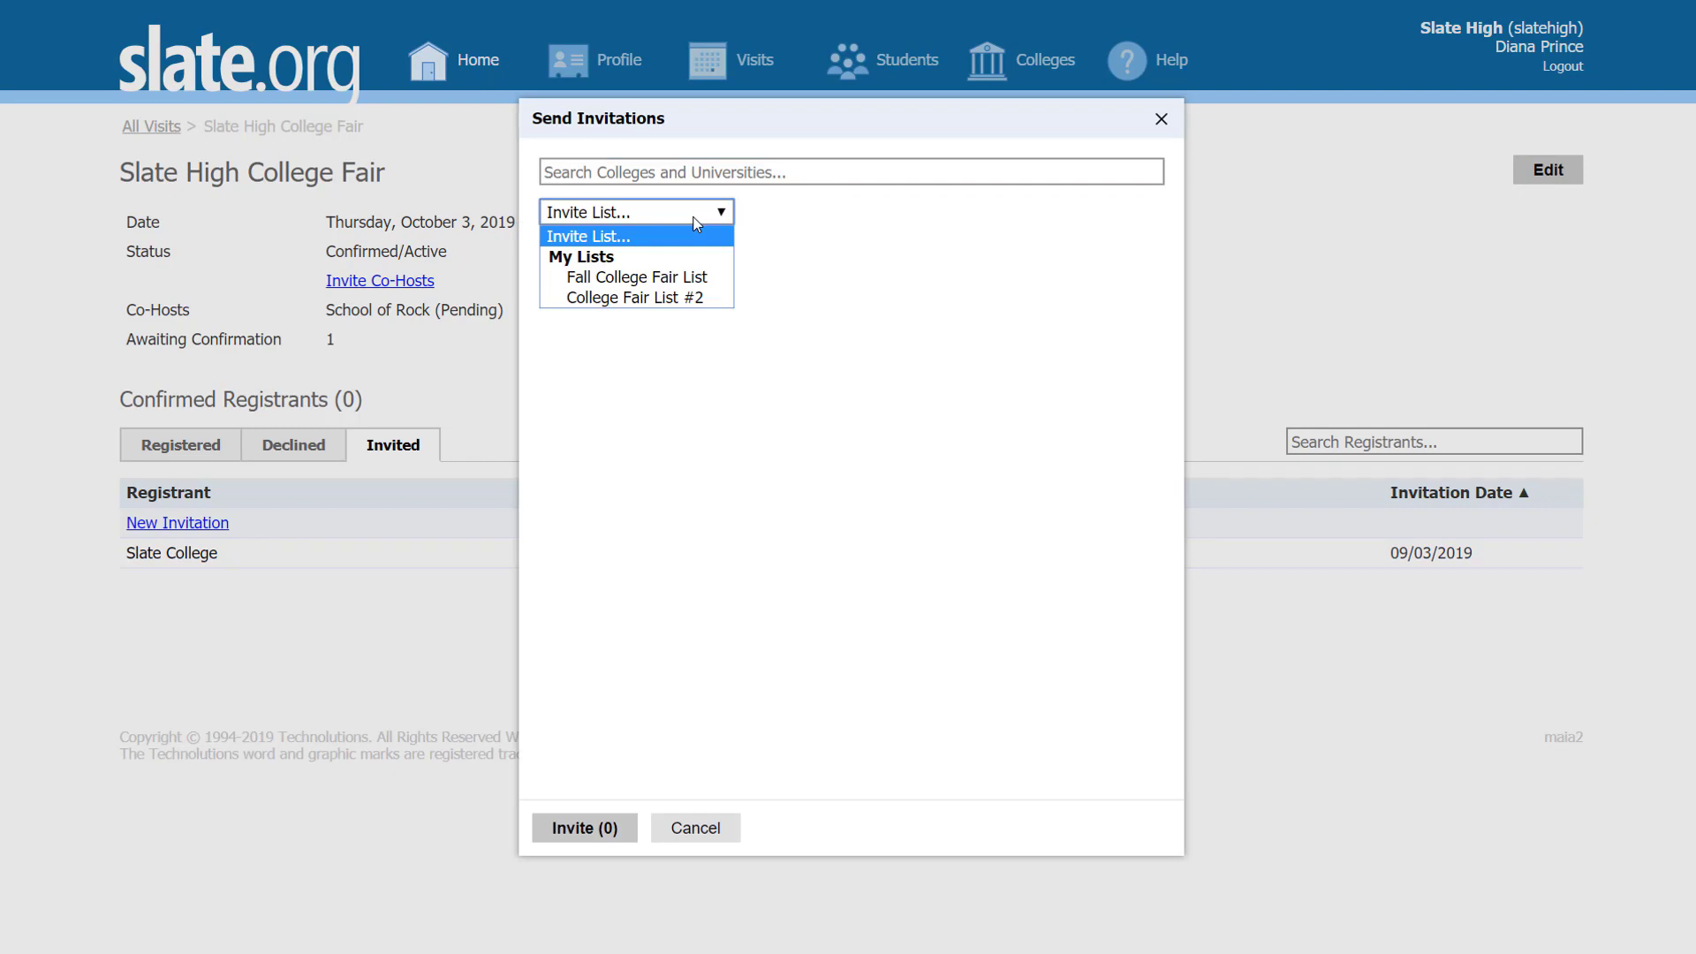
pyautogui.click(655, 297)
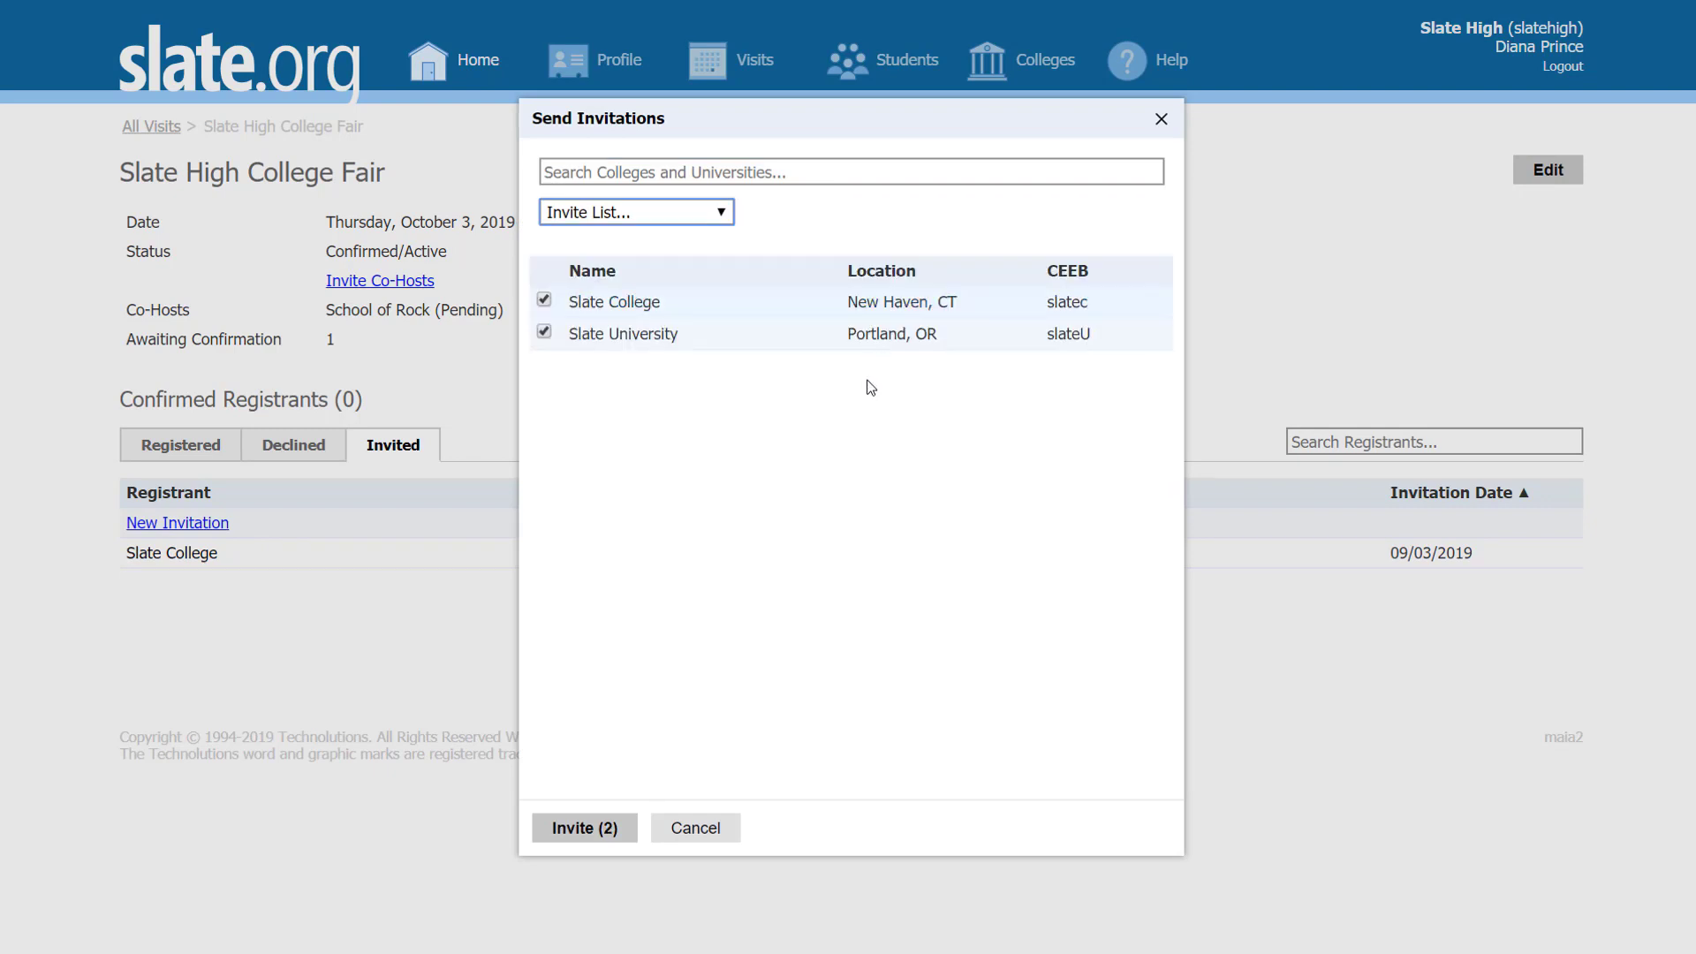
pyautogui.click(586, 830)
pyautogui.click(544, 300)
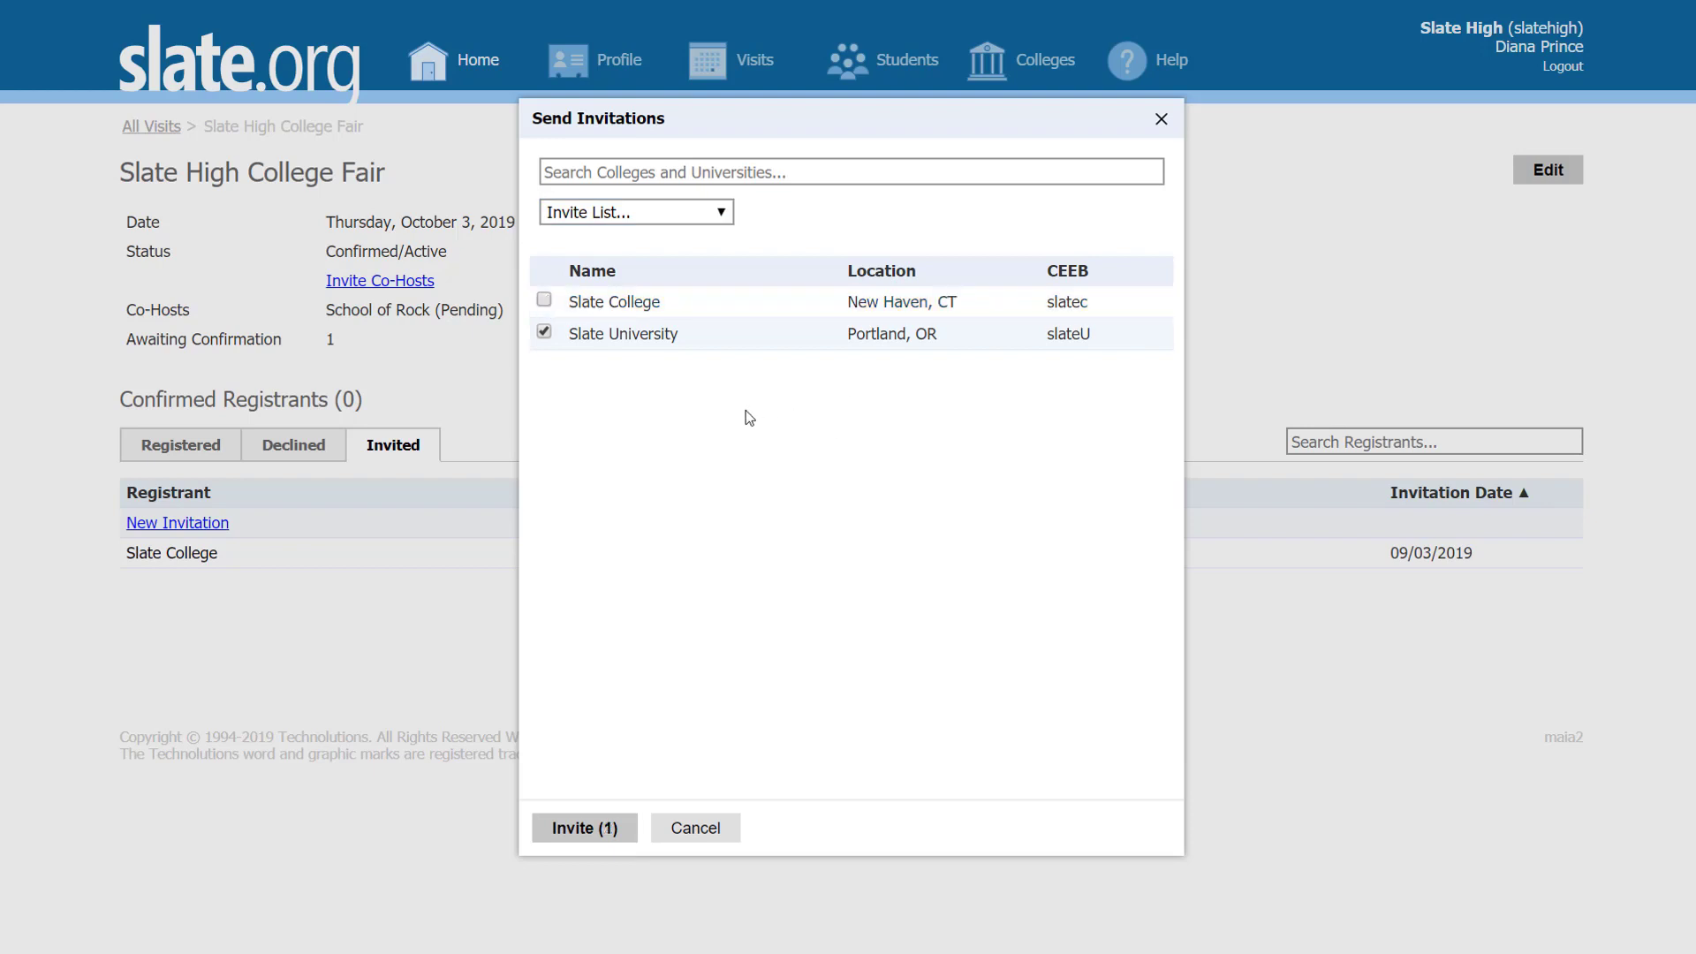
pyautogui.click(544, 301)
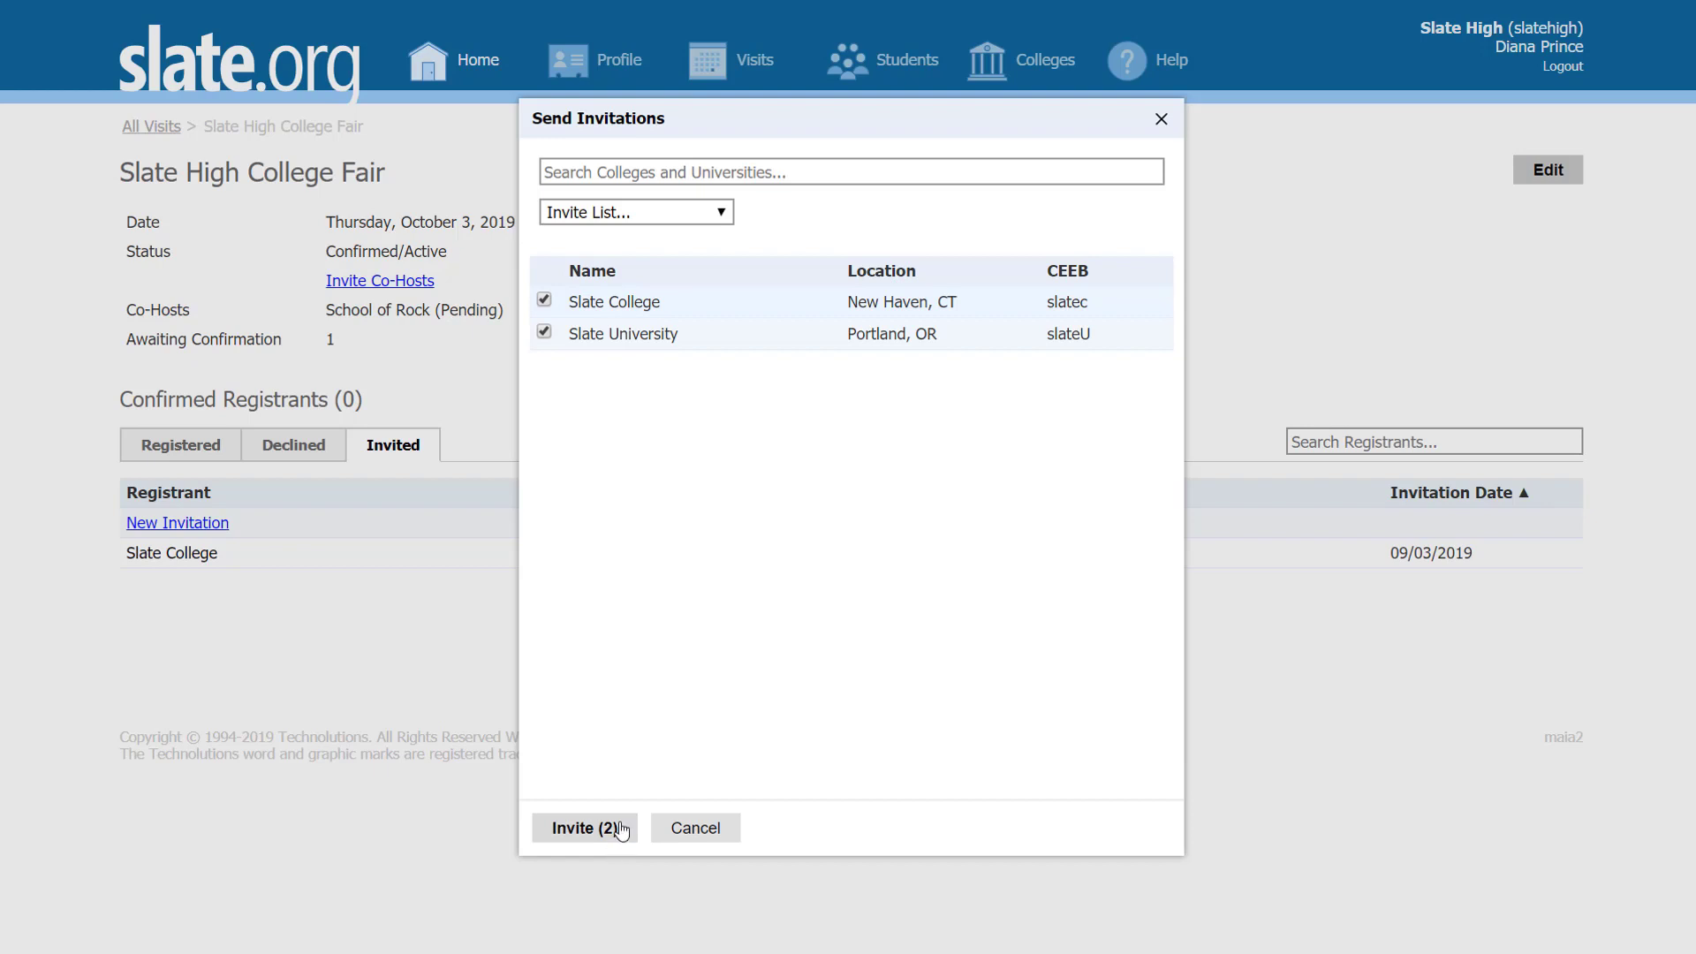
pyautogui.click(544, 300)
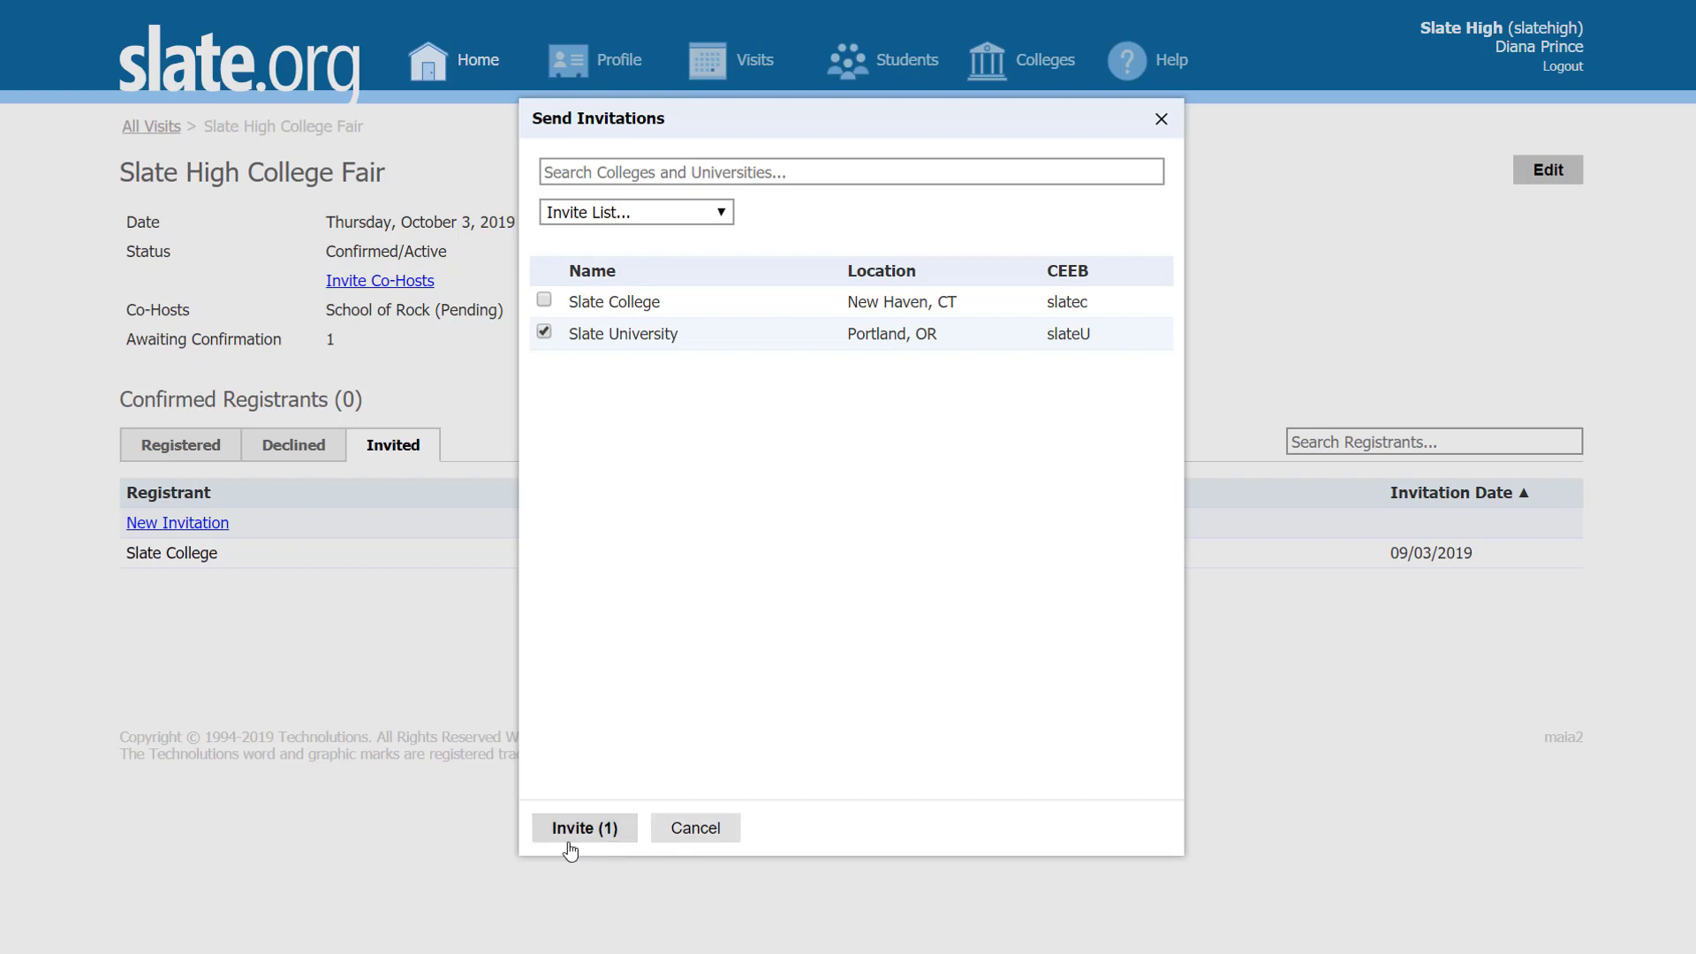
pyautogui.click(695, 835)
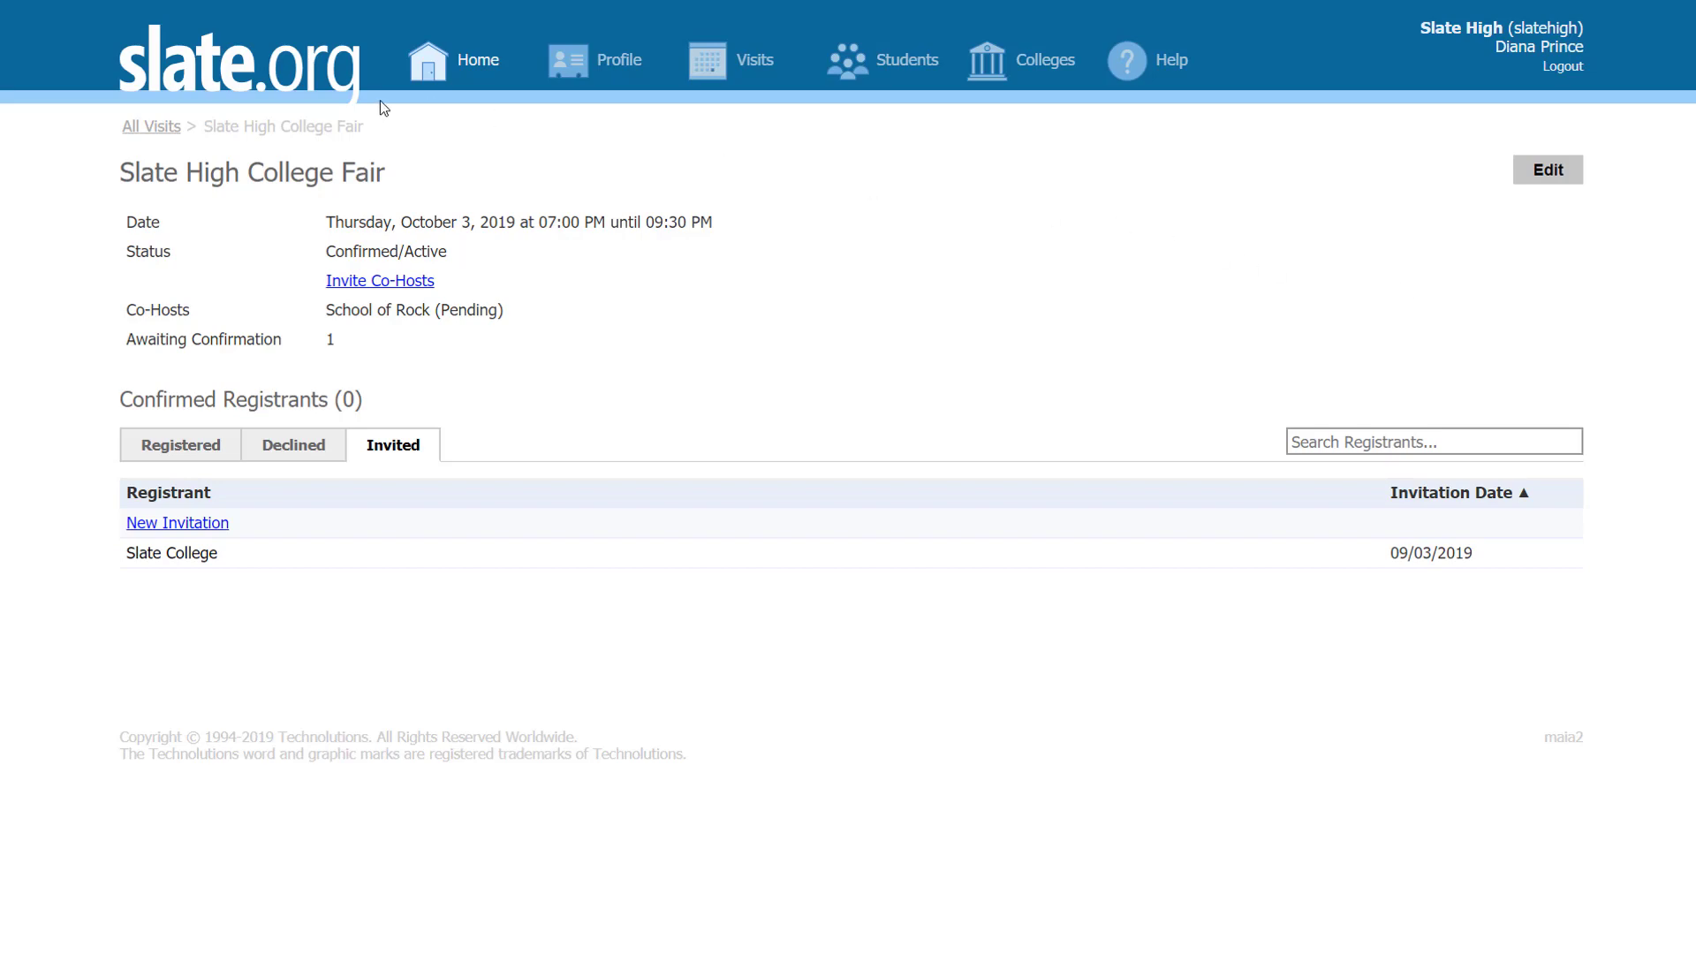
pyautogui.click(426, 63)
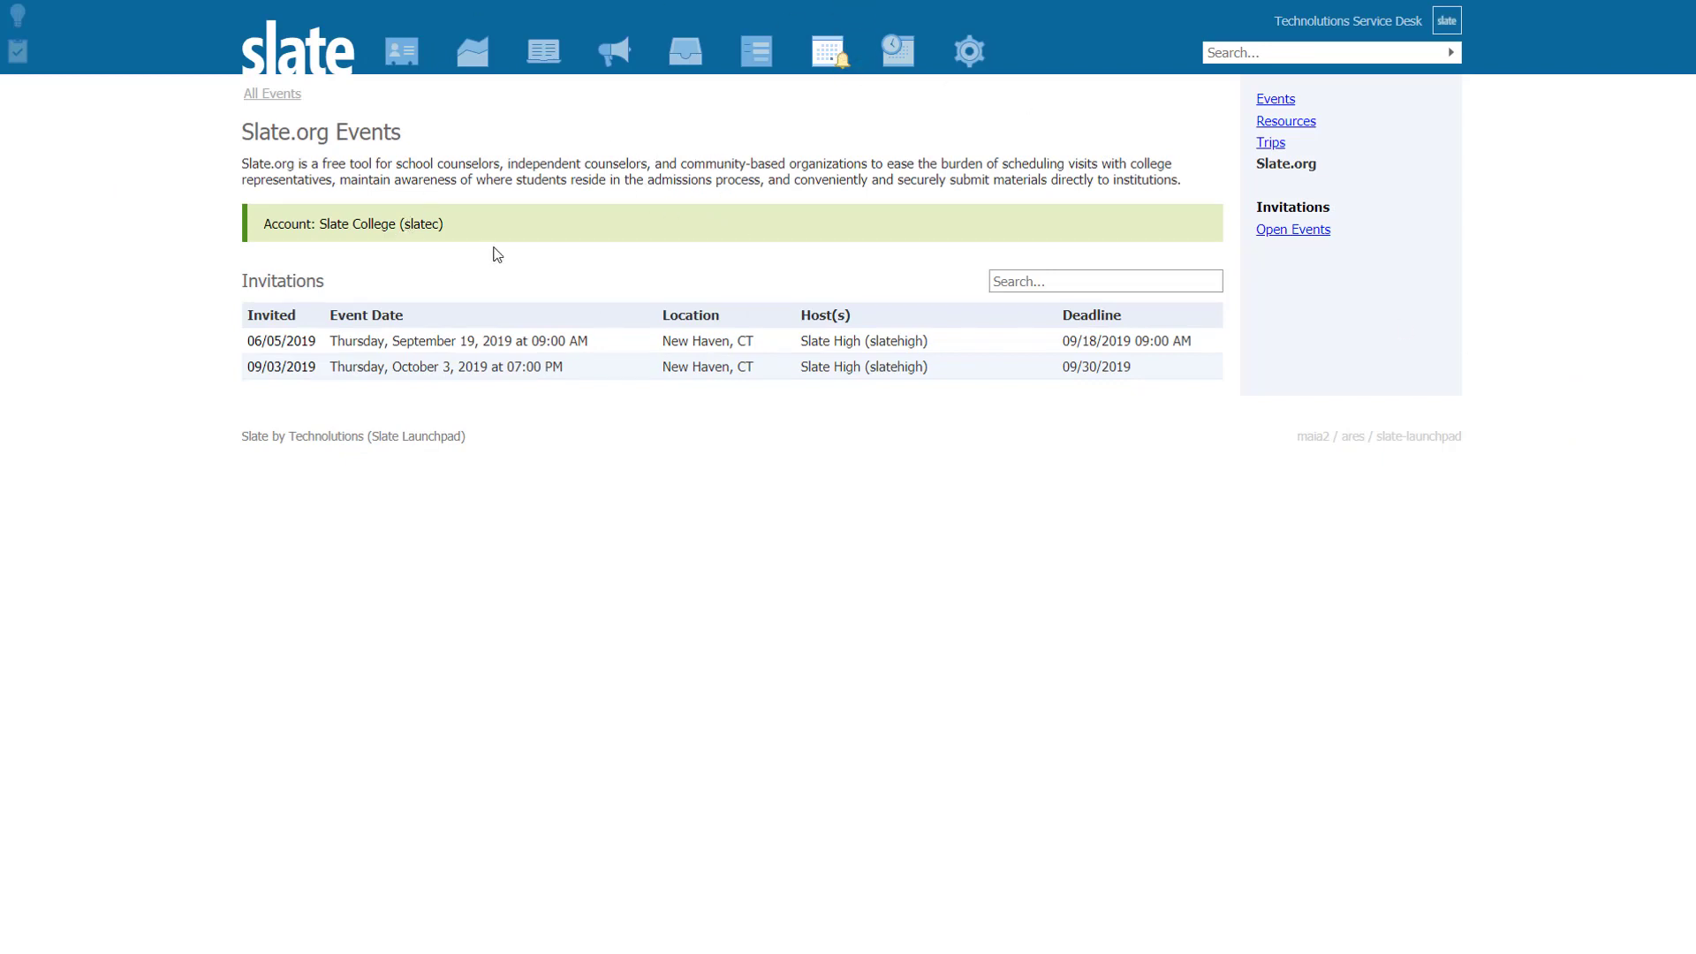
# Step: Open the October 3 Slate High College Fair invitation from the college's event invitations
pyautogui.click(1295, 230)
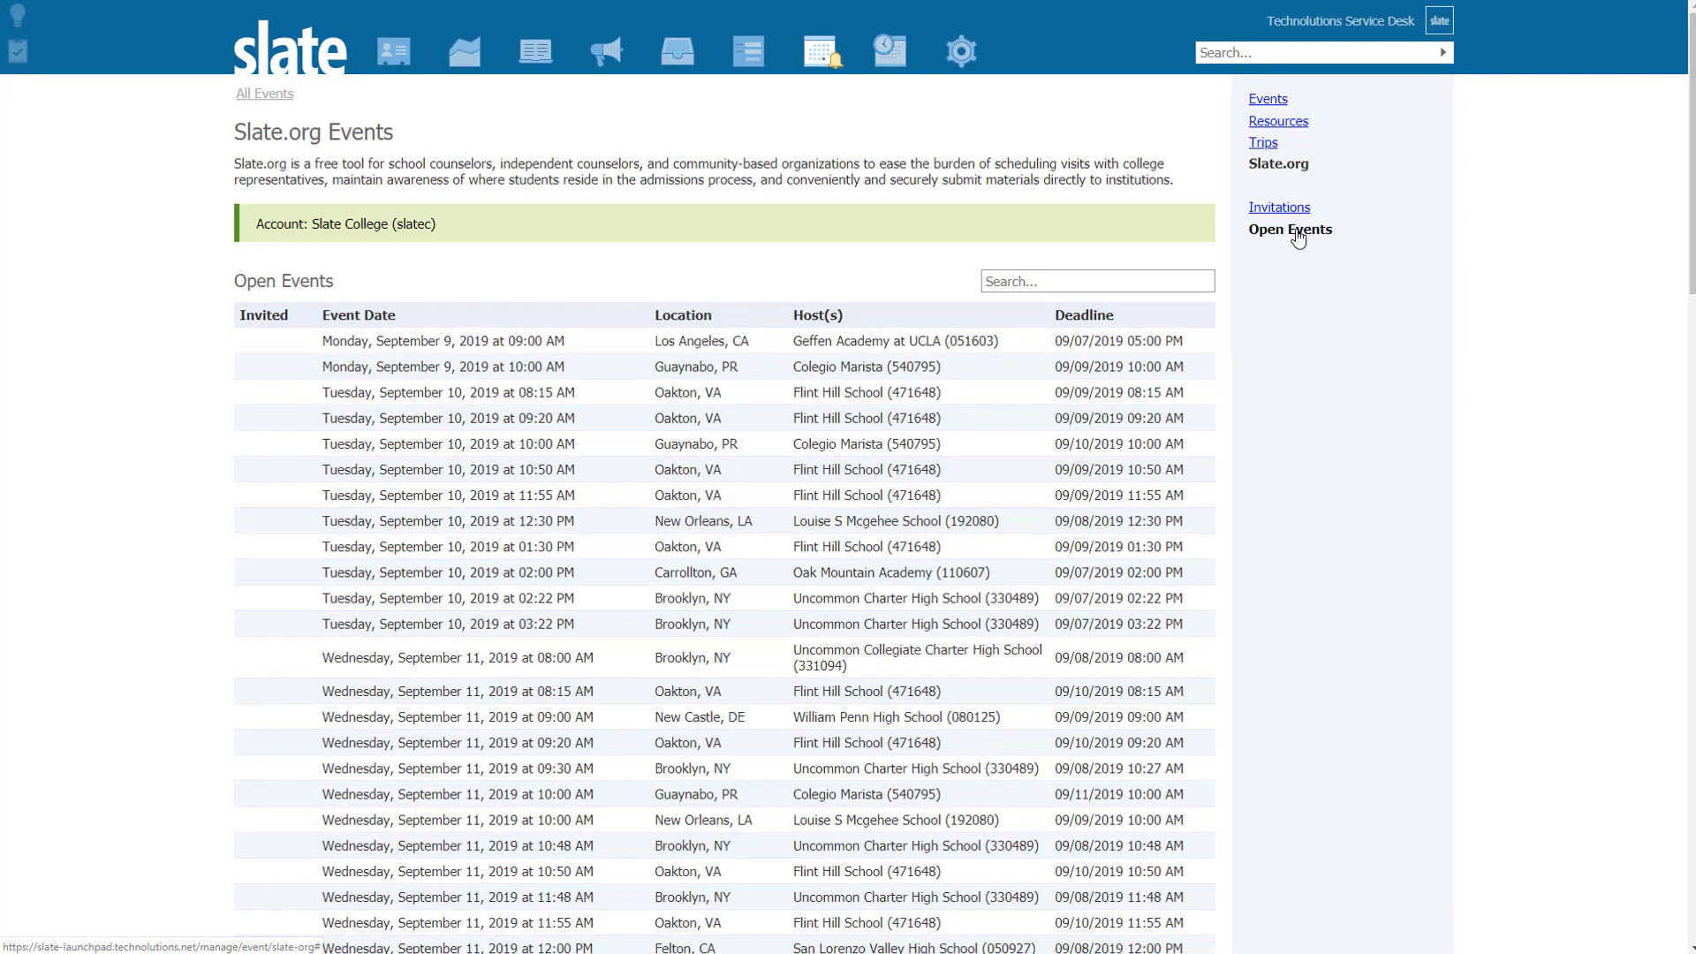
pyautogui.scroll(-6, 1038, 560)
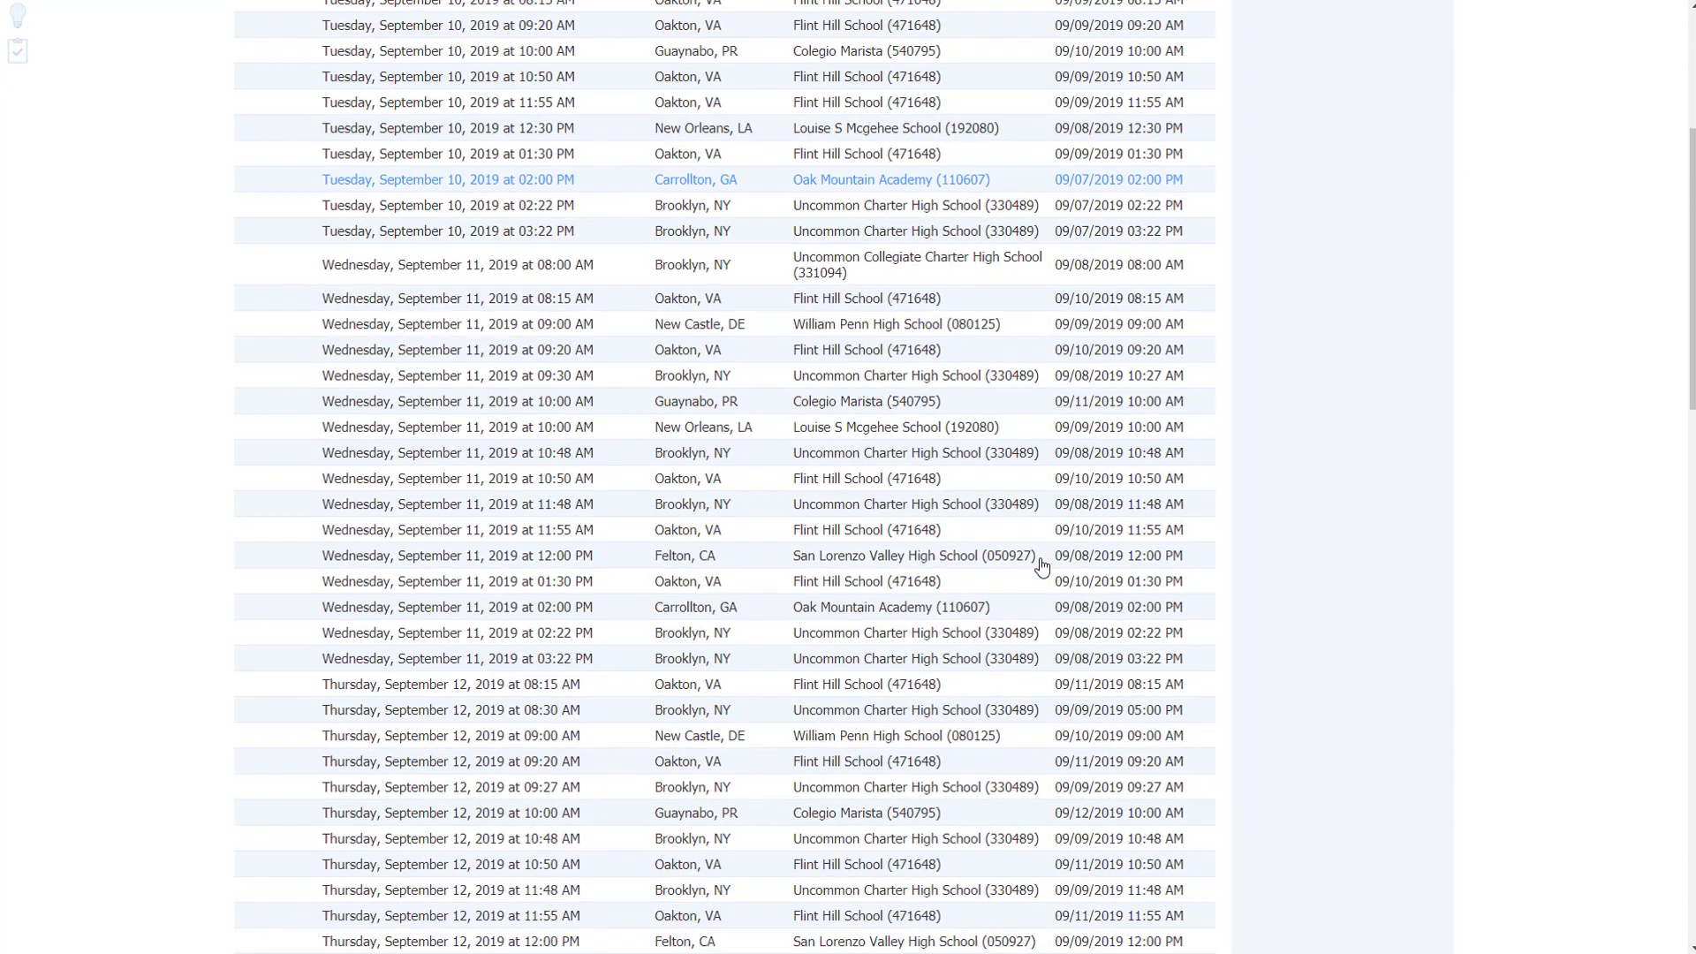
pyautogui.scroll(7, 1041, 560)
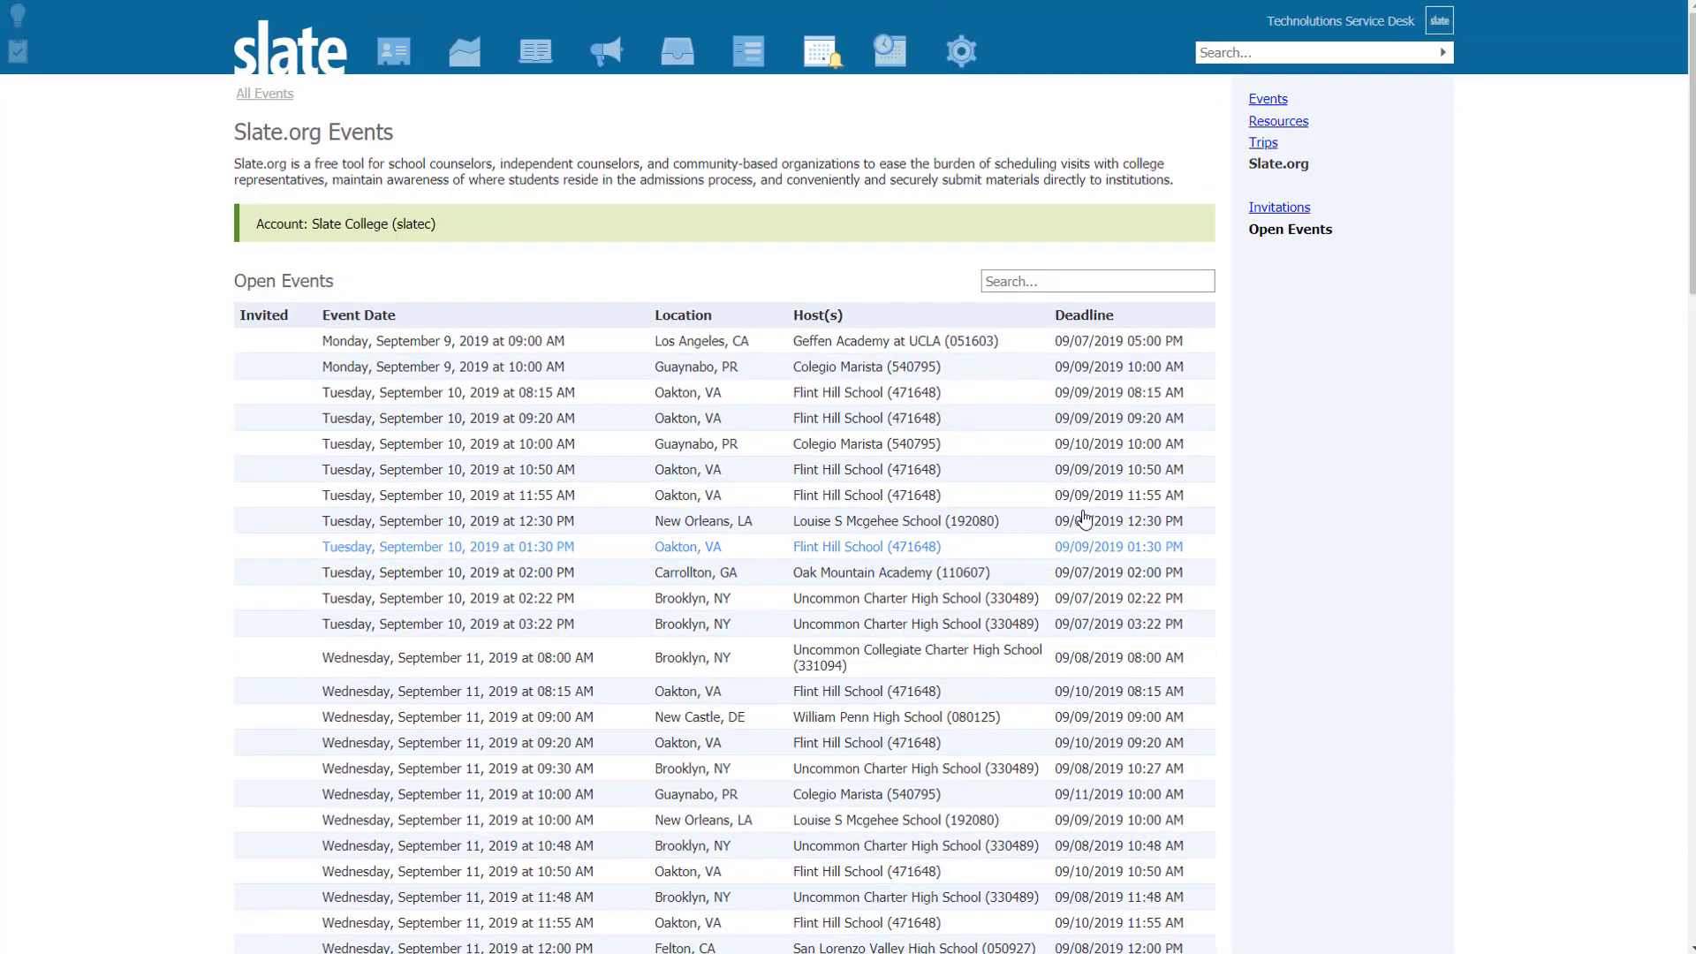
pyautogui.click(1306, 210)
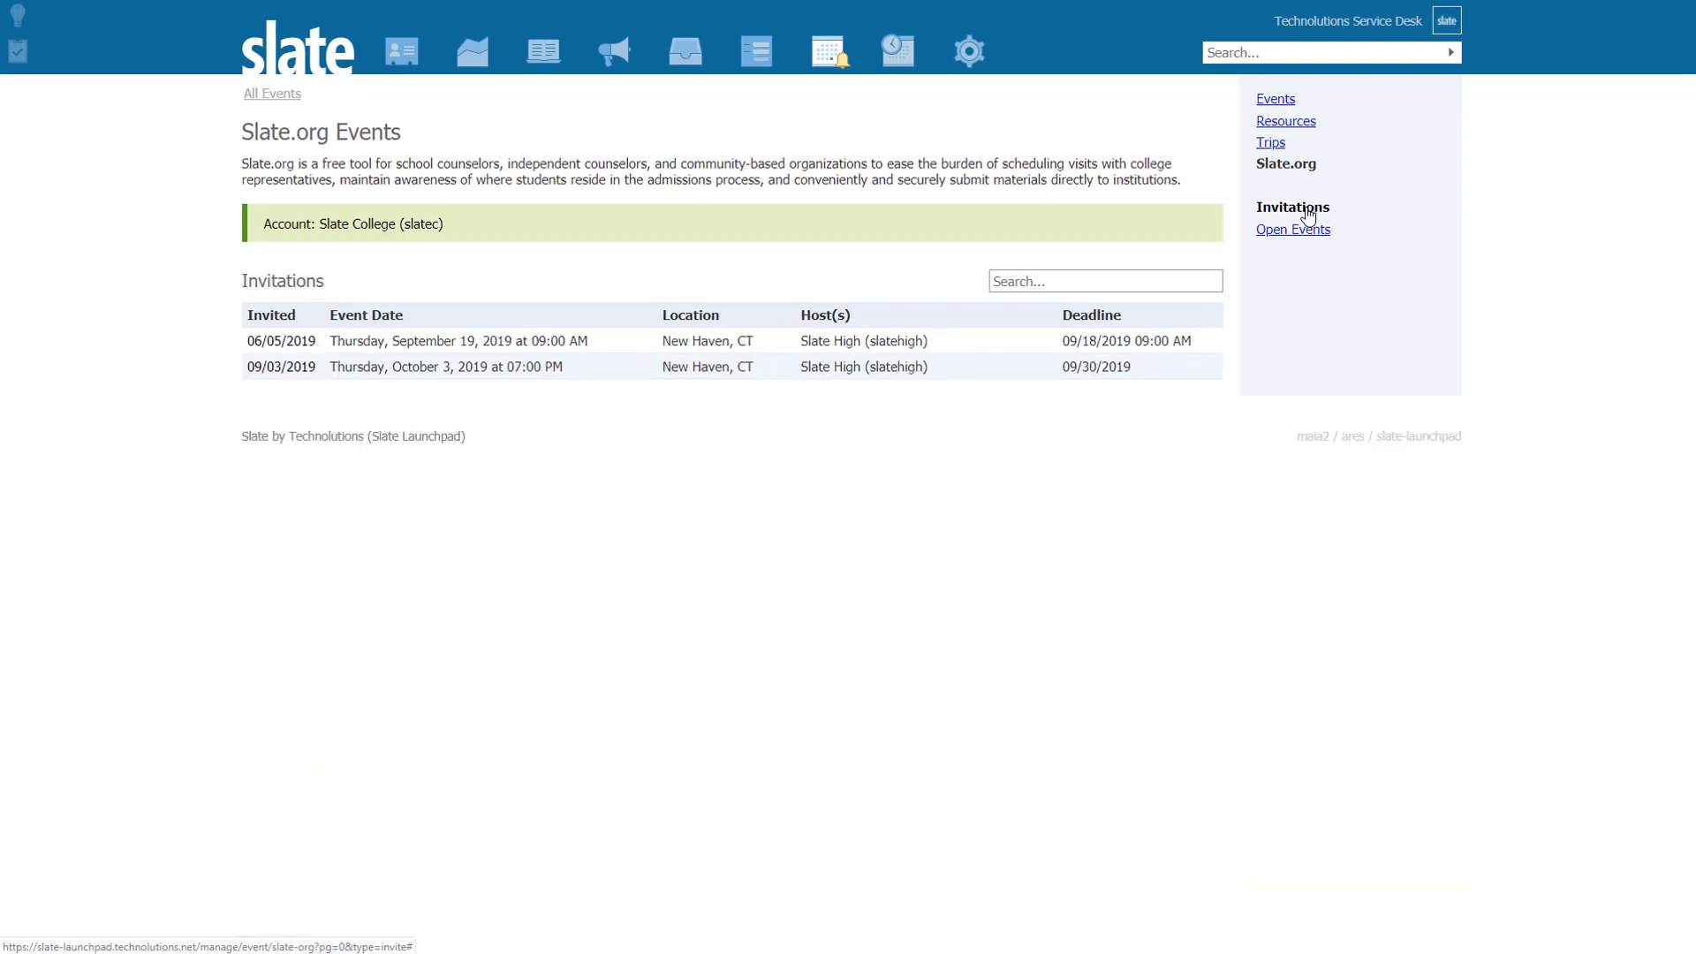
pyautogui.click(497, 377)
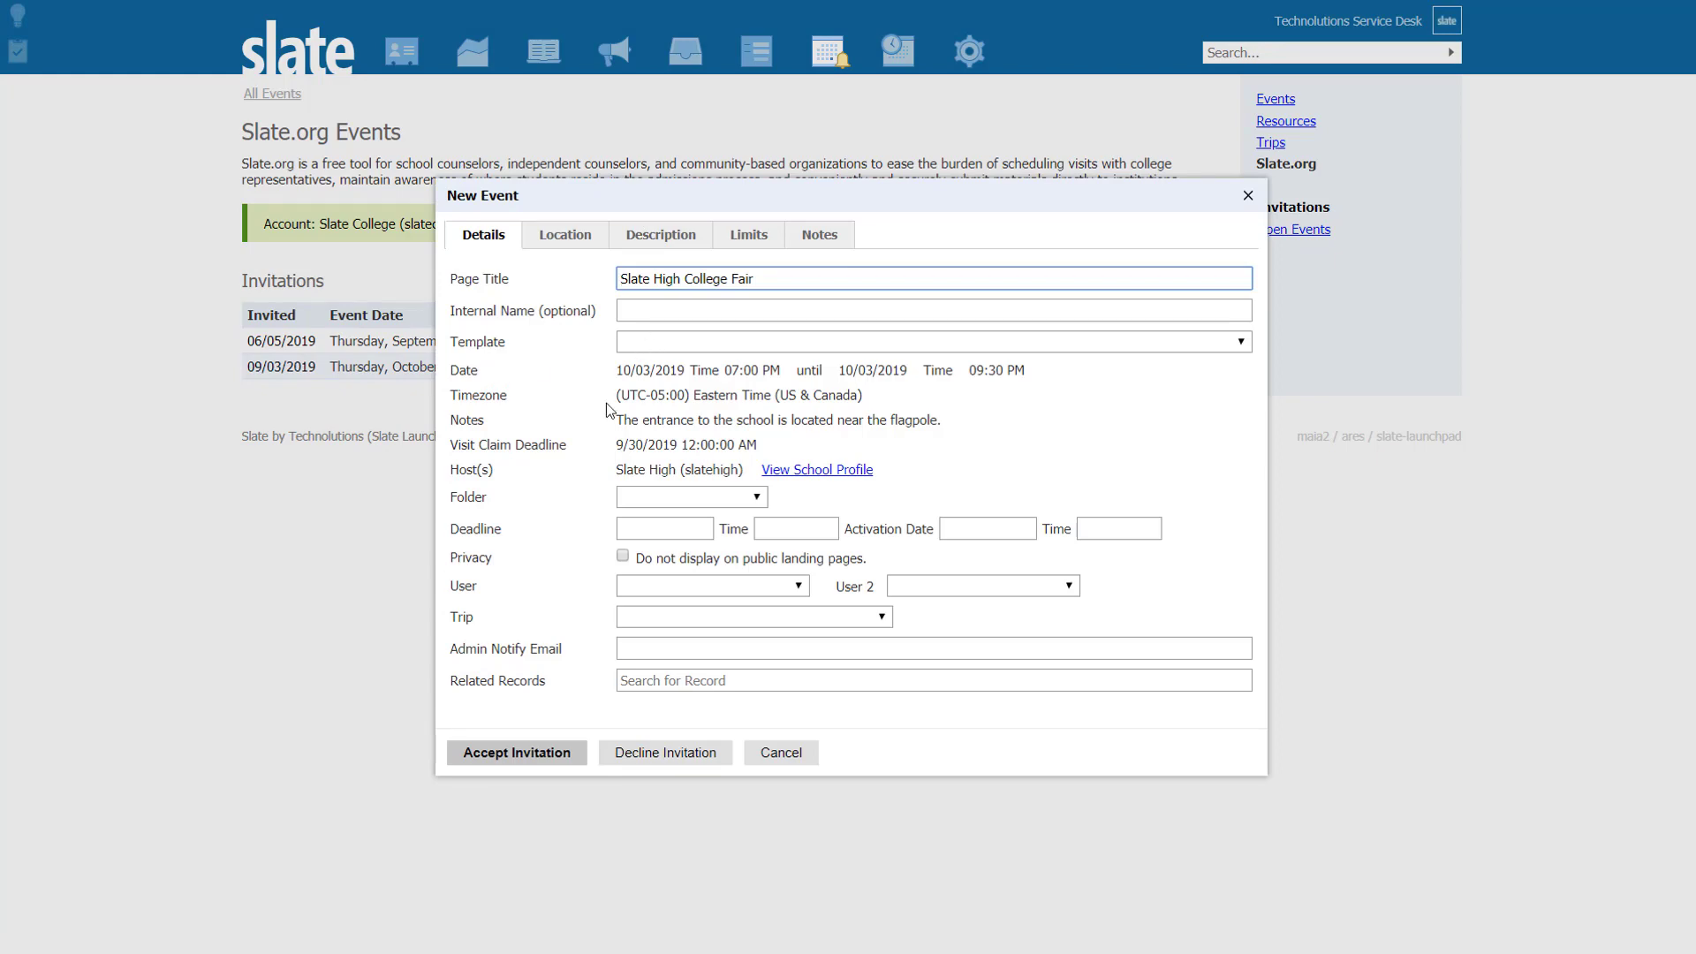
# Step: Review the invitation's host profile, description and location, then accept the invitation
pyautogui.click(856, 473)
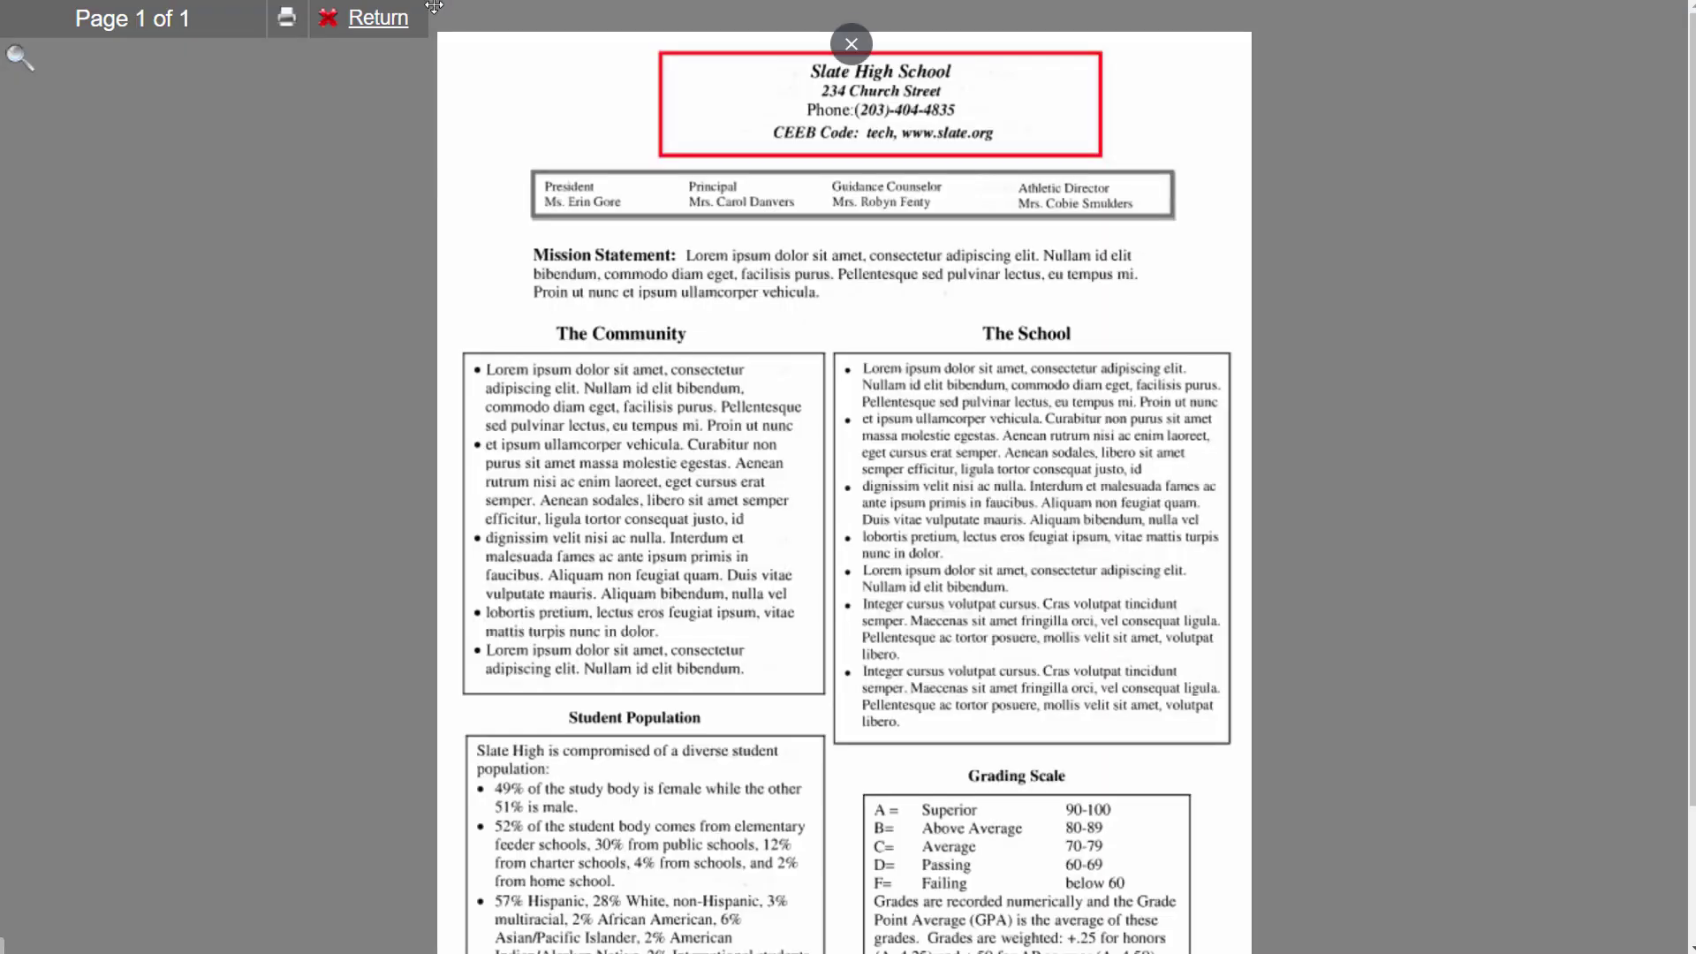
pyautogui.click(371, 18)
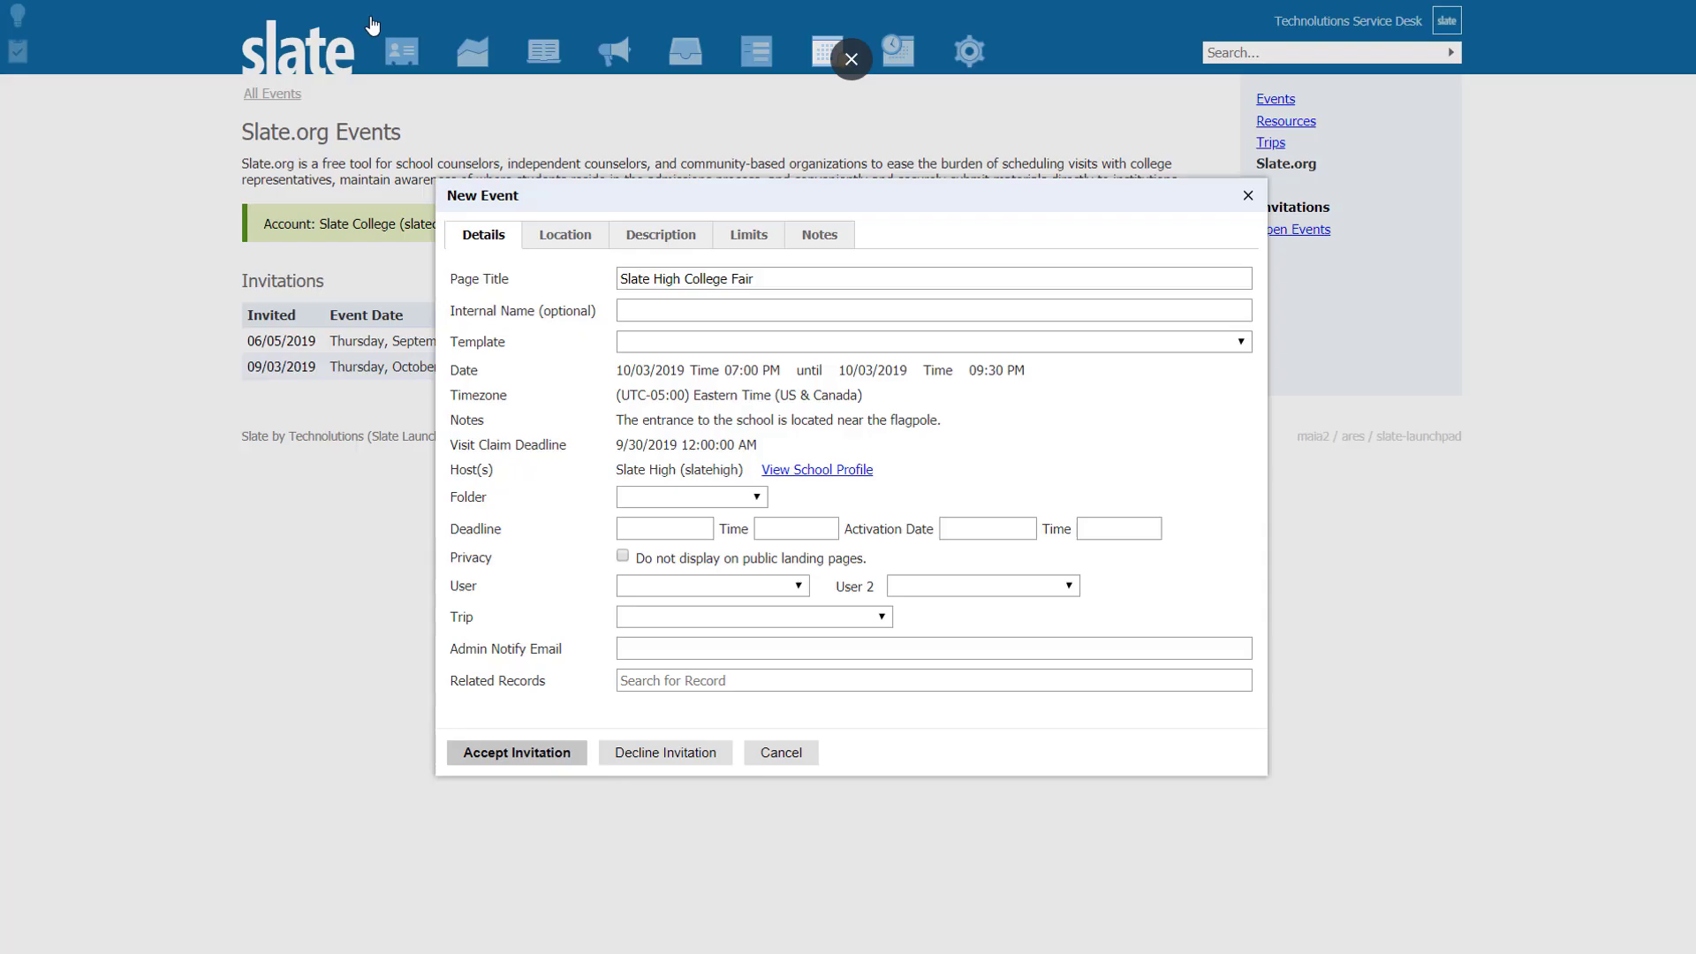
pyautogui.click(697, 237)
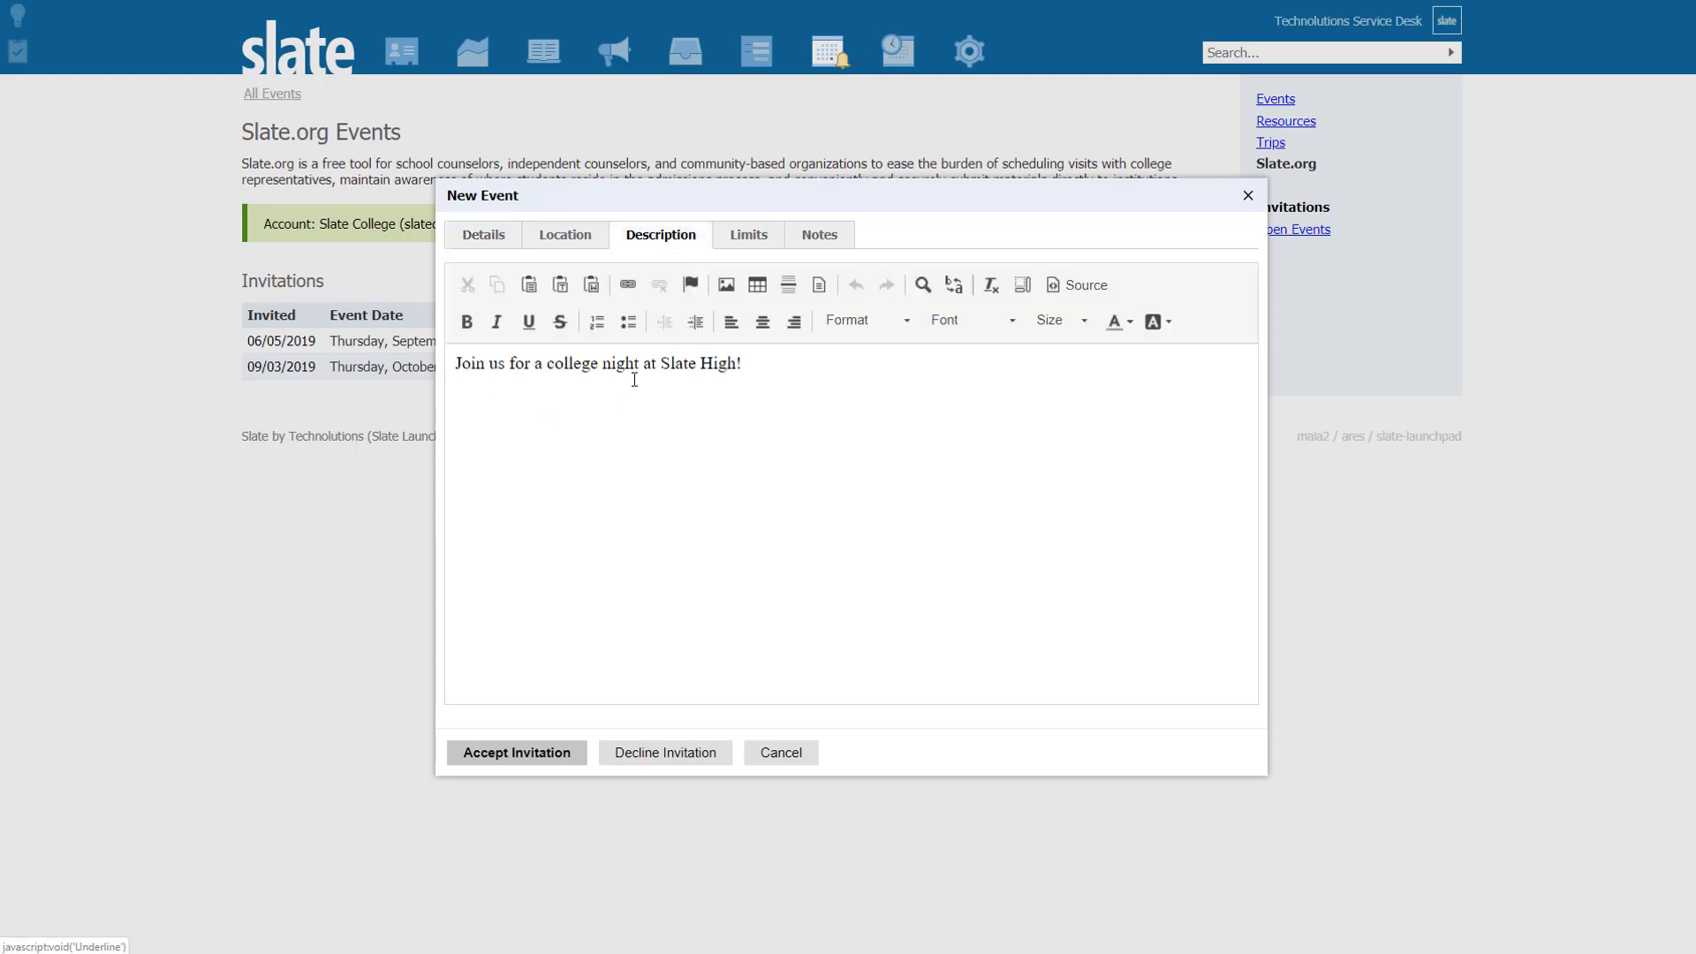
pyautogui.click(558, 235)
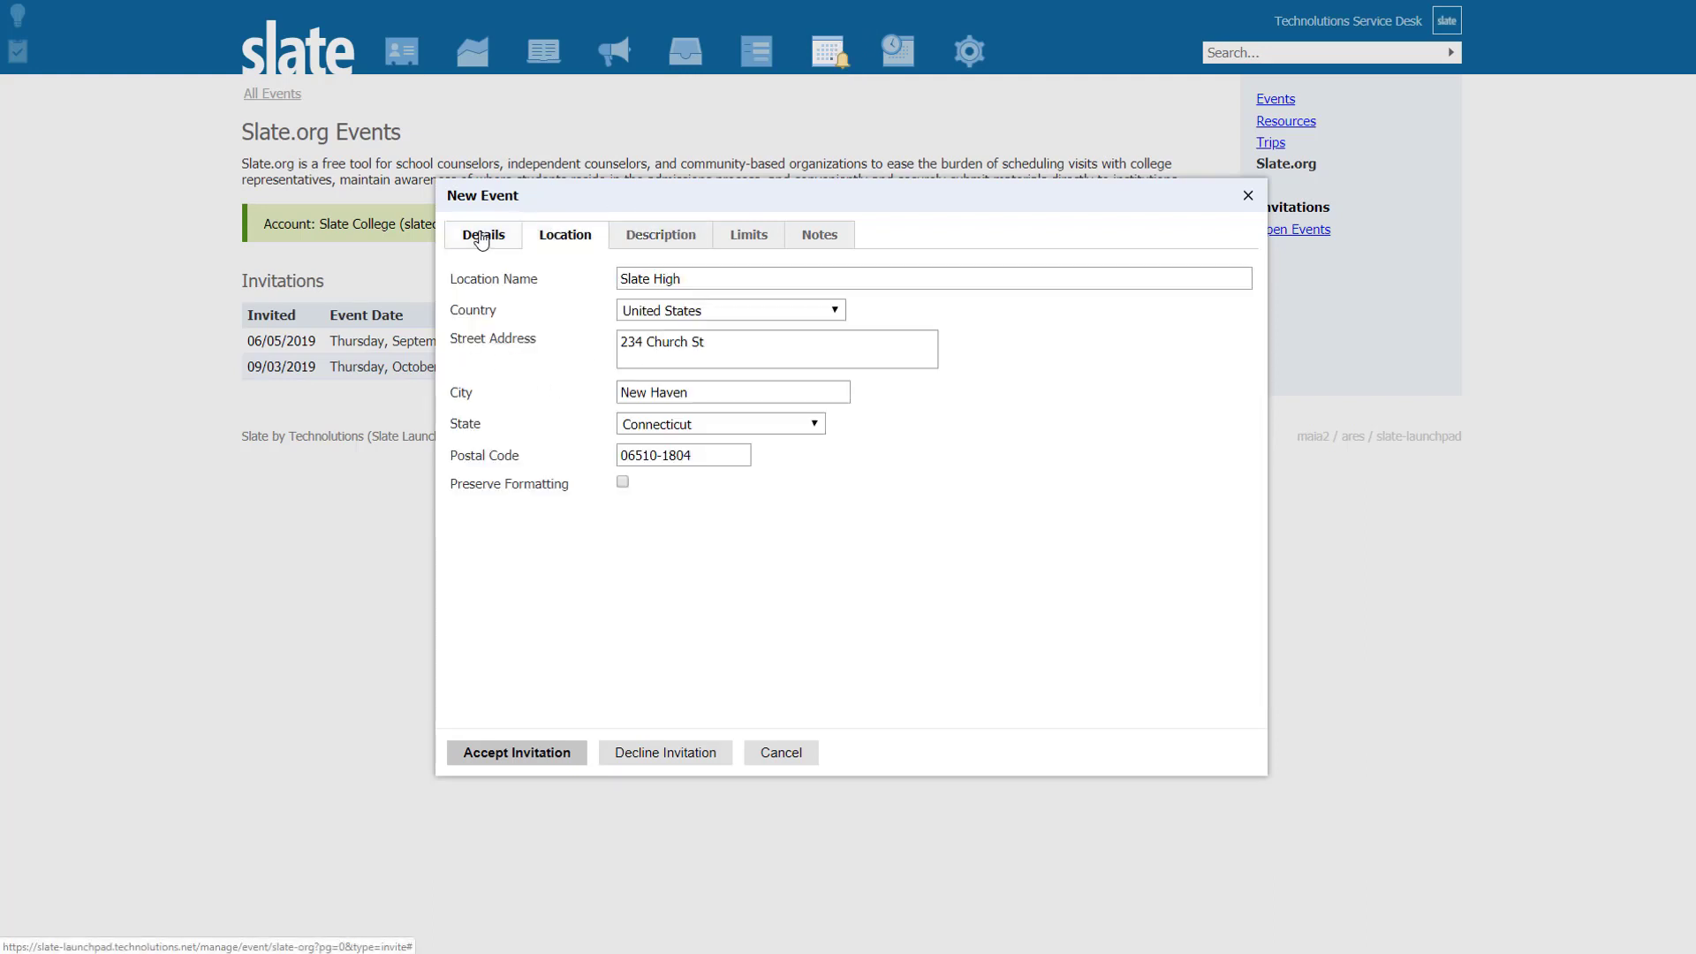
pyautogui.click(482, 235)
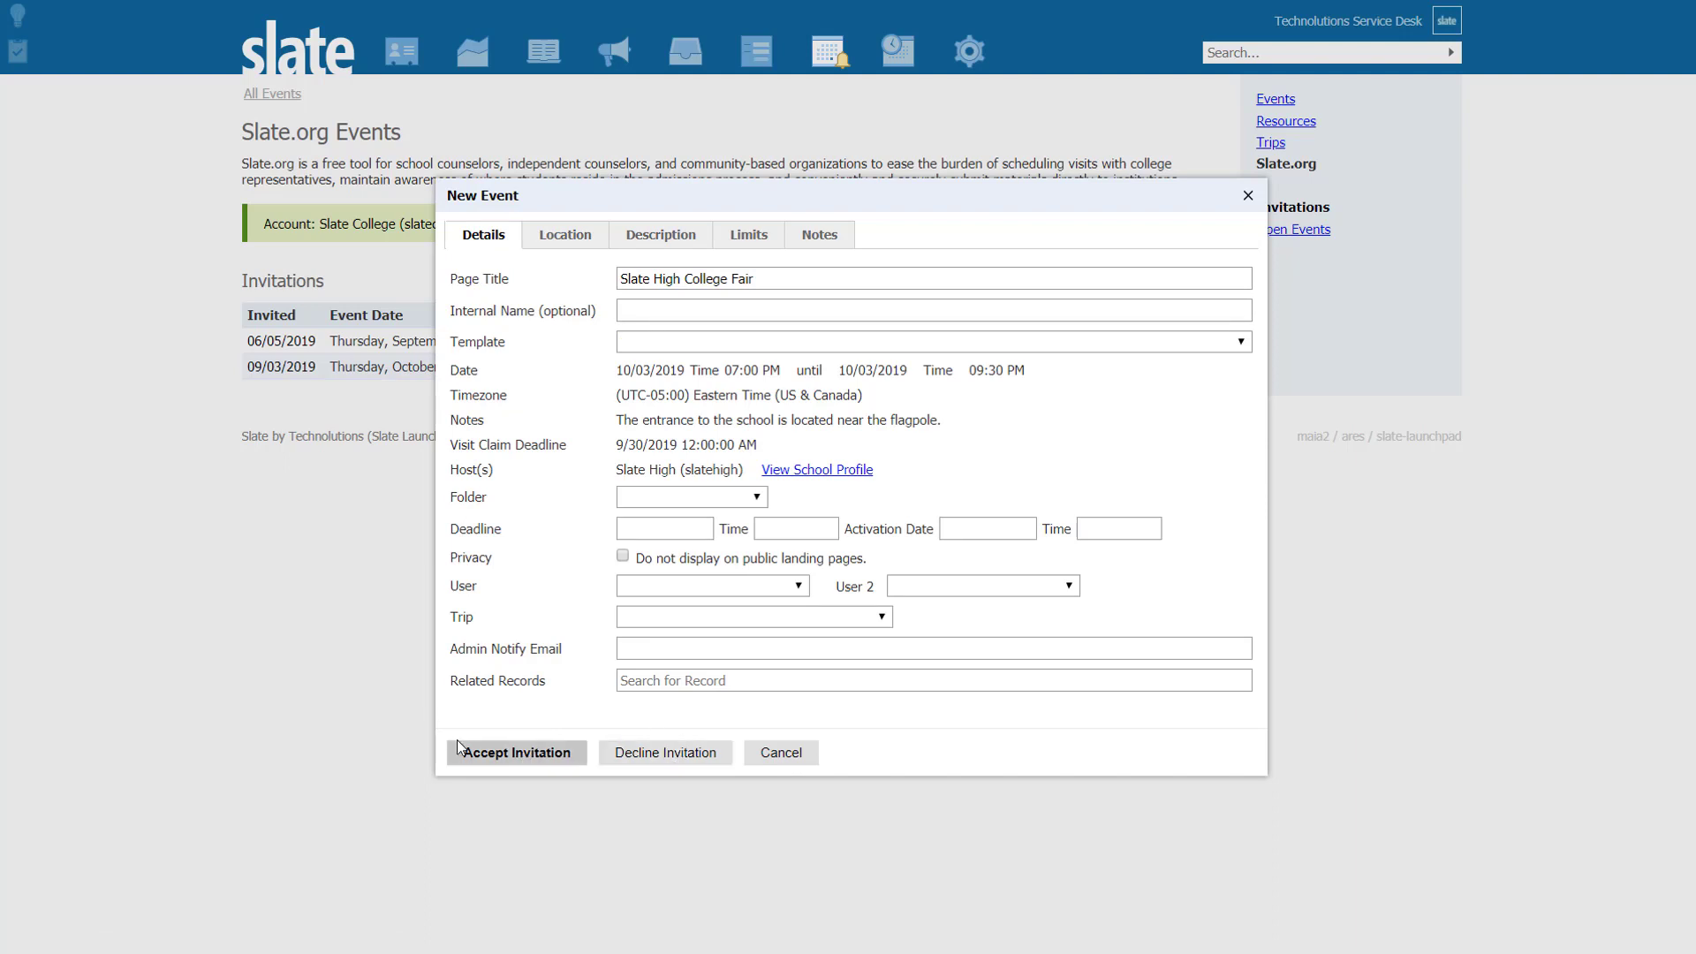
pyautogui.click(504, 757)
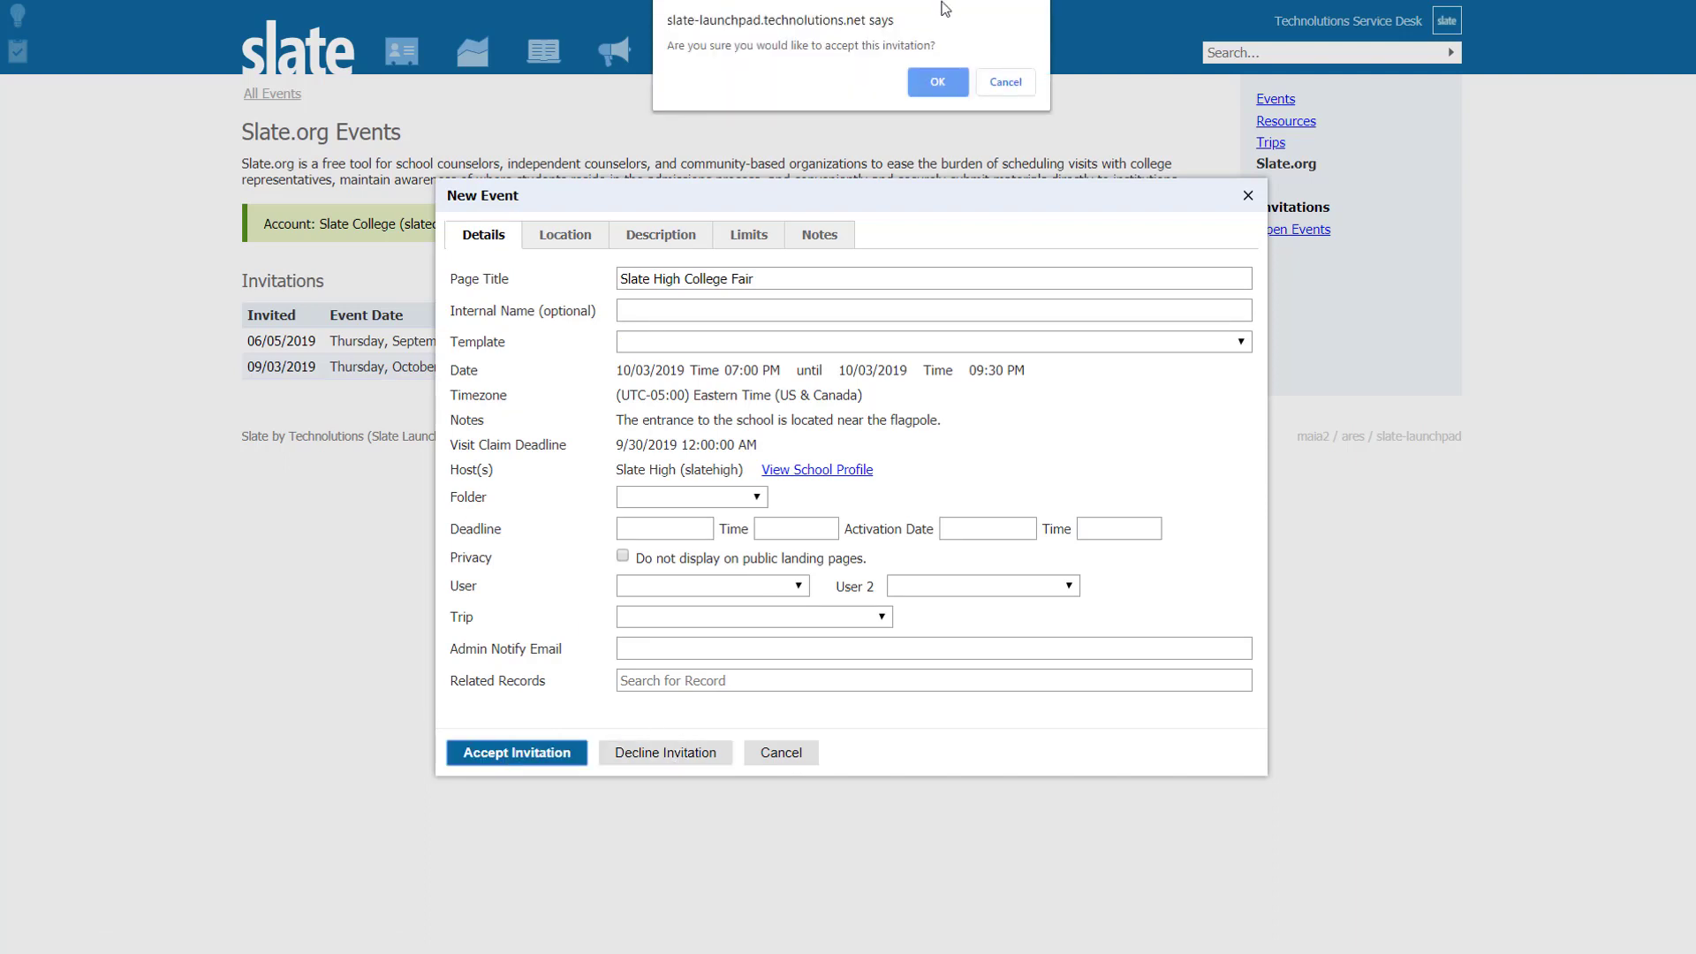
pyautogui.click(945, 82)
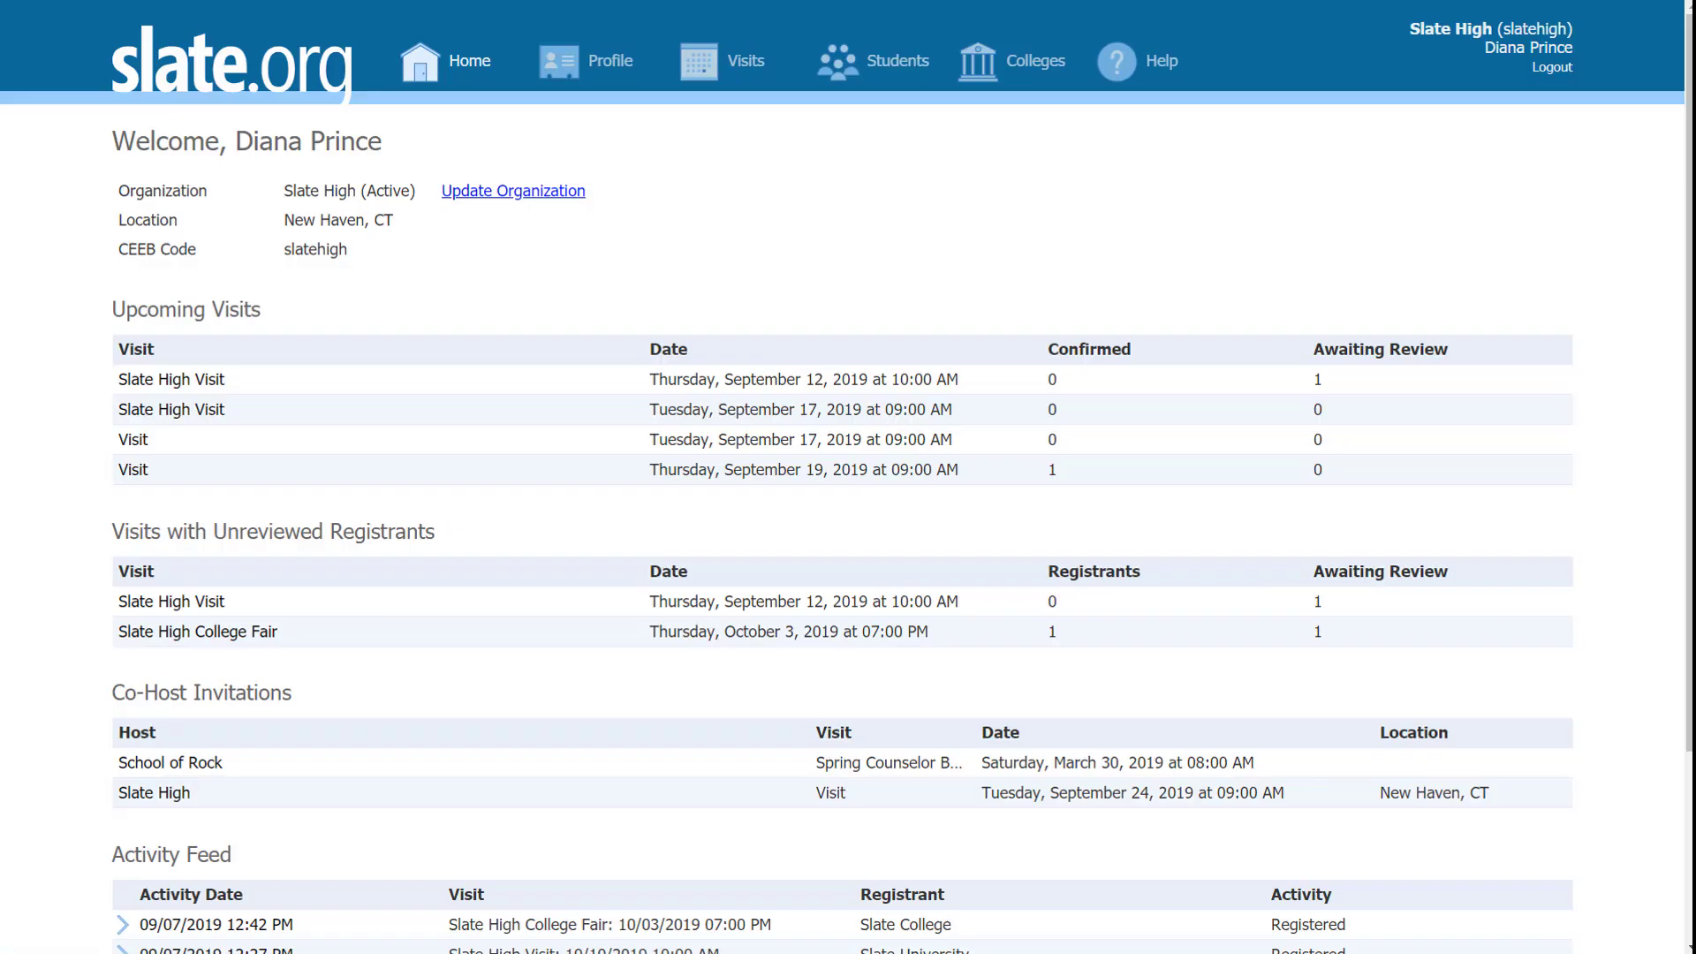
# Step: Open the Slate High College Fair details from the activity feed to confirm Slate College is registered
pyautogui.scroll(-2, 1249, 311)
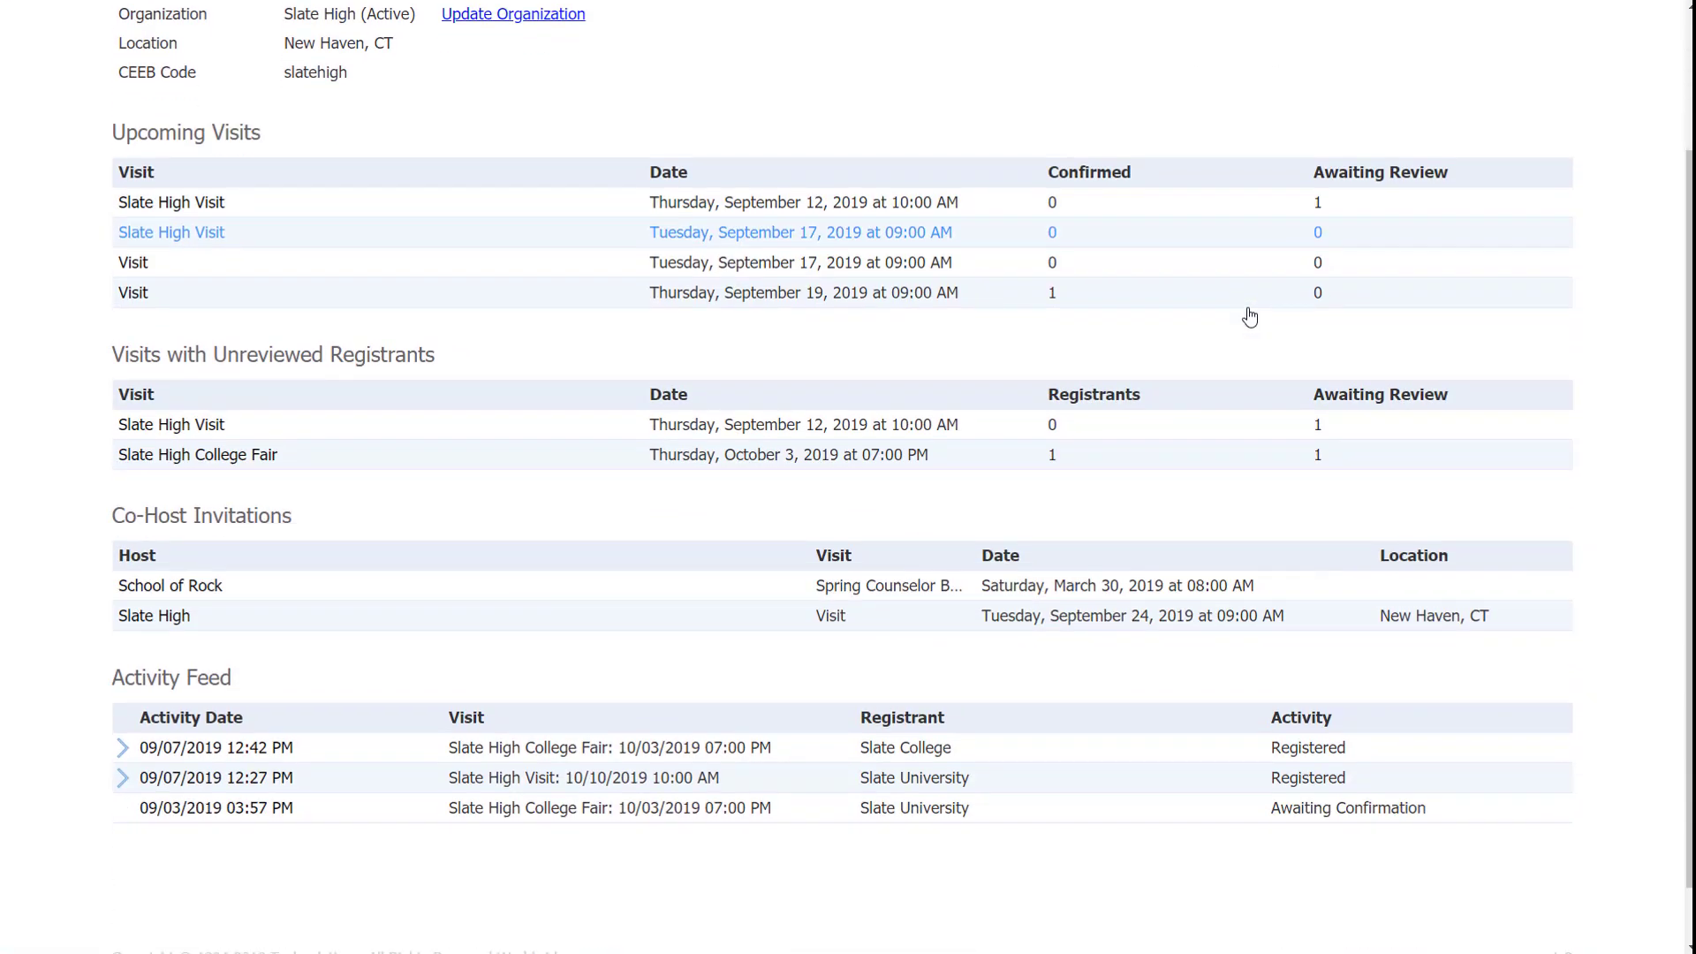
pyautogui.scroll(2, 1249, 317)
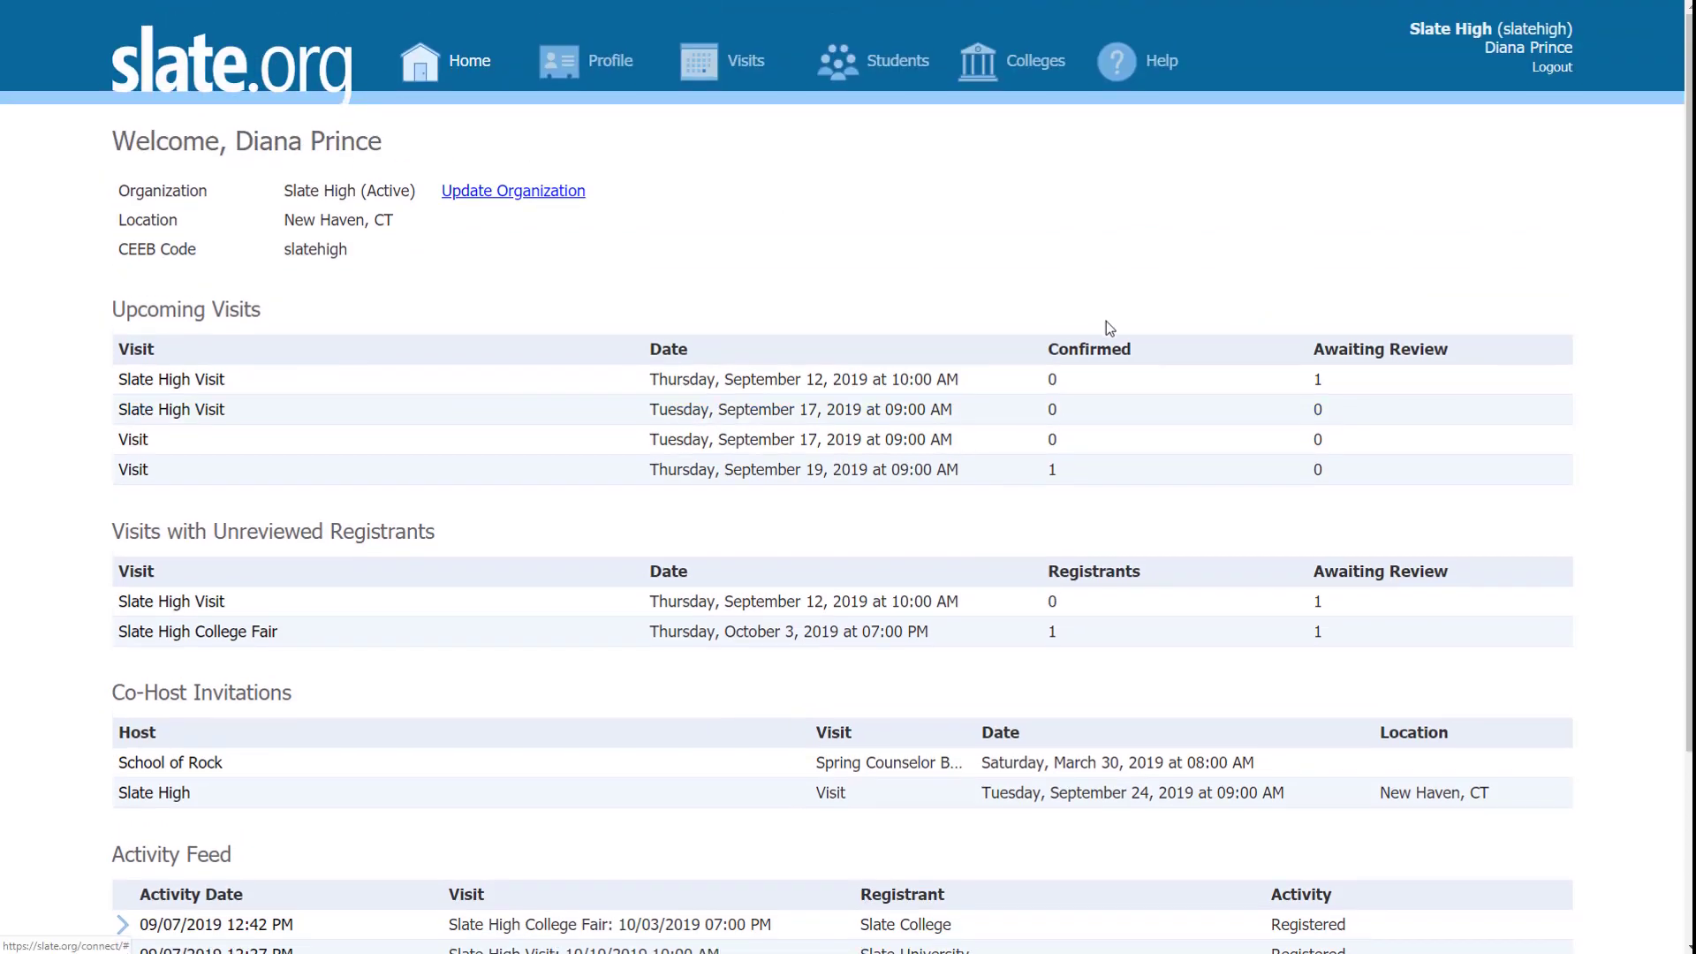
pyautogui.scroll(-2, 1137, 325)
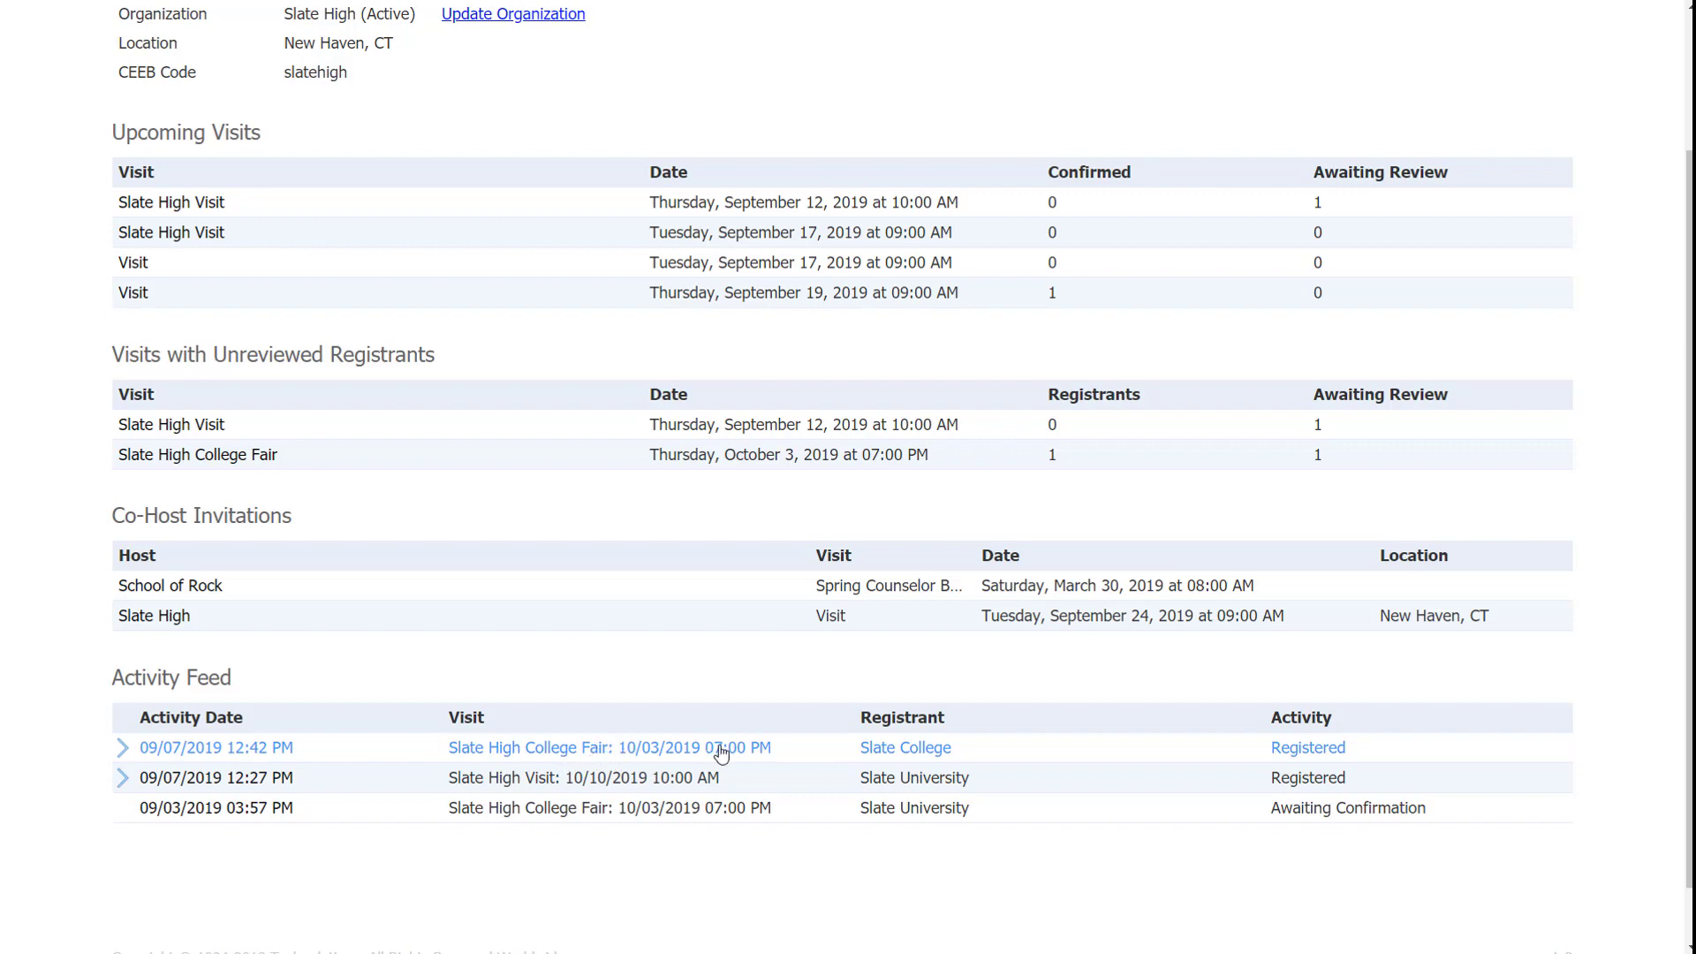
pyautogui.click(616, 752)
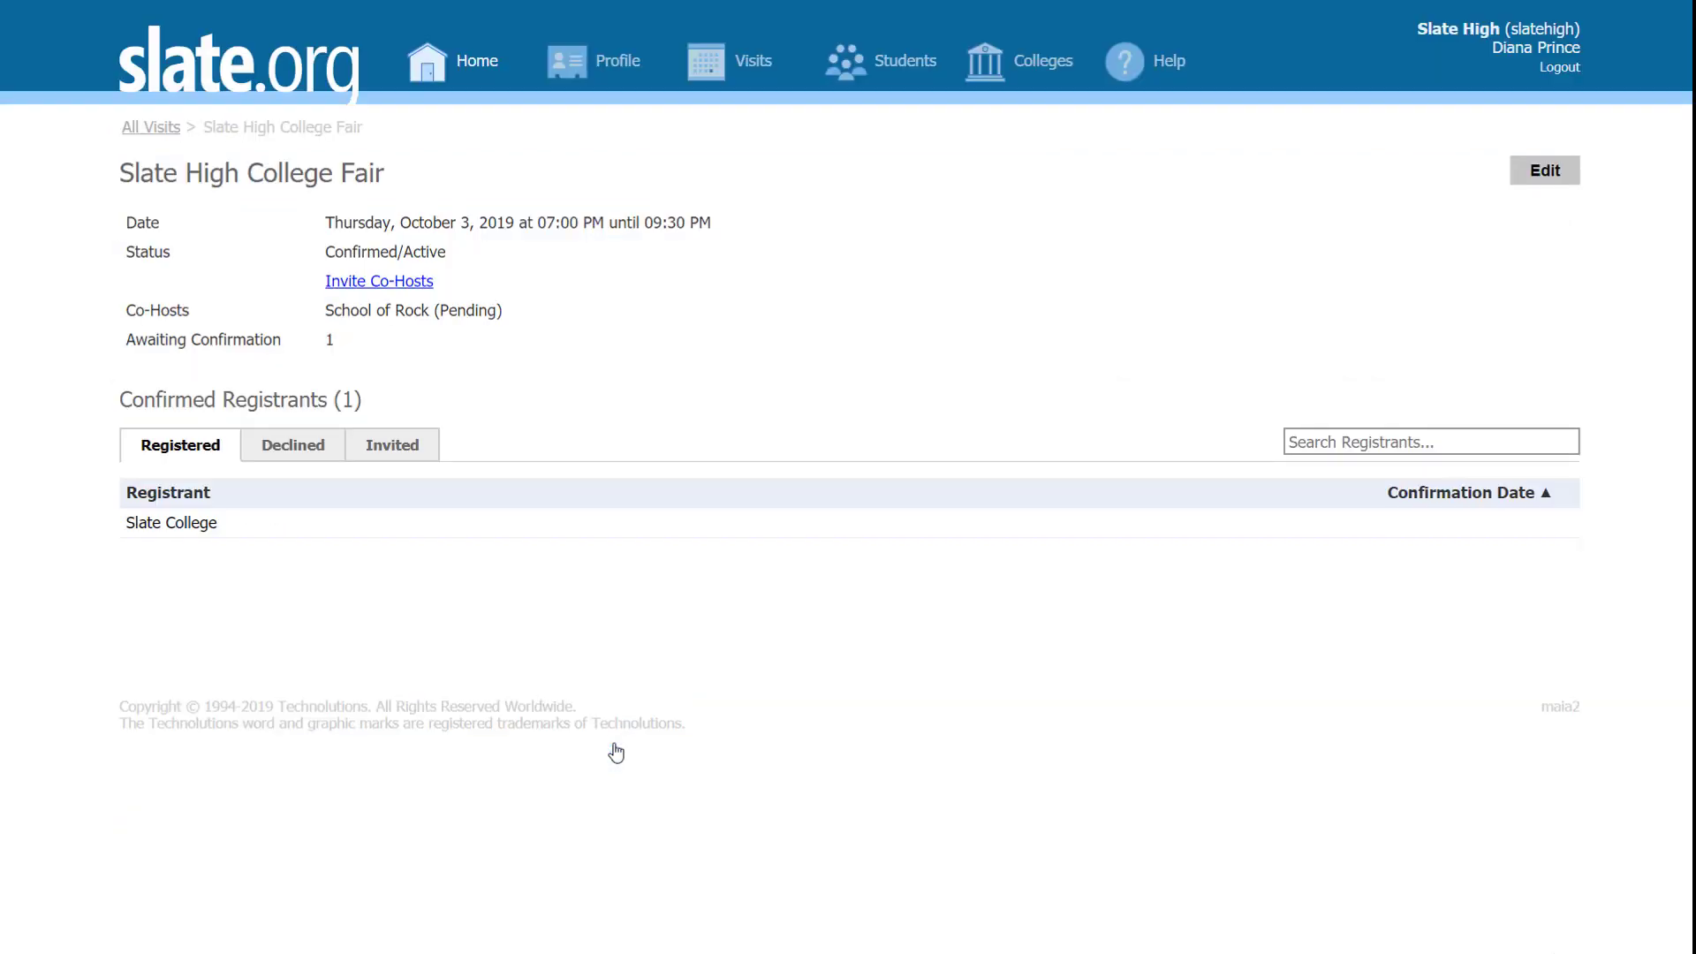